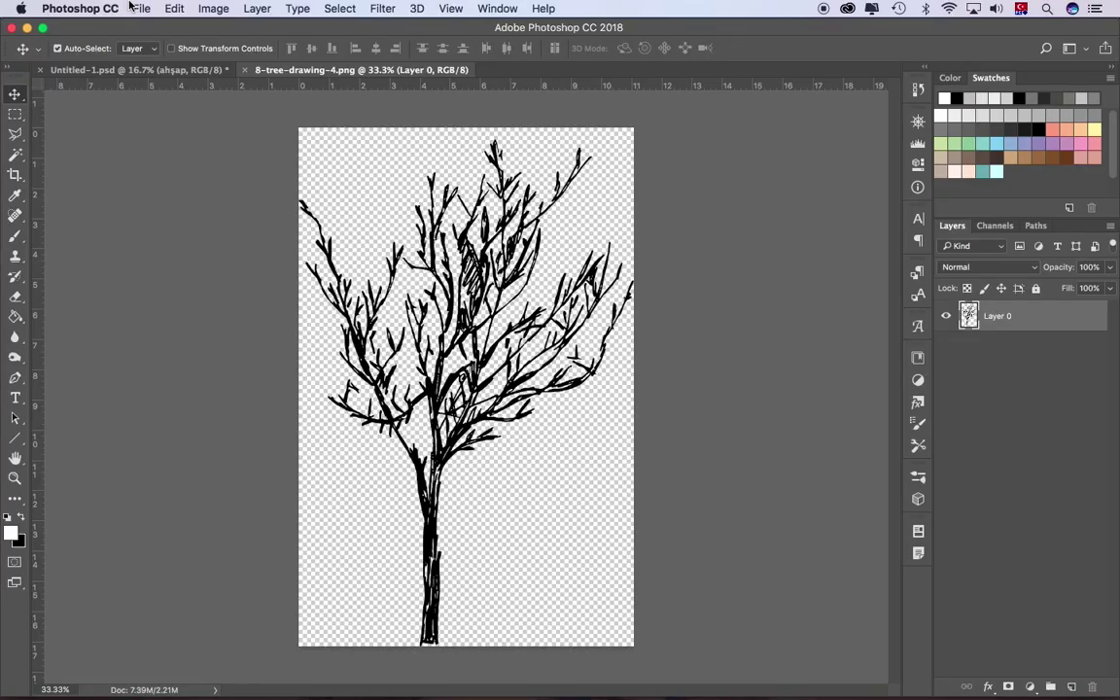
Step: Create a new document 40 cm wide
key(ctrl+n)
click(887, 248)
click(850, 281)
double_click(778, 248)
text(40)
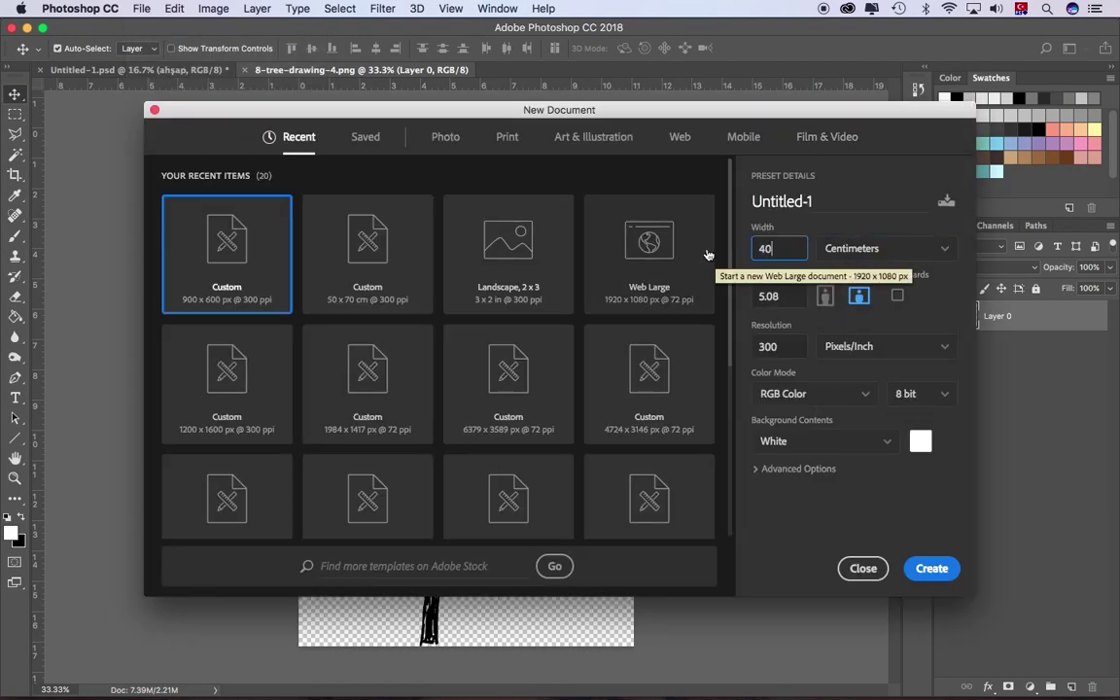
key(Return)
Step: Place the 3d line drawing and position the floor plan below the house
drag(517, 345, 465, 361)
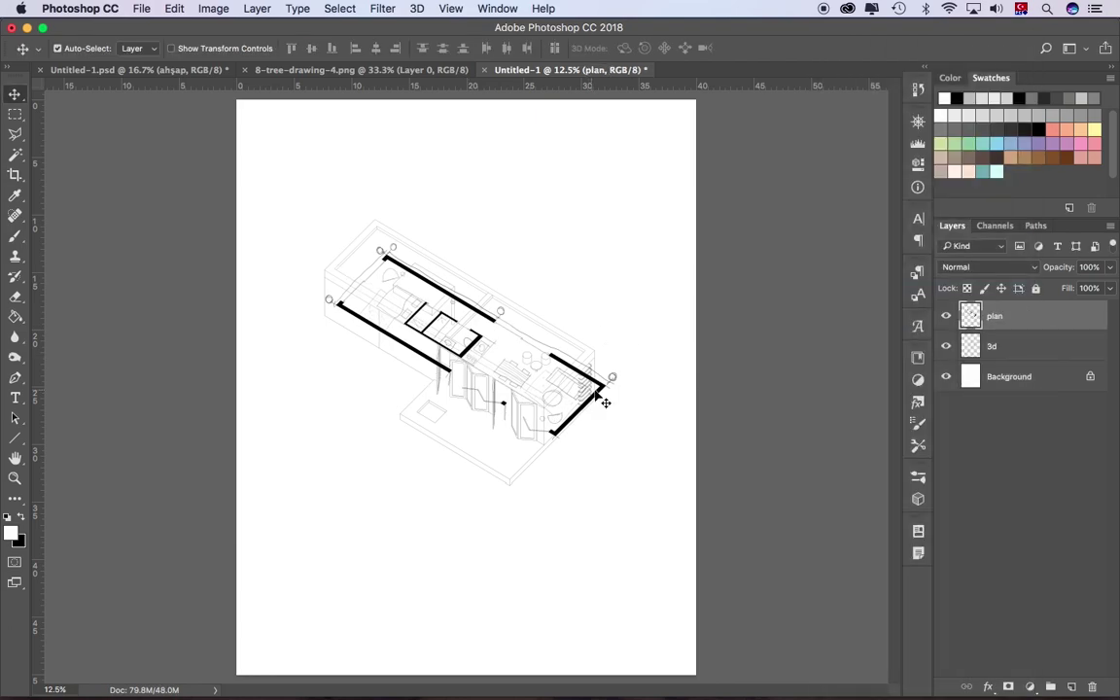
drag(603, 394, 576, 589)
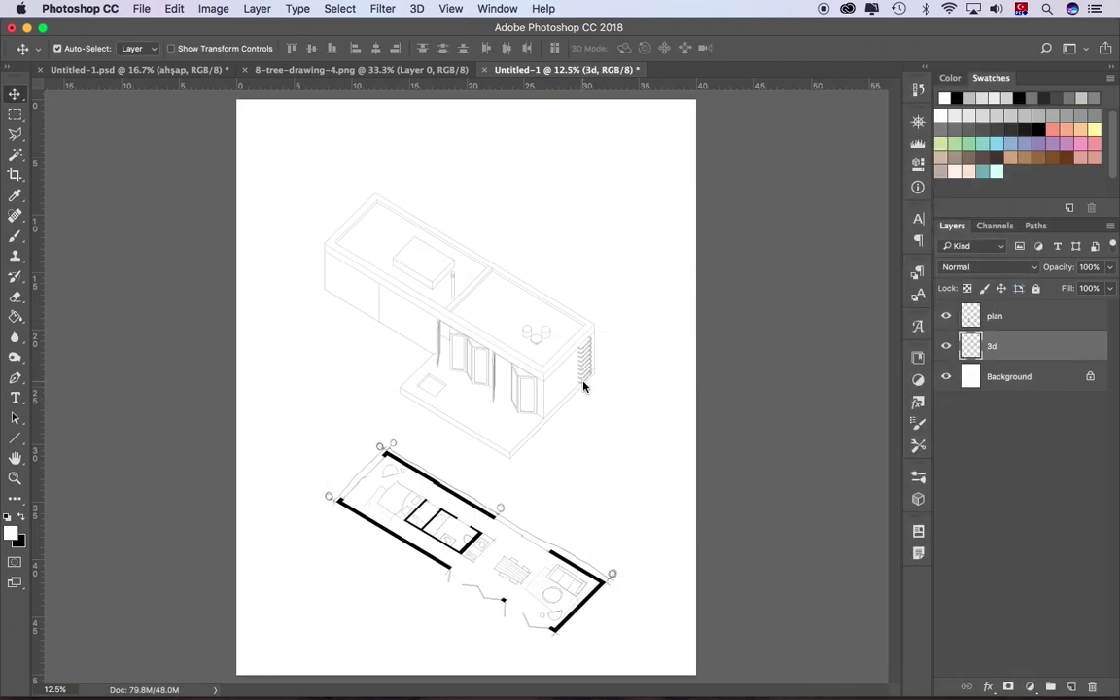
key(z)
click(462, 355)
alt+click(470, 430)
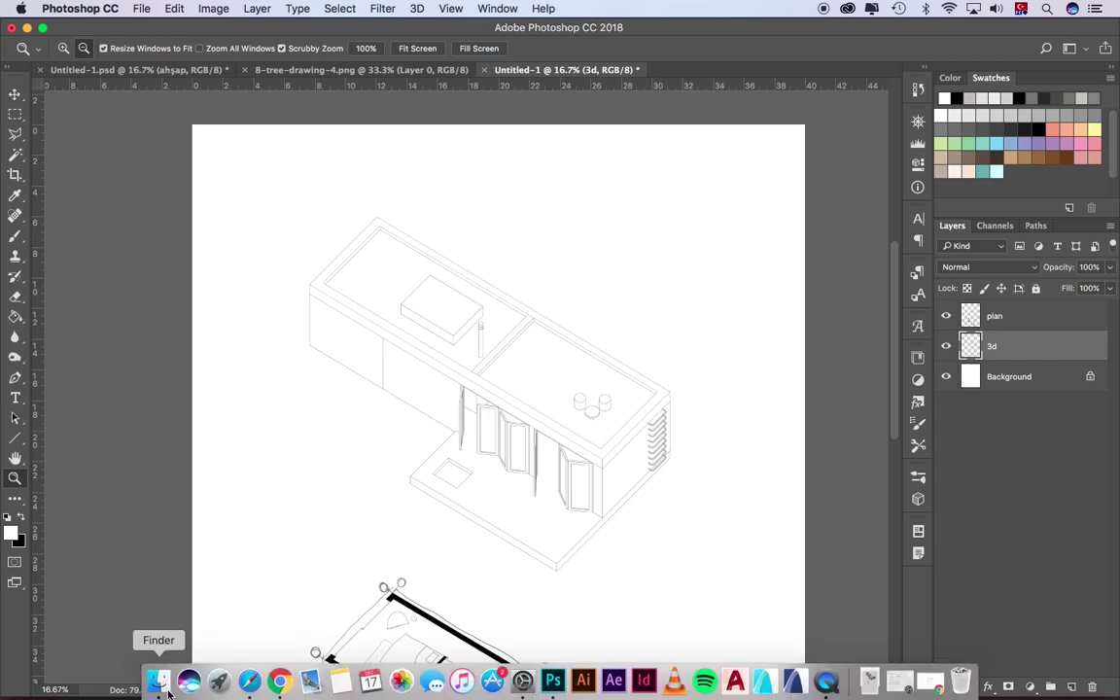
click(159, 683)
Step: Place the 15560 concrete texture, shrink it to a small tile and move it onto the roof
drag(520, 387, 514, 382)
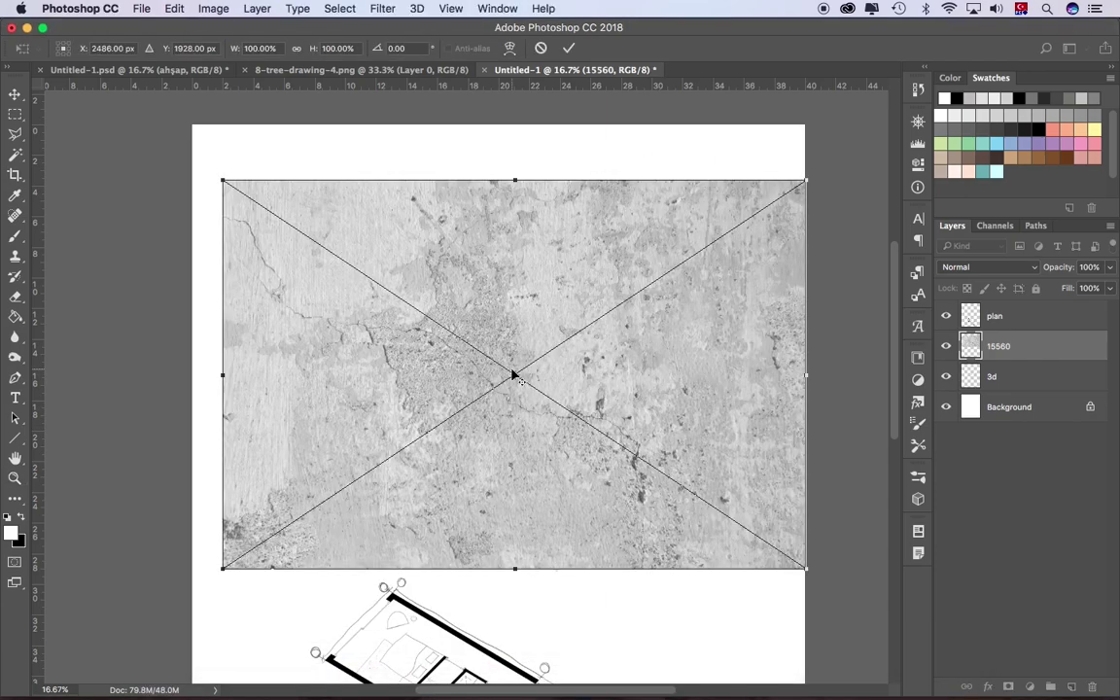
mouse_move(805, 183)
mouse_down()
mouse_move(545, 323)
mouse_move(342, 456)
mouse_up()
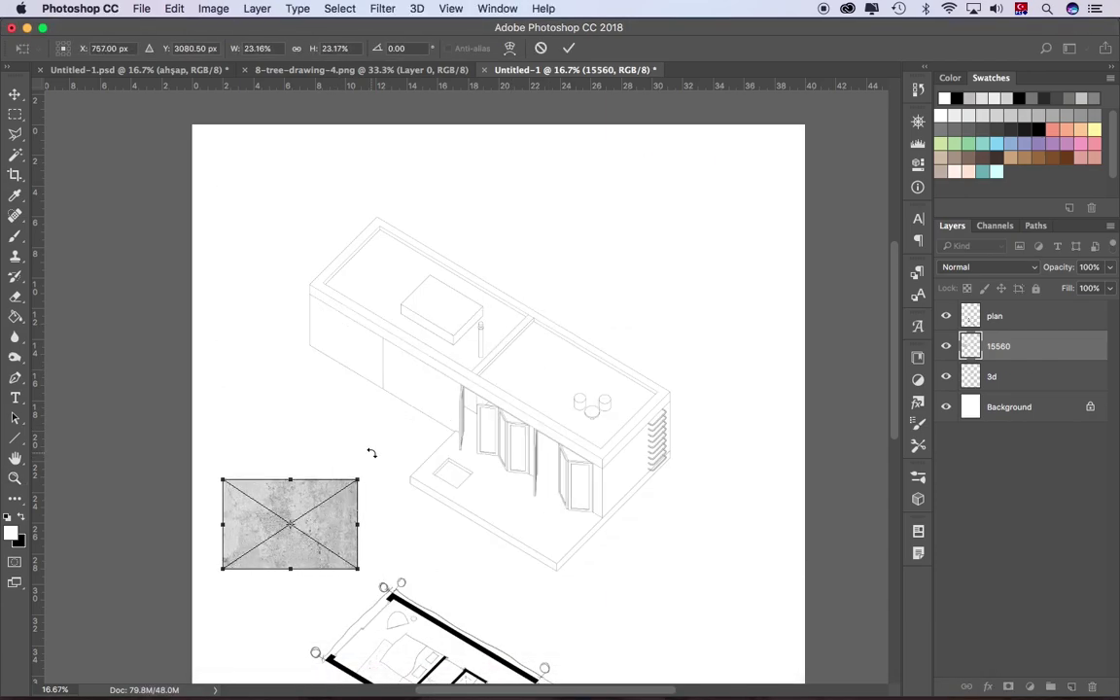
key(Return)
mouse_move(289, 544)
mouse_down()
mouse_move(609, 440)
mouse_move(425, 387)
mouse_move(419, 457)
mouse_up()
key(z)
Step: Duplicate the concrete tile and rotate the copies to follow the roof
click(593, 420)
key(v)
key(ctrl+t)
drag(549, 457, 530, 288)
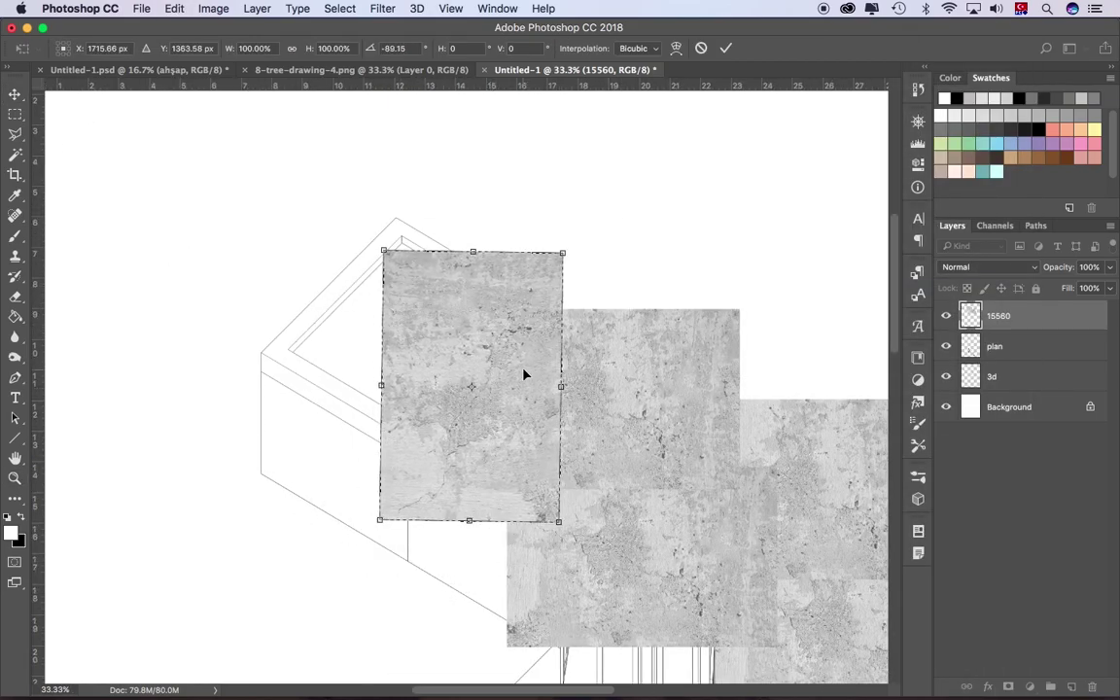
drag(522, 350, 429, 296)
key(ctrl+t)
mouse_move(483, 184)
mouse_down()
mouse_move(535, 350)
mouse_move(449, 500)
mouse_up()
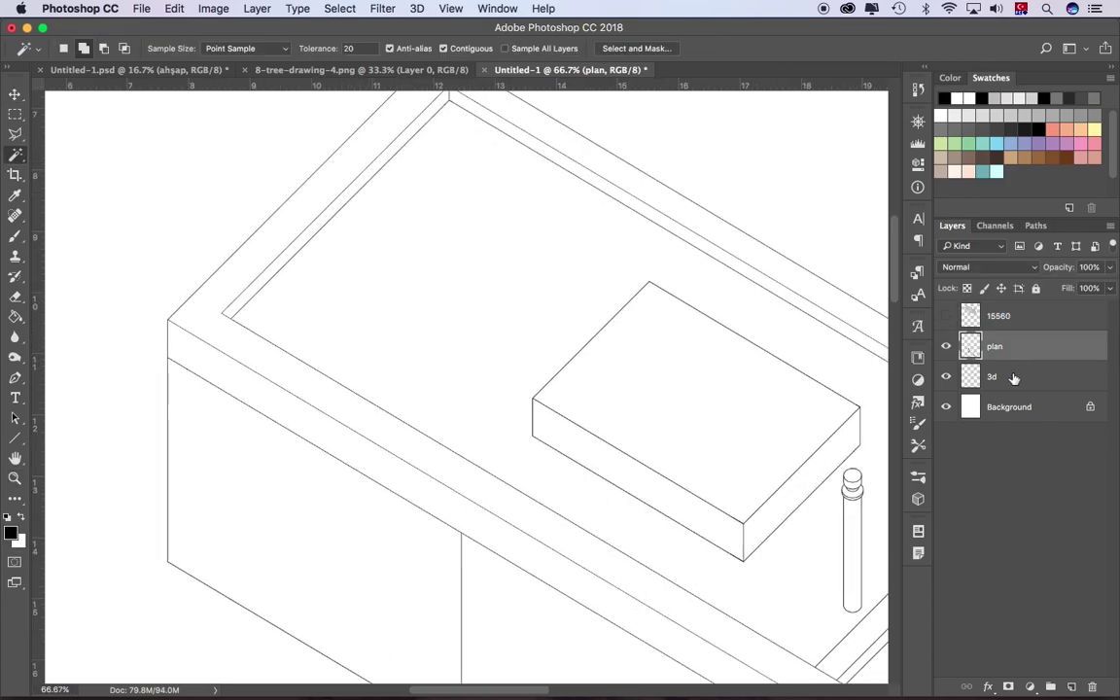
Step: Select the roof area from the 3d drawing layer
click(1013, 377)
click(437, 227)
drag(797, 534, 305, 241)
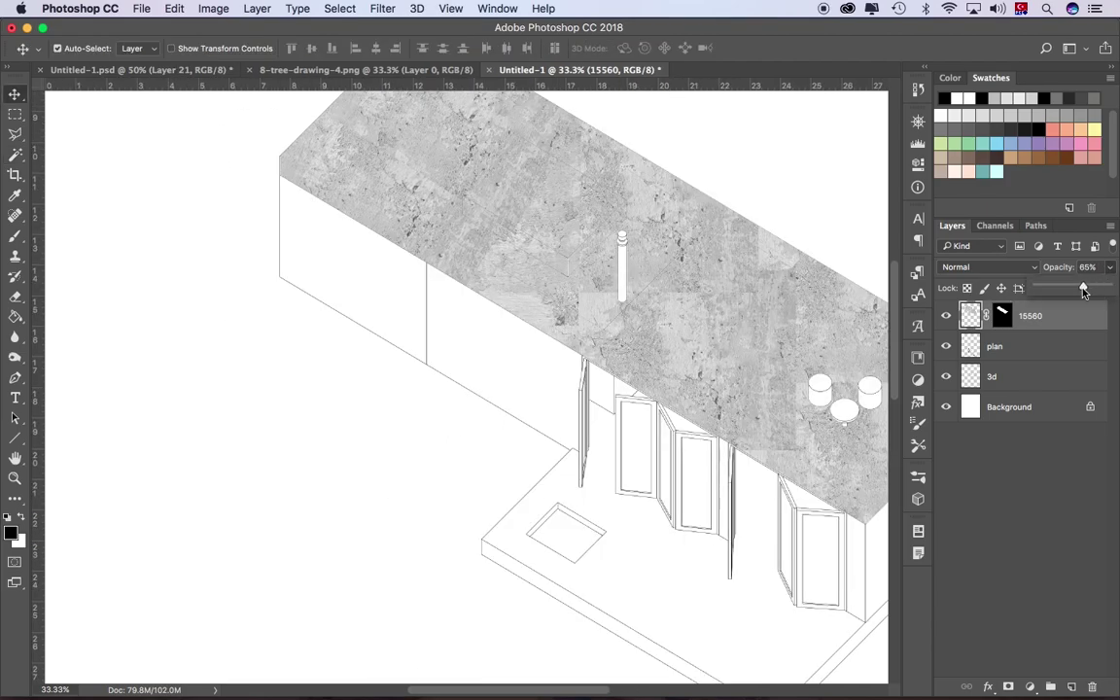
Step: Place the brown metal texture, shrink it and position it by the roof edge
mouse_move(552, 430)
mouse_down()
mouse_move(461, 263)
mouse_move(469, 307)
mouse_up()
key(ctrl+minus)
drag(705, 600, 381, 378)
key(Return)
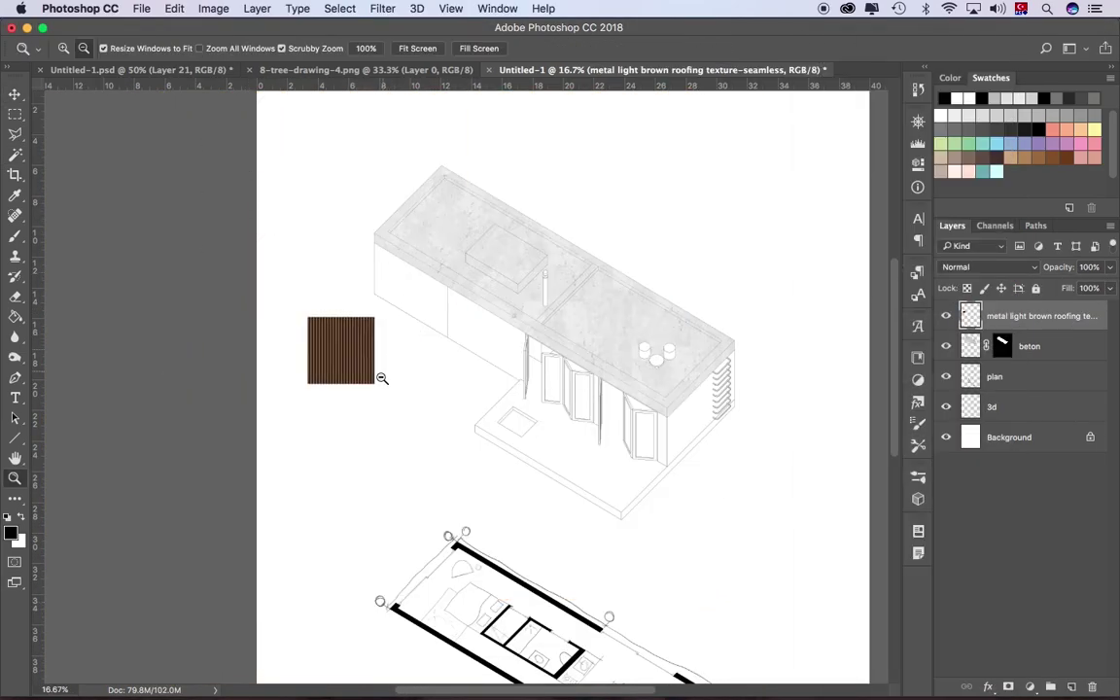
key(ctrl+plus)
key(ctrl+plus)
key(ctrl+plus)
key(v)
drag(496, 146, 516, 292)
Step: Desaturate the metal texture with Hue/Saturation at −28
click(213, 8)
click(400, 127)
drag(683, 310, 663, 313)
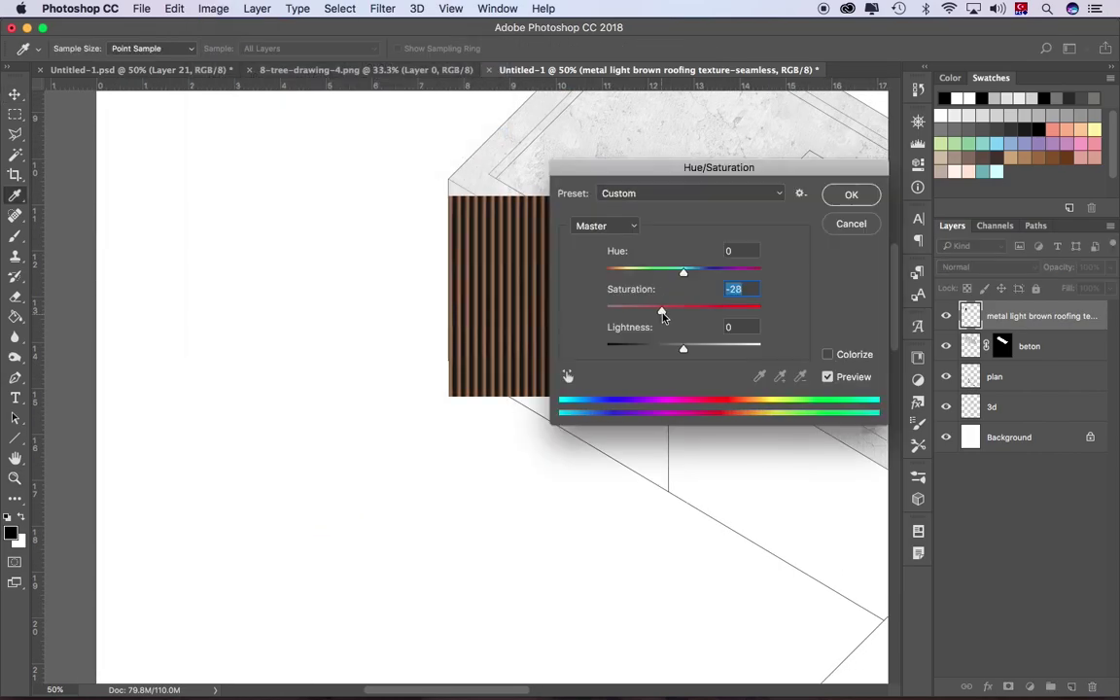
click(842, 208)
Step: Extend the metal strip along the front wall with a 30° vertical skew
drag(525, 384, 783, 131)
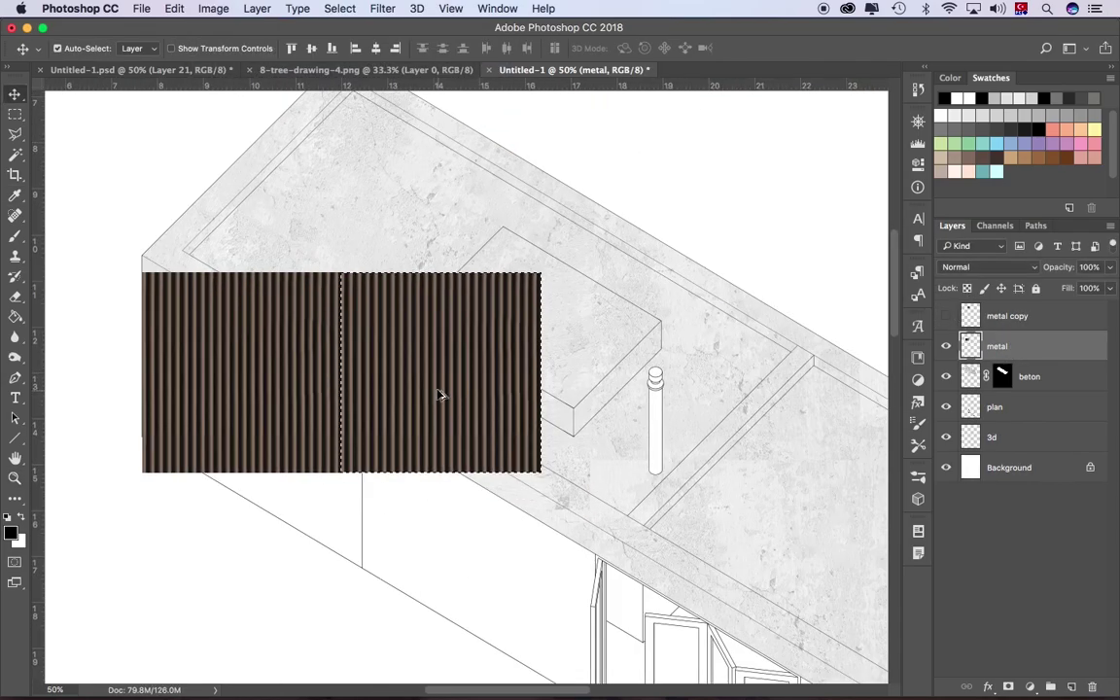
drag(439, 393, 800, 393)
scroll(572, 233, down, 5)
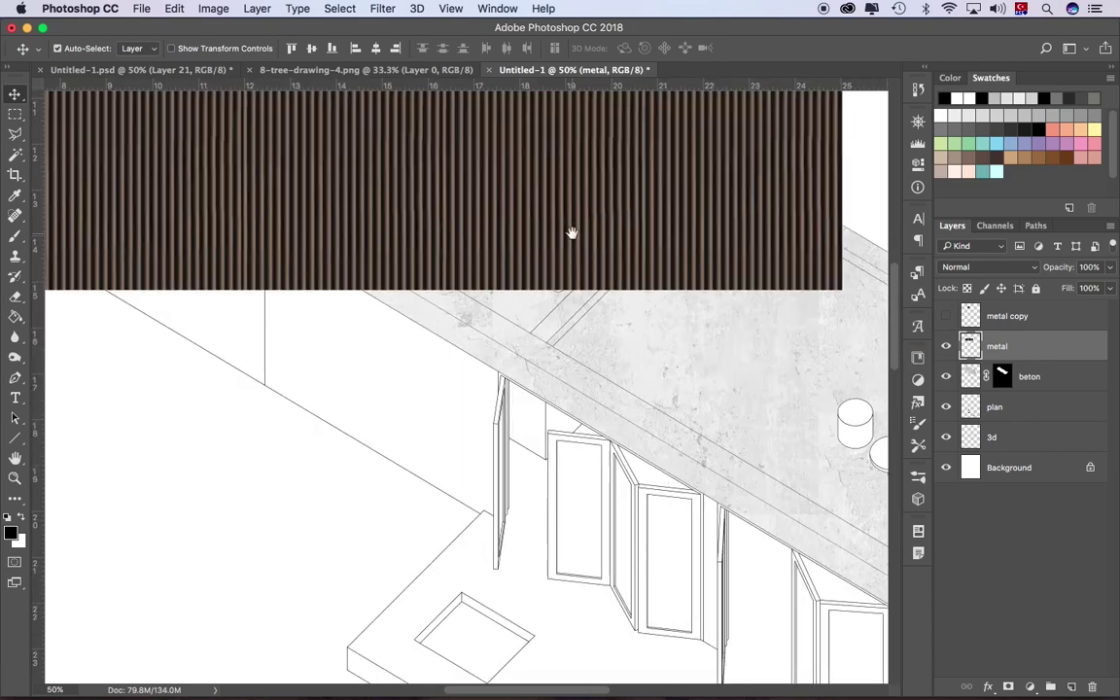
key(ctrl+t)
click(523, 48)
text(30.80)
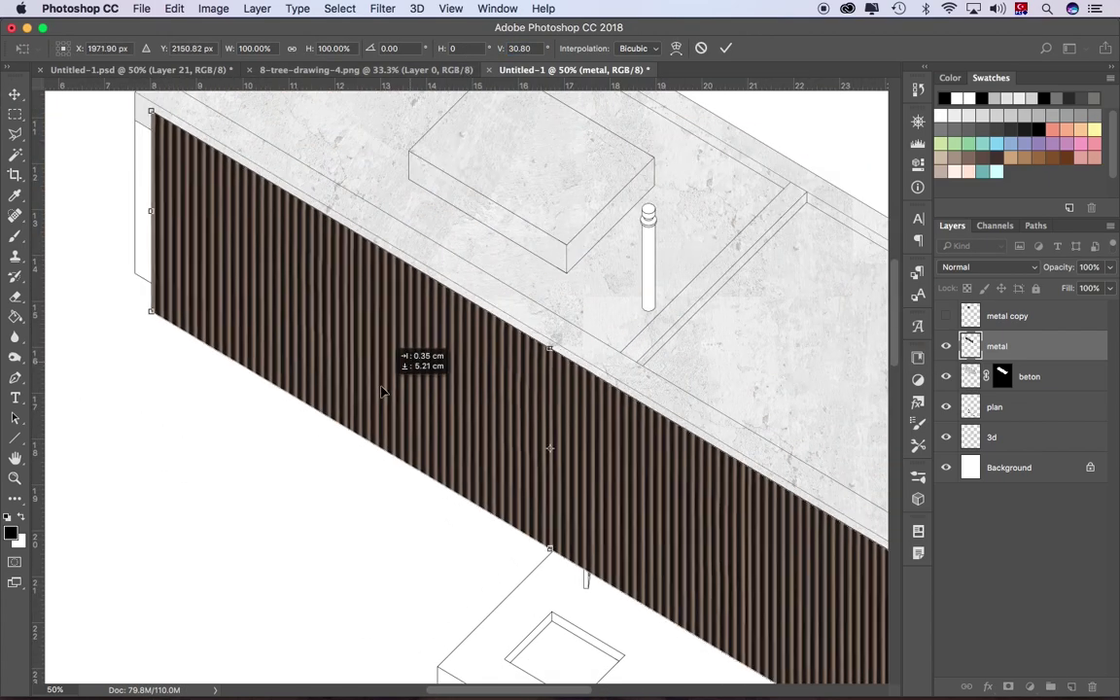
drag(841, 613, 596, 341)
key(Return)
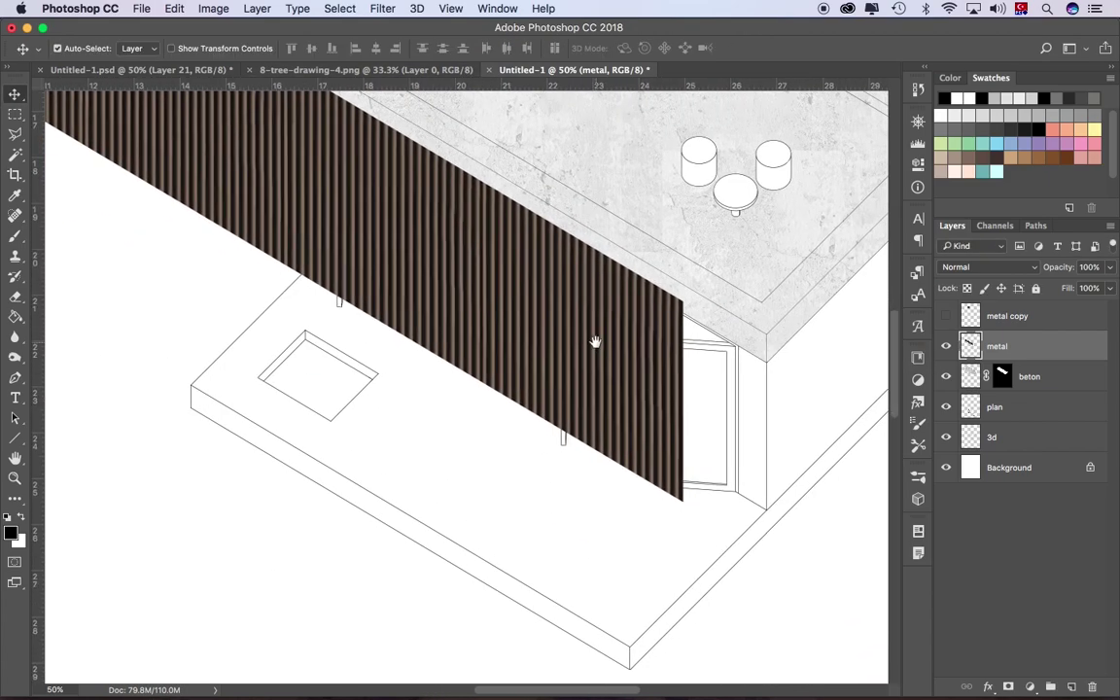
drag(607, 389, 726, 412)
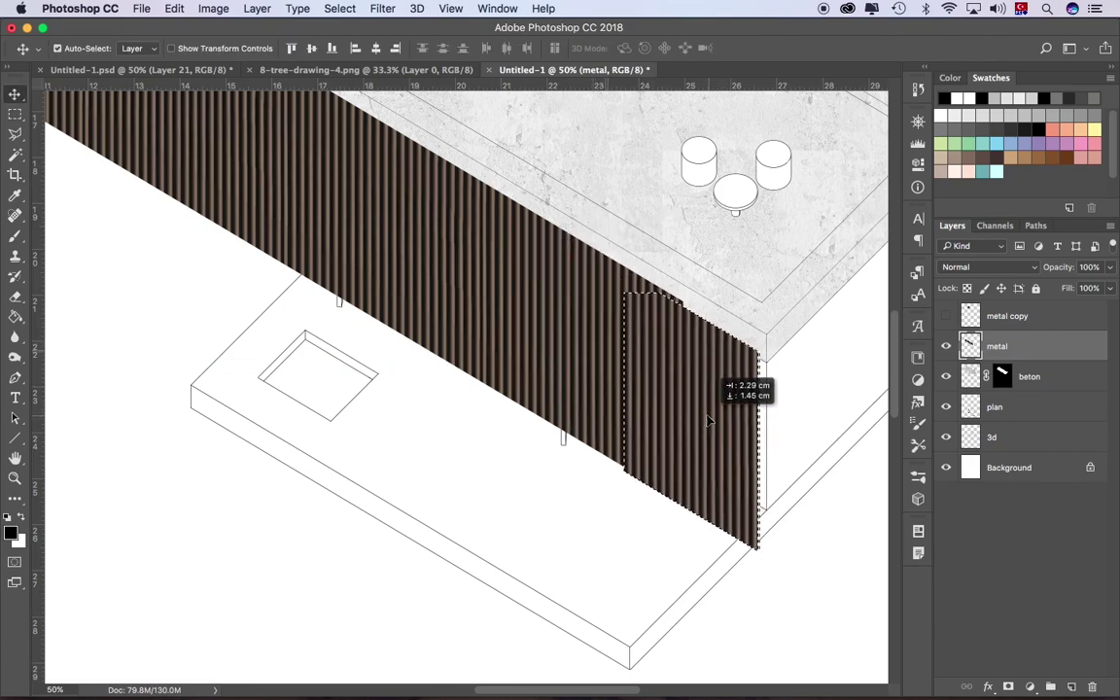
key(ctrl+d)
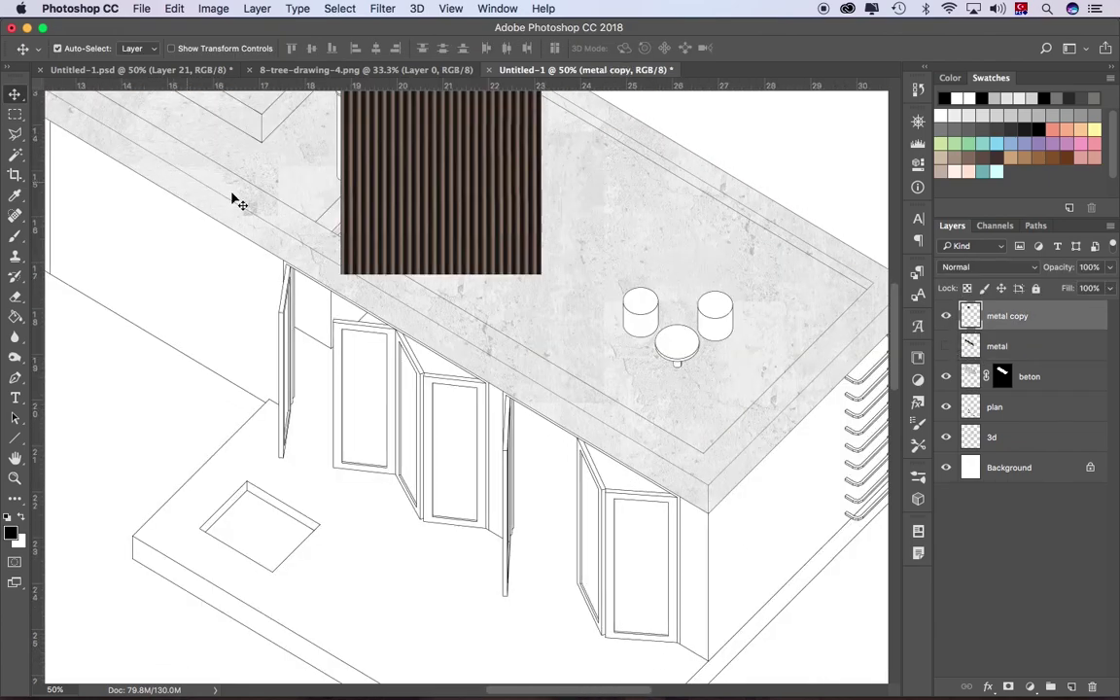
Step: Skew the metal copy −46° and align it to the side wall
drag(237, 198, 620, 445)
key(ctrl+t)
text(-46)
key(Return)
mouse_move(583, 263)
mouse_down()
mouse_move(632, 360)
mouse_move(622, 352)
mouse_up()
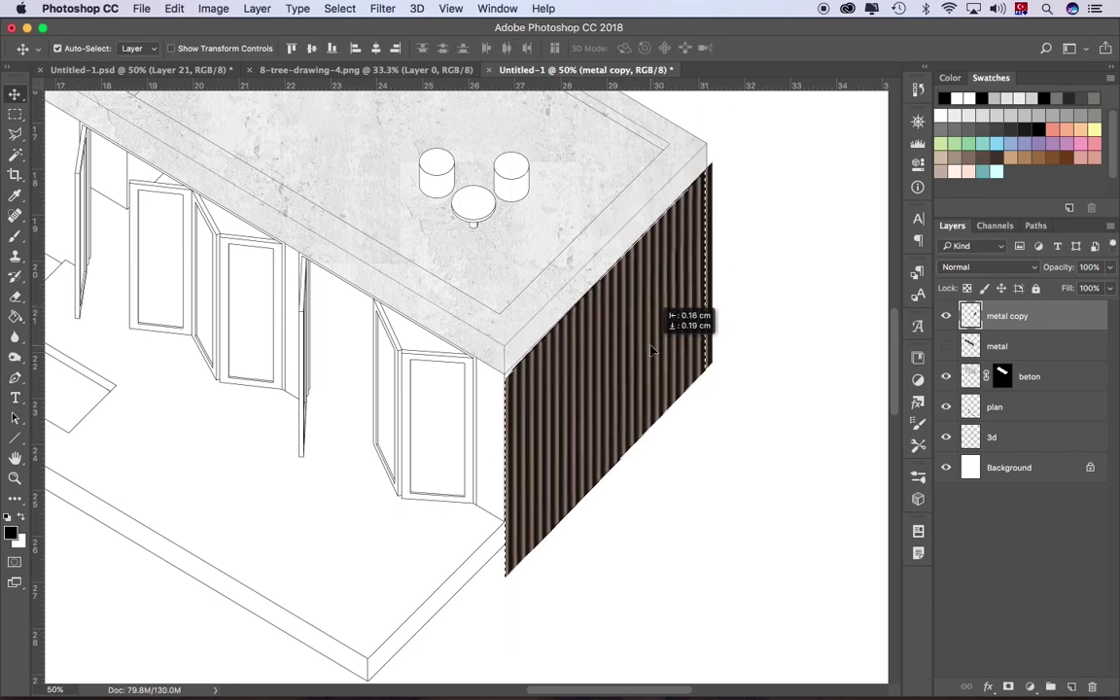
Step: Merge the two metal layers into one
click(946, 347)
shift+click(1011, 346)
right_click(1049, 341)
click(879, 480)
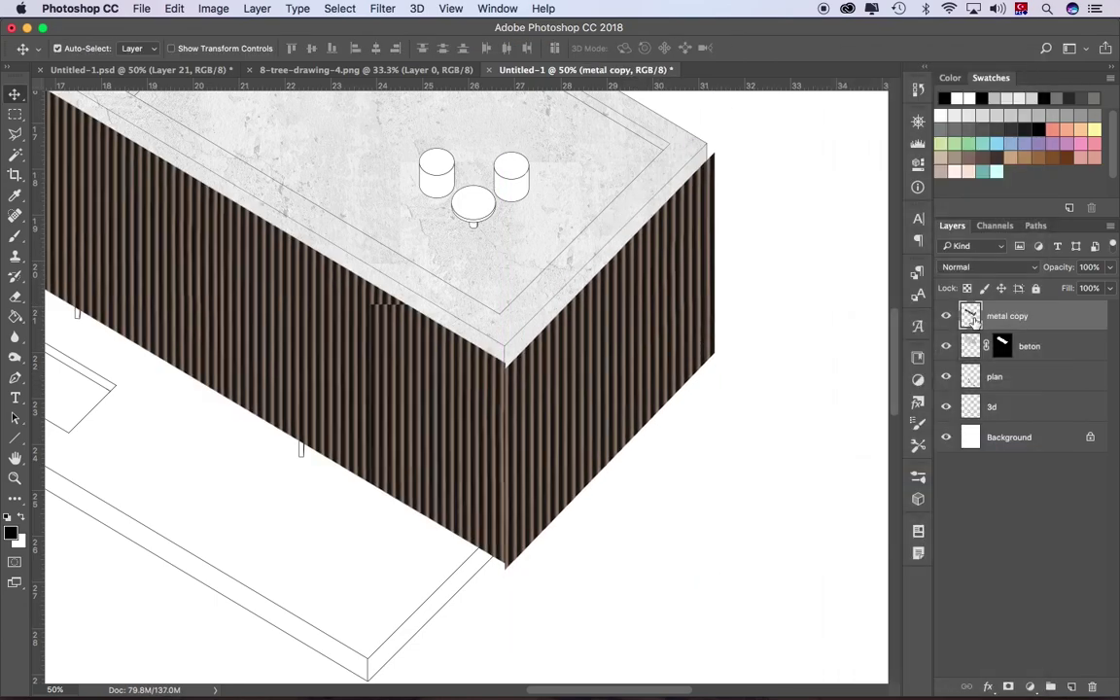
Step: Magic Wand the wall faces on the 3d drawing layer
click(947, 316)
key(w)
click(991, 406)
scroll(834, 509, left, 5)
scroll(835, 508, up, 3)
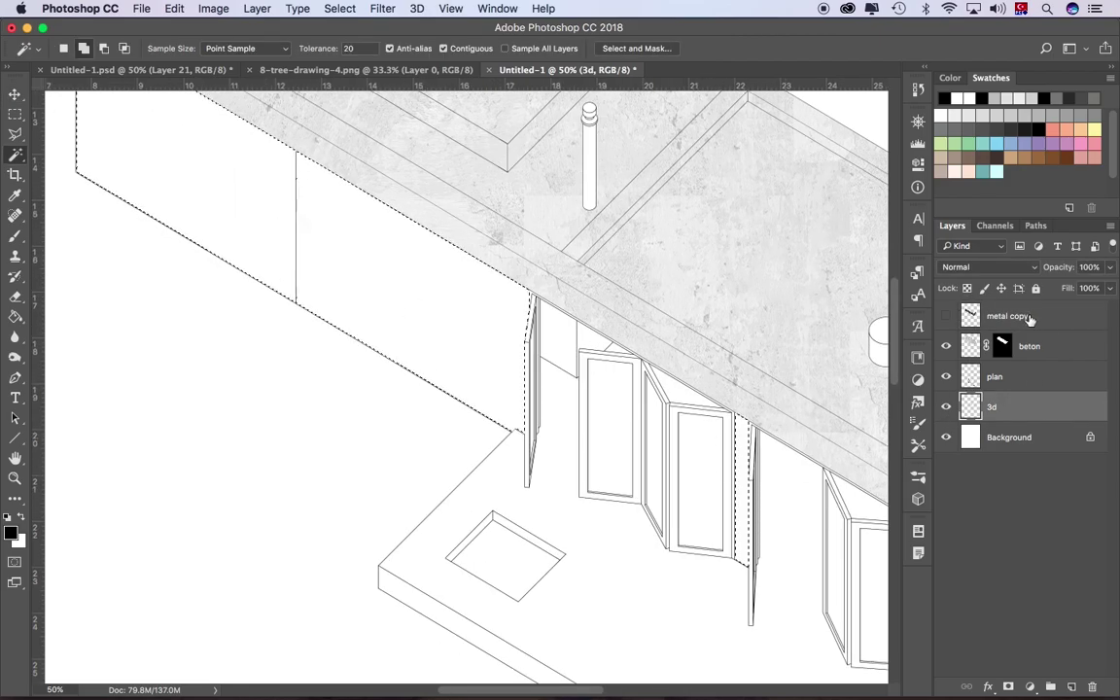
Step: Mask the merged metal layer to the wall selection
click(1029, 319)
click(1009, 687)
click(946, 316)
key(z)
Step: Add clipped Hue/Saturation (−12) and Brightness/Contrast (−7) adjustments to the metal
click(1030, 687)
click(982, 522)
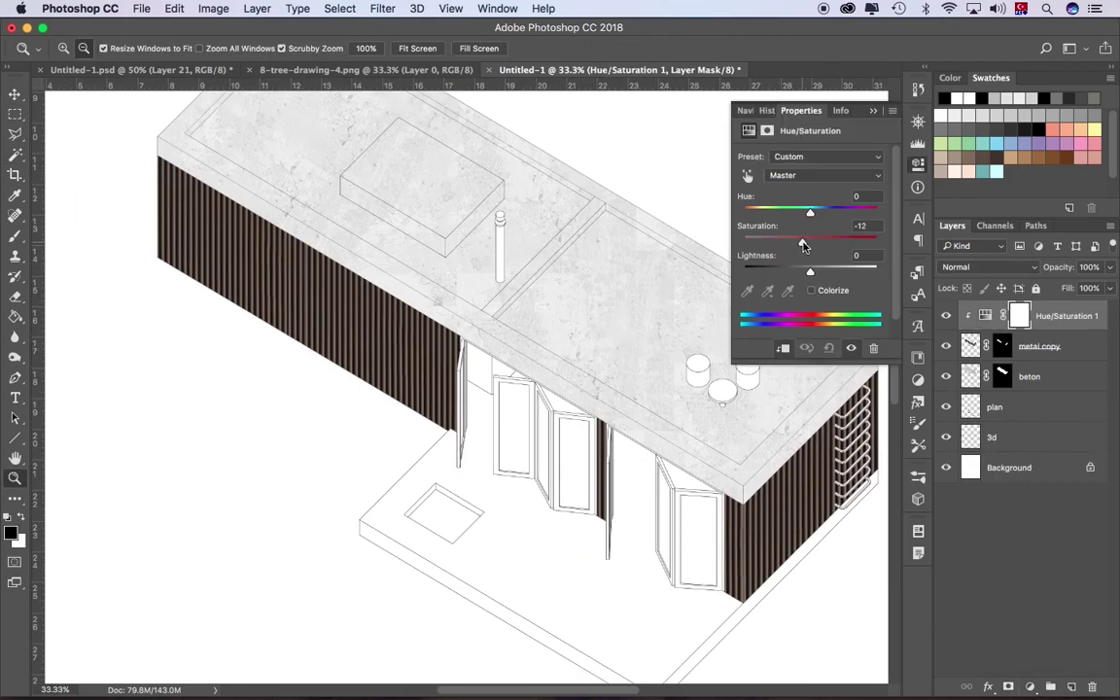
click(1030, 687)
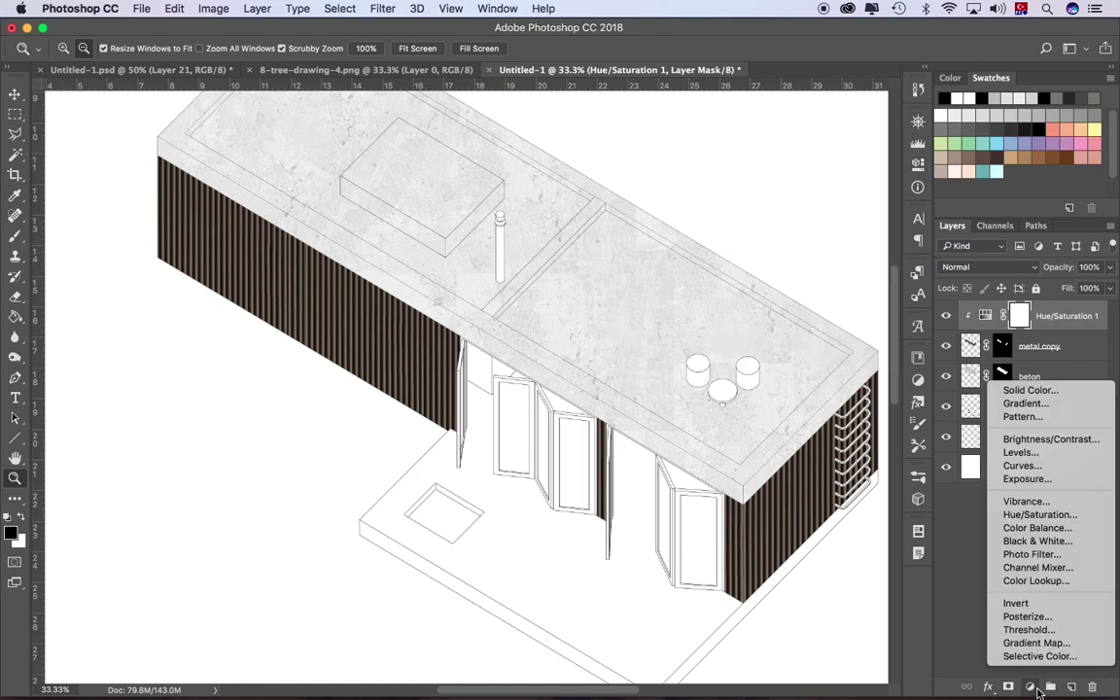
click(988, 404)
drag(807, 194, 807, 194)
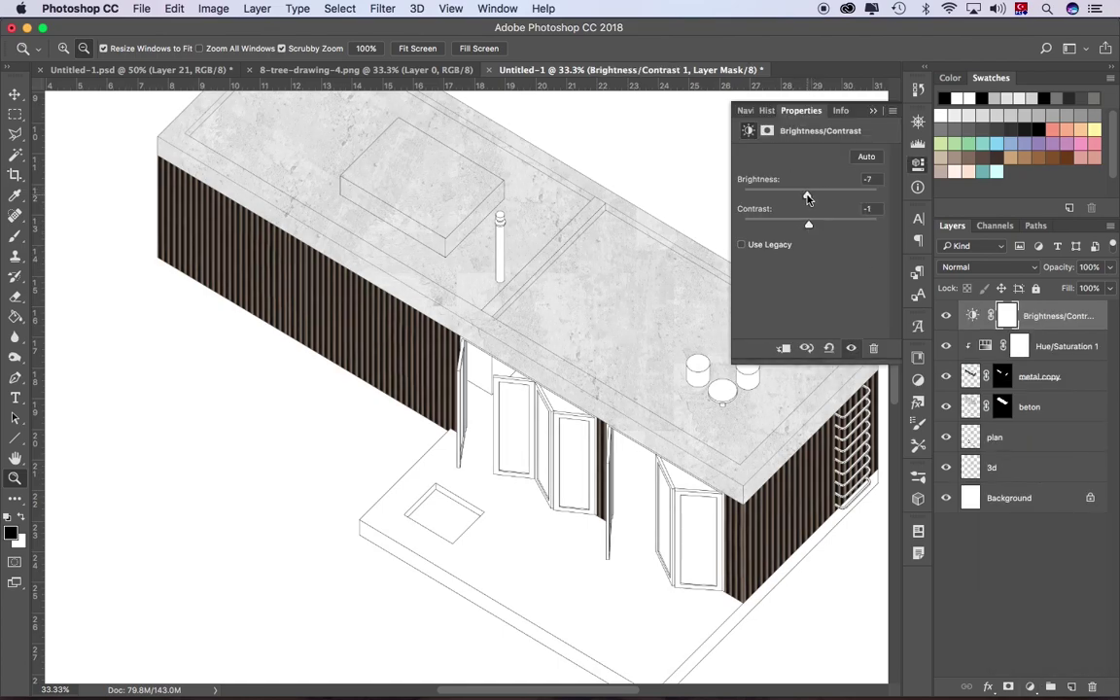
click(782, 348)
click(874, 111)
Step: Set the metal cladding layer's opacity to 75%
click(1038, 377)
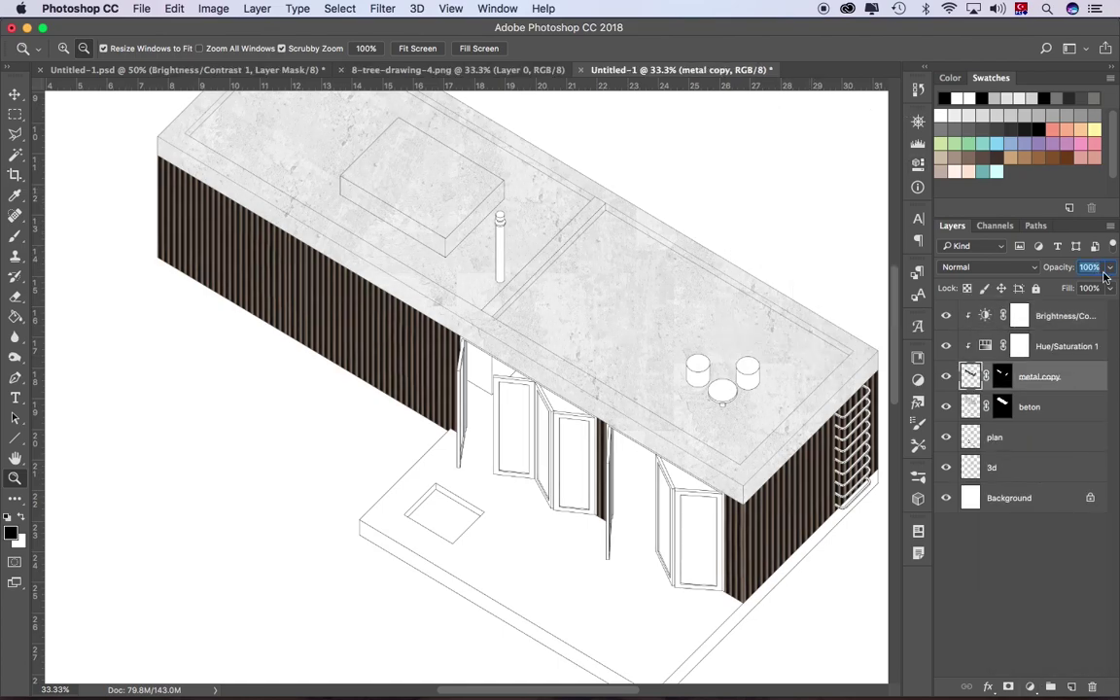
click(1089, 267)
text(75)
Step: Place the _10 wood-plank texture into the document
drag(500, 306, 512, 324)
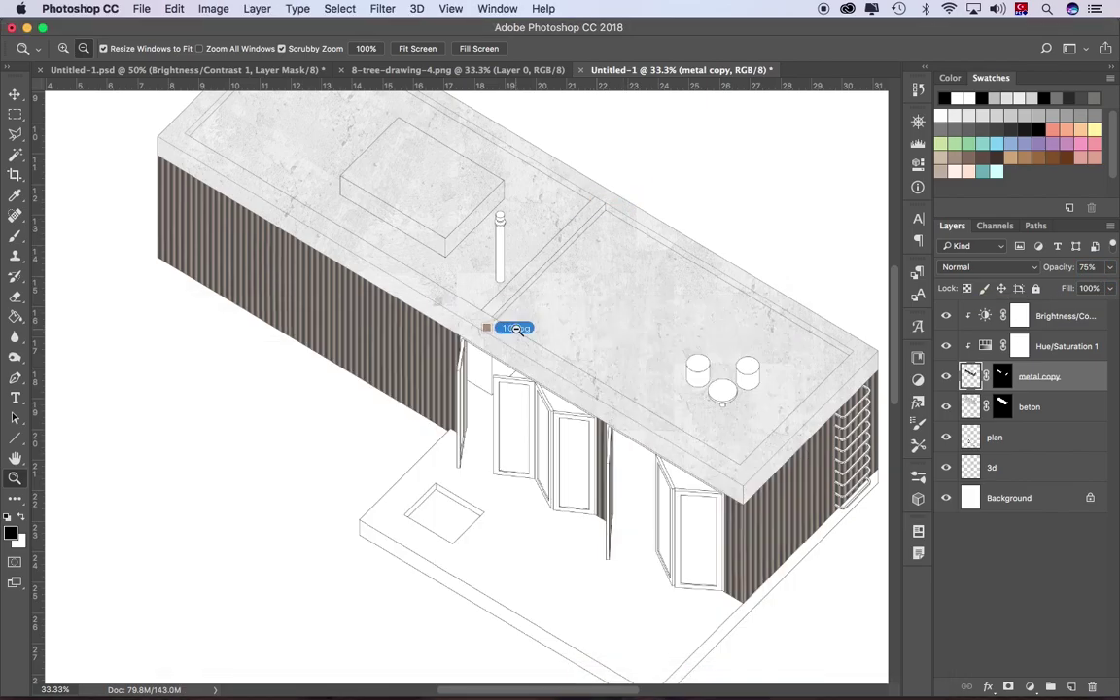
key(Return)
click(985, 346)
click(991, 316)
Step: Shrink and stretch the wood texture wide across the terrace deck
key(ctrl+t)
key(ctrl+minus)
key(ctrl+minus)
key(ctrl+minus)
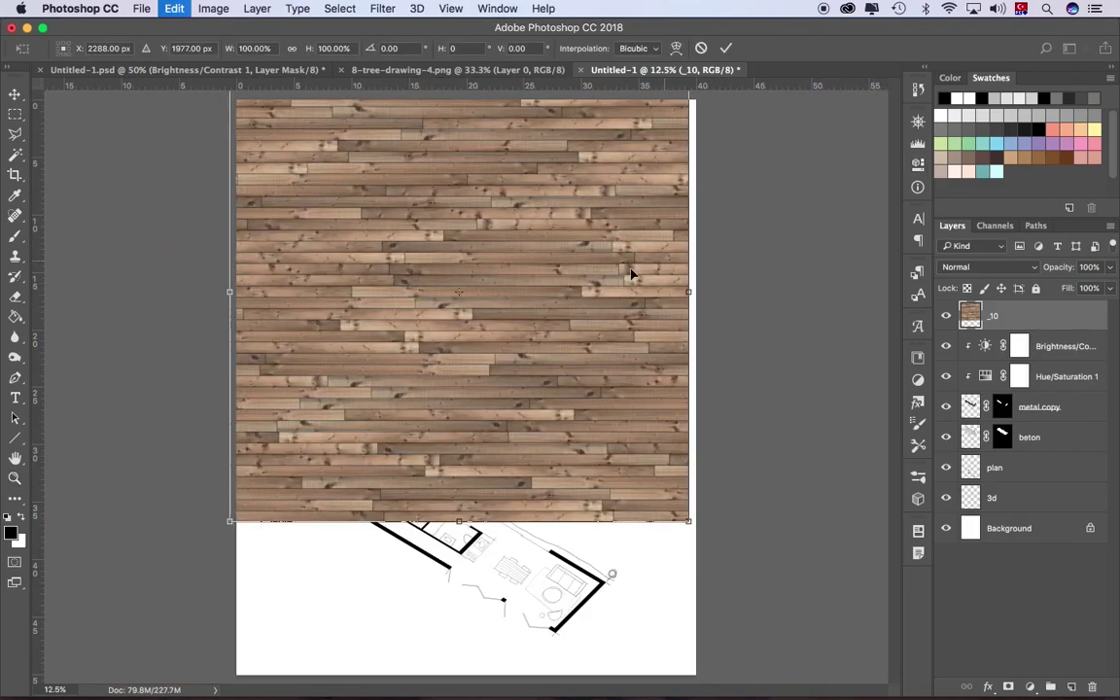
drag(687, 521, 480, 382)
key(ctrl+plus)
key(ctrl+plus)
key(ctrl+plus)
key(v)
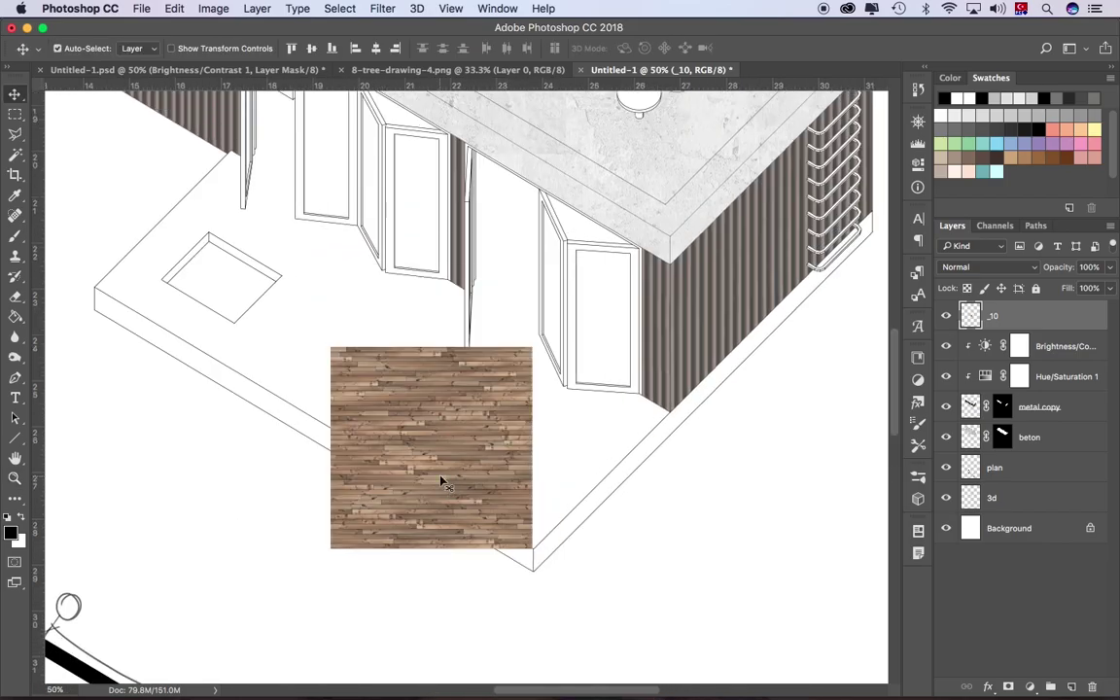
drag(439, 481, 749, 480)
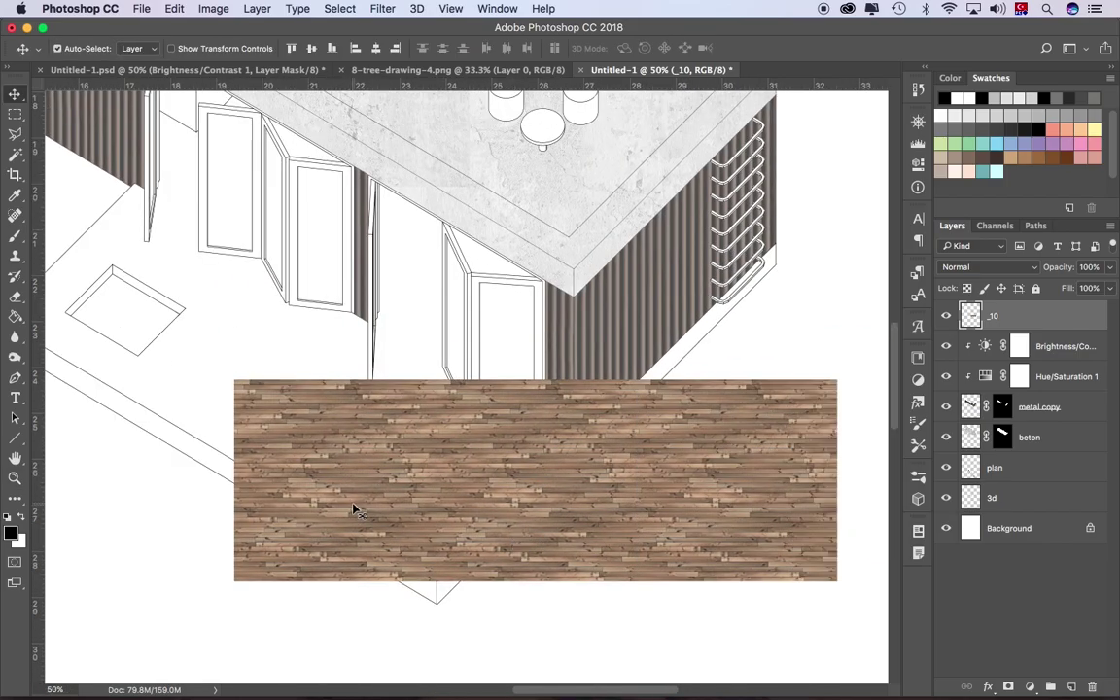
drag(355, 510, 412, 301)
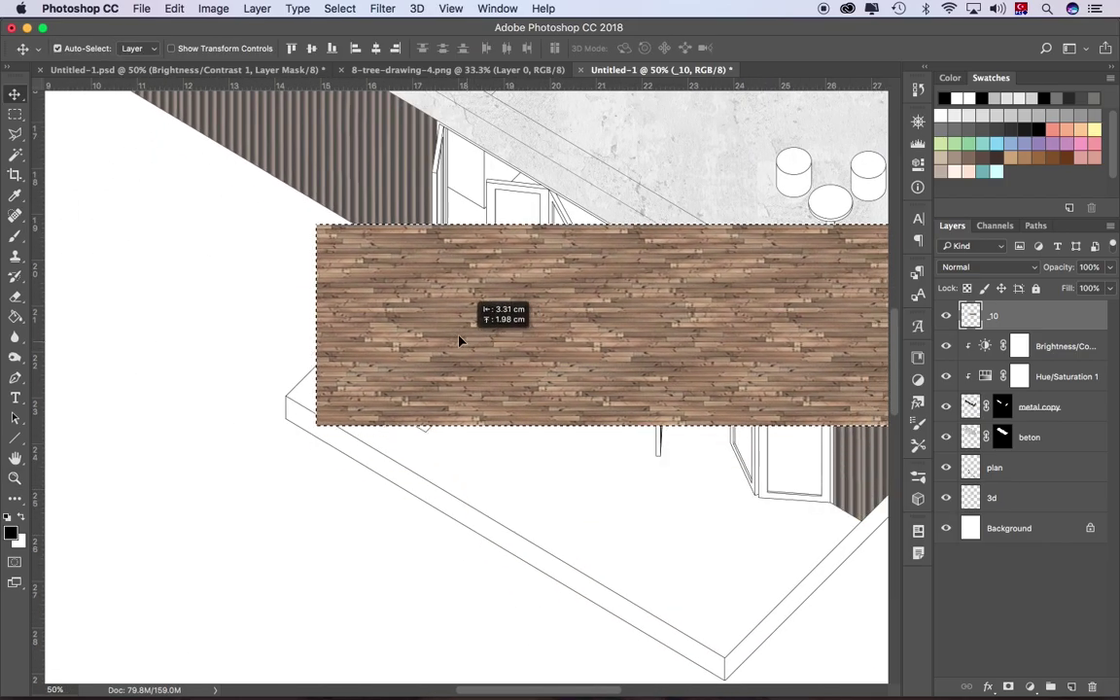
Step: Skew and rotate the wood texture to match the deck's isometric angle
key(ctrl+plus)
key(ctrl+d)
click(174, 9)
click(389, 381)
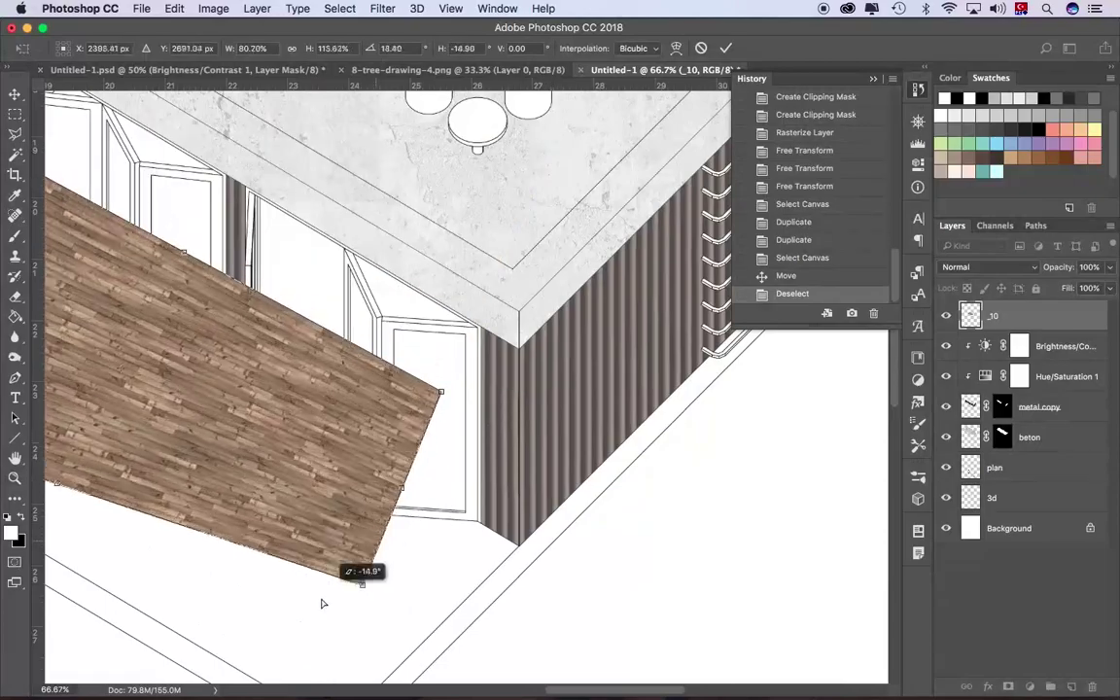
mouse_move(324, 600)
mouse_down()
mouse_move(638, 167)
mouse_move(468, 225)
mouse_move(742, 480)
mouse_up()
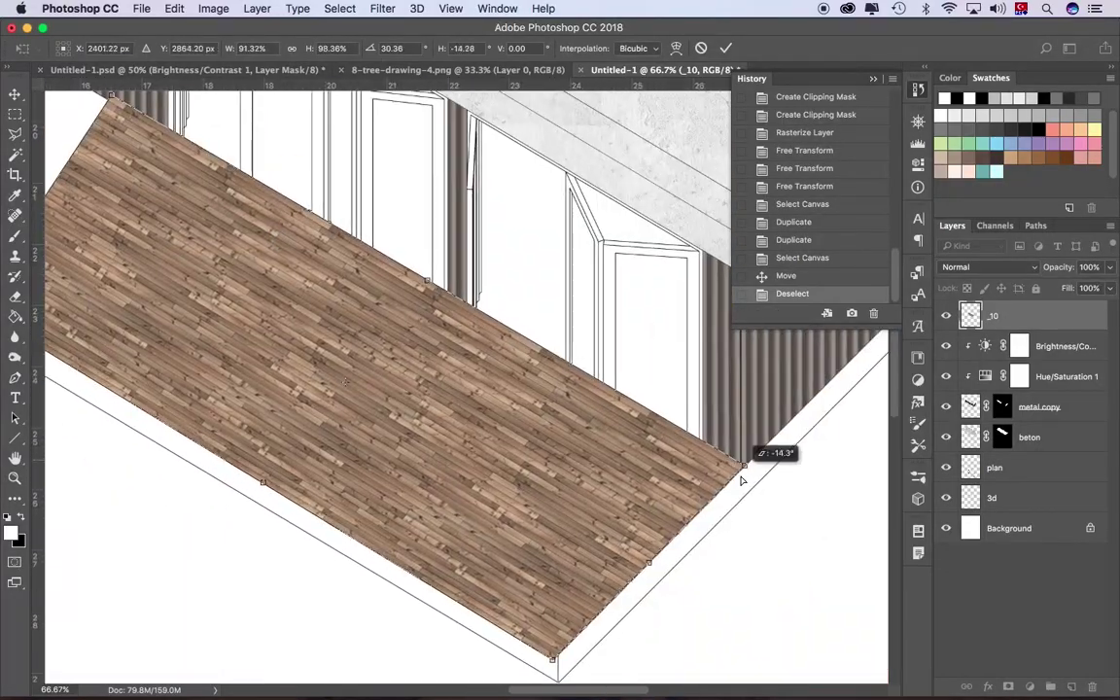
mouse_move(121, 109)
mouse_down()
mouse_move(387, 185)
mouse_move(218, 350)
mouse_up()
key(Return)
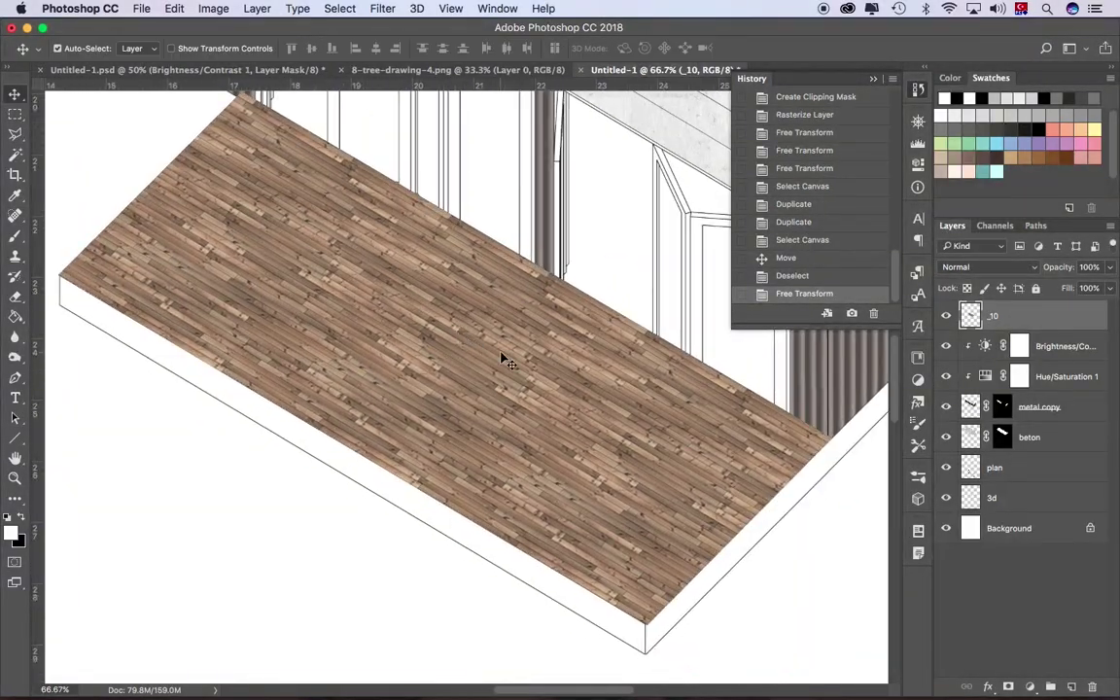
Step: Move and duplicate the wood texture to cover the rest of the floor
key(ctrl+a)
mouse_move(500, 357)
mouse_down()
mouse_move(634, 165)
mouse_move(576, 337)
mouse_move(306, 175)
mouse_up()
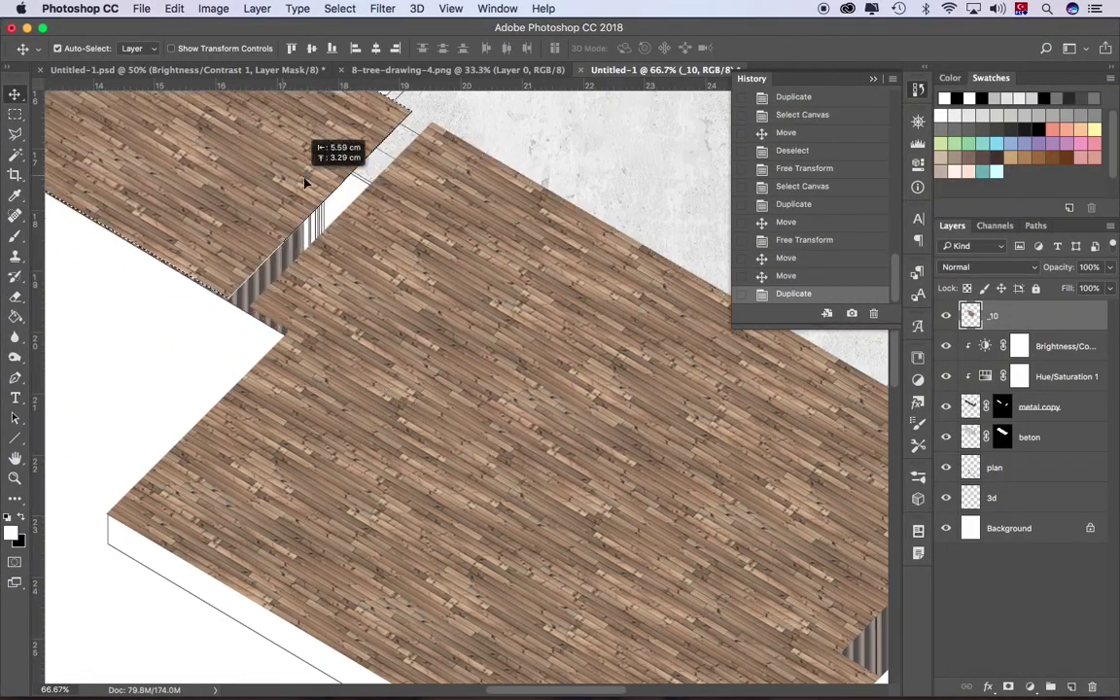
key(ctrl+d)
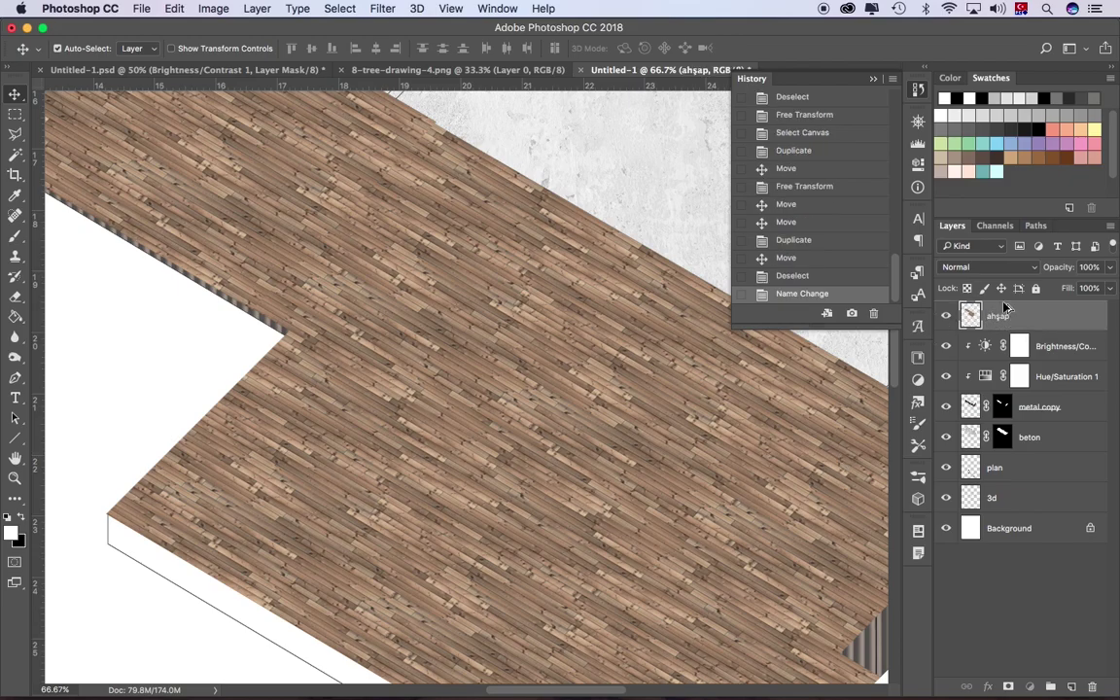
Step: Mask the wood layer to the selected floor areas
drag(946, 315, 946, 346)
click(1002, 528)
key(w)
shift+click(393, 212)
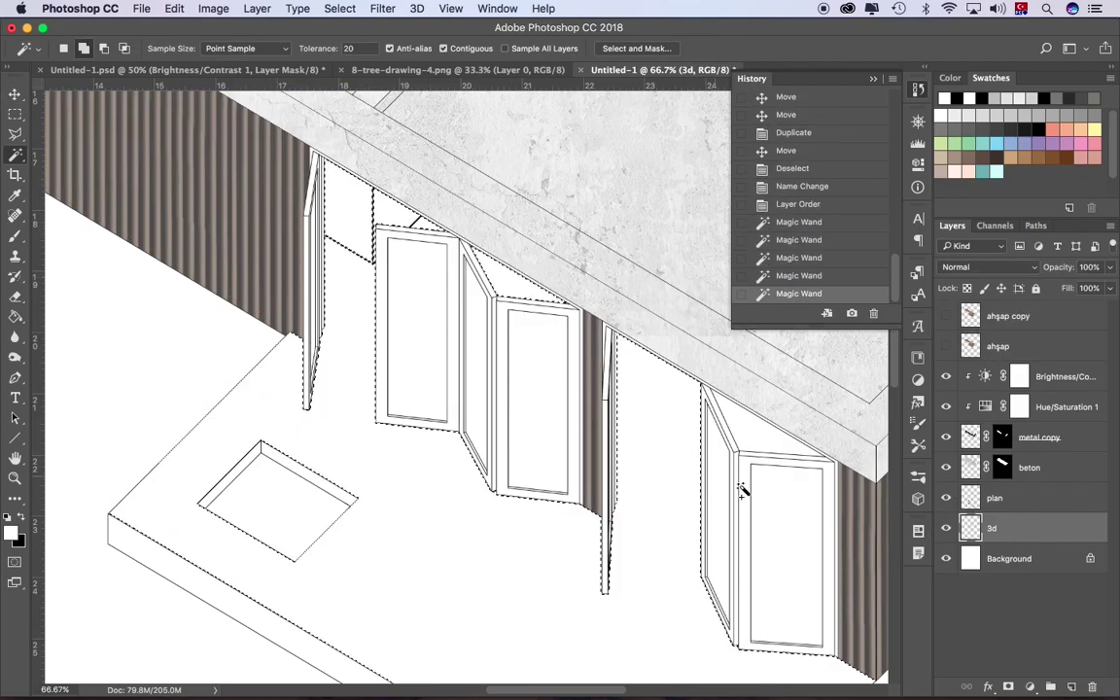
shift+click(741, 491)
click(1001, 346)
click(1009, 687)
Step: Mask the wood copy to the door panels and lower its opacity
click(946, 346)
click(1001, 497)
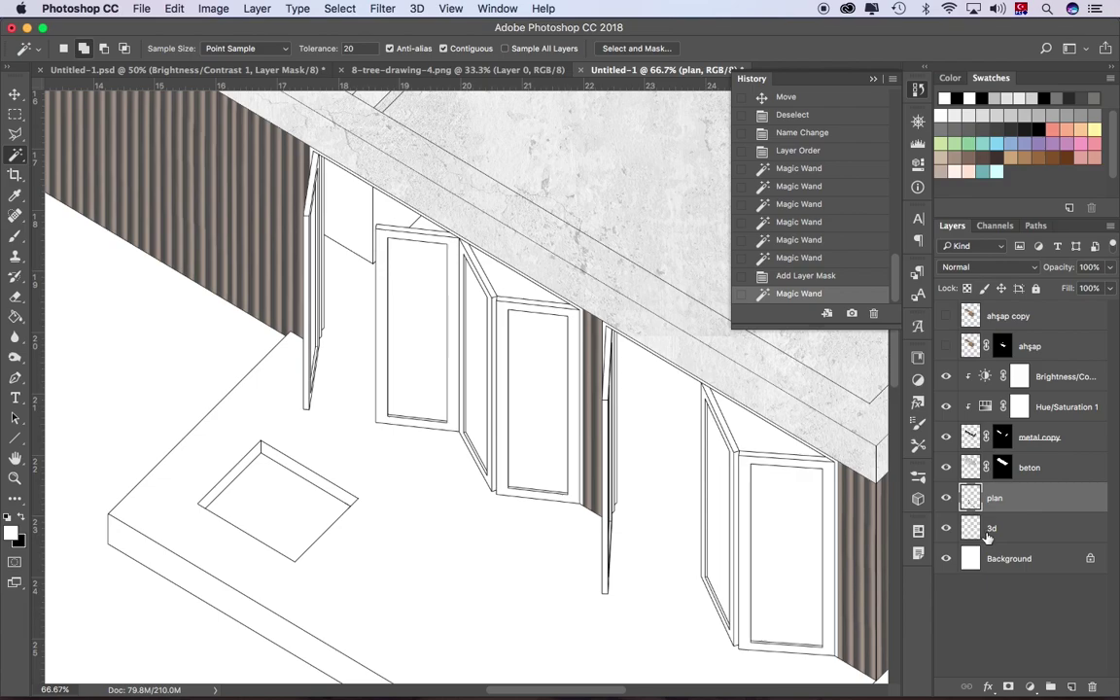
click(1002, 315)
click(946, 315)
click(1009, 687)
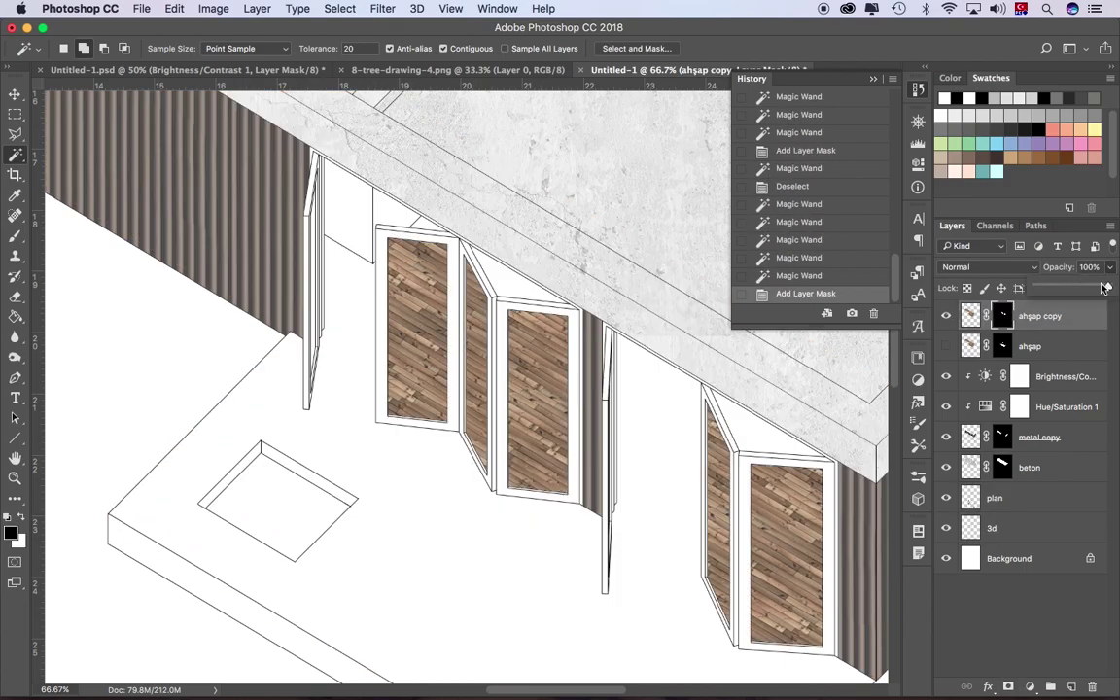
key(2)
key(9)
click(946, 346)
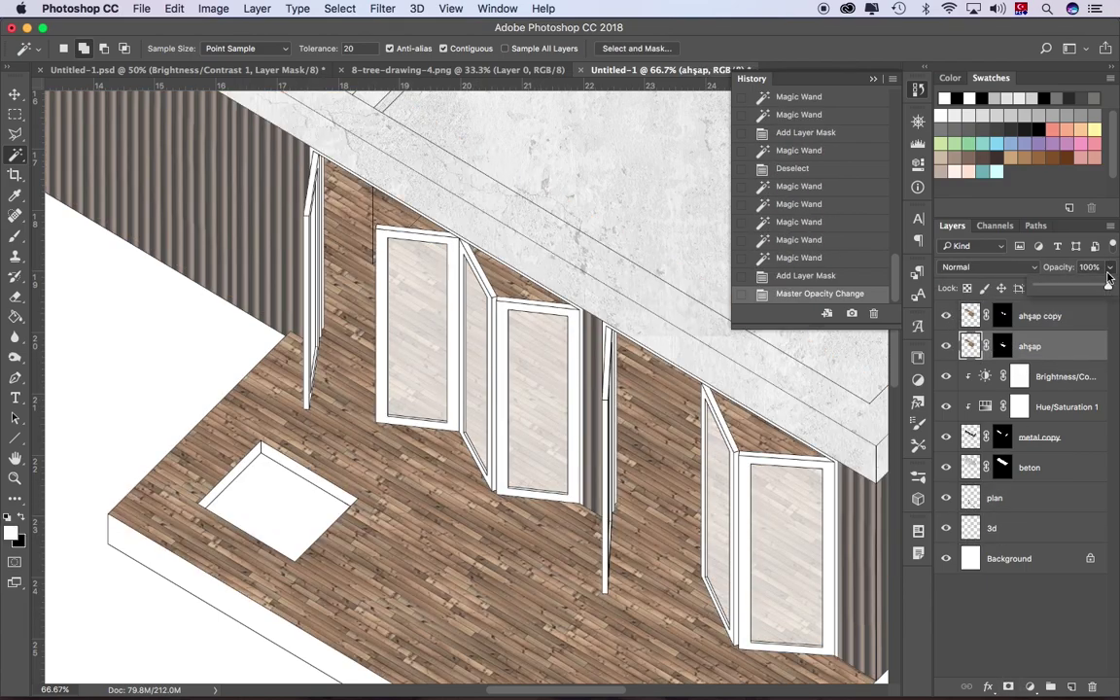
drag(1109, 279, 1097, 290)
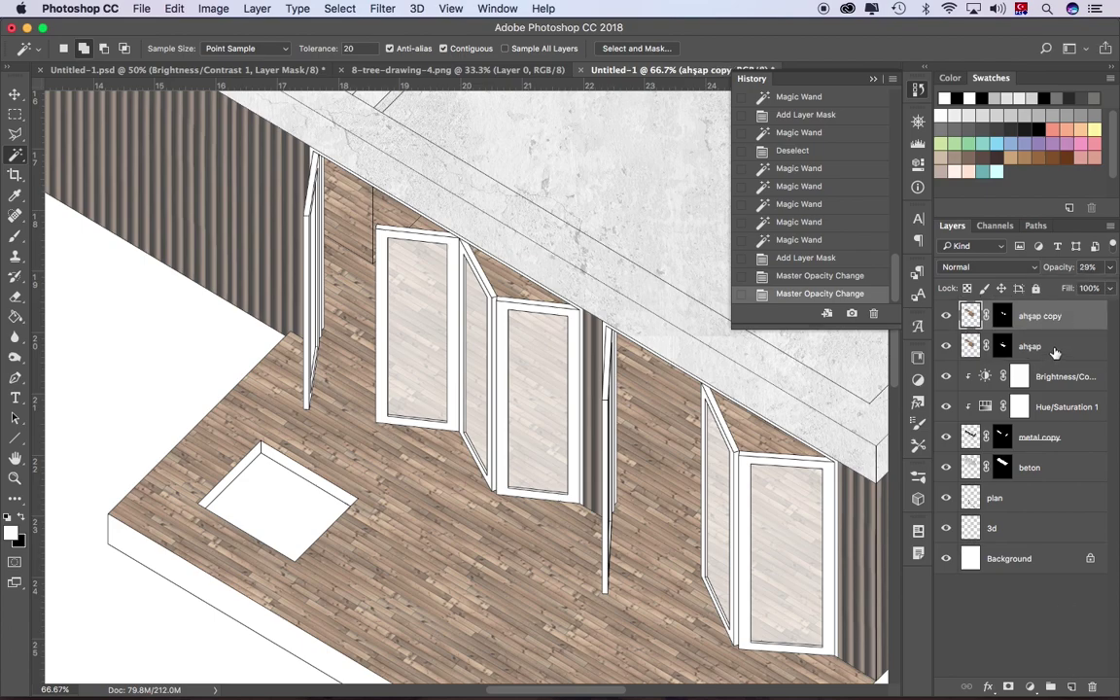
Step: Group the wood layers and add clipped Hue/Saturation and Brightness/Contrast adjustments
shift+click(1055, 346)
key(ctrl+g)
click(1029, 687)
click(943, 481)
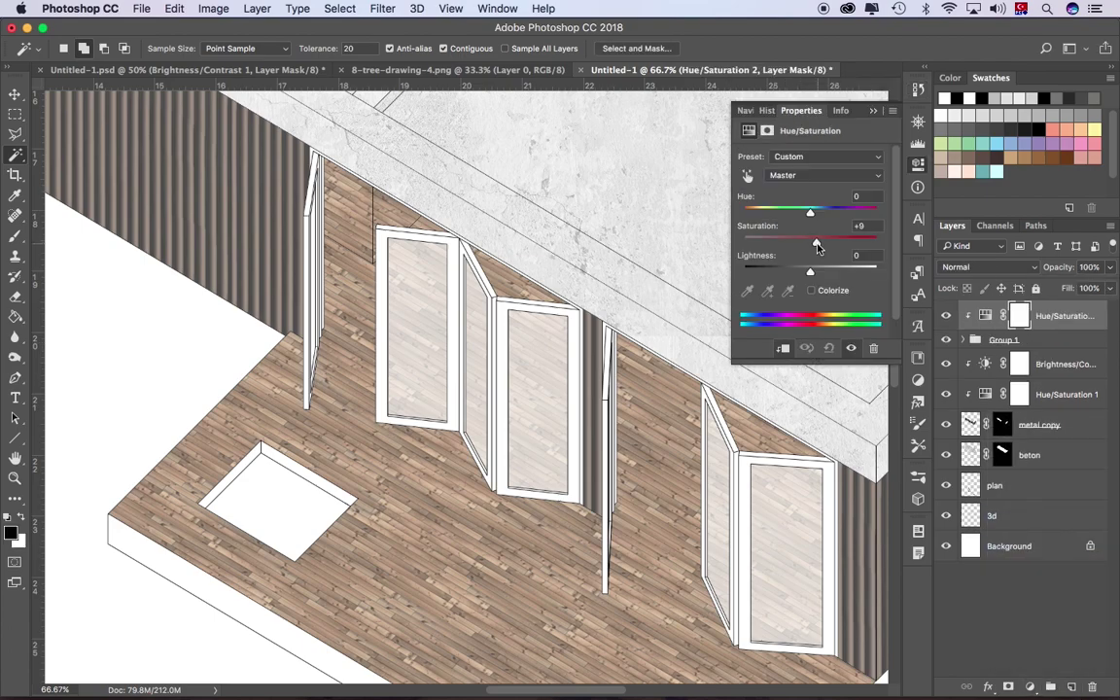
click(1029, 686)
click(1011, 437)
drag(810, 194, 803, 195)
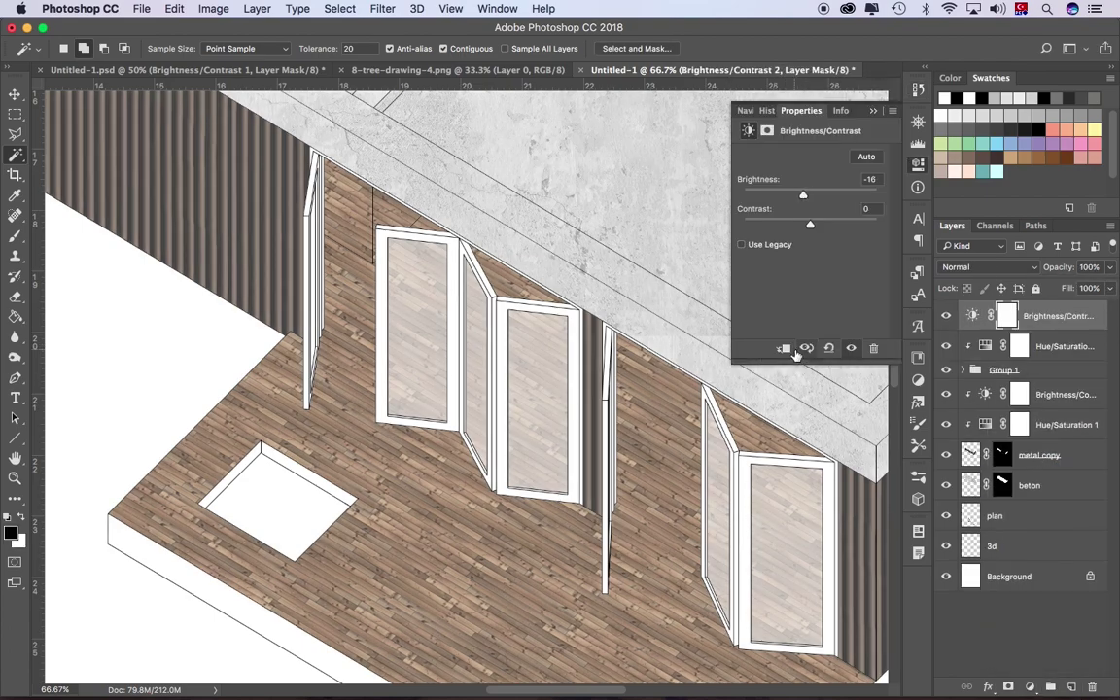
click(785, 348)
Step: Rename the wood group ahşap and review its brightness/contrast
ctrl+click(360, 223)
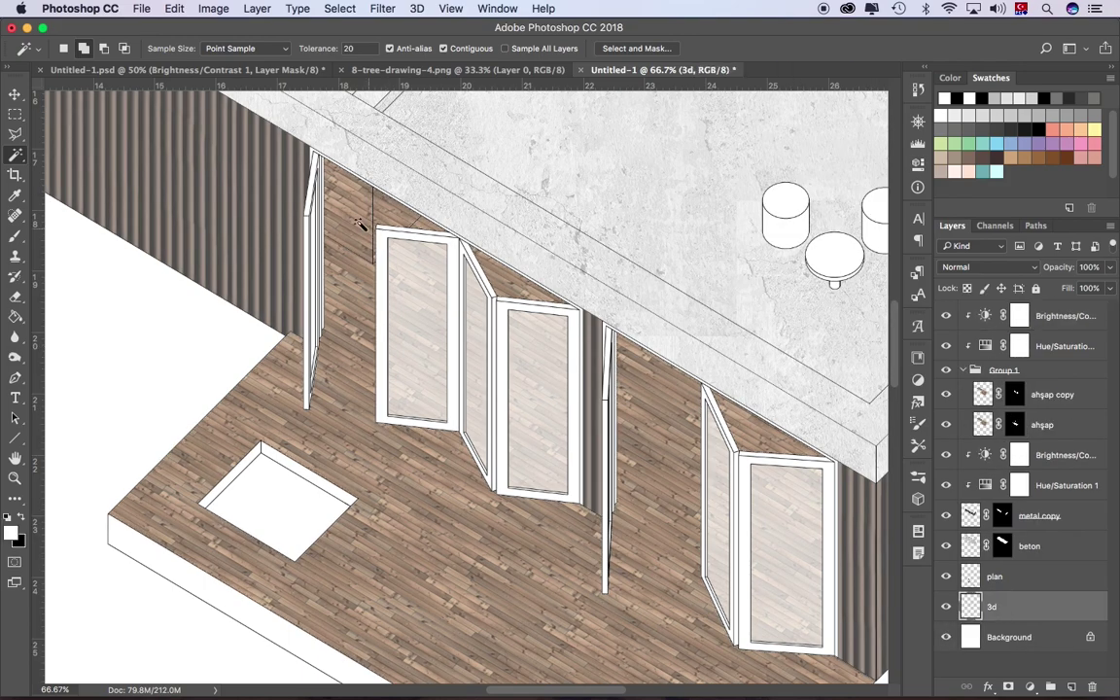
click(963, 370)
double_click(1004, 370)
text(ahşap)
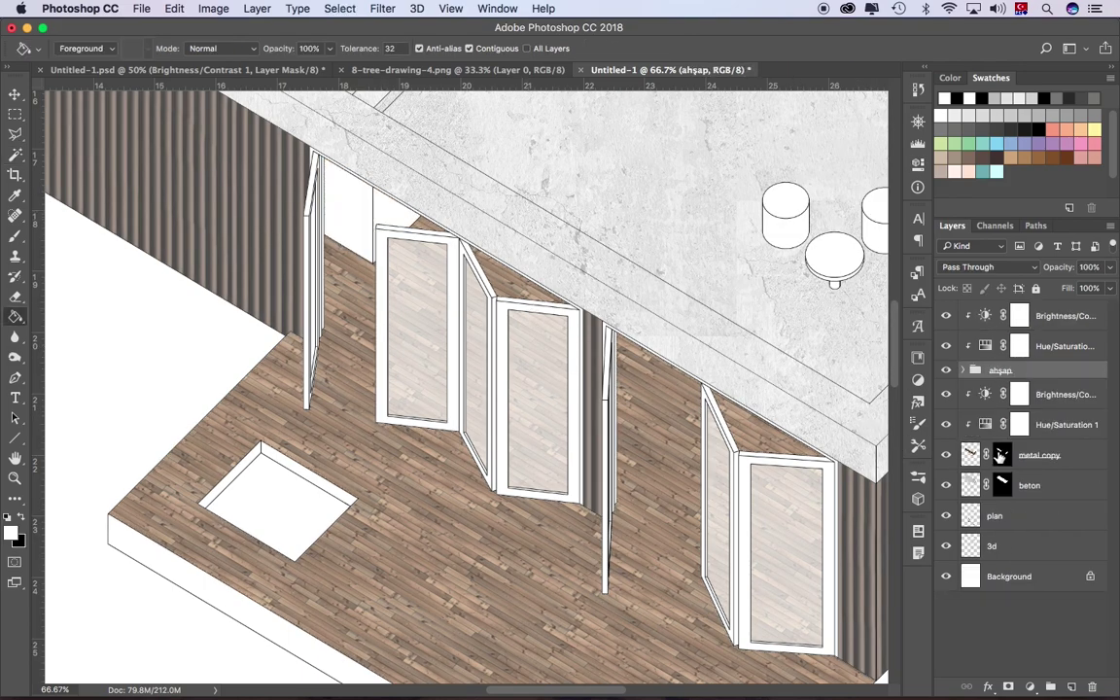
double_click(986, 395)
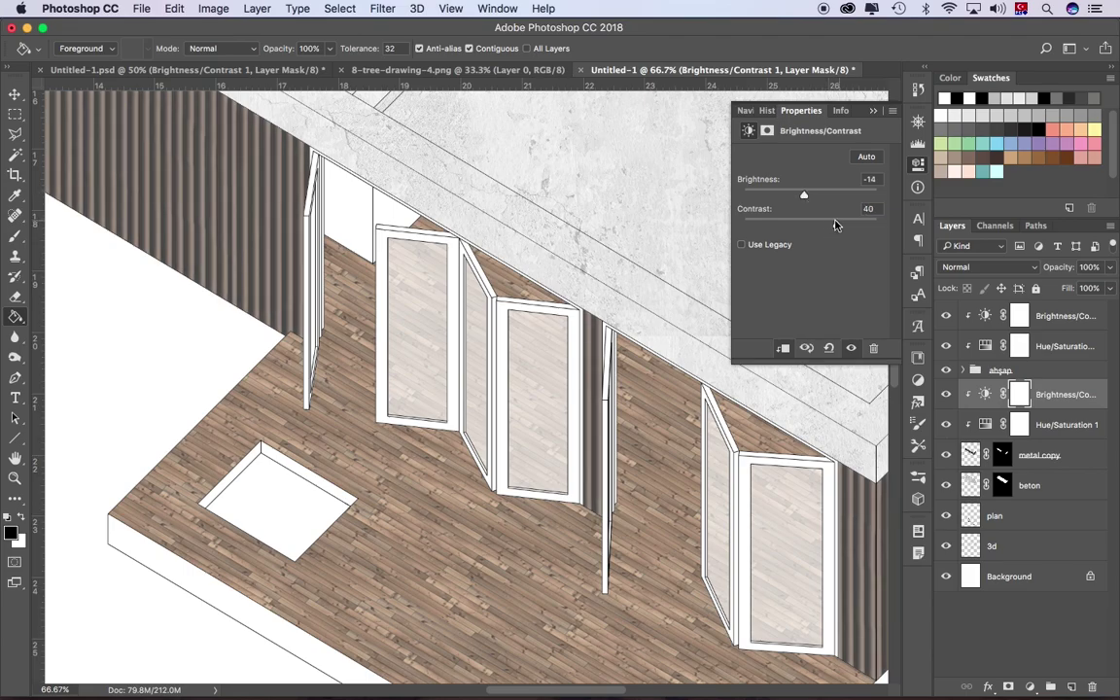
click(874, 111)
Step: Group the material layers as materyal with a green label
key(ctrl+minus)
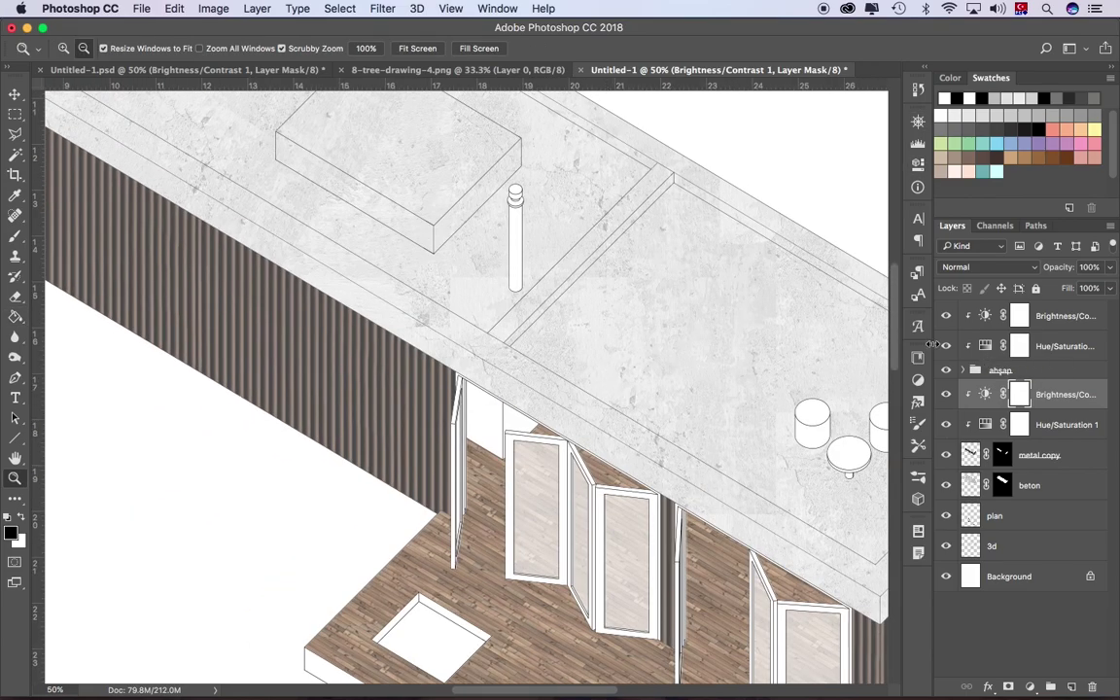
key(ctrl+g)
right_click(1019, 309)
click(962, 637)
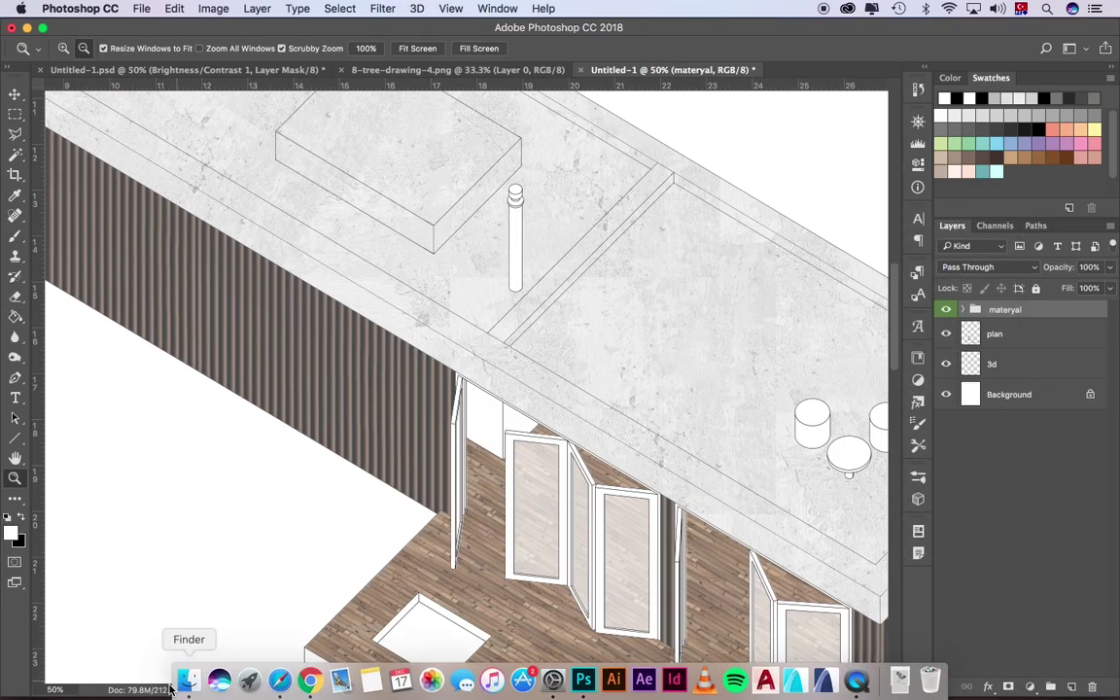
Step: Place the two grass texture images into the document
click(188, 678)
shift+click(517, 467)
drag(525, 478, 502, 367)
Step: Shrink the grass texture to a small patch, place it on the roof, and move it into the materyal group
right_click(1011, 315)
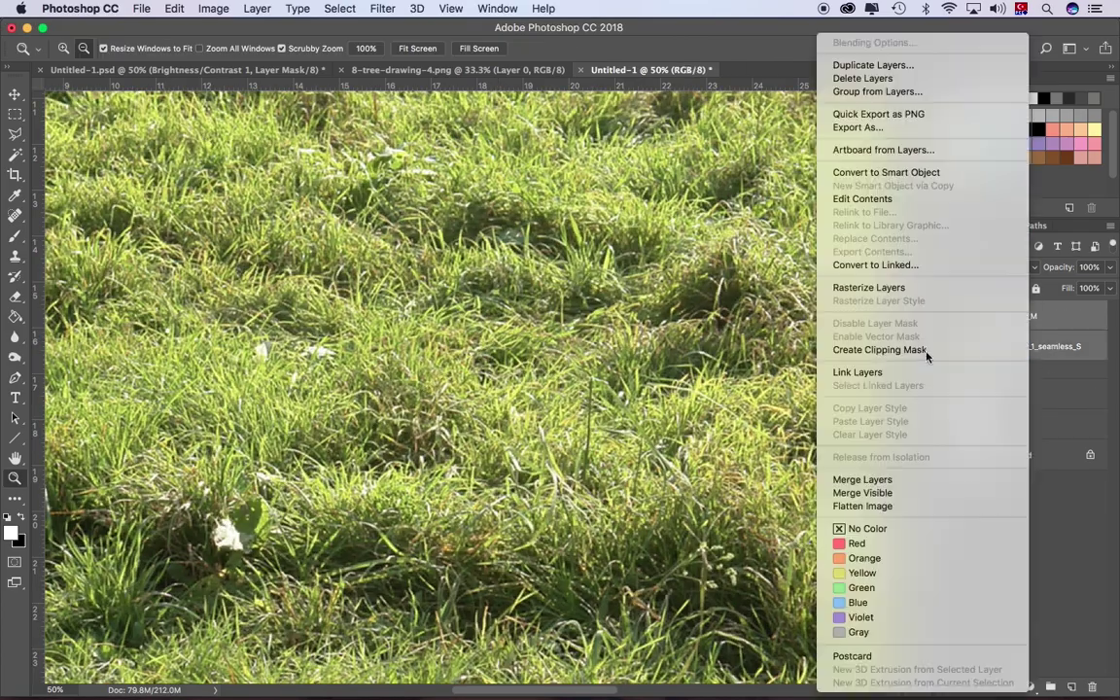
click(876, 288)
key(ctrl+0)
key(ctrl+t)
drag(237, 489, 582, 169)
key(Return)
drag(654, 139, 426, 276)
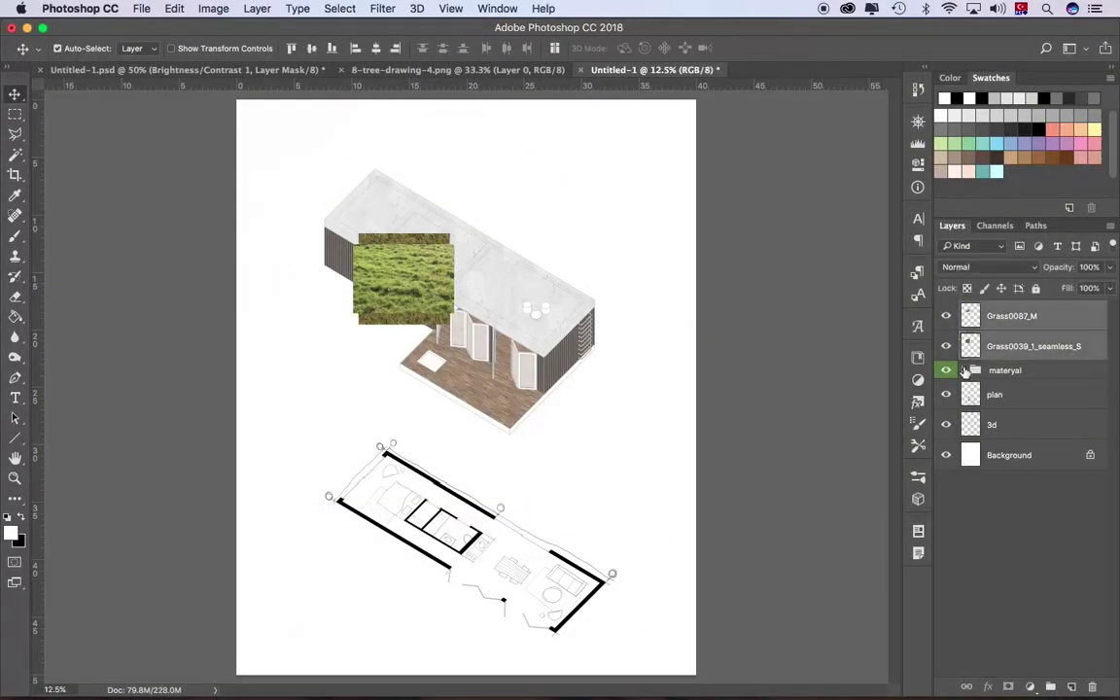
drag(1012, 315, 1005, 370)
Step: Magic Wand the roof area inside the parapet, then duplicate the grass patch to cover more roof
key(z)
click(380, 253)
key(w)
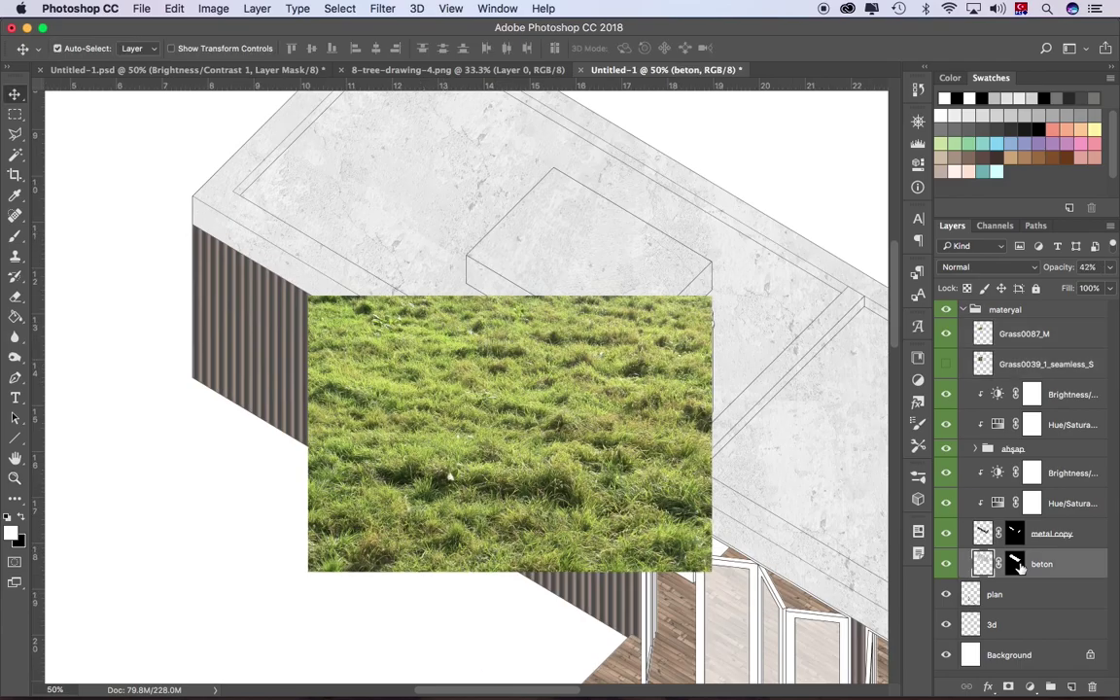
click(978, 626)
key(ctrl+d)
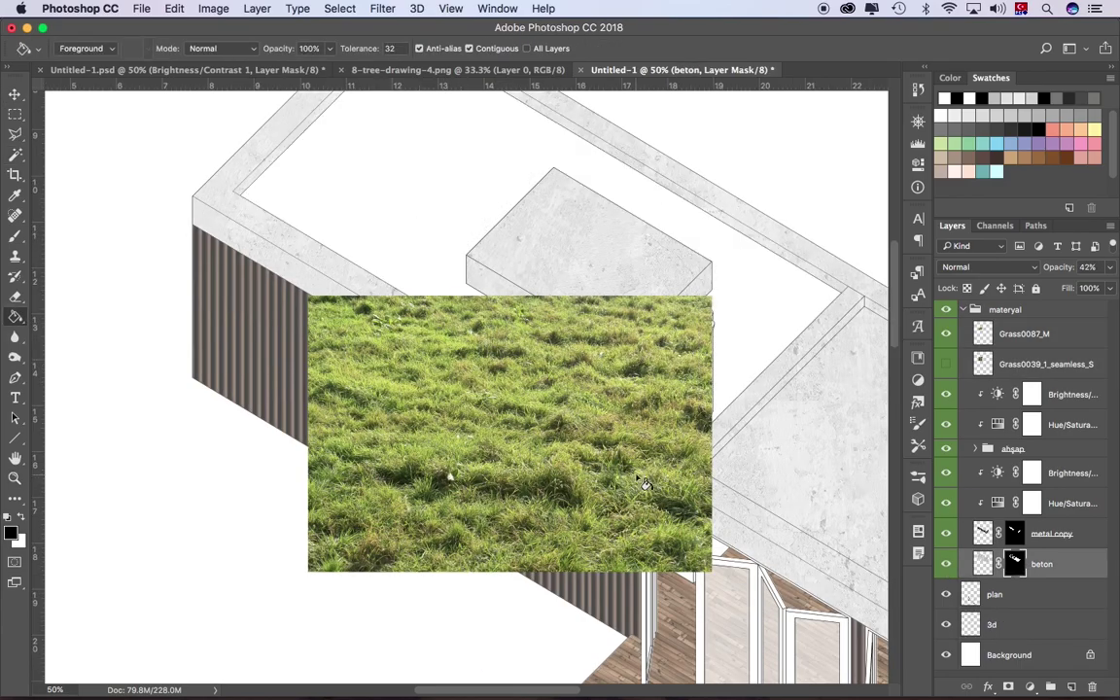
key(v)
mouse_move(839, 269)
alt+mouse_down()
mouse_move(347, 168)
mouse_move(376, 377)
alt+mouse_up()
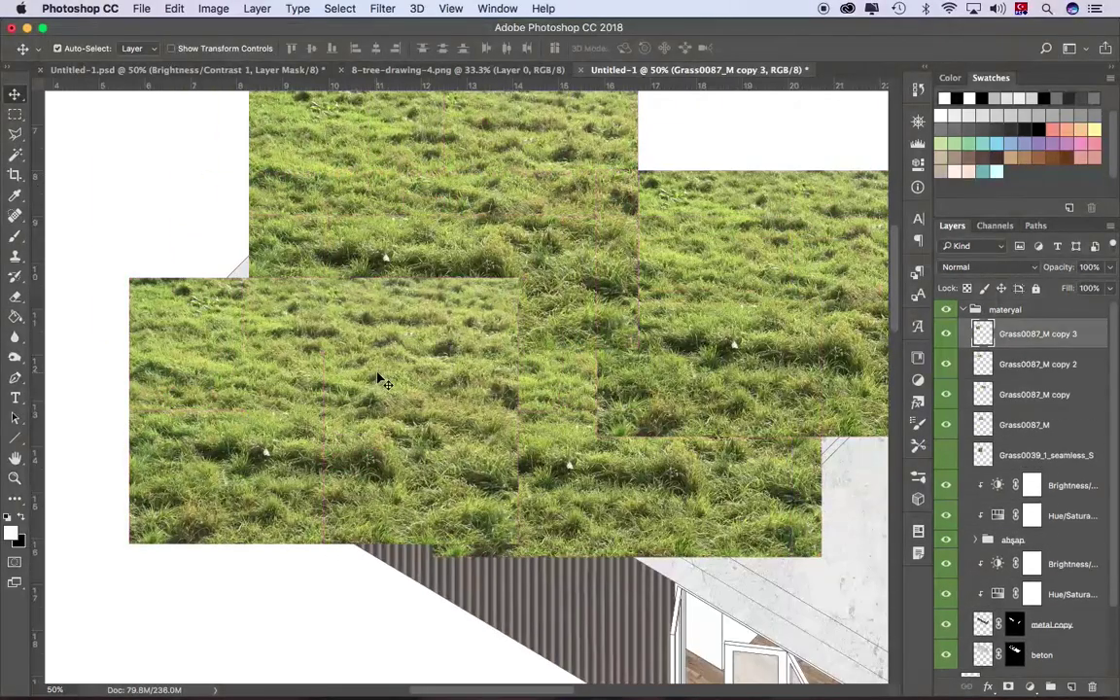
Step: Merge the grass copies into one layer and set up the Clone Stamp brush for the seams
right_click(1030, 334)
click(888, 476)
key(s)
click(73, 48)
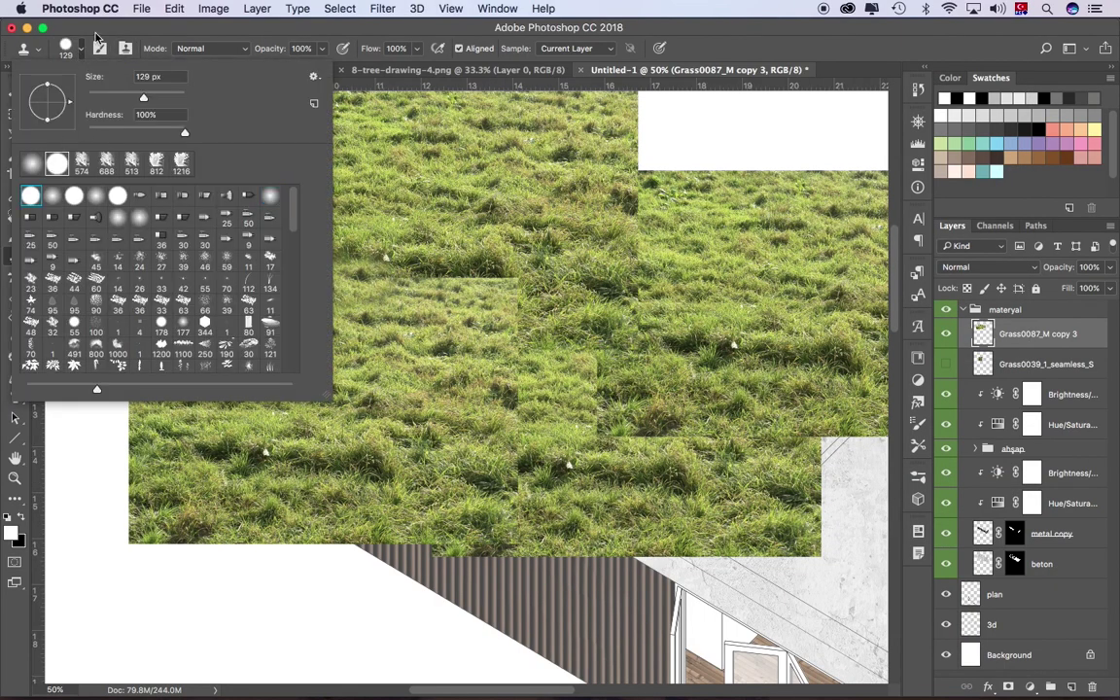
key(Escape)
scroll(546, 250, right, 5)
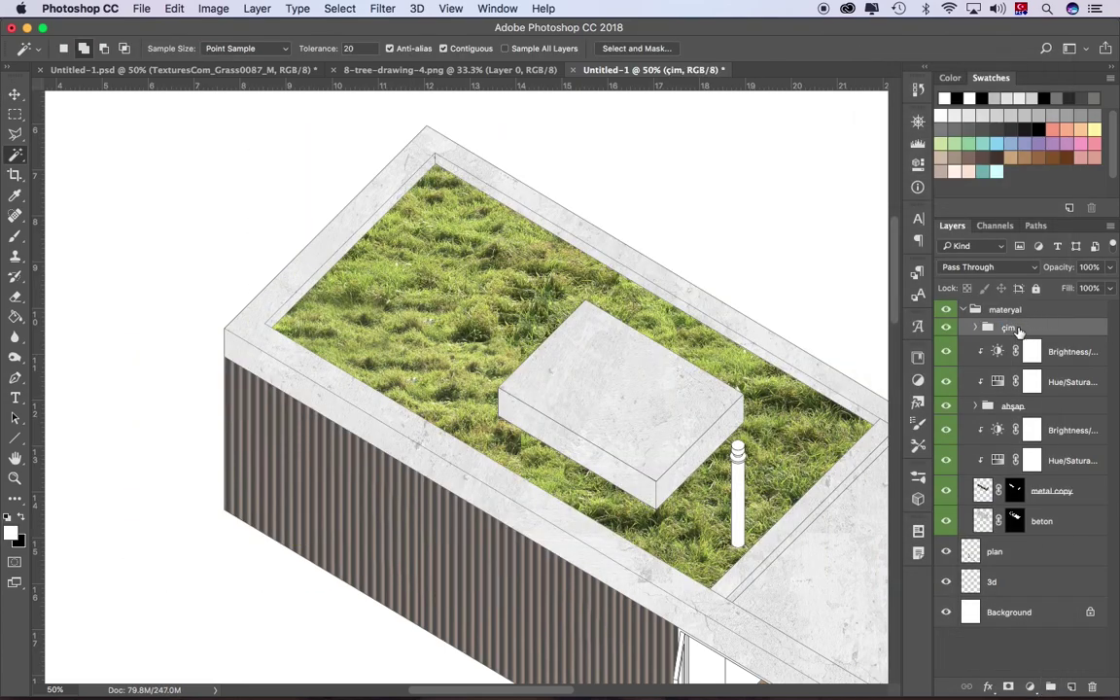
Step: Add a Hue/Saturation adjustment with Saturation -34 to mute the roof grass
click(933, 467)
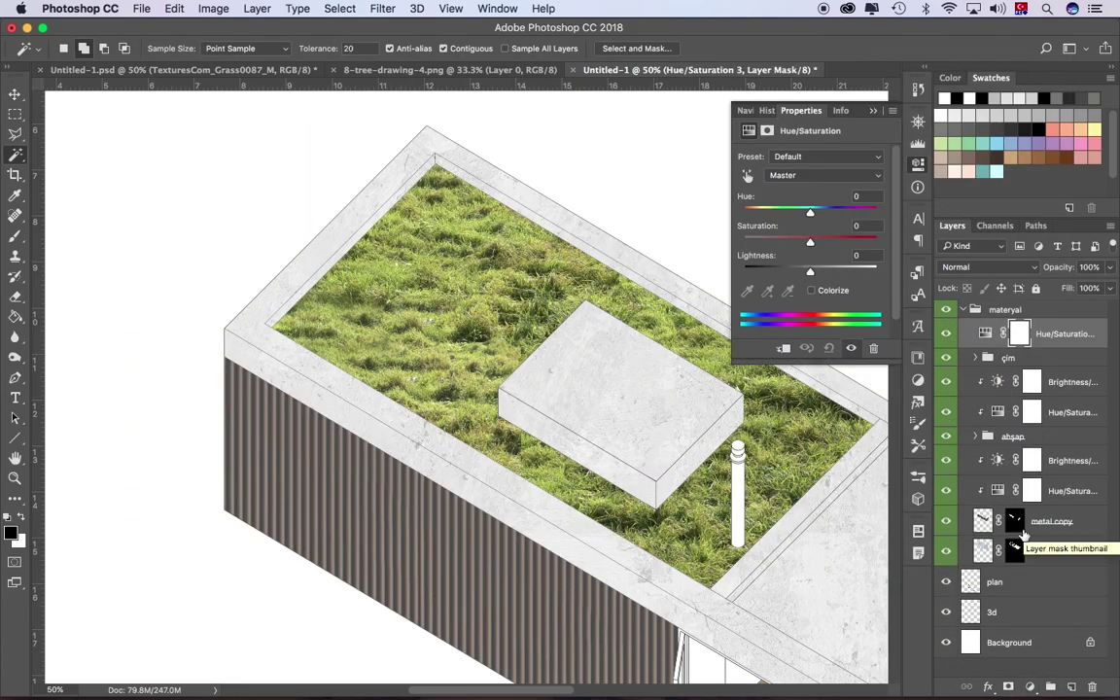
mouse_move(810, 242)
mouse_down()
mouse_move(788, 243)
mouse_move(808, 277)
mouse_up()
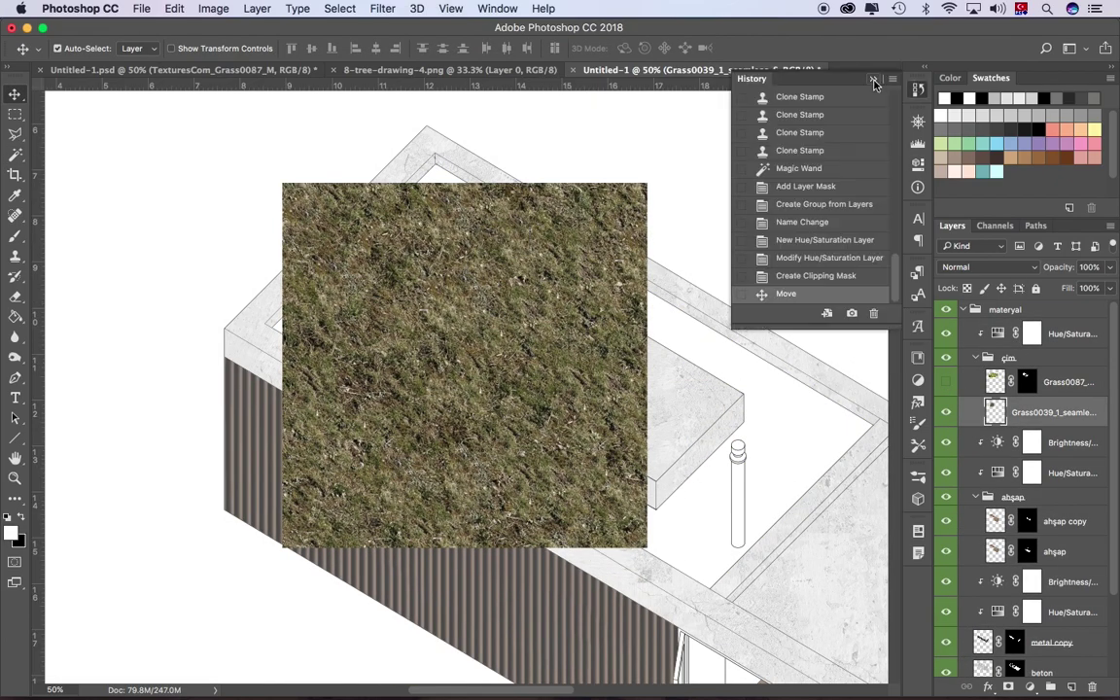
click(874, 80)
Step: Tile dry Grass0039 over the roof, mask it, and place it above Grass0087 at 72% opacity
drag(457, 369, 749, 404)
drag(452, 573, 650, 608)
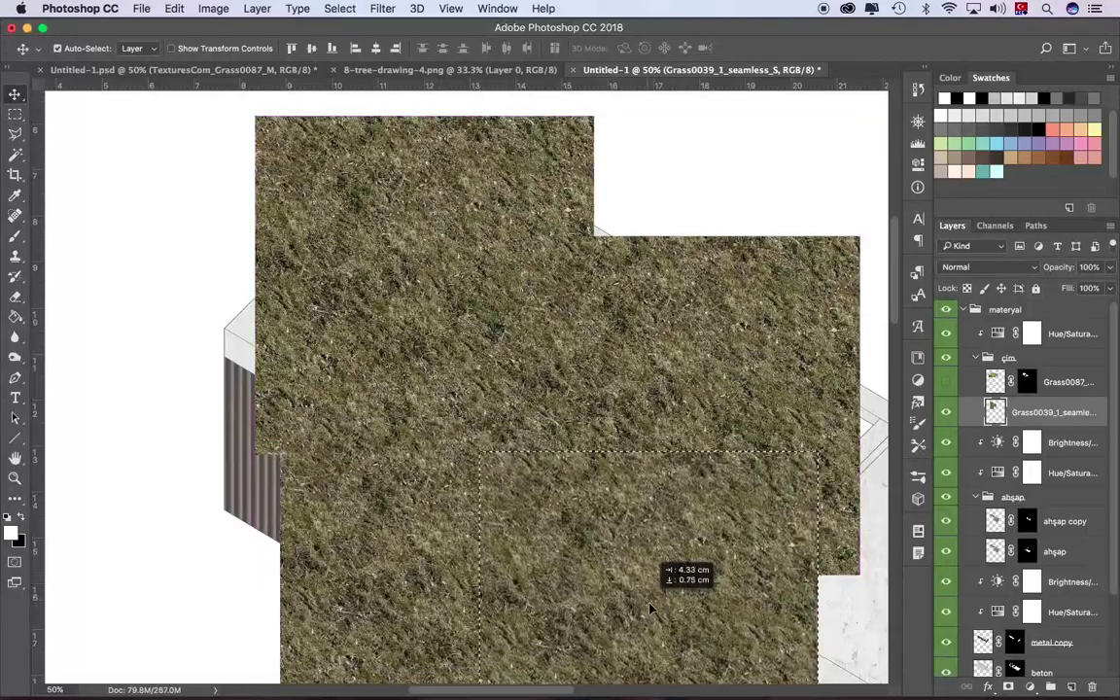
click(1007, 686)
drag(1002, 413, 1001, 382)
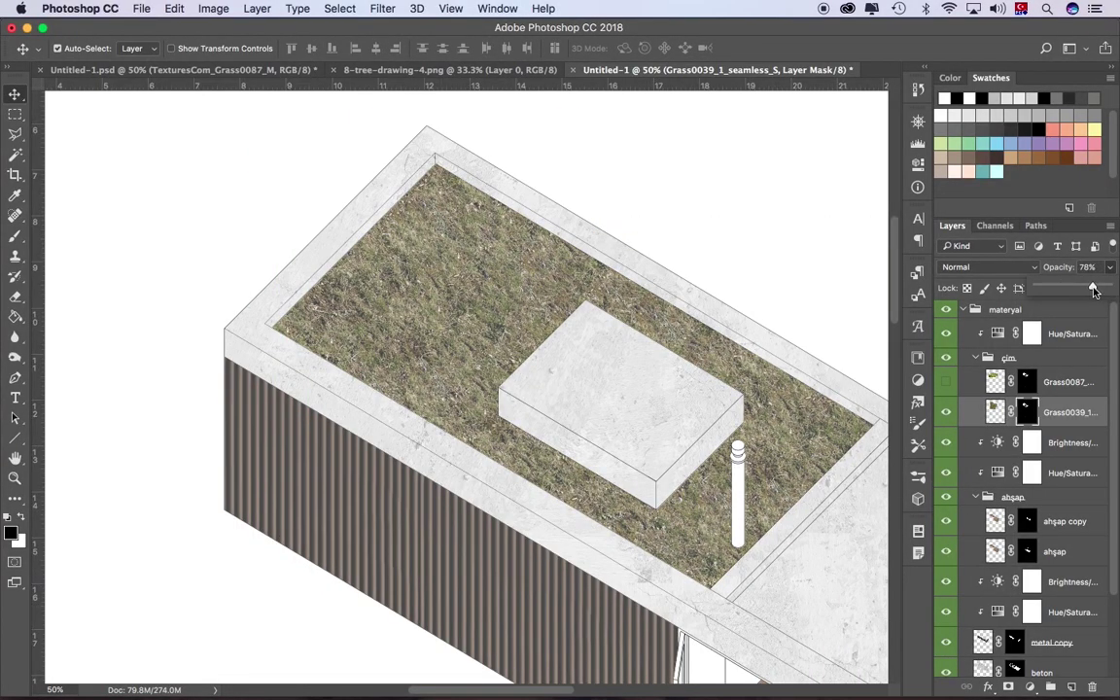
key(7)
key(2)
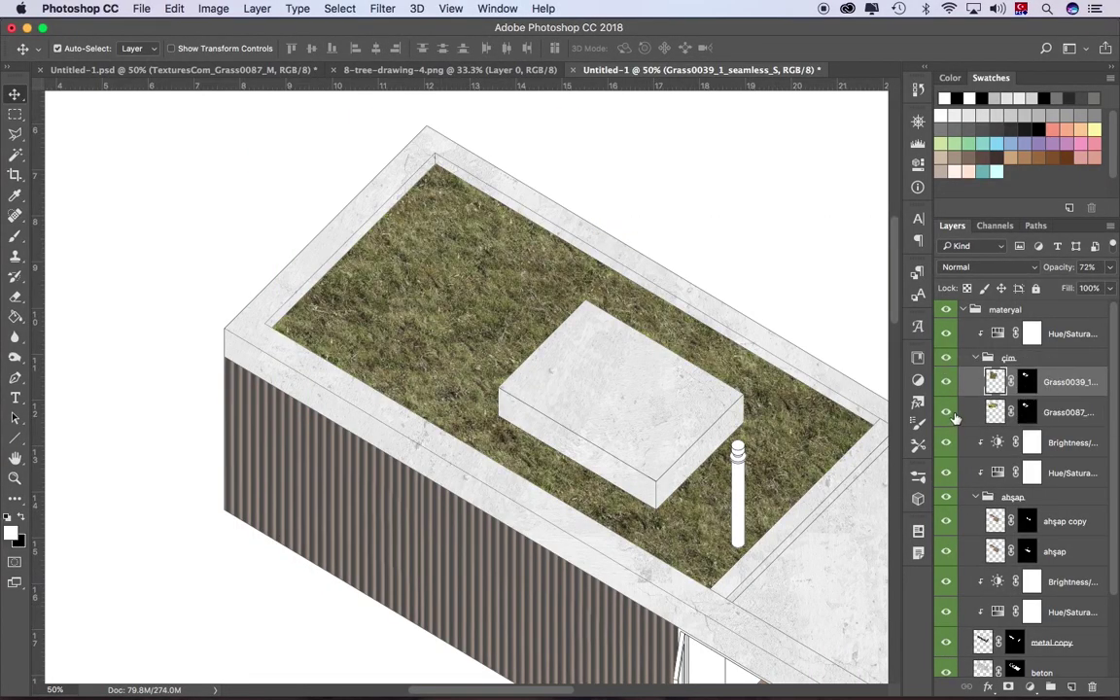
click(541, 464)
Step: Enlarge the brush and paint ragged grass into the mask along the upper-left planter corner
key(b)
click(81, 51)
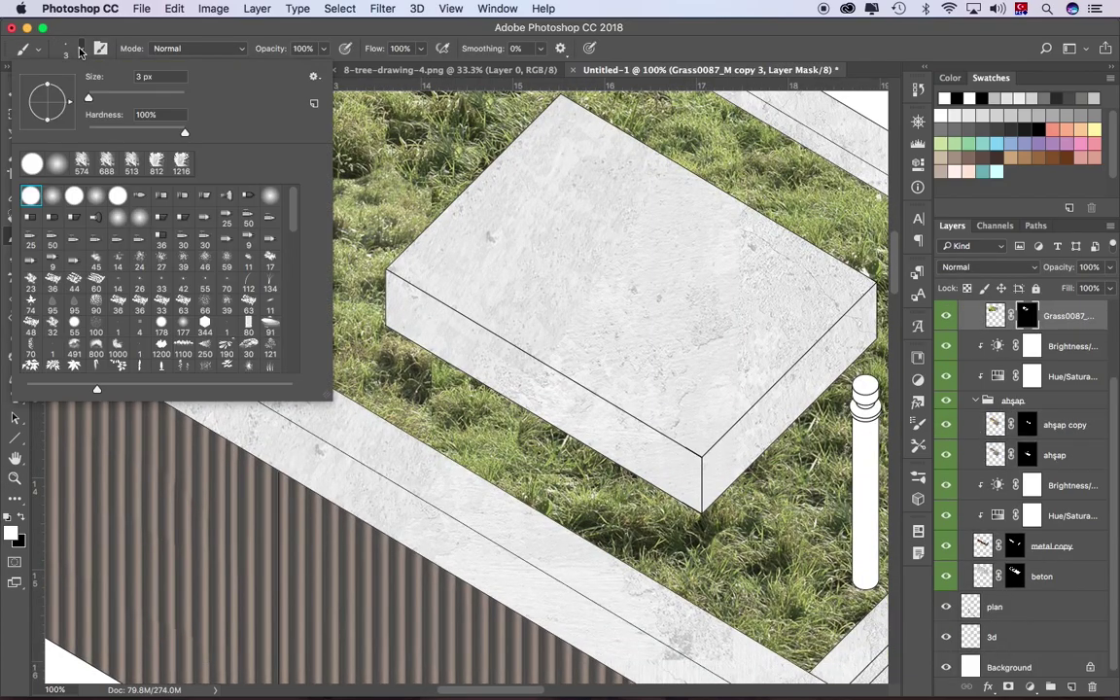
click(216, 253)
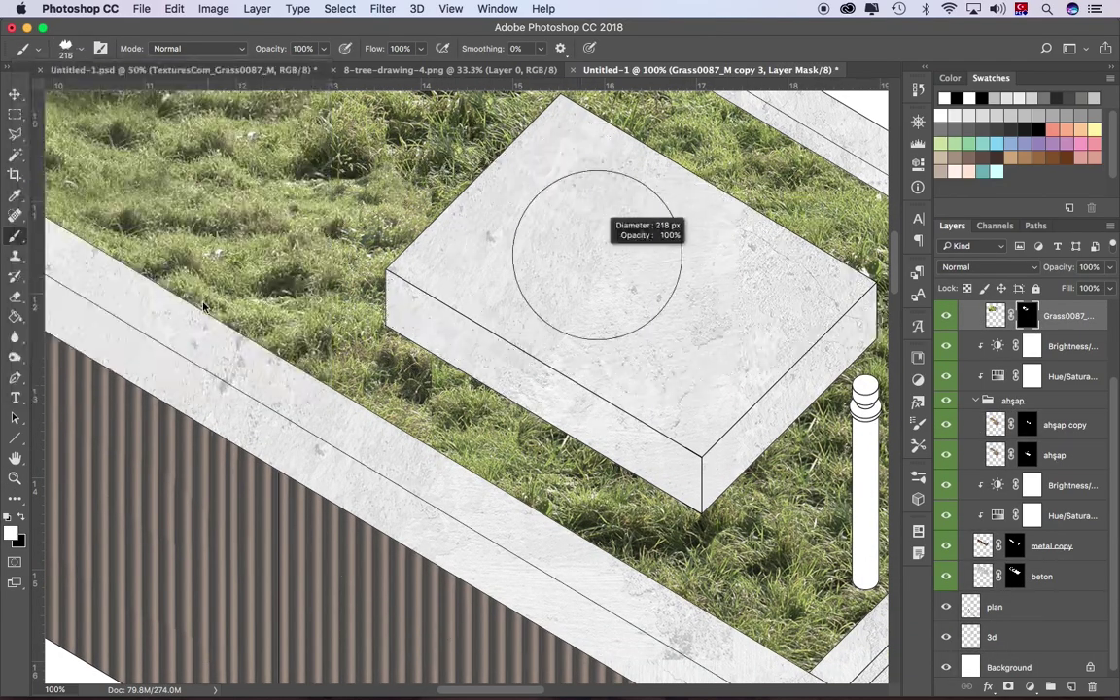
scroll(423, 324, up, 5)
scroll(423, 324, up, 1)
drag(313, 173, 277, 265)
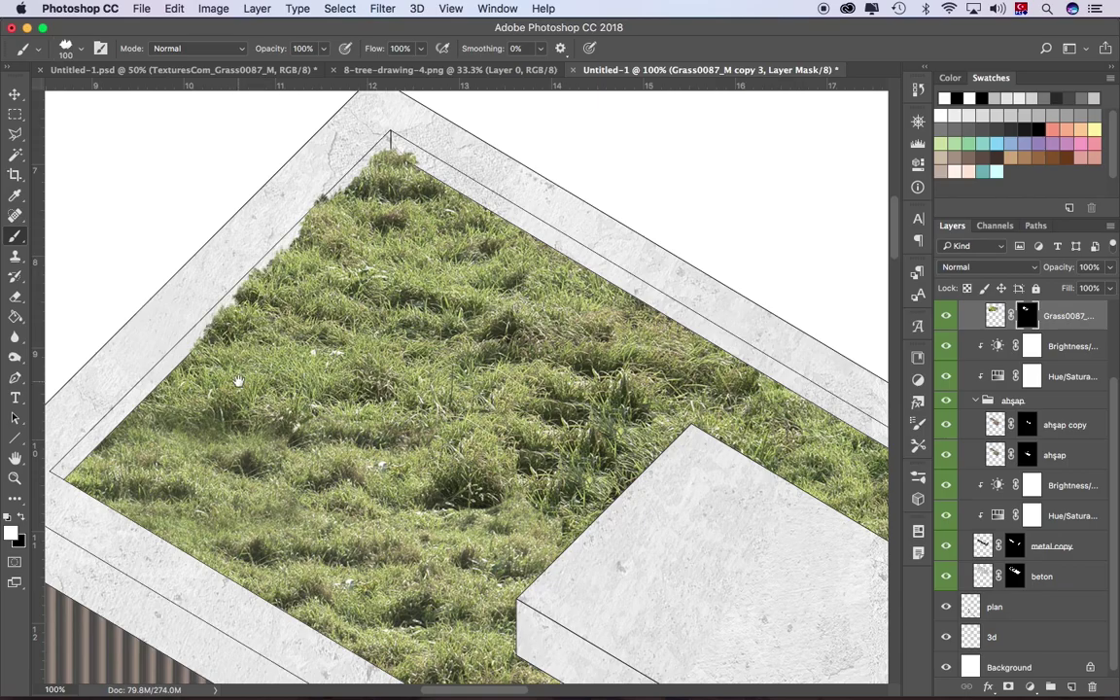
drag(237, 382, 403, 182)
key(z)
click(276, 275)
click(276, 274)
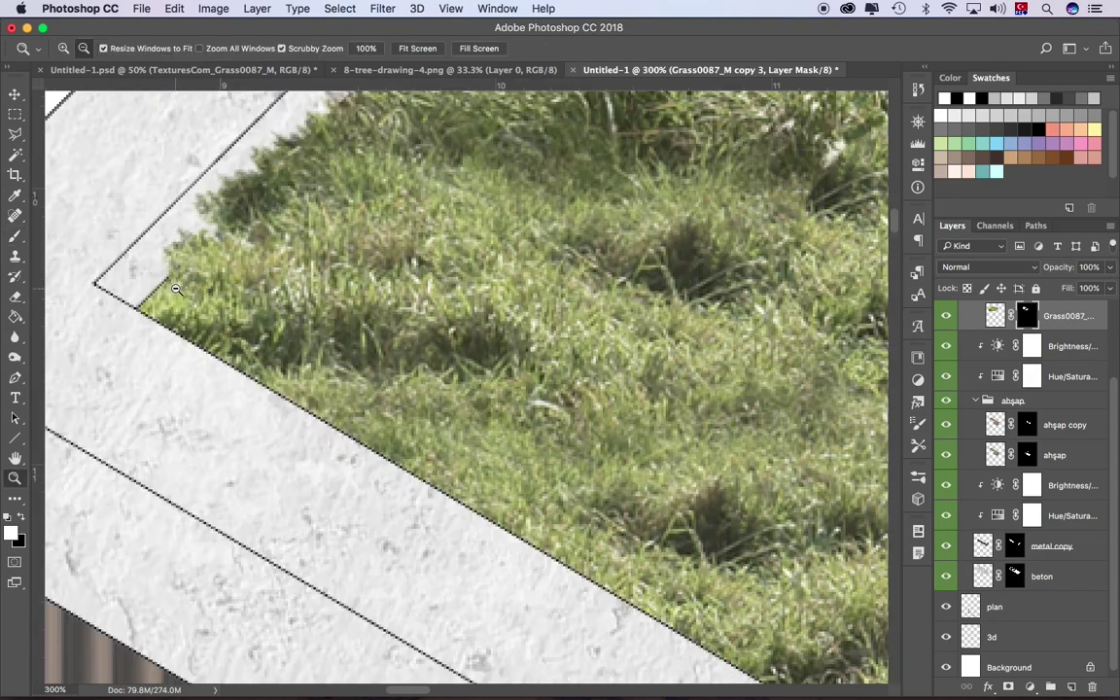
alt+click(262, 299)
key(b)
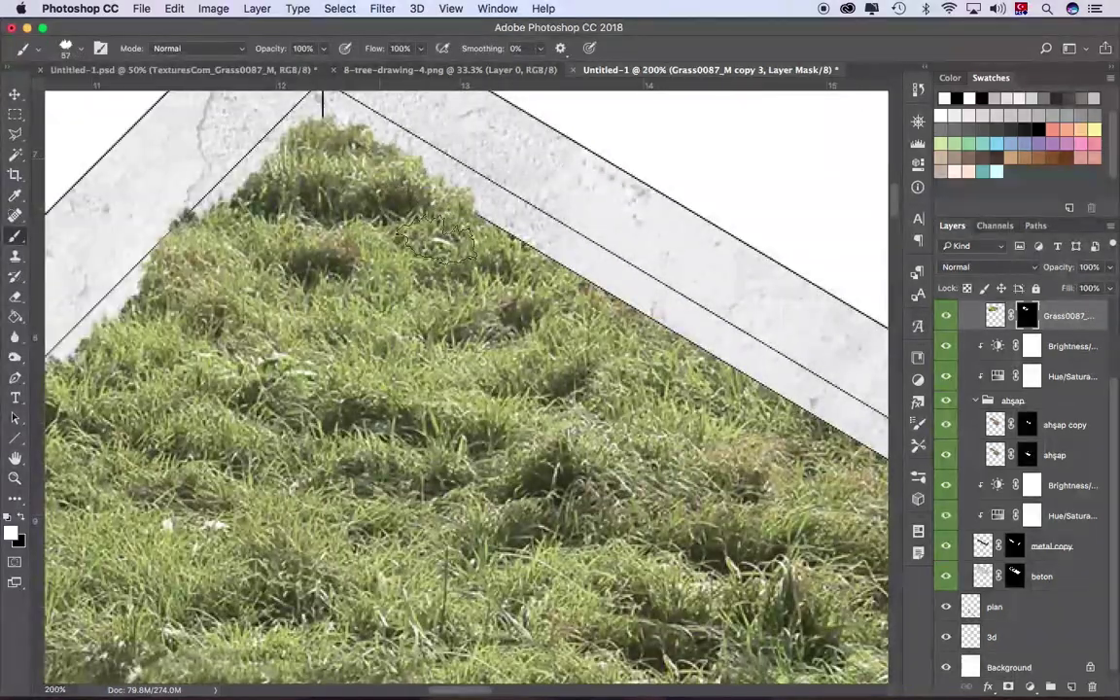
drag(559, 306, 584, 311)
Step: Pan along the planter edge and choose a grass-blade brush preset
scroll(544, 382, right, 5)
scroll(533, 360, down, 5)
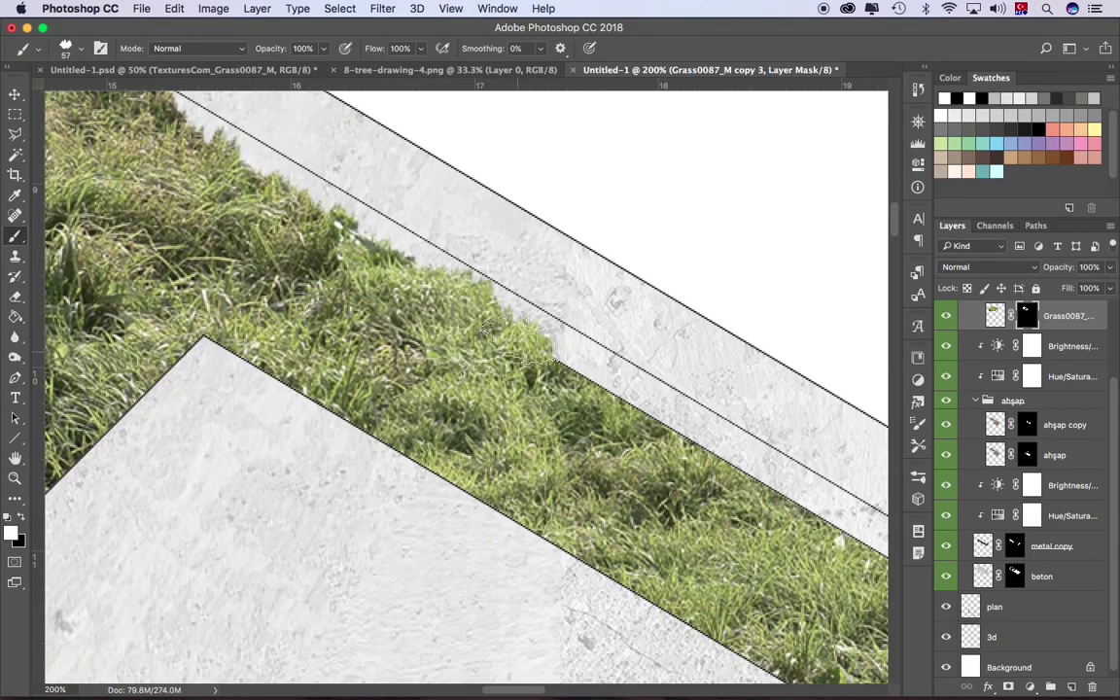
scroll(680, 464, right, 5)
scroll(681, 464, down, 3)
scroll(720, 467, right, 3)
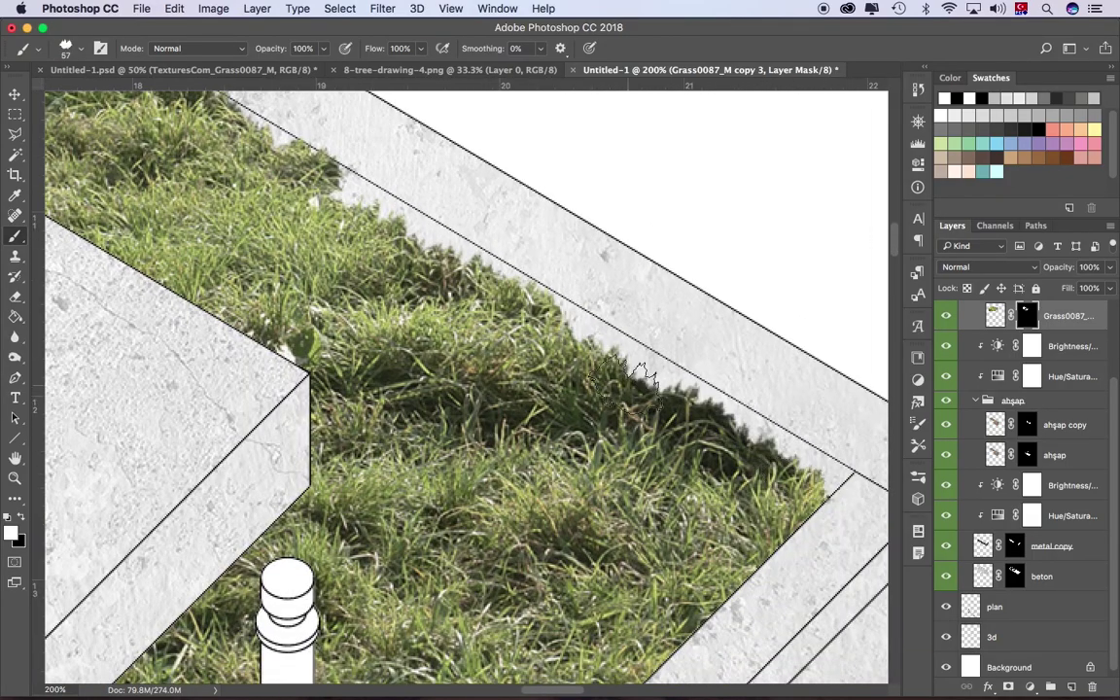
scroll(623, 384, left, 8)
scroll(622, 384, down, 3)
scroll(763, 540, right, 8)
scroll(764, 539, down, 3)
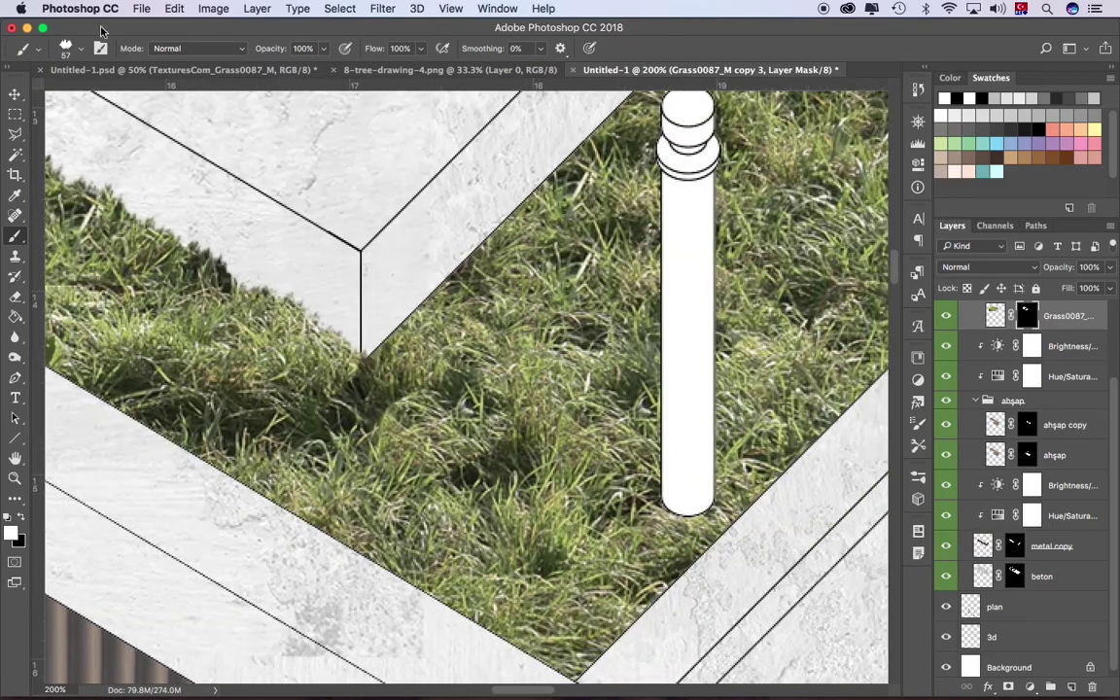
scroll(603, 226, left, 1)
scroll(602, 225, up, 1)
scroll(603, 225, down, 5)
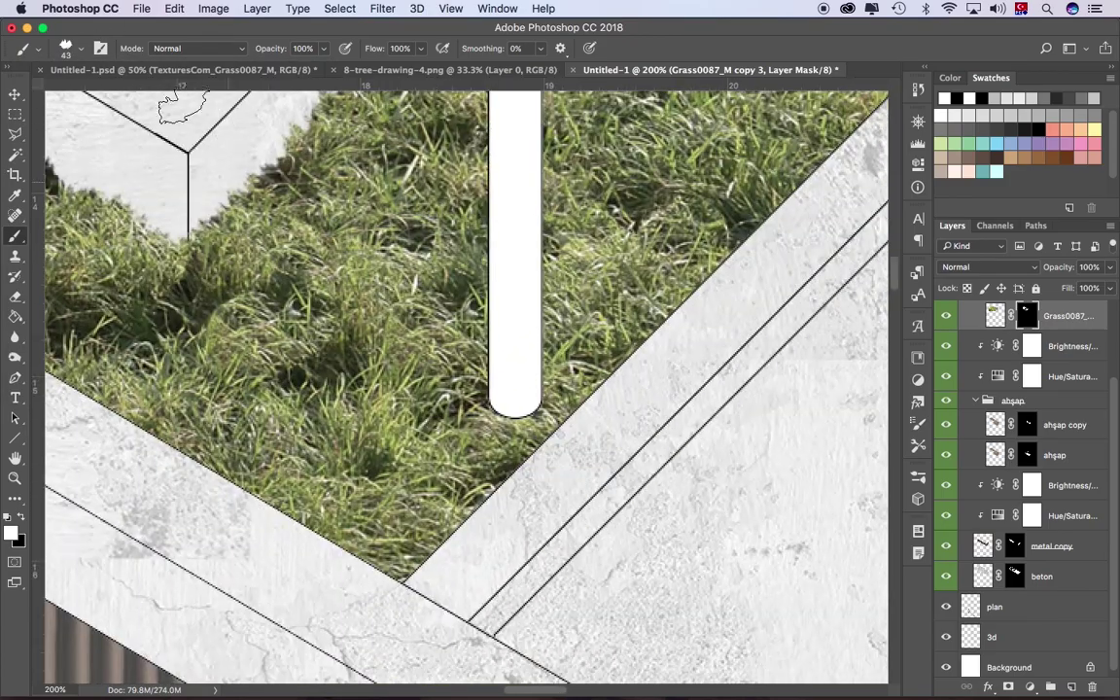
right_click(549, 275)
key(Escape)
key(z)
alt+click(416, 409)
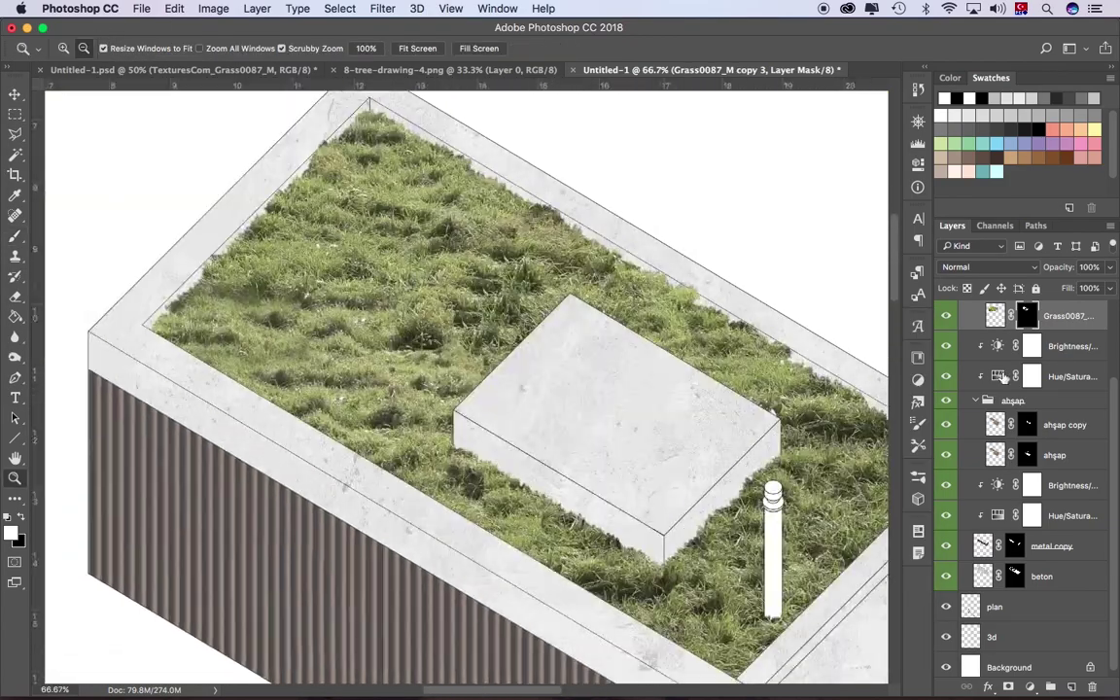
Step: Set the grass brush opacity to 37% and check the ragged grass edges
click(946, 360)
key(ctrl+plus)
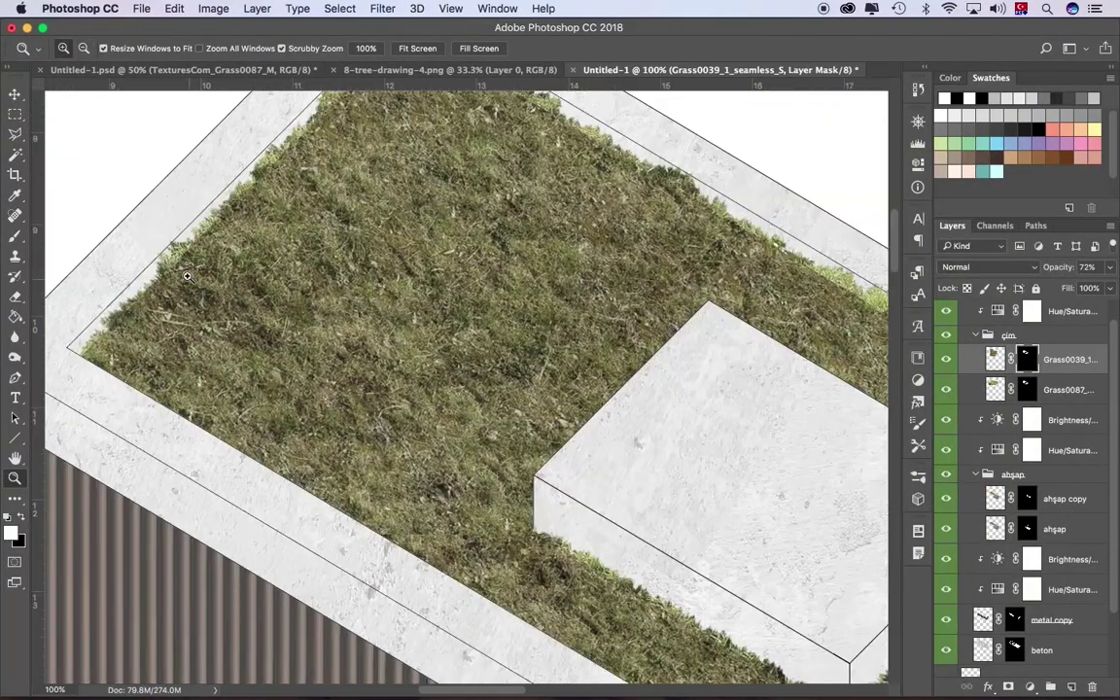
key(ctrl+plus)
key(b)
scroll(360, 340, right, 5)
scroll(360, 341, right, 5)
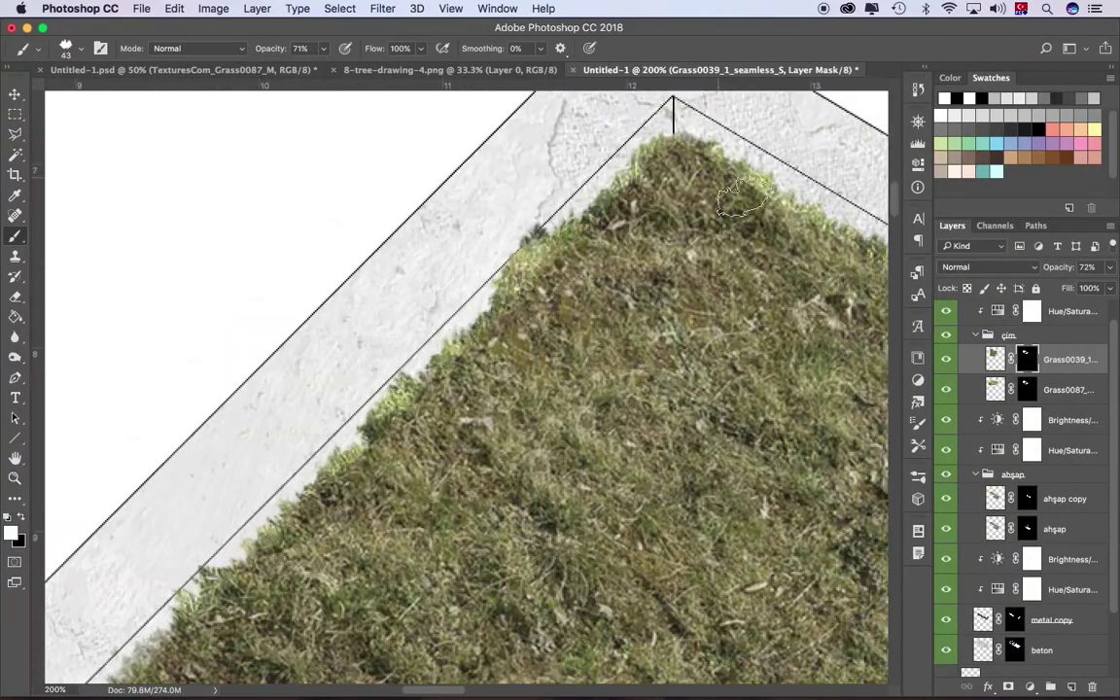
scroll(360, 340, right, 5)
scroll(360, 340, right, 5)
drag(323, 56, 294, 56)
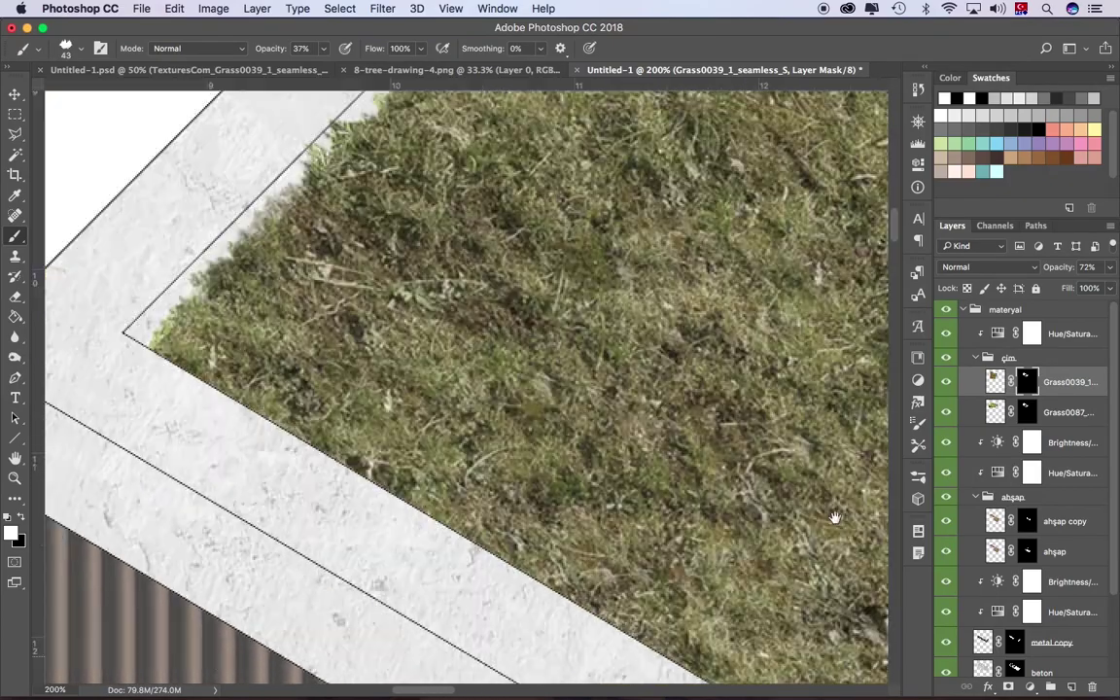
key(z)
alt+click(411, 333)
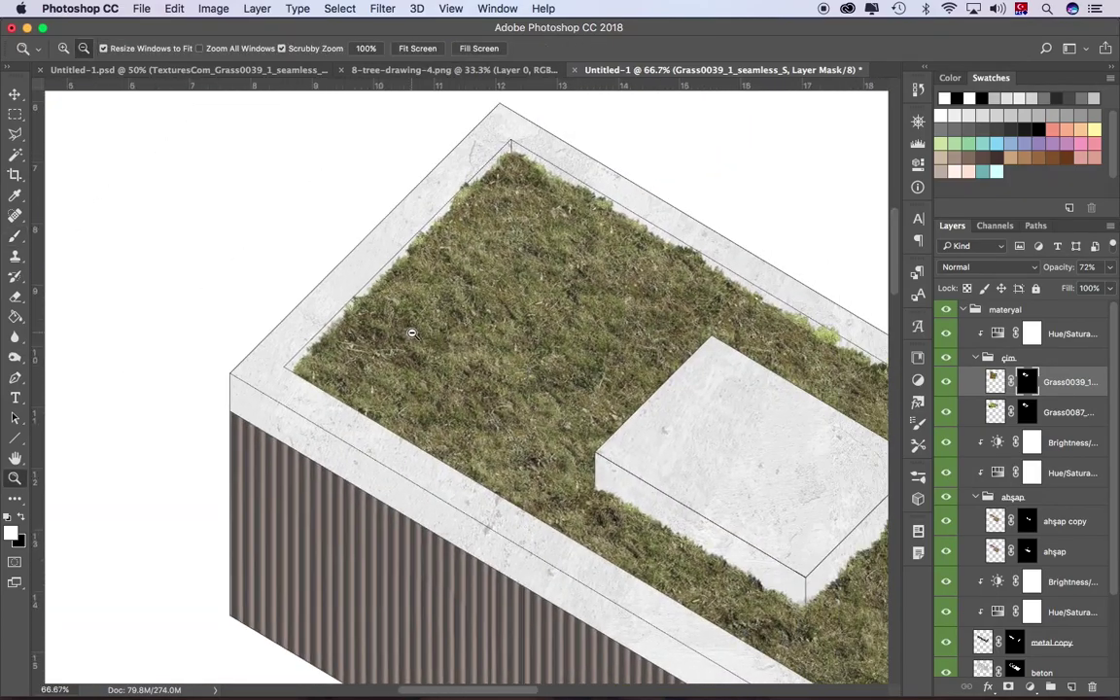
Step: Hide the green Grass0087 layer so the paler dry grass shows on the roof
click(80, 47)
scroll(242, 291, down, 5)
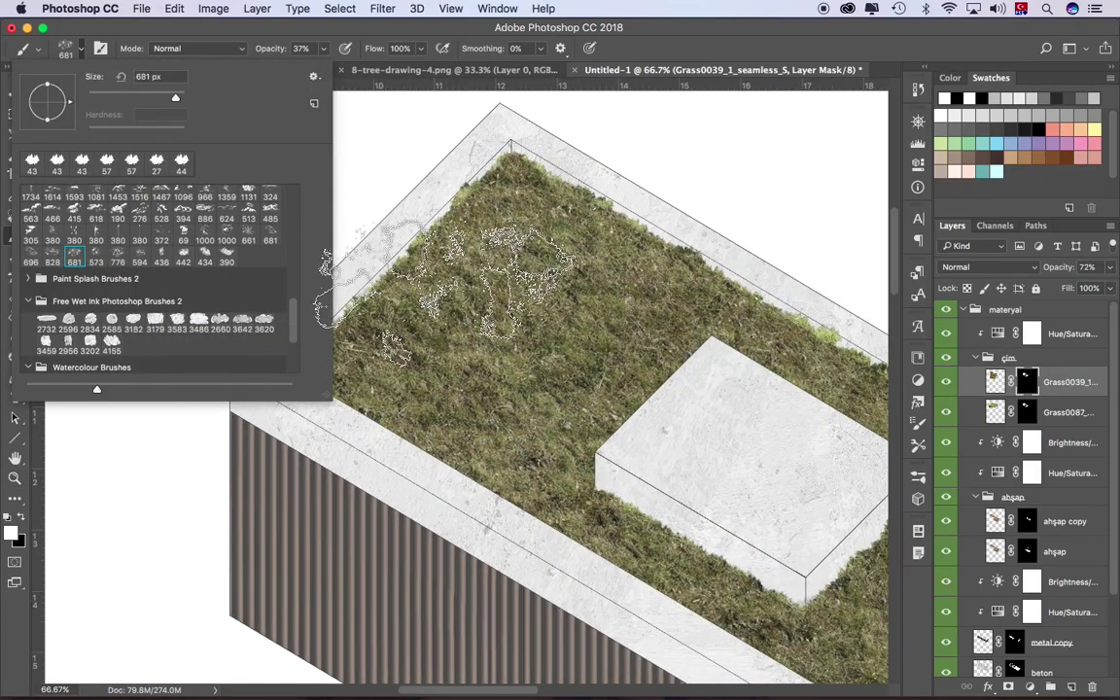
key(Escape)
scroll(487, 292, right, 5)
scroll(486, 291, down, 3)
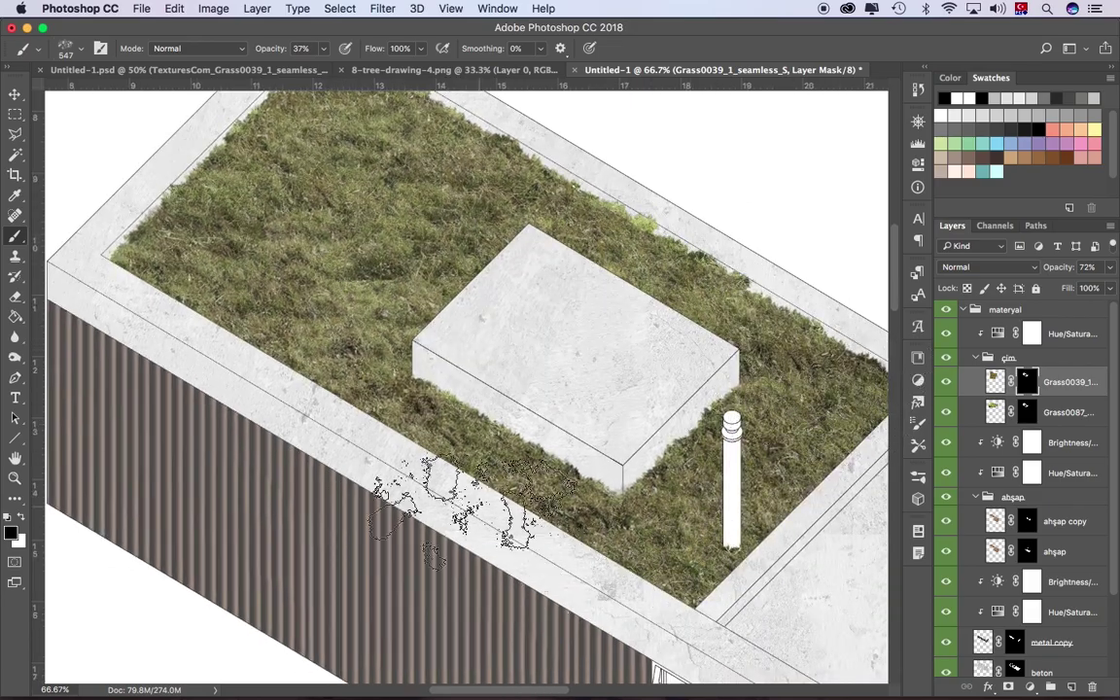
scroll(646, 214, up, 5)
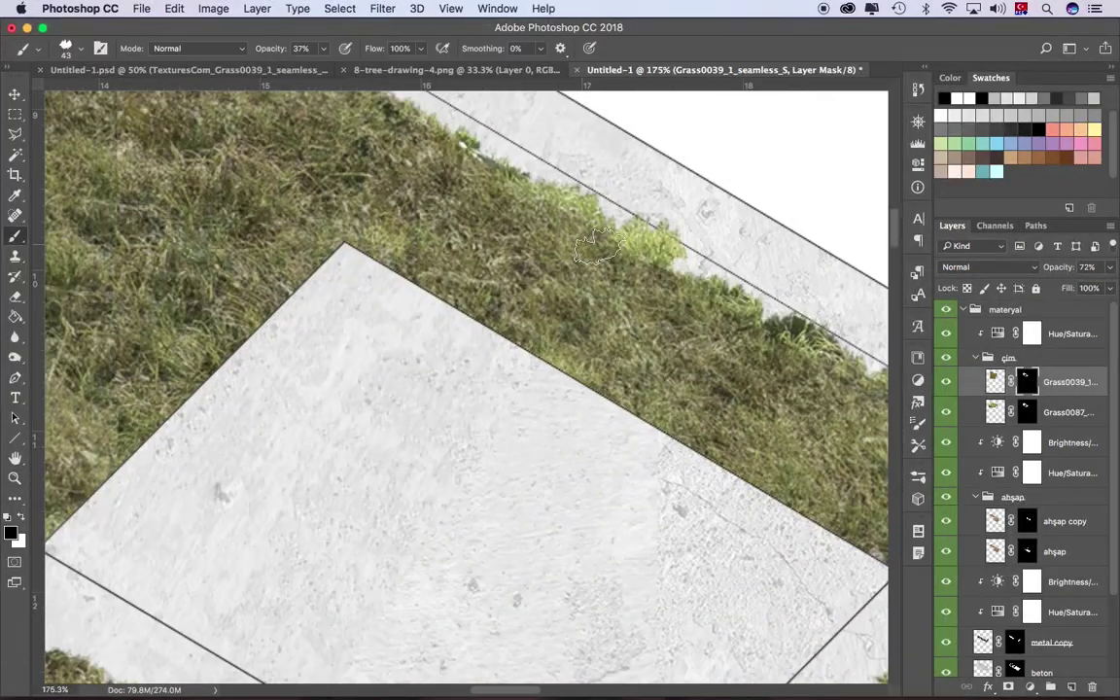
scroll(666, 284, down, 5)
click(946, 316)
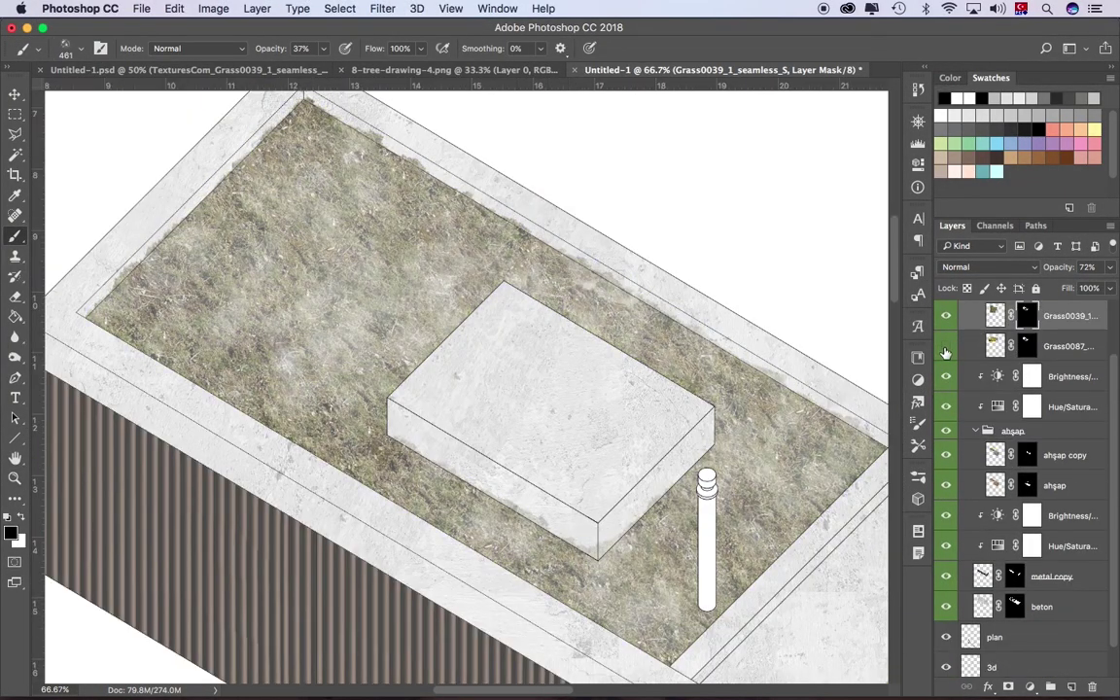
scroll(714, 632, up, 5)
click(84, 56)
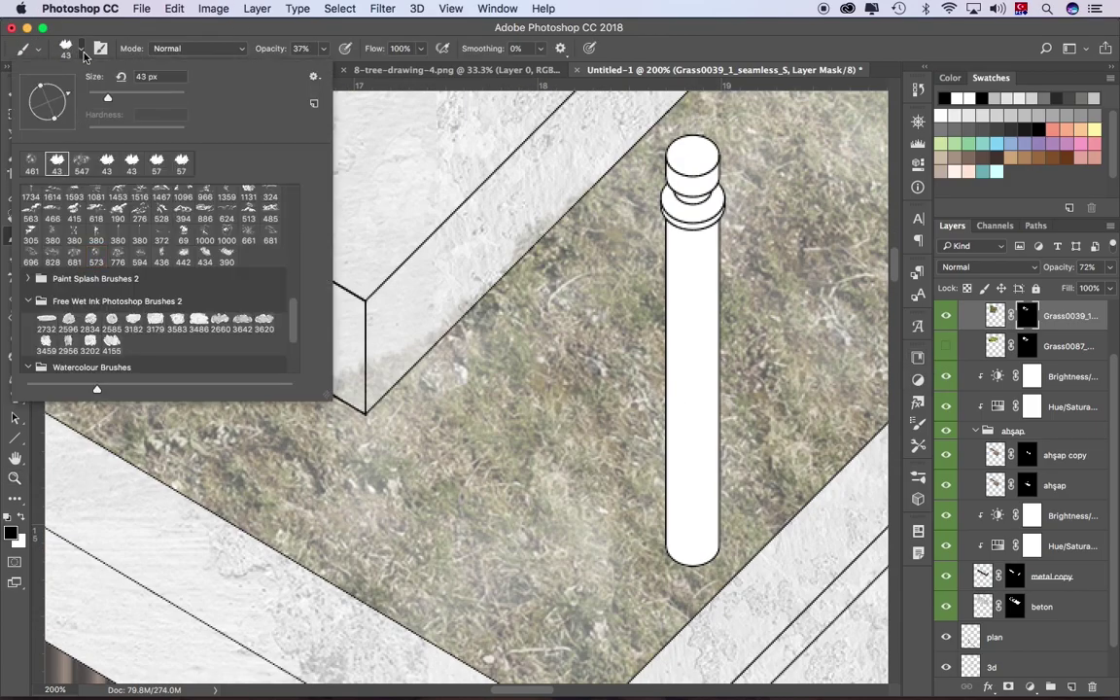
click(705, 561)
scroll(726, 663, down, 3)
scroll(726, 664, down, 3)
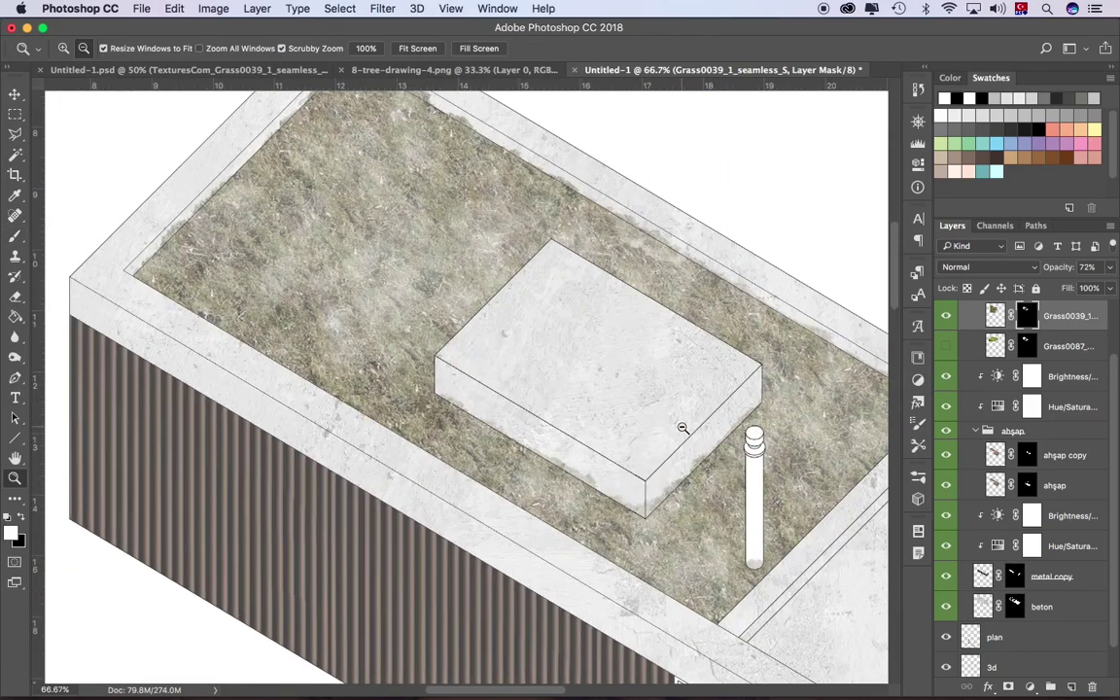
right_click(425, 428)
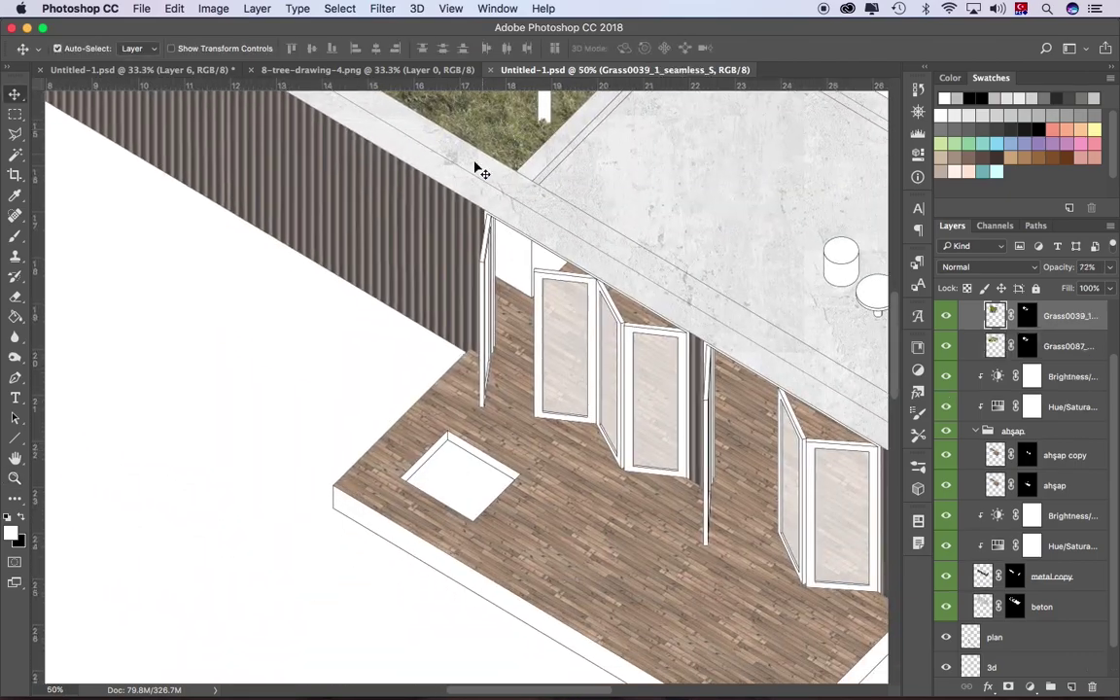
Step: Move a grass copy onto the lower deck and delete the green grass copy's oversized mask
mouse_move(476, 165)
mouse_down()
mouse_move(424, 618)
mouse_move(375, 664)
mouse_up()
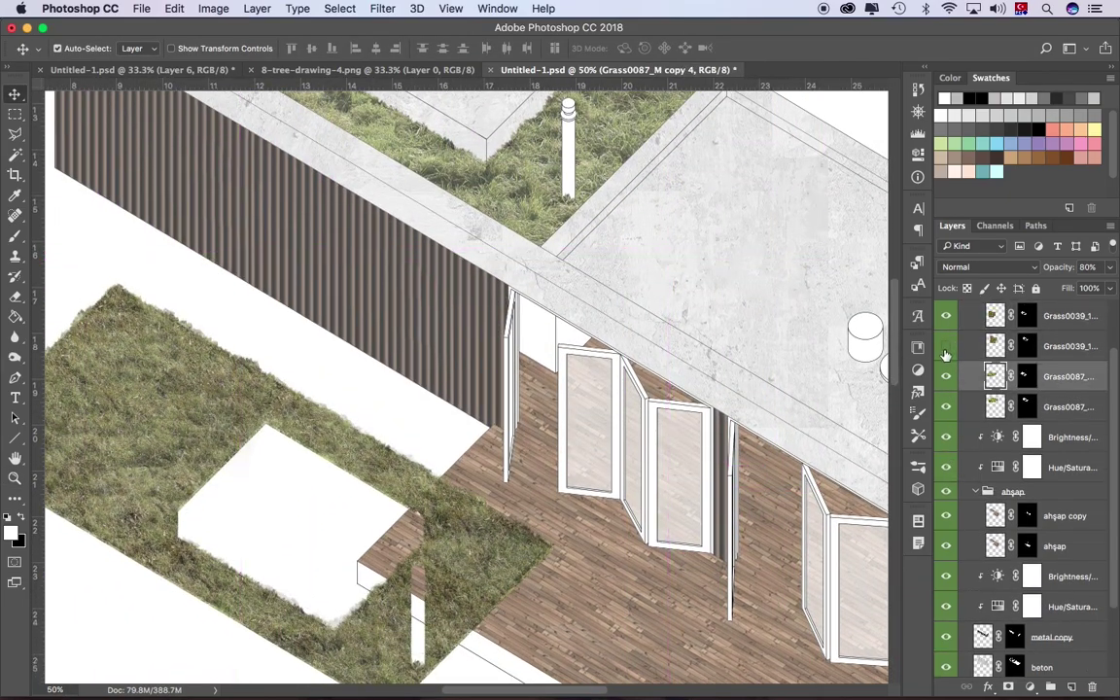
key(ctrl+z)
scroll(1026, 644, down, 2)
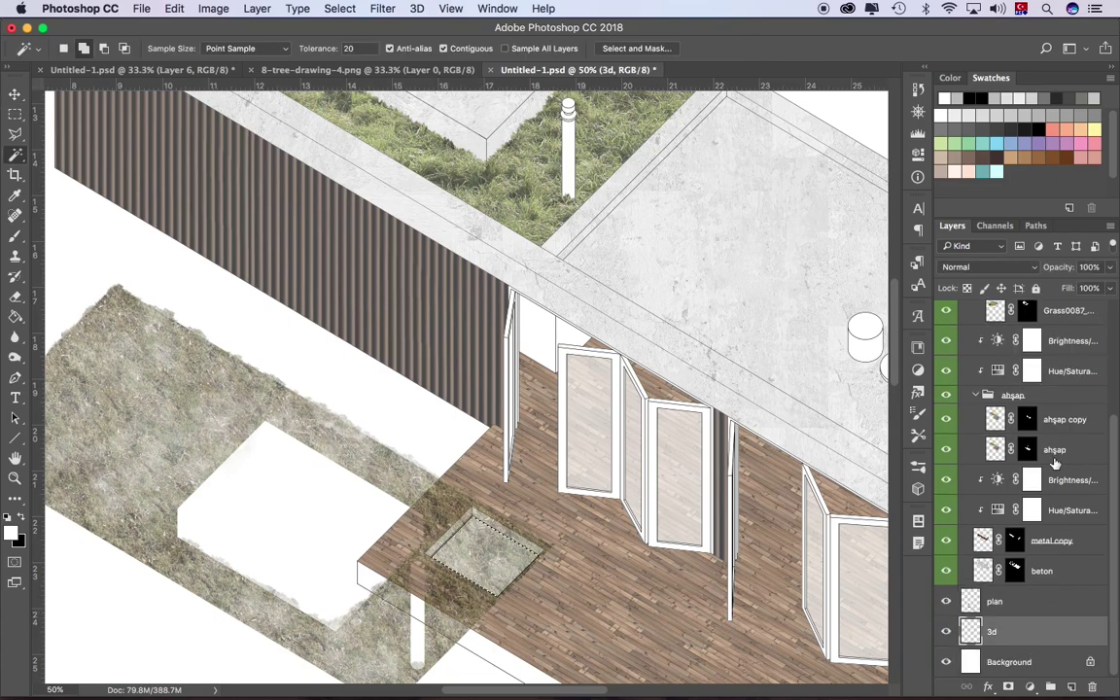
scroll(1055, 463, up, 5)
click(1027, 412)
right_click(1027, 412)
click(948, 416)
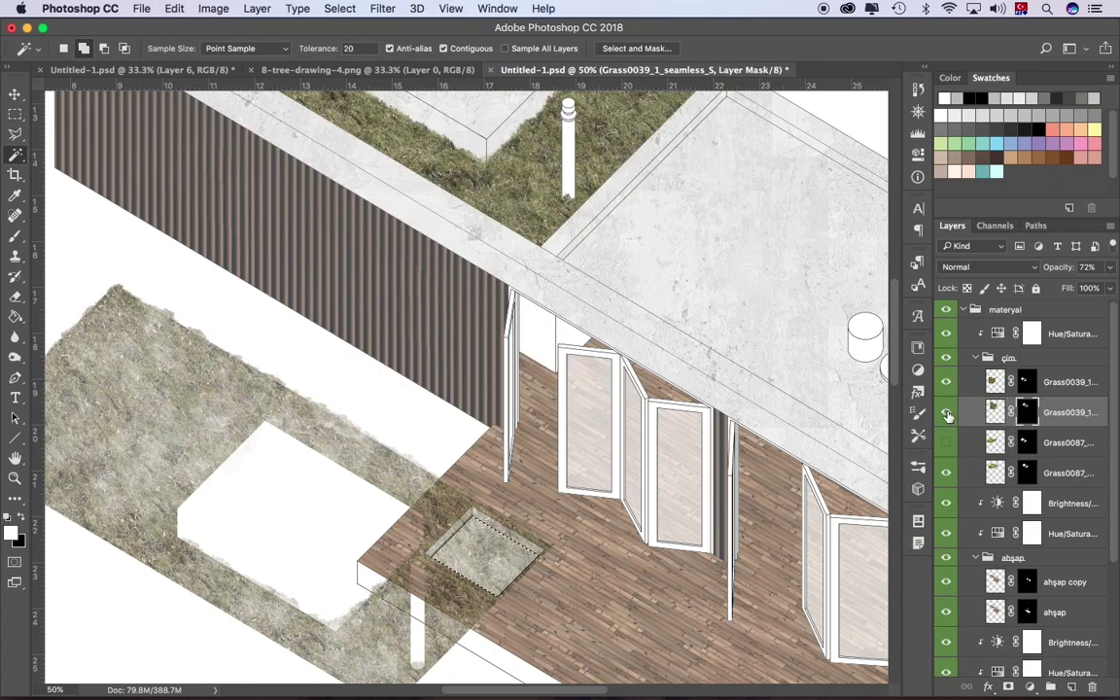
click(946, 443)
right_click(1027, 442)
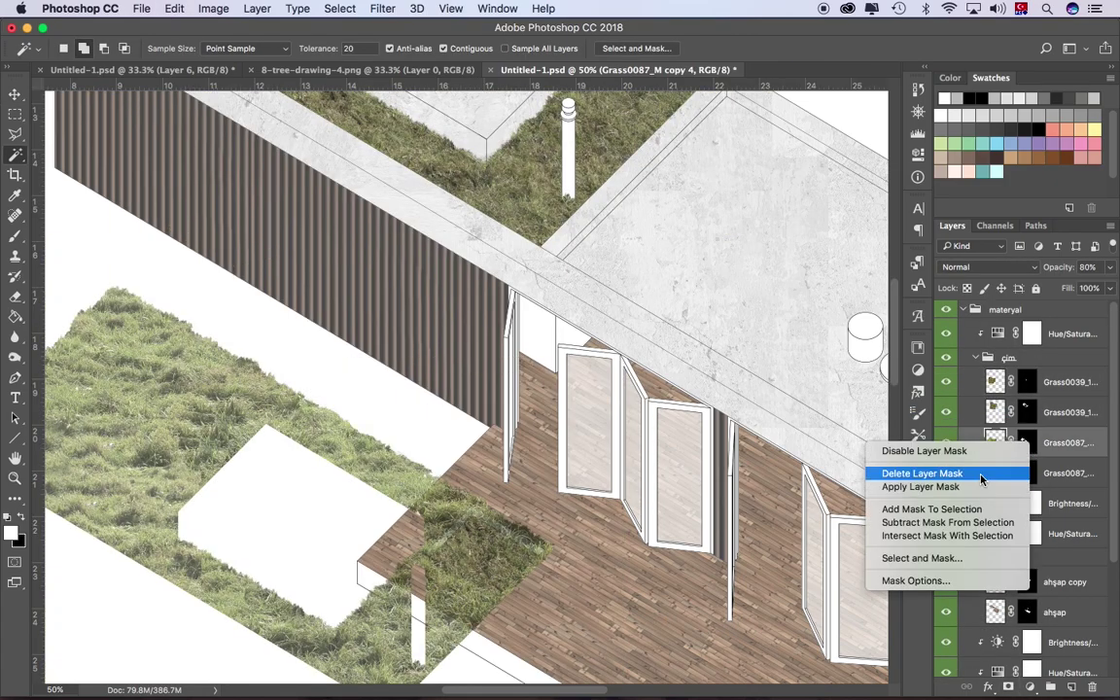
click(981, 475)
click(1009, 687)
key(ctrl+z)
Step: Paint the grass copy masks in the deck opening with 48 px and 32 px grass brushes
click(1026, 382)
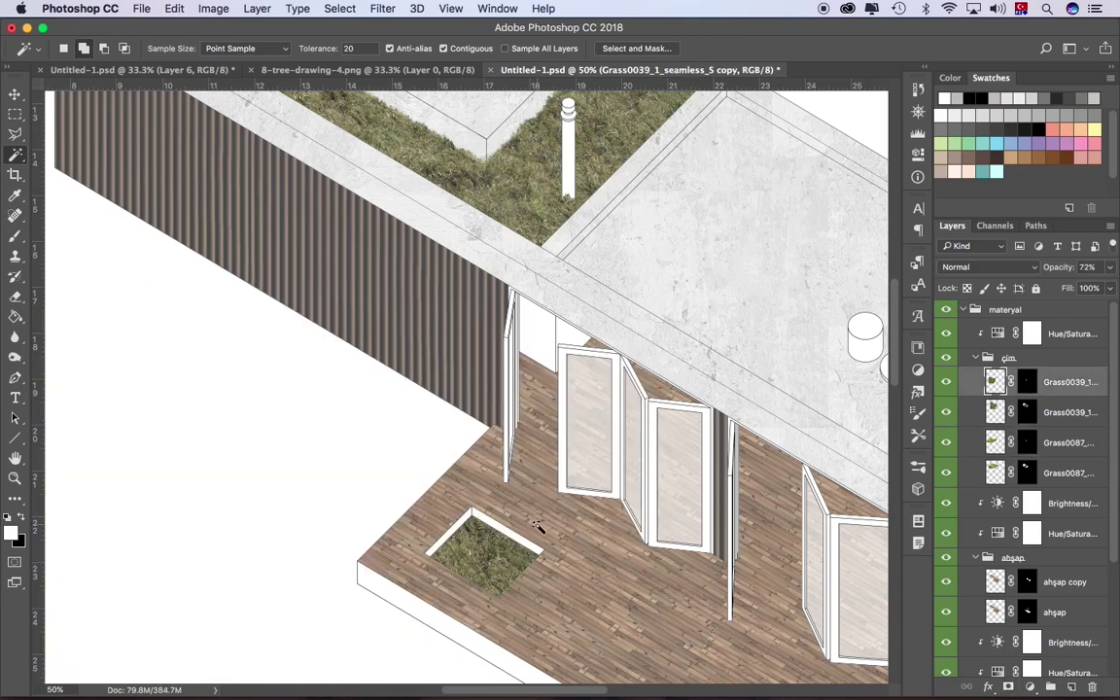
key(z)
key(ctrl+1)
click(1027, 382)
click(573, 475)
key(b)
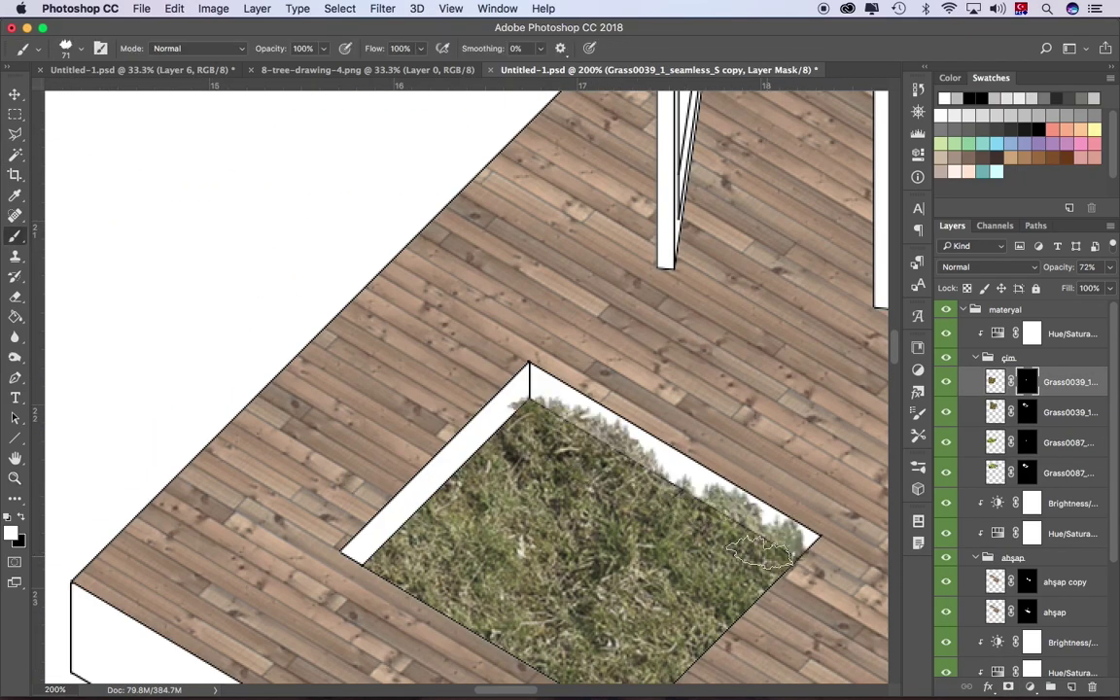
right_click(589, 459)
drag(527, 455, 505, 471)
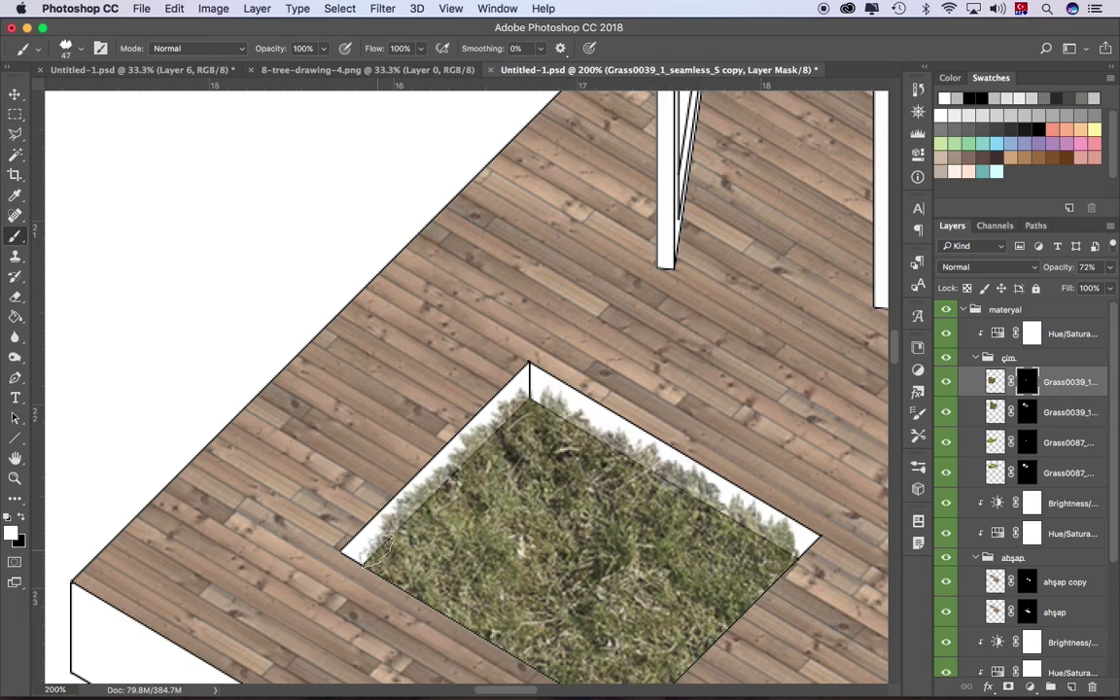
click(1027, 443)
right_click(724, 360)
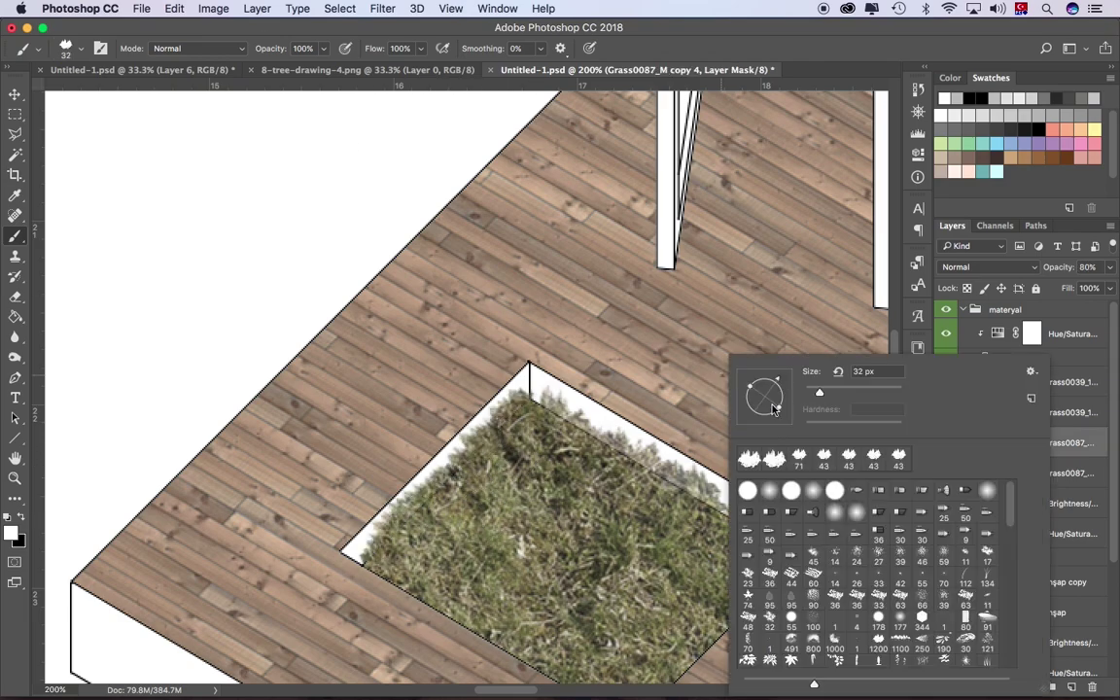
drag(817, 372, 793, 371)
key(Return)
Step: Collapse materyal and Magic Wand the right door frame plus ceiling-edge strip on the 3d layer
key(z)
key(ctrl+minus)
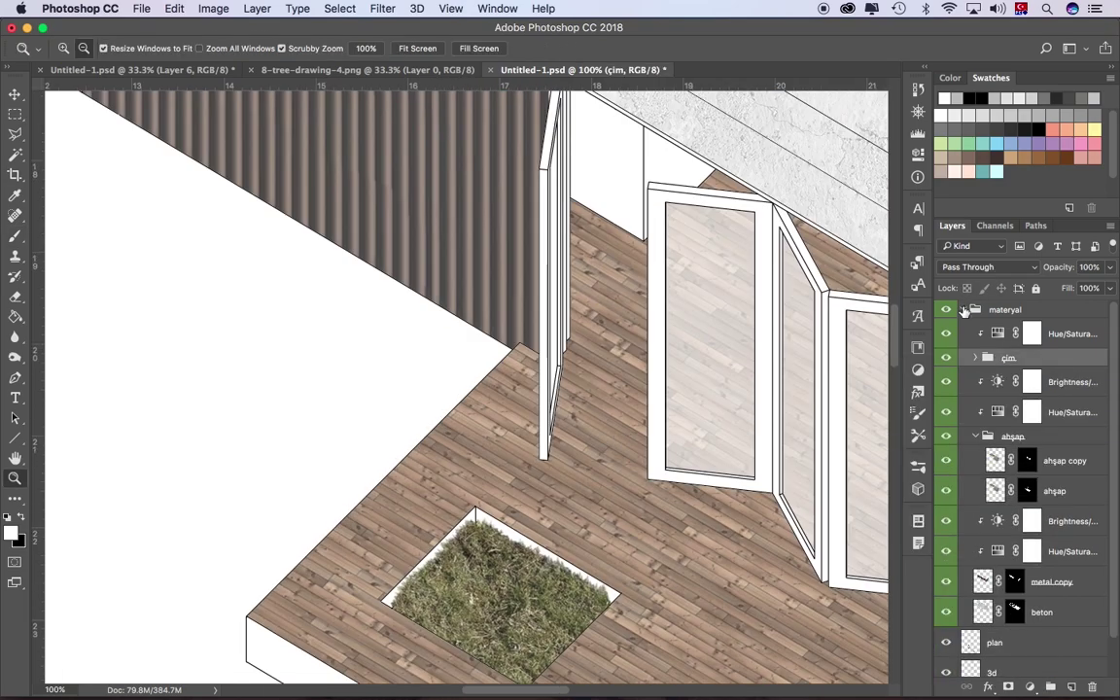
click(963, 309)
click(557, 237)
key(w)
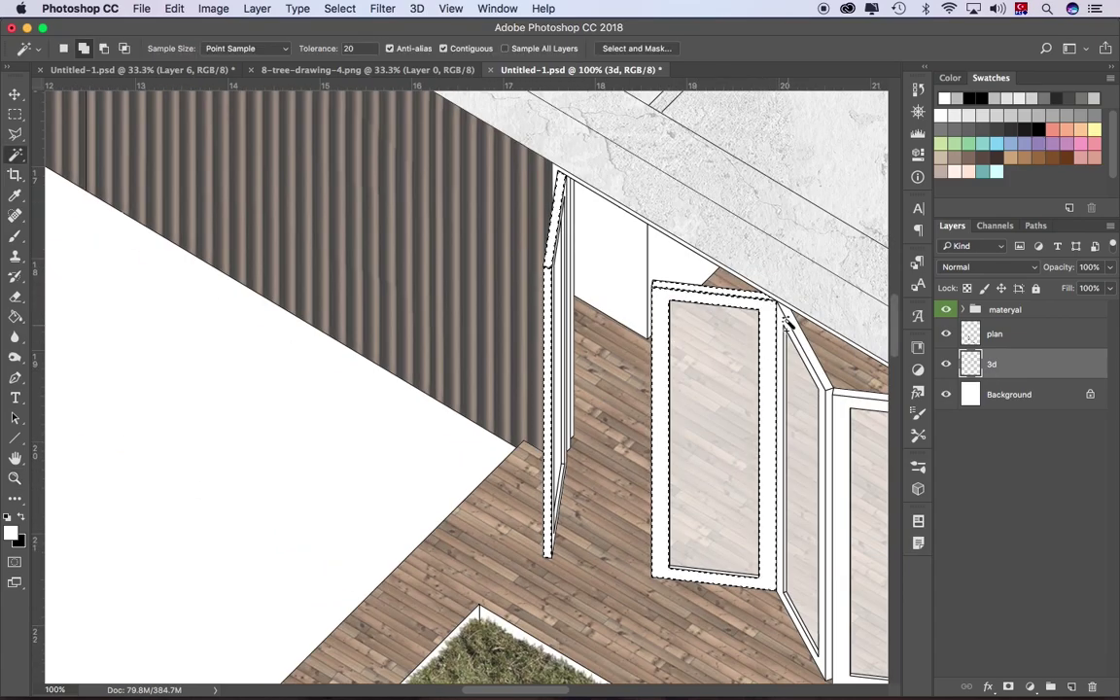
click(786, 326)
click(655, 232)
click(517, 314)
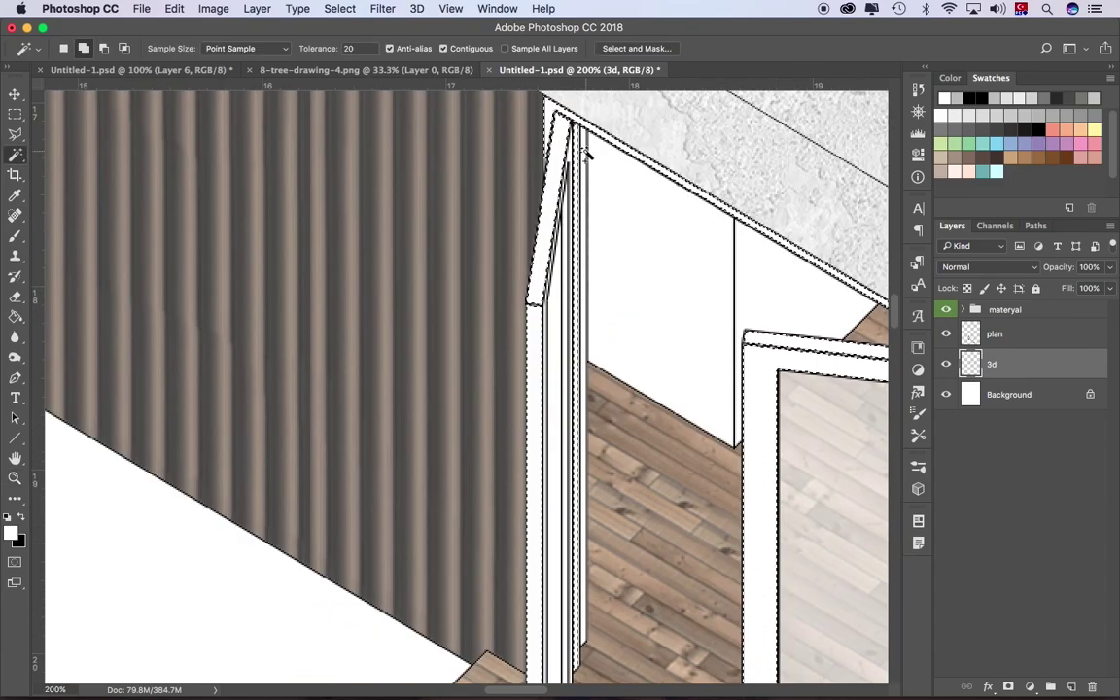
scroll(569, 498, down, 5)
scroll(727, 567, right, 5)
scroll(726, 568, right, 5)
scroll(467, 330, down, 3)
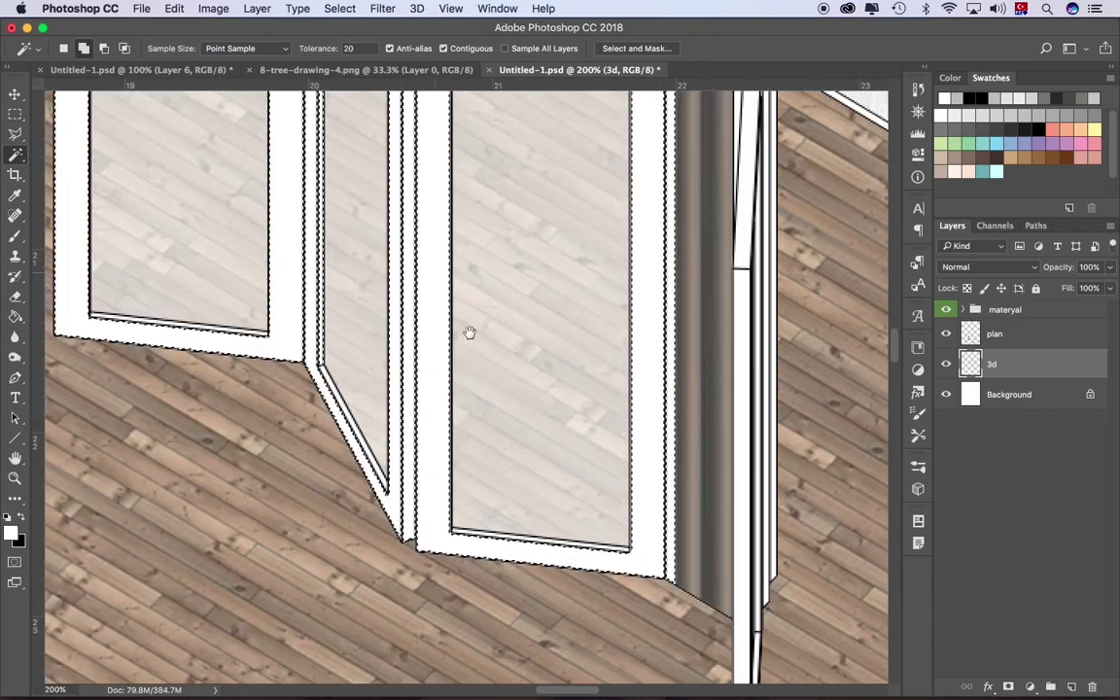
scroll(565, 494, up, 2)
scroll(728, 335, down, 5)
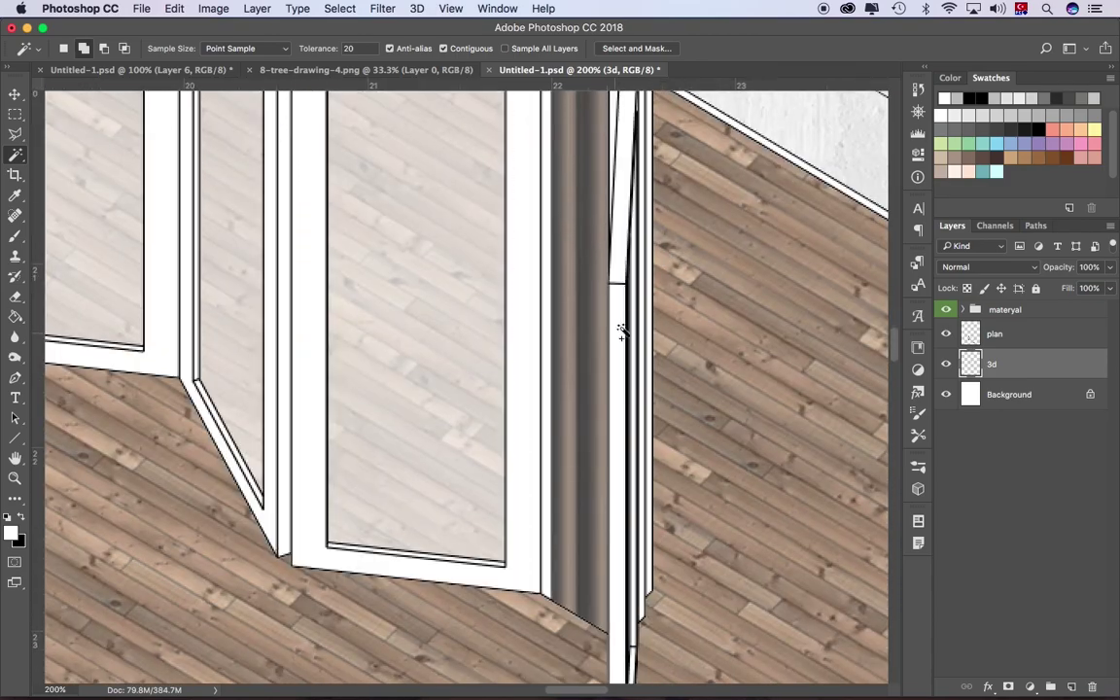
scroll(808, 415, right, 3)
Step: Fill the selected door frames black on a new layer and lower its opacity to 71%
scroll(583, 298, right, 5)
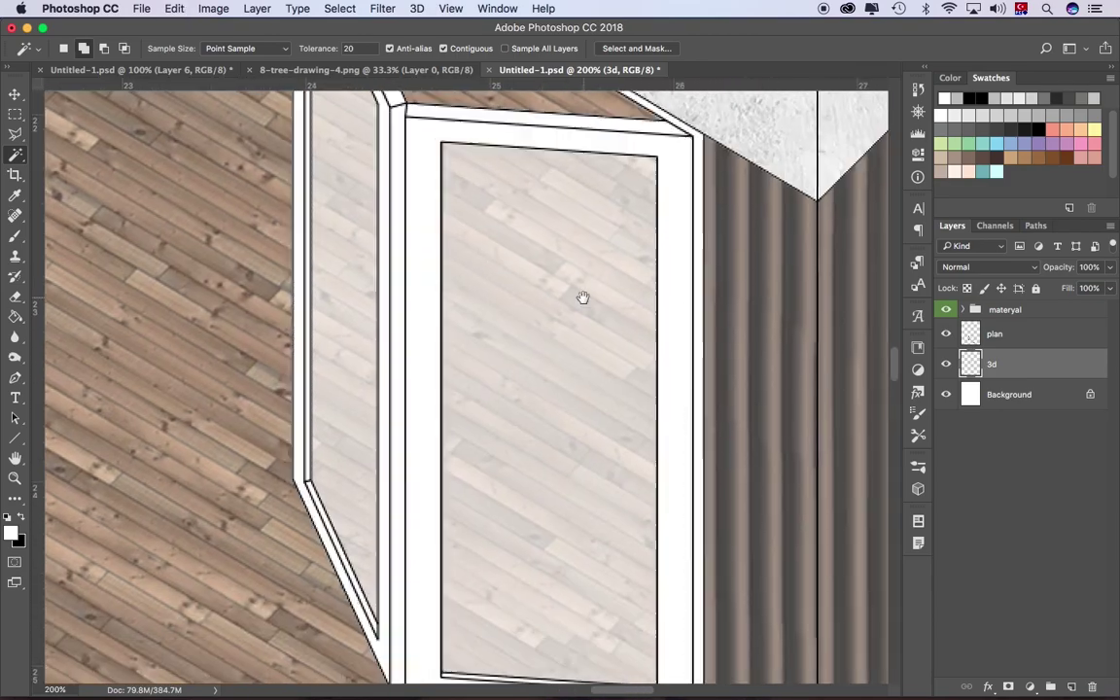
scroll(638, 463, down, 3)
key(z)
alt+click(553, 369)
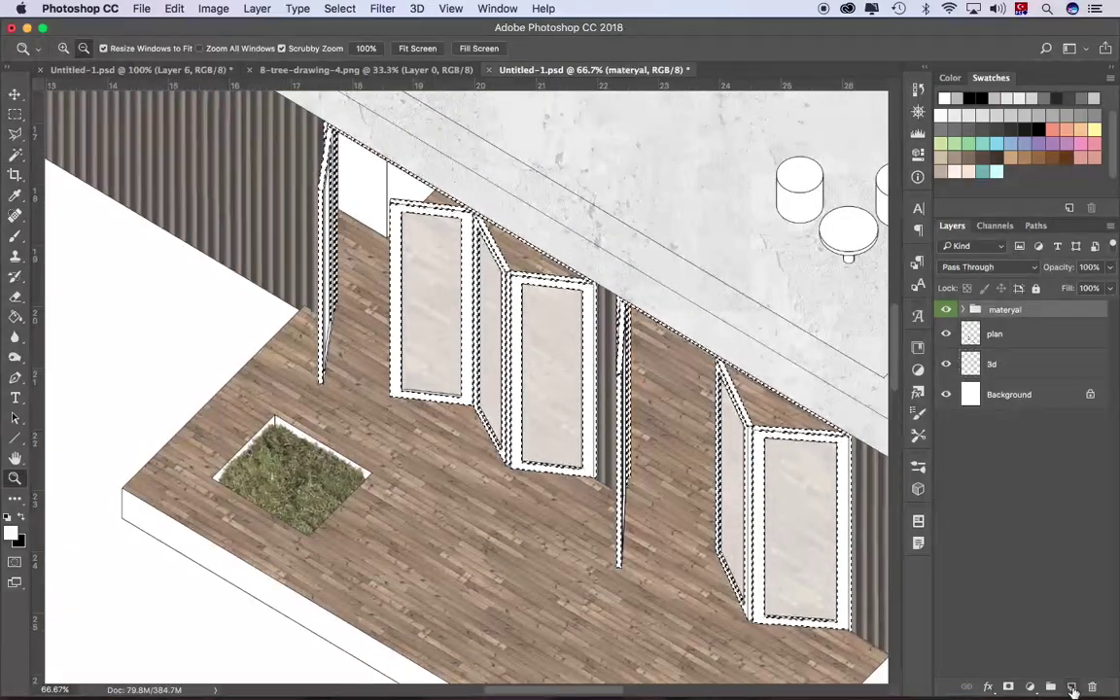
click(1004, 309)
click(1071, 688)
scroll(584, 389, up, 2)
key(g)
key(alt+BackSpace)
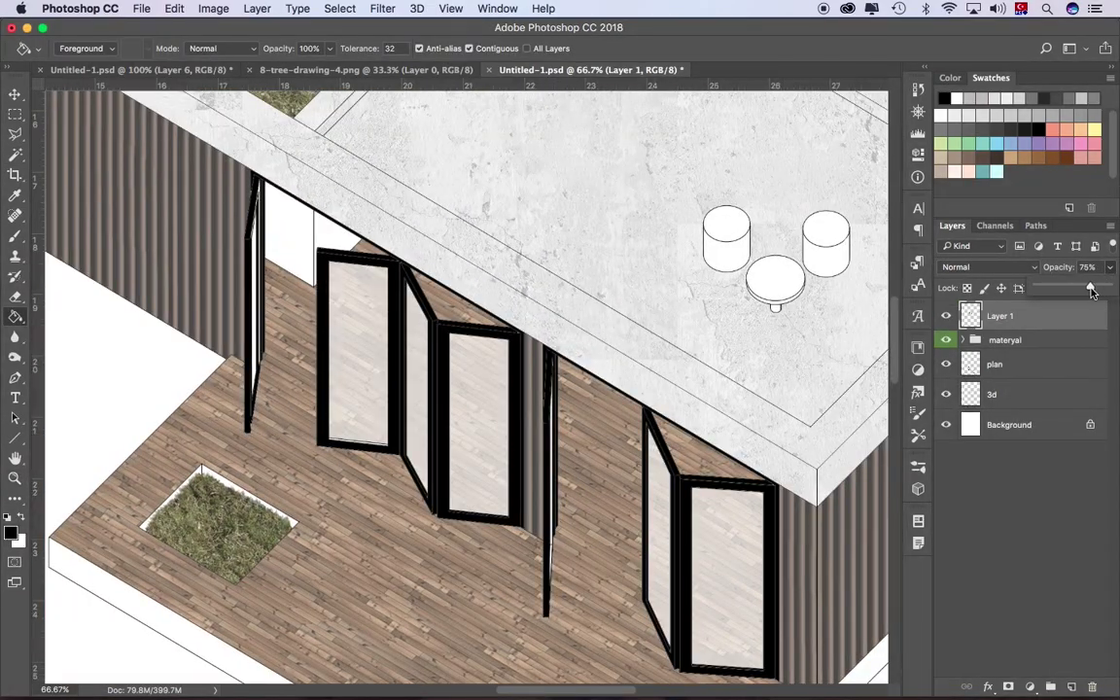
drag(1091, 290, 1088, 291)
Step: Switch back to the 3d line-drawing layer with the Magic Wand and add a new layer for glass
click(992, 394)
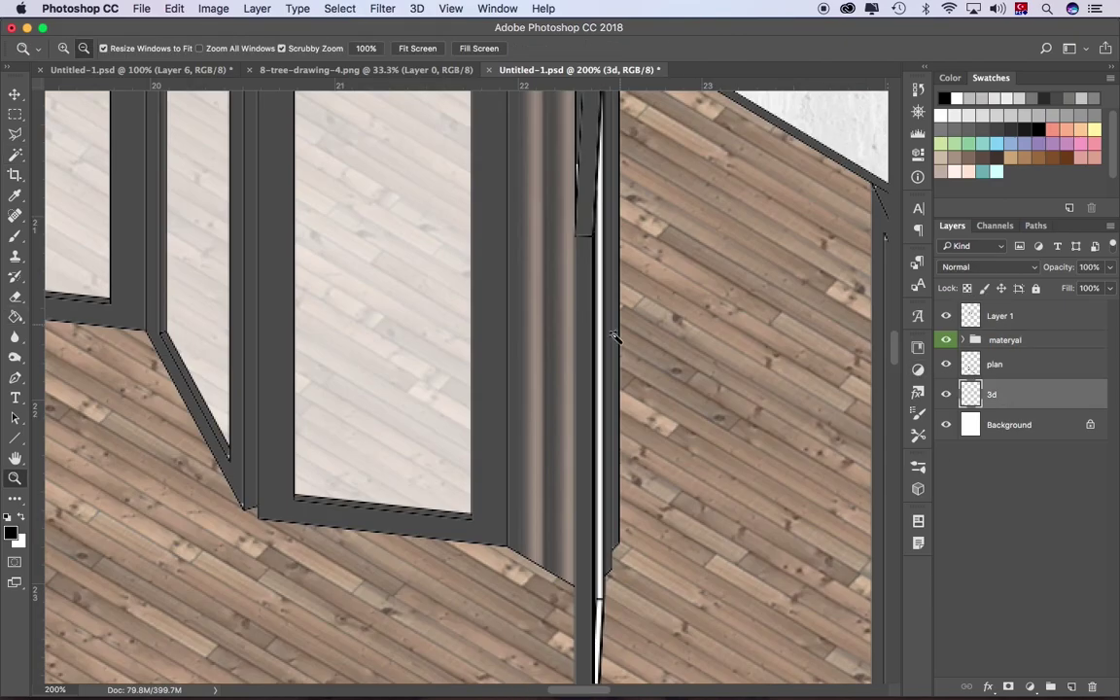
key(w)
click(602, 637)
key(ctrl+minus)
key(ctrl+minus)
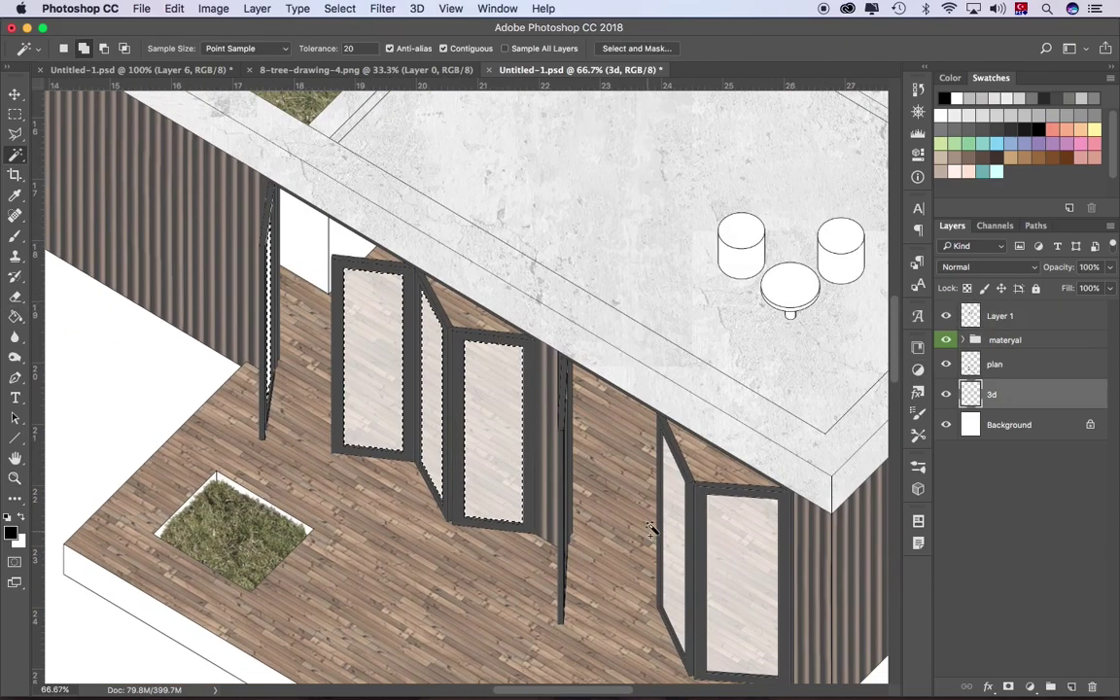
click(1071, 687)
Step: Fill the selected door glass panels with light grey #bababa and deselect
click(11, 532)
text(bababa)
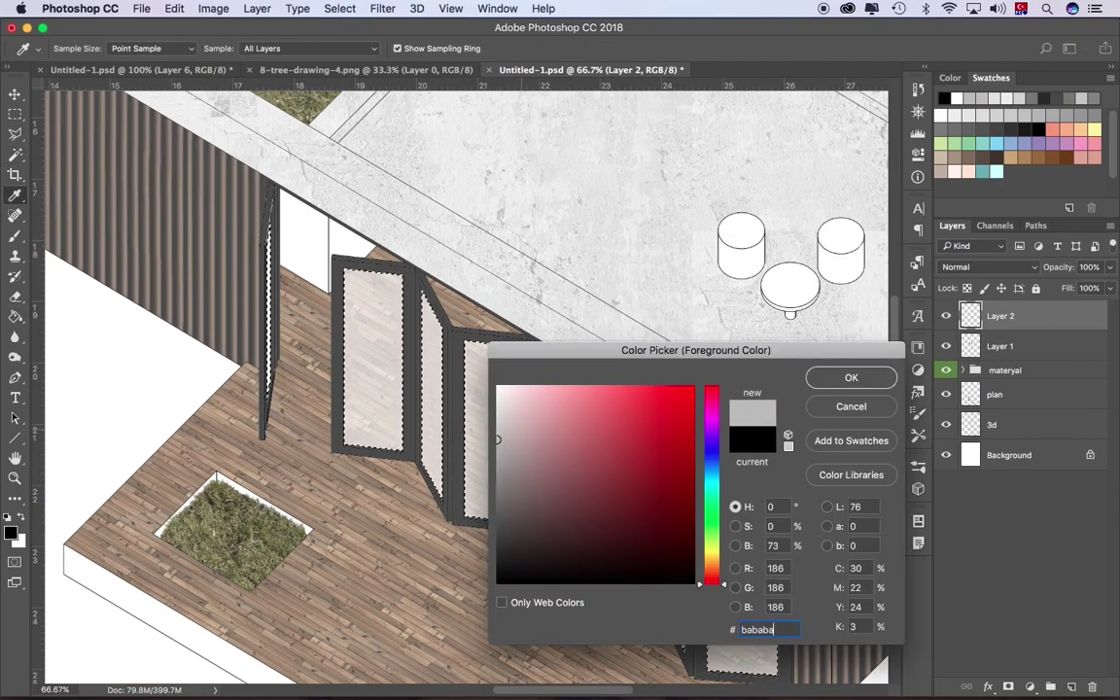
click(851, 378)
key(g)
click(476, 408)
key(ctrl+d)
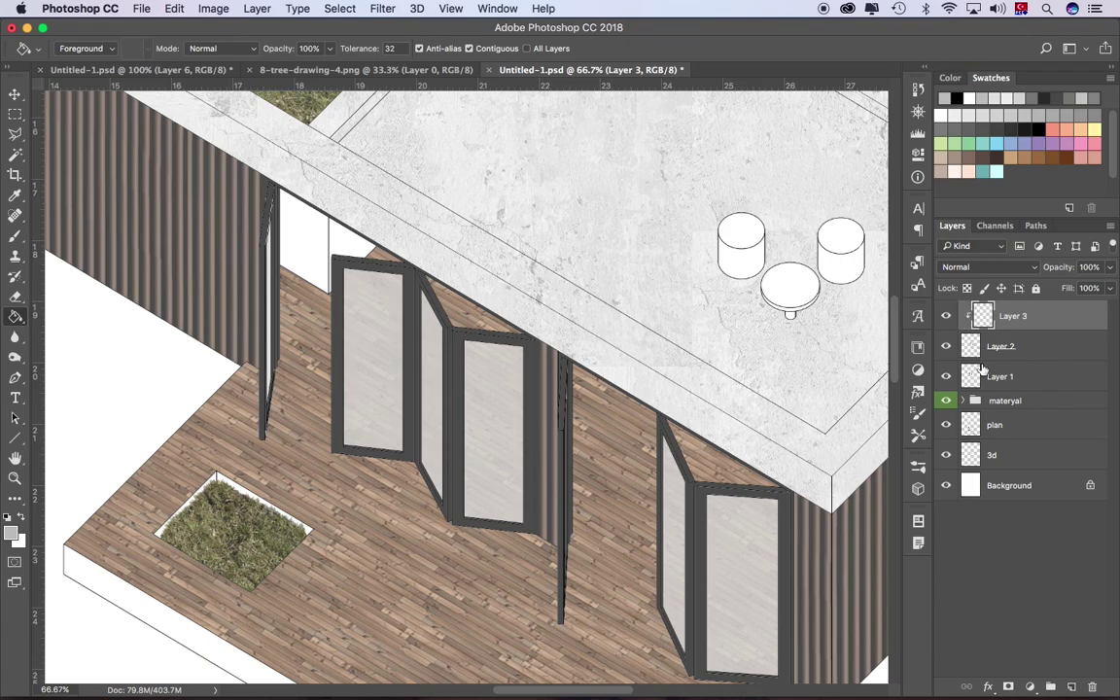
Step: Brush a soft pale glow over the glass with a ~244 px brush at 83% layer opacity
click(12, 532)
text(fdf8de)
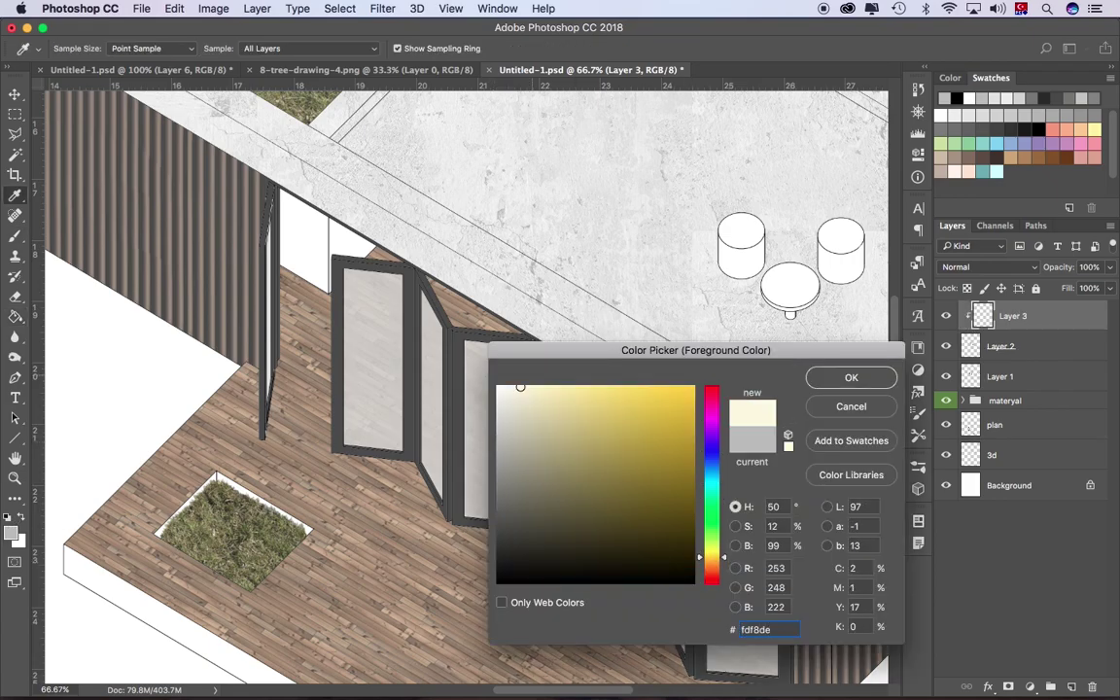
key(Return)
key(b)
click(80, 48)
key(Escape)
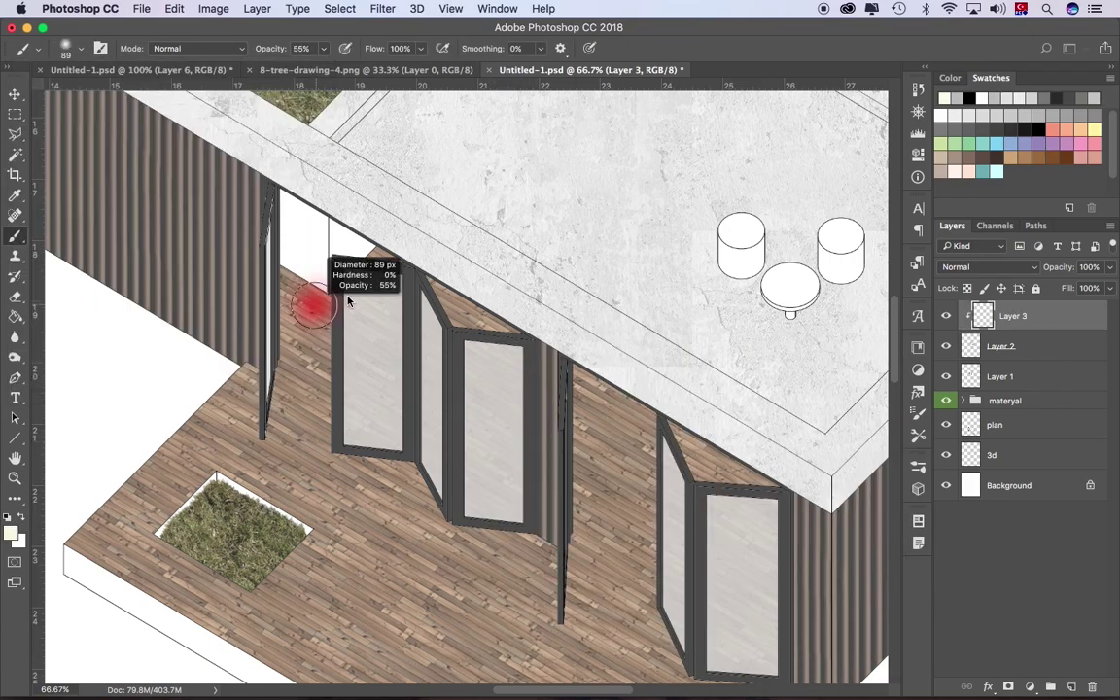
drag(312, 301, 327, 340)
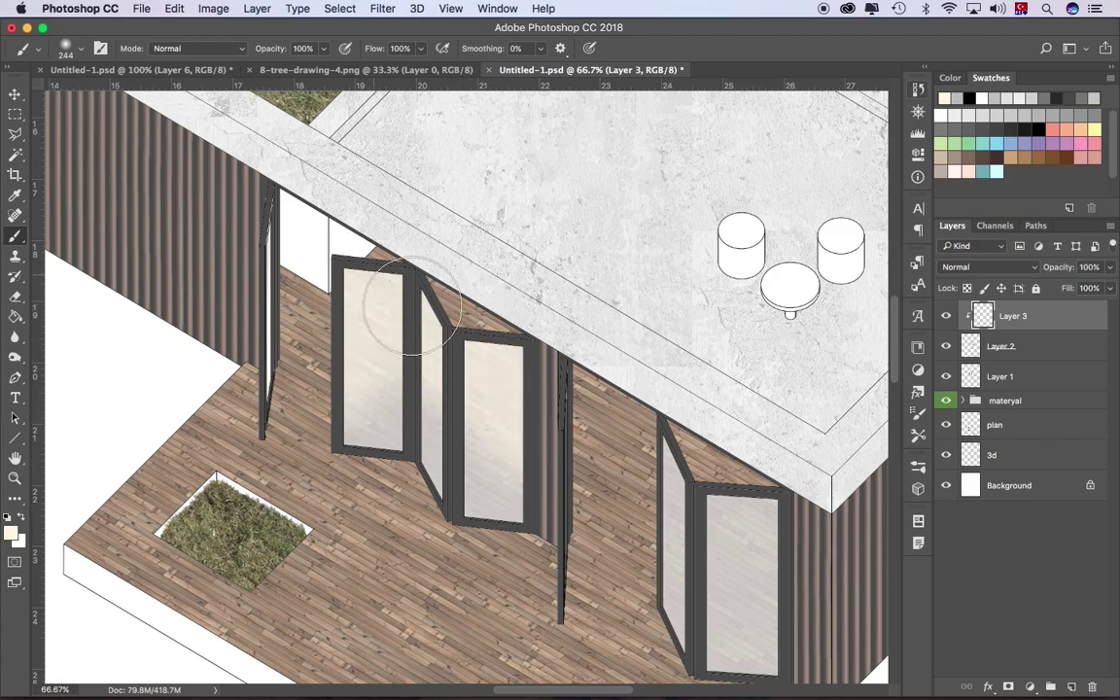
scroll(412, 302, down, 1)
scroll(418, 388, up, 2)
scroll(378, 330, down, 1)
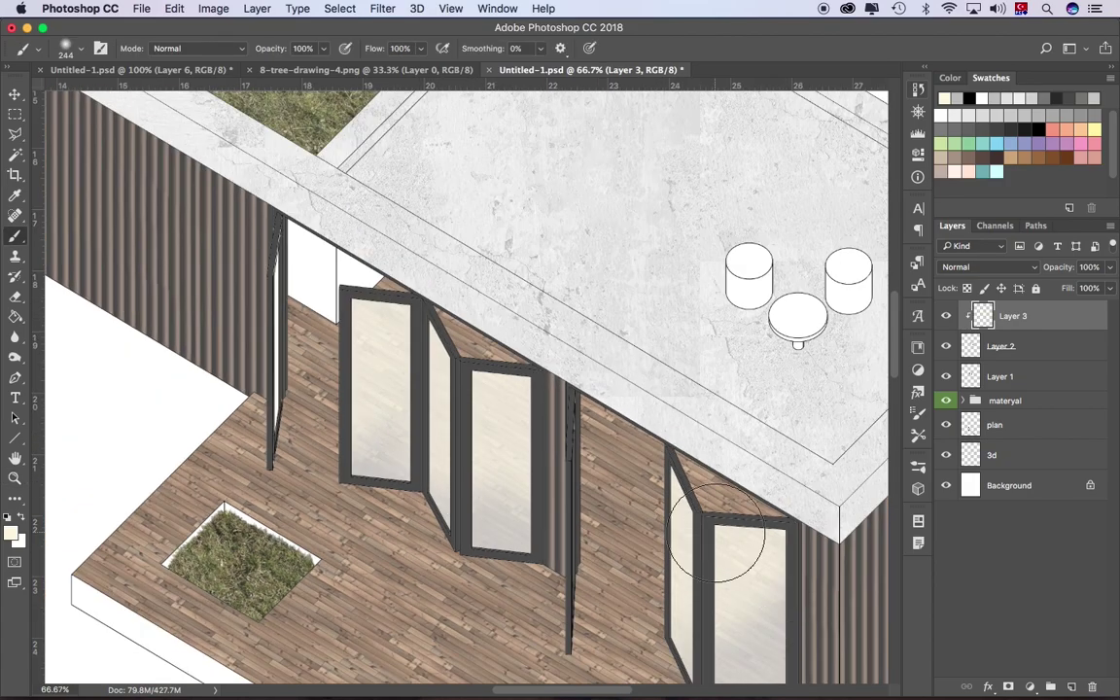
drag(1082, 287, 1097, 288)
key(z)
key(super+minus)
Step: Drag gölge.png from the plan + aksonometri Finder window onto the Photoshop canvas
key(super+Tab)
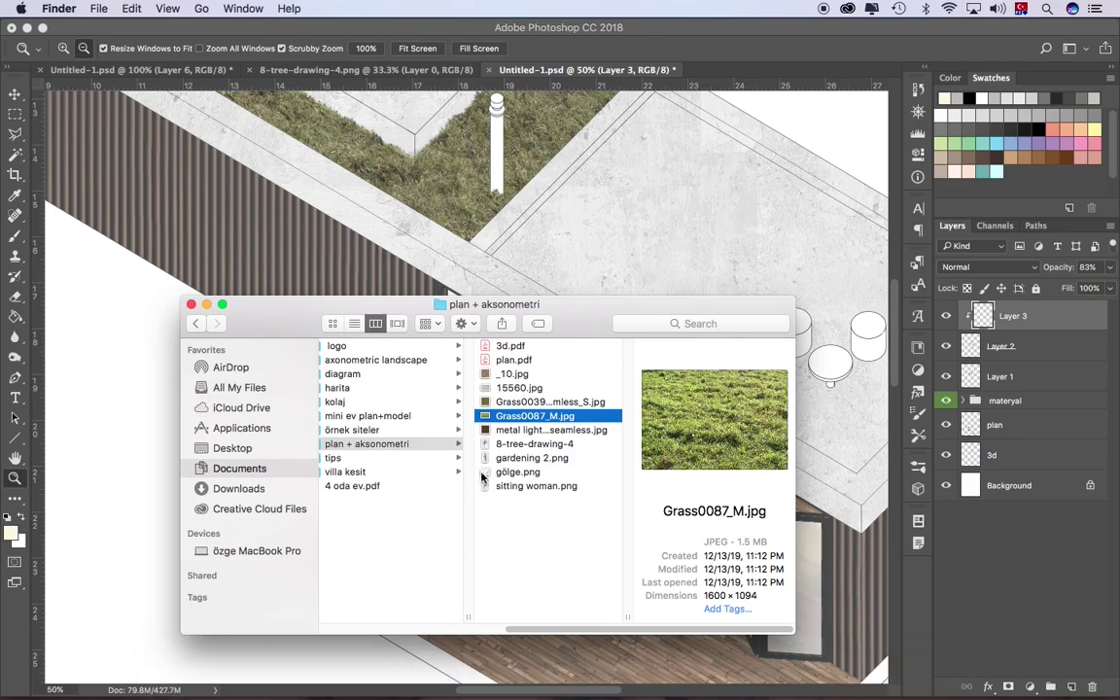
drag(495, 465, 571, 272)
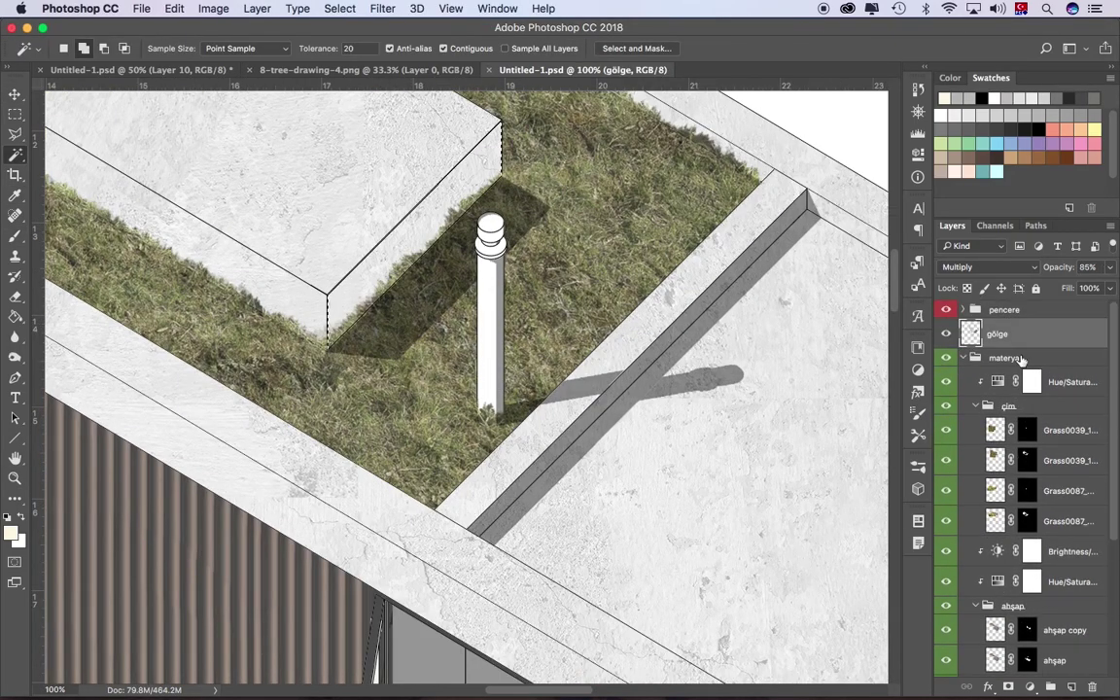
Step: Undo the stray wall fill, add a roof-seat layer, and ready a small white brush
key(ctrl+z)
key(w)
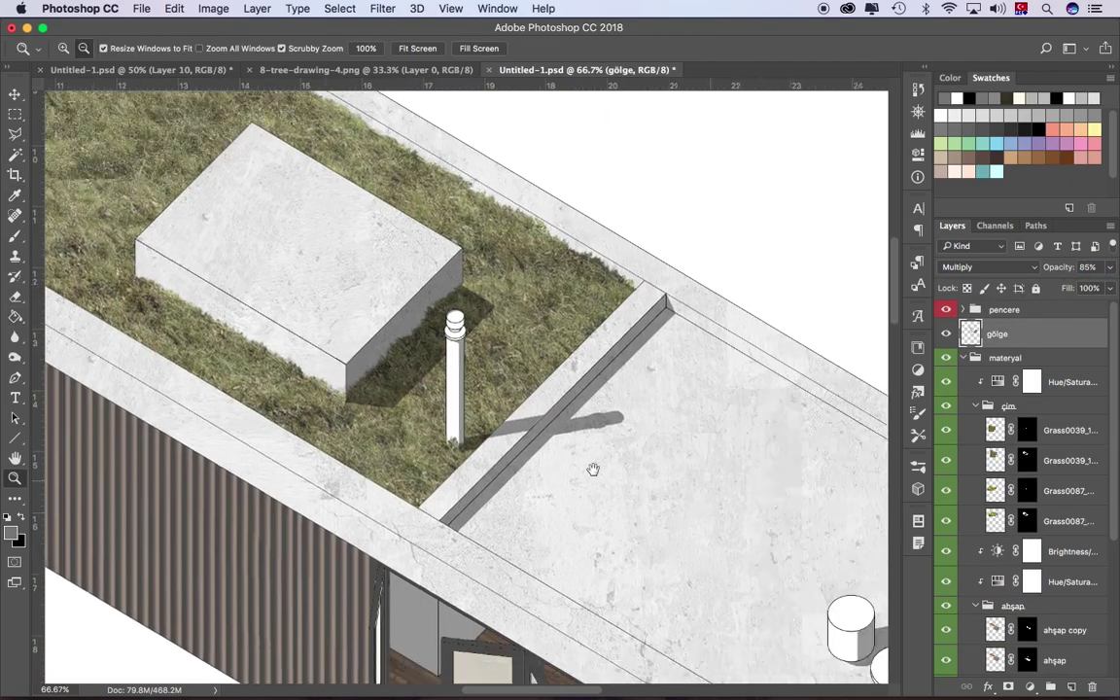
click(1069, 687)
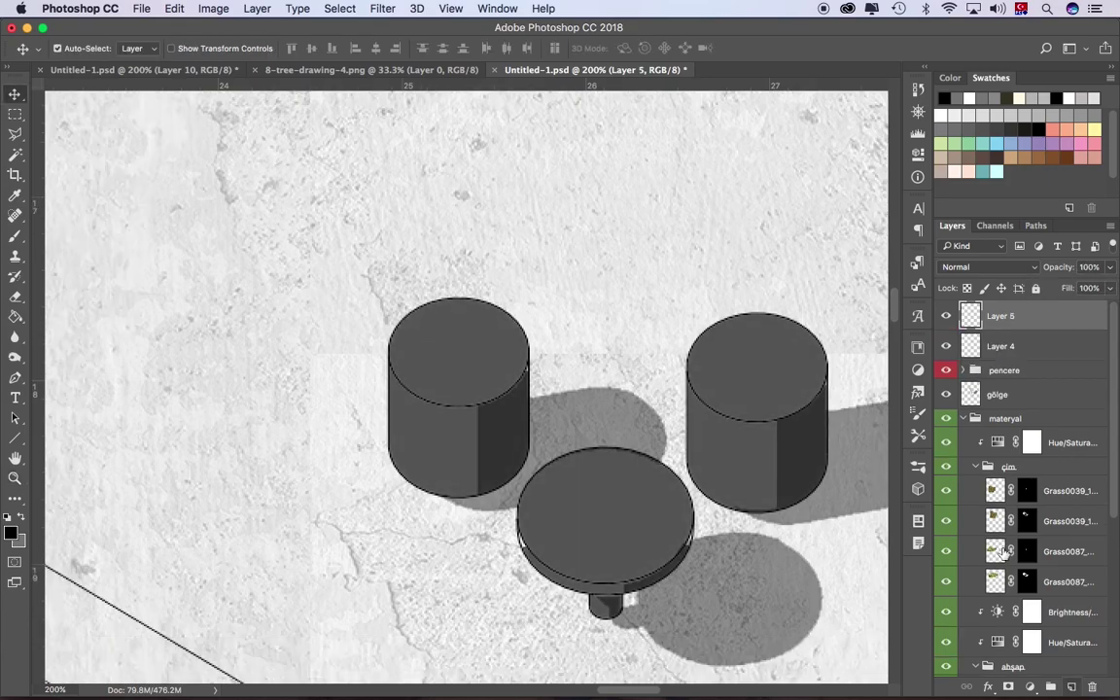
click(65, 47)
key(x)
drag(408, 486, 357, 483)
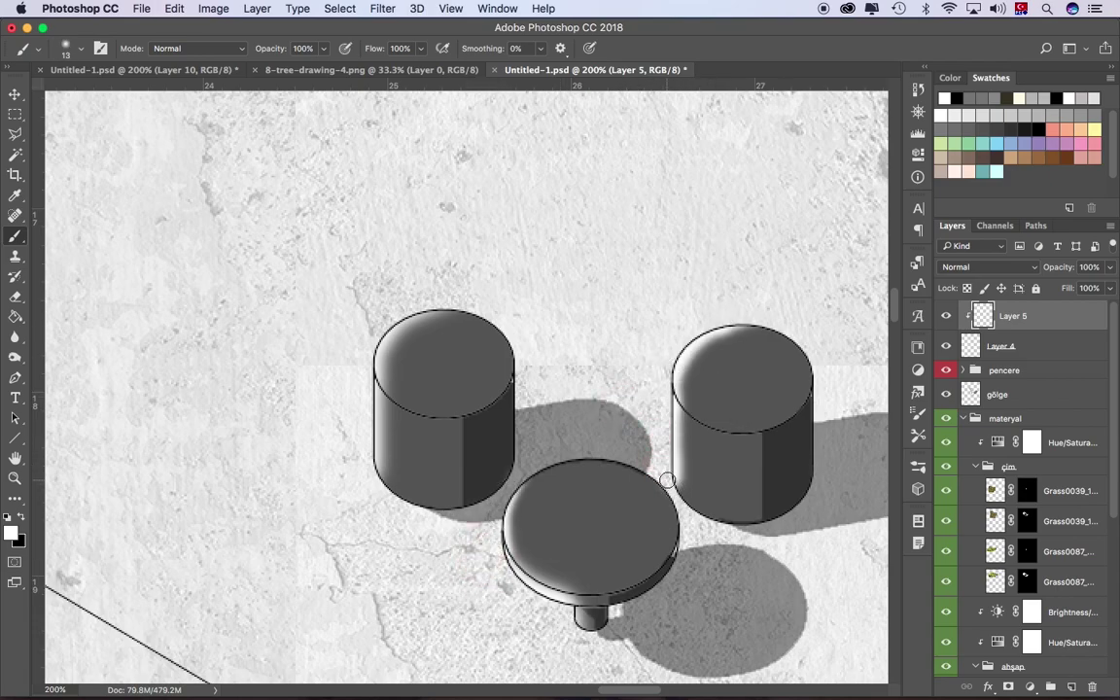
scroll(584, 389, down, 5)
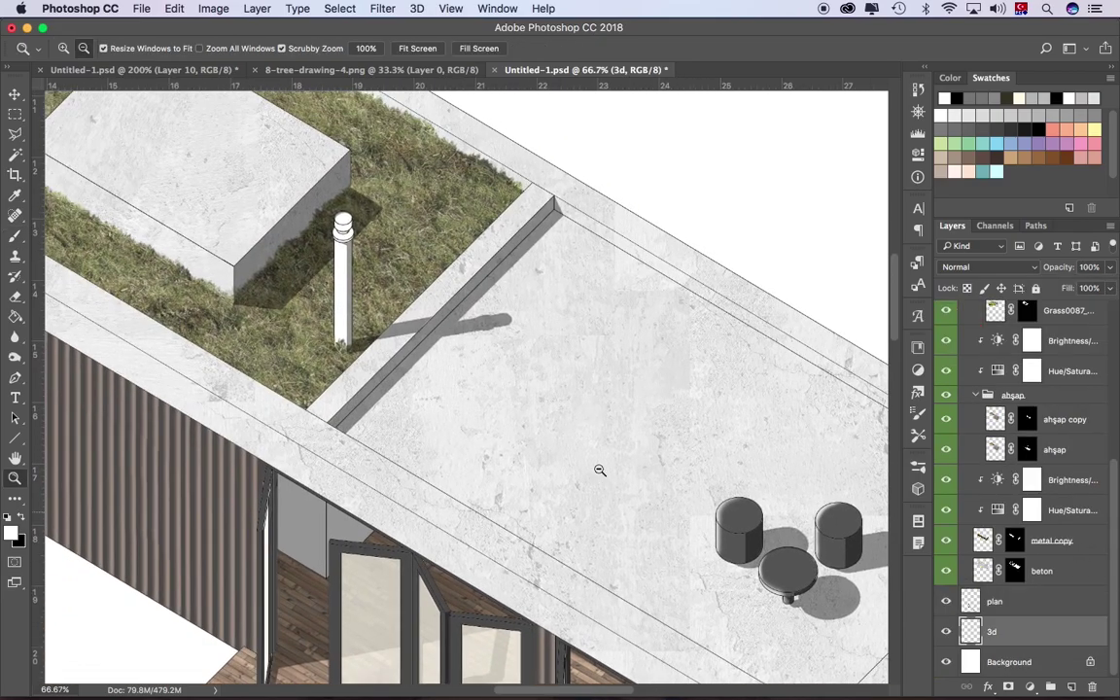
Step: Select the roof pole and its caps, fill black, and fade it to 67% grey
key(w)
scroll(436, 311, up, 5)
click(436, 311)
scroll(436, 311, up, 2)
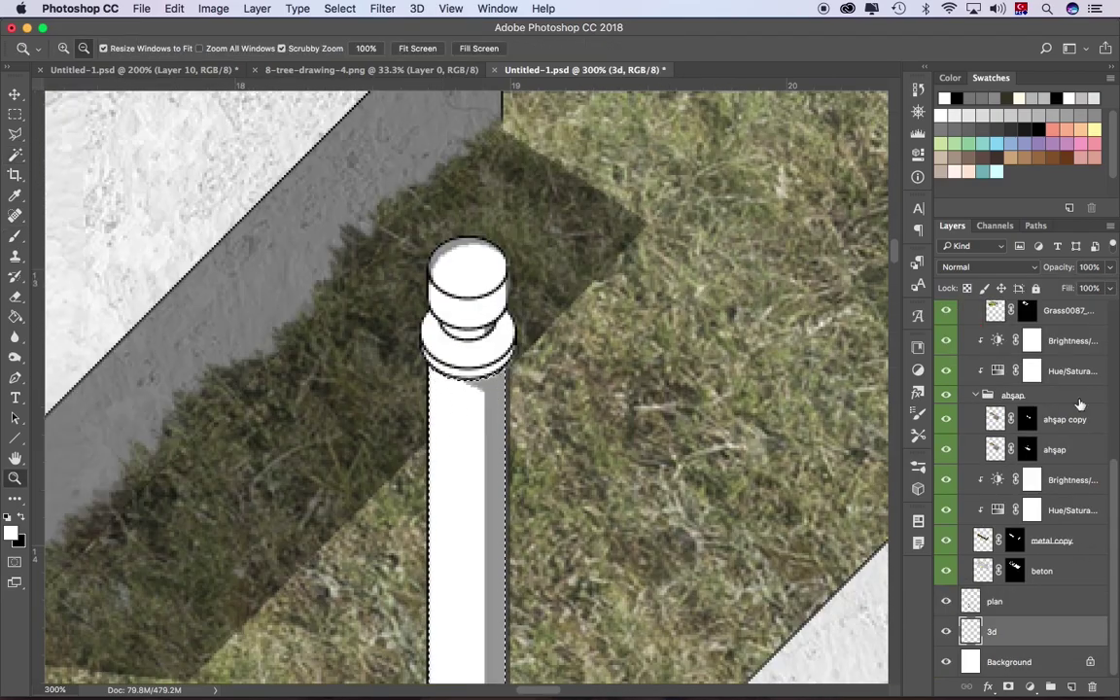
shift+click(465, 282)
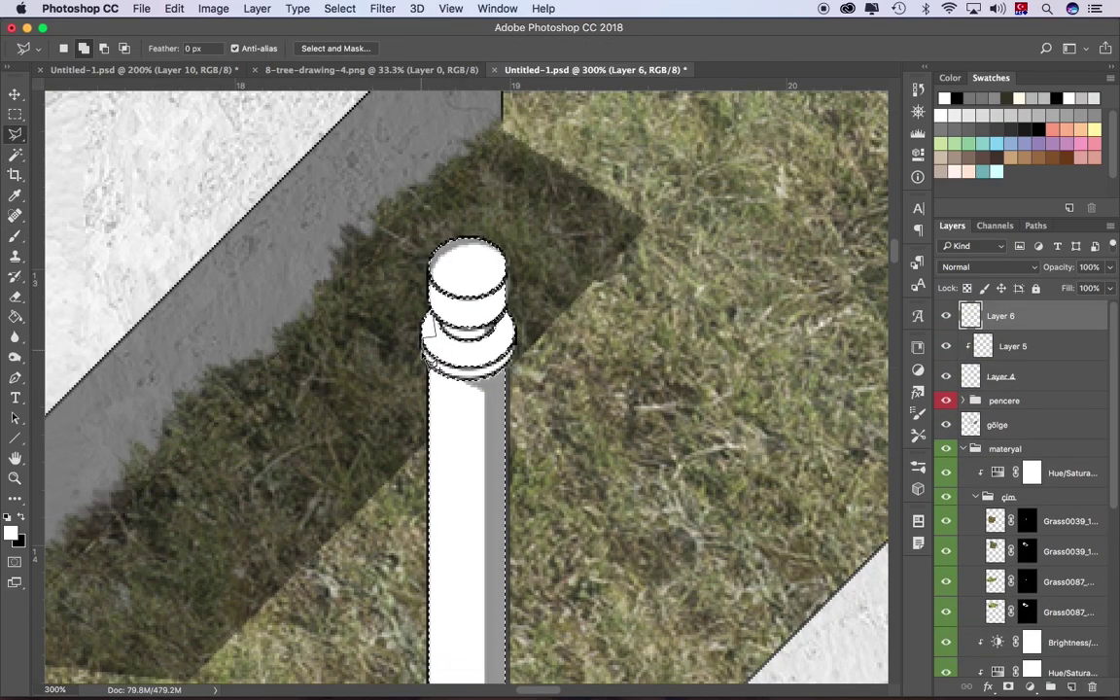
key(g)
key(d)
key(alt+BackSpace)
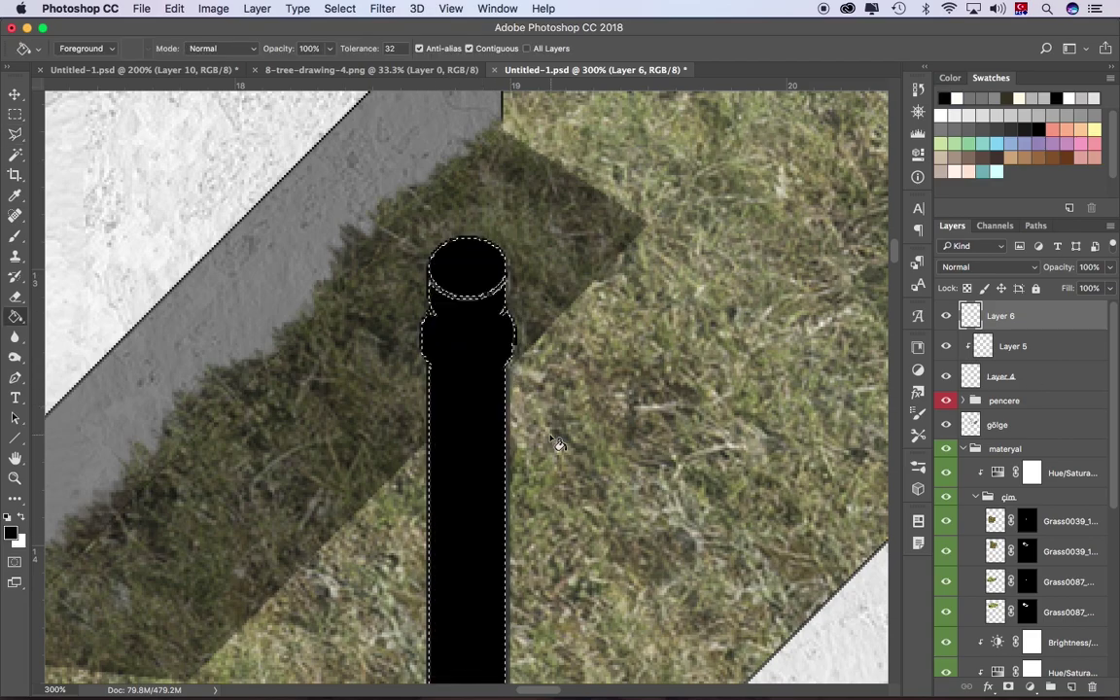
drag(1106, 288, 1084, 289)
key(z)
scroll(645, 446, down, 3)
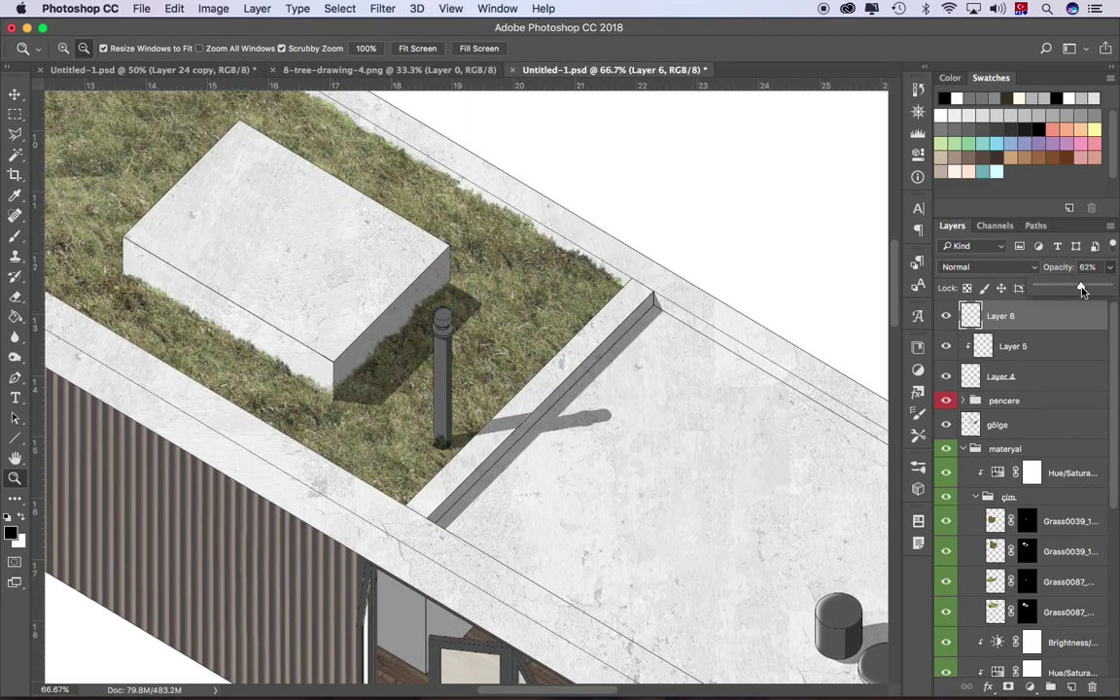
click(1066, 274)
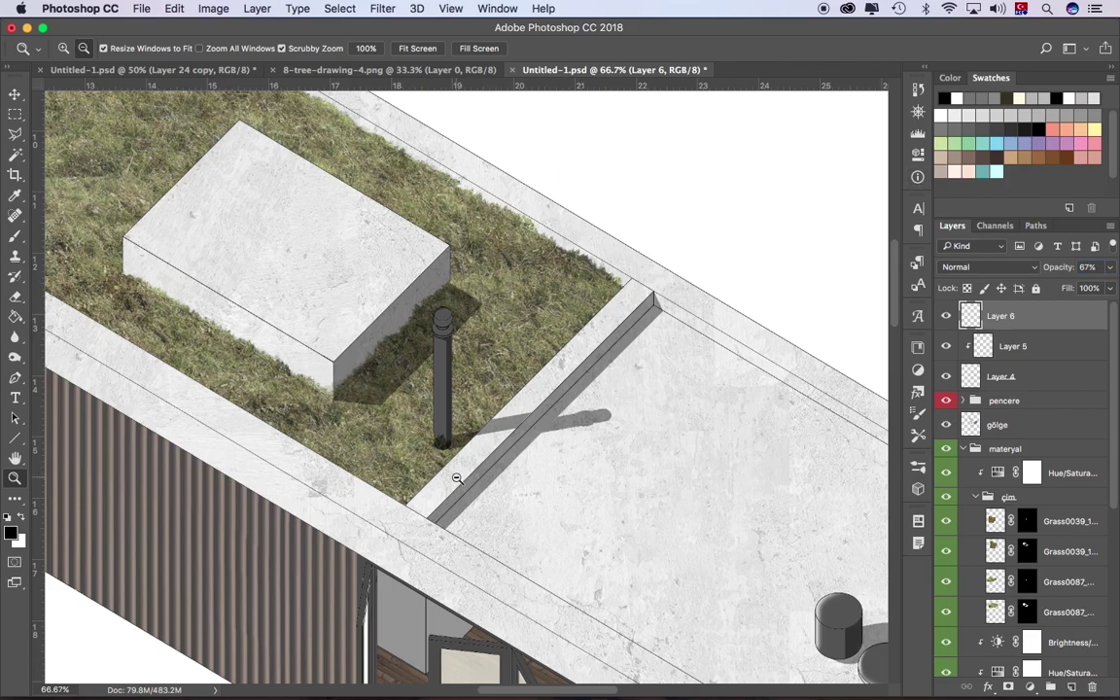
Step: Add a masked highlight layer above the pole with a white brush
click(1070, 687)
alt+click(1008, 688)
key(v)
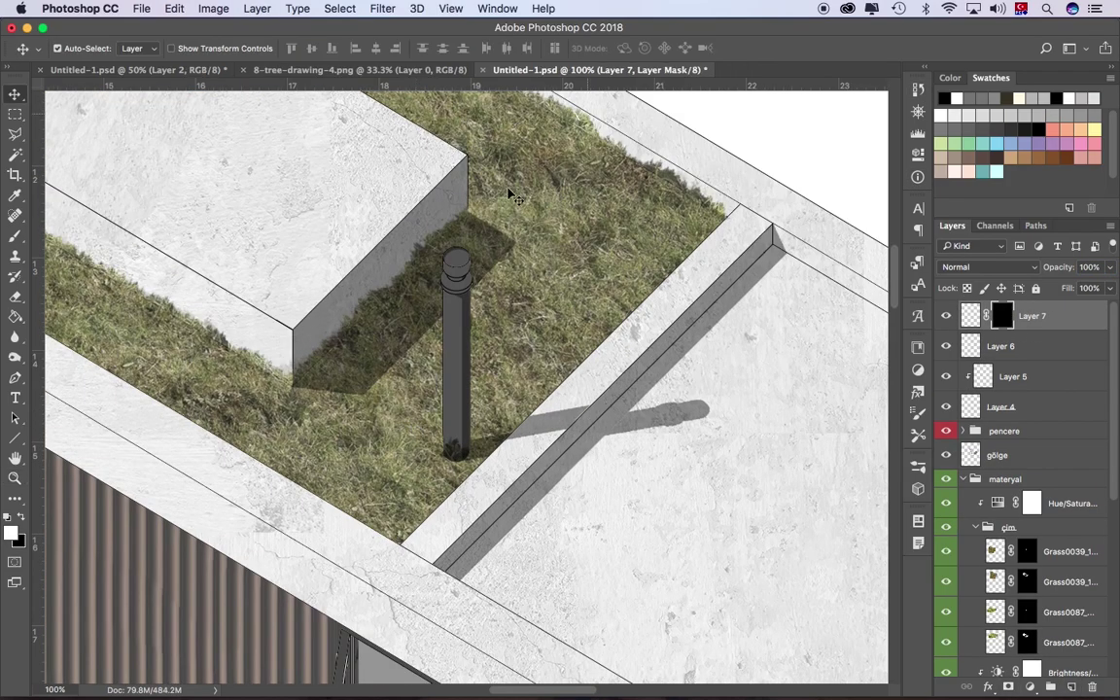
scroll(440, 523, up, 3)
key(b)
key(x)
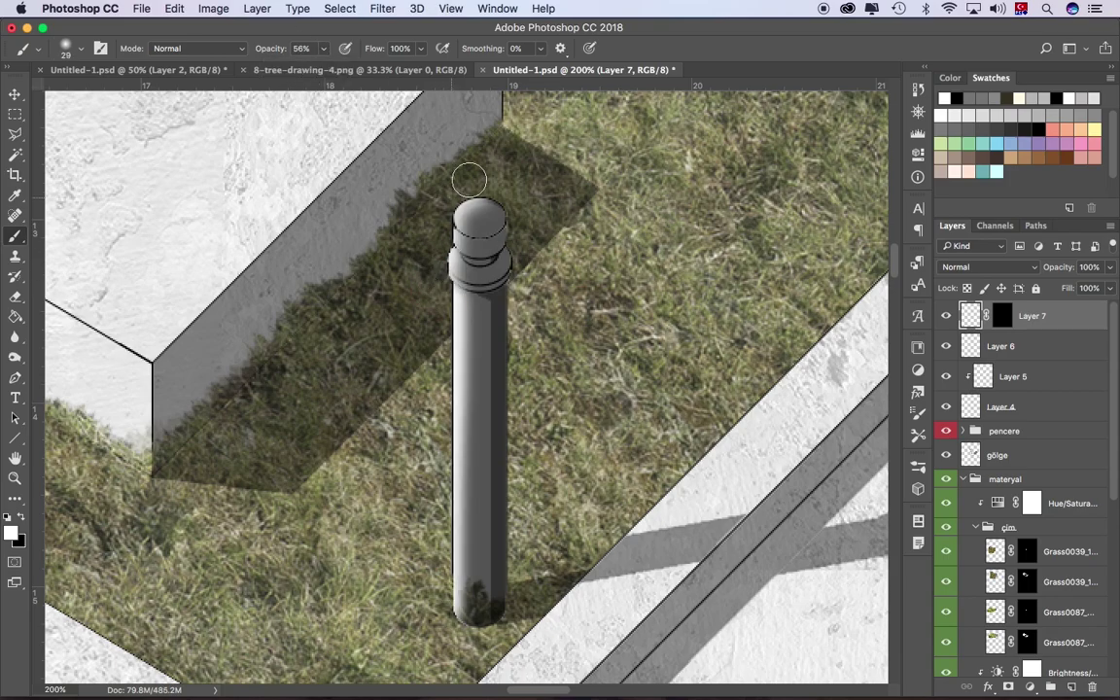
Step: Group the seat and pole layers as obje, label it blue, and move it below materyal
key(super+g)
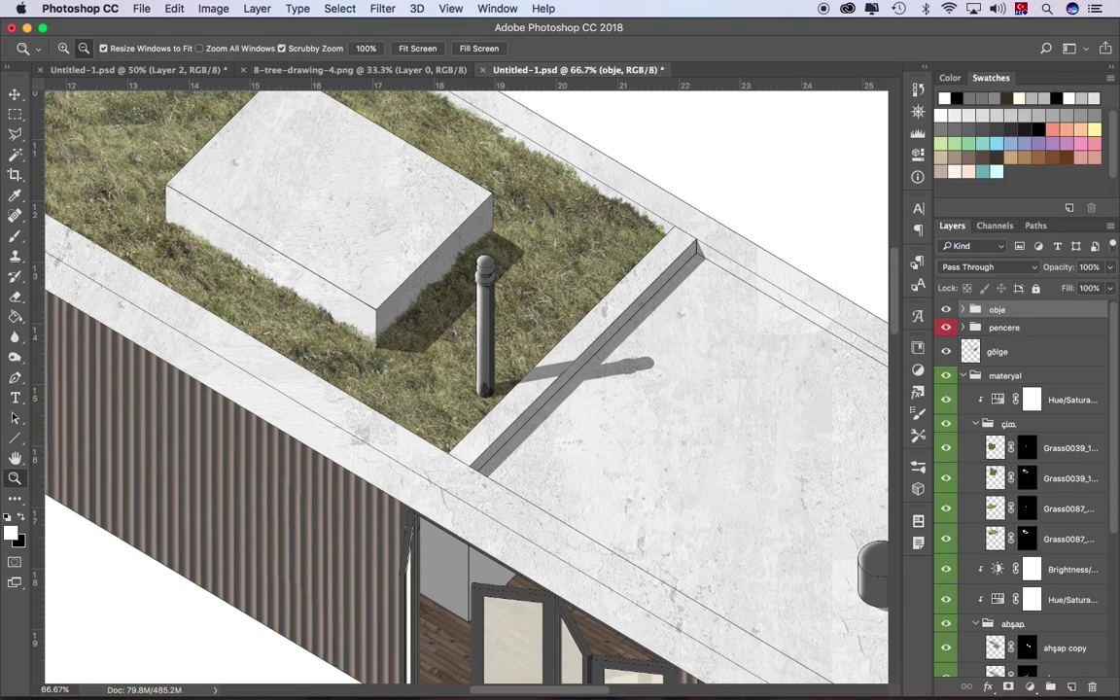
right_click(996, 309)
click(958, 647)
click(963, 376)
drag(997, 309, 1002, 385)
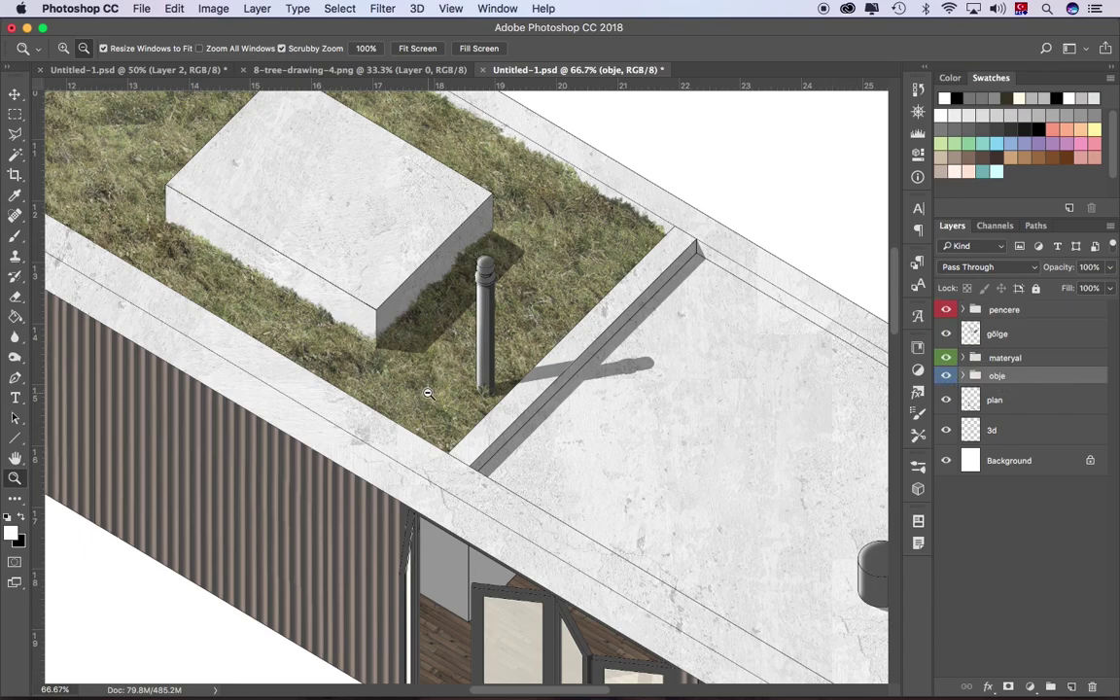
scroll(428, 392, down, 5)
key(w)
scroll(583, 409, down, 5)
Step: Fill the deck's side face mid grey on a new layer inside materyal
scroll(532, 397, up, 3)
click(532, 398)
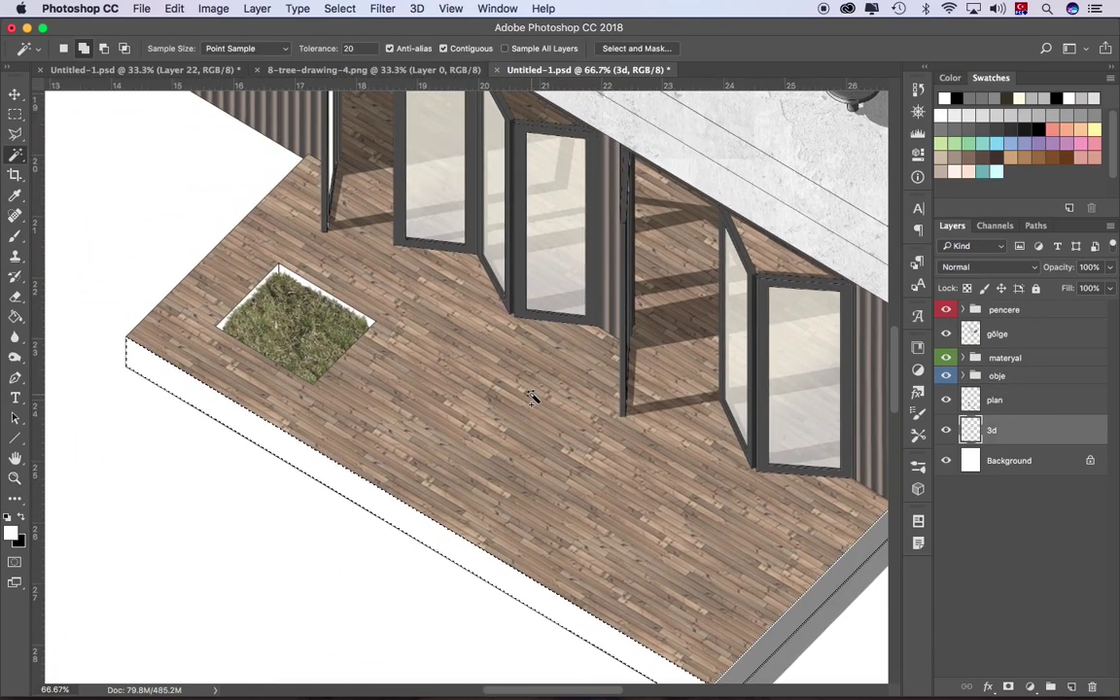
scroll(532, 397, left, 3)
click(963, 358)
click(1070, 413)
click(1070, 686)
key(g)
click(11, 532)
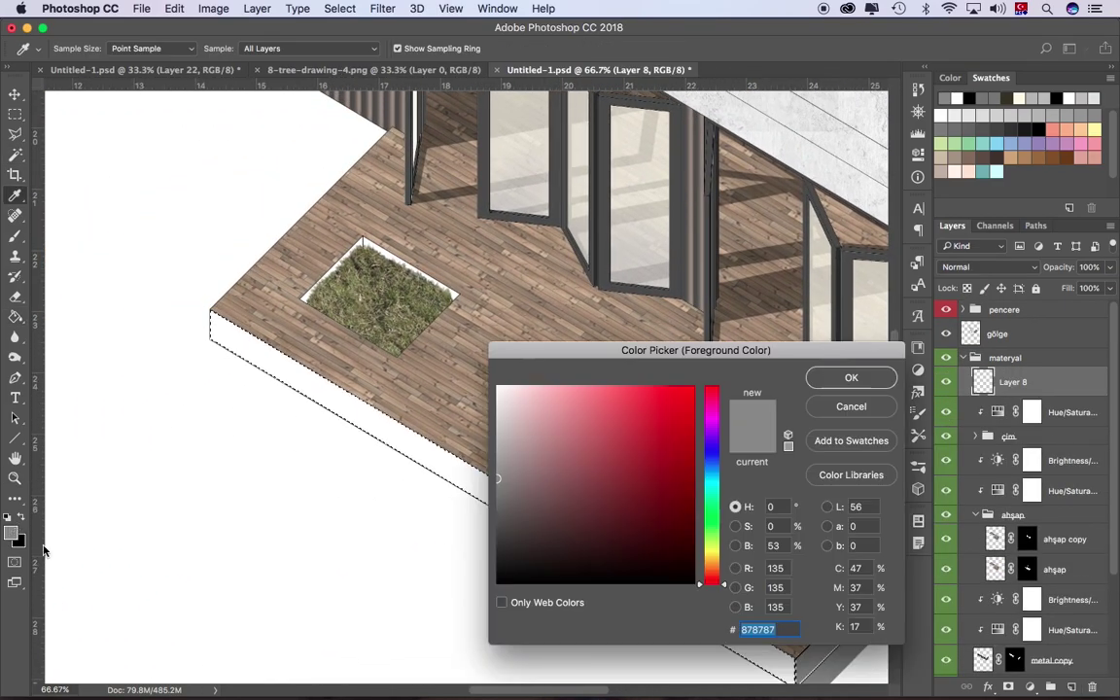
key(Return)
click(452, 500)
Step: Move döşeme below çim, group it as 'döşeme', and add a clipped layer above
click(991, 632)
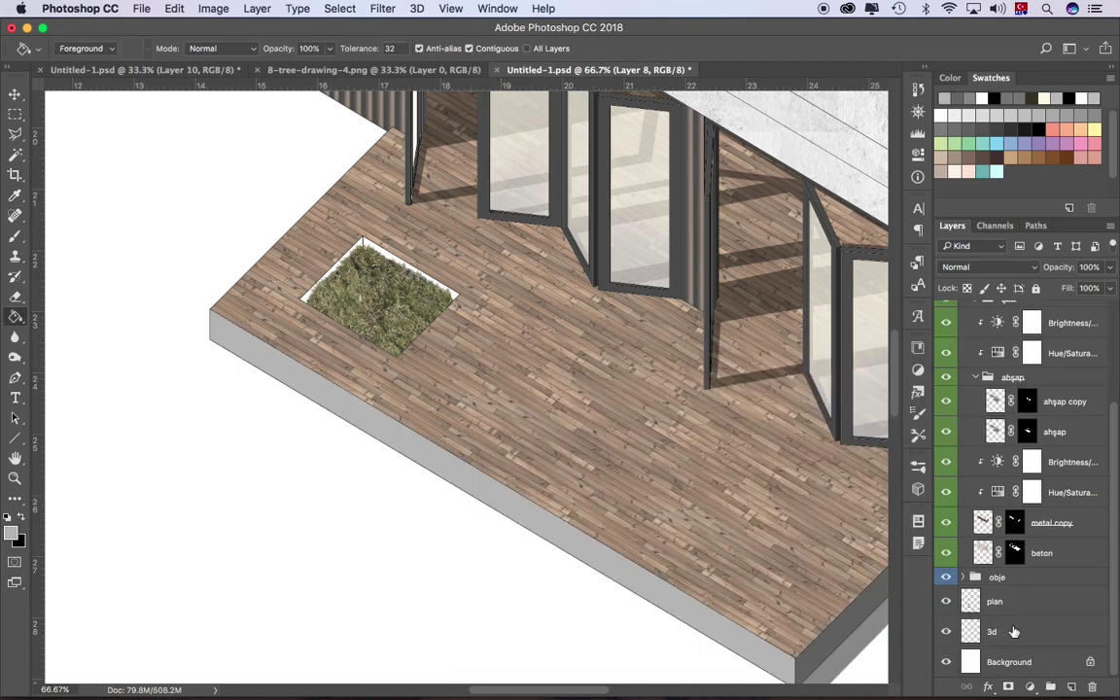
key(w)
scroll(433, 263, up, 2)
click(433, 263)
key(g)
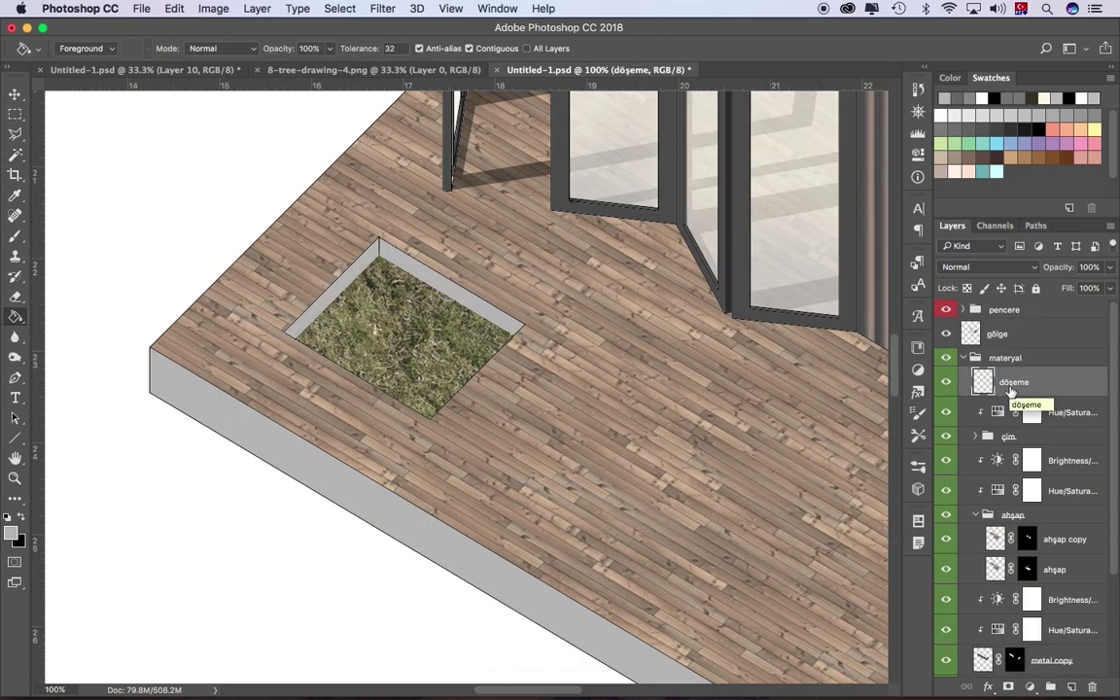
drag(1014, 383, 1012, 447)
key(ctrl+g)
double_click(1012, 424)
text(döşeme)
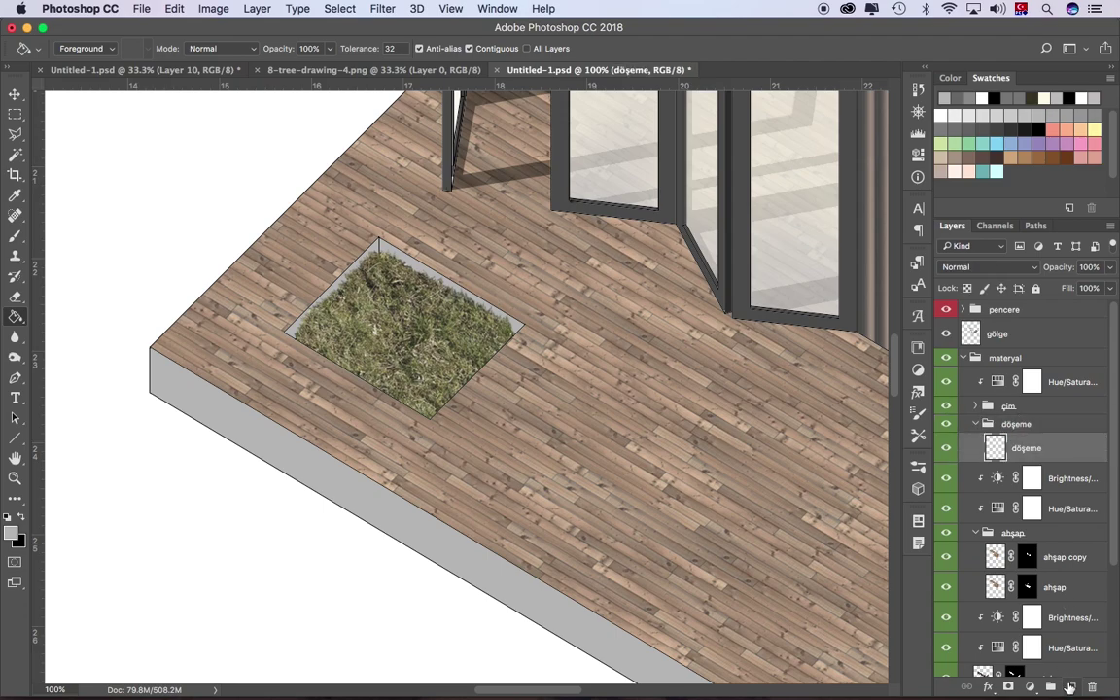
click(1070, 688)
key(ctrl+minus)
Step: Dab grey stains on the deck's side face with a Watercolor Washes brush
key(b)
click(69, 48)
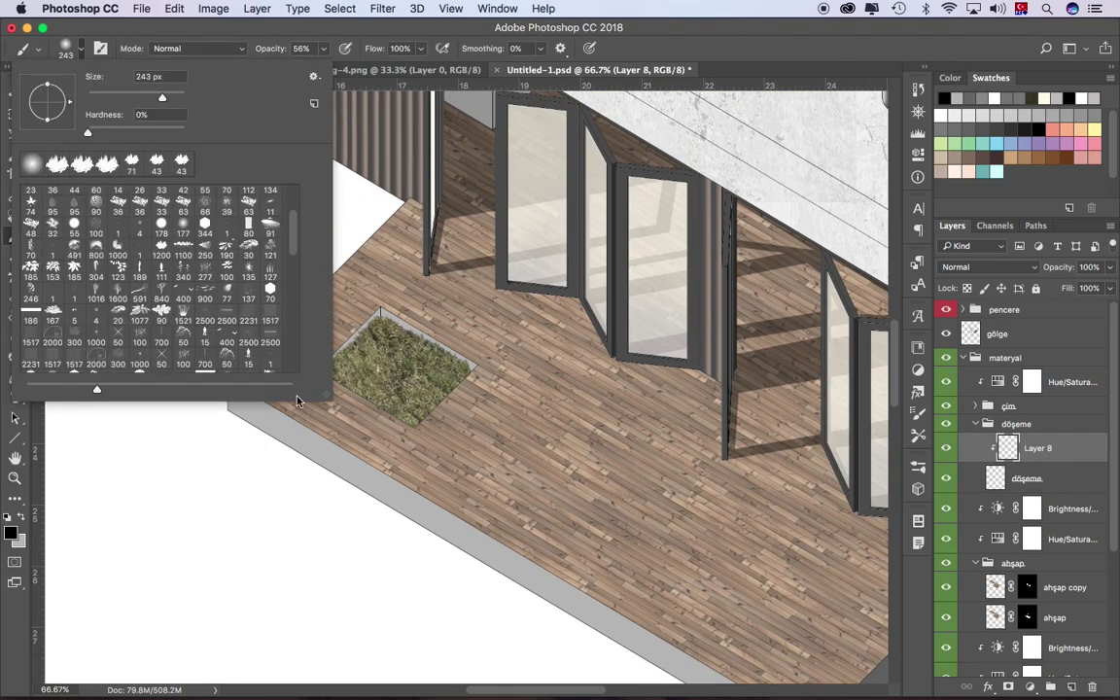
click(90, 338)
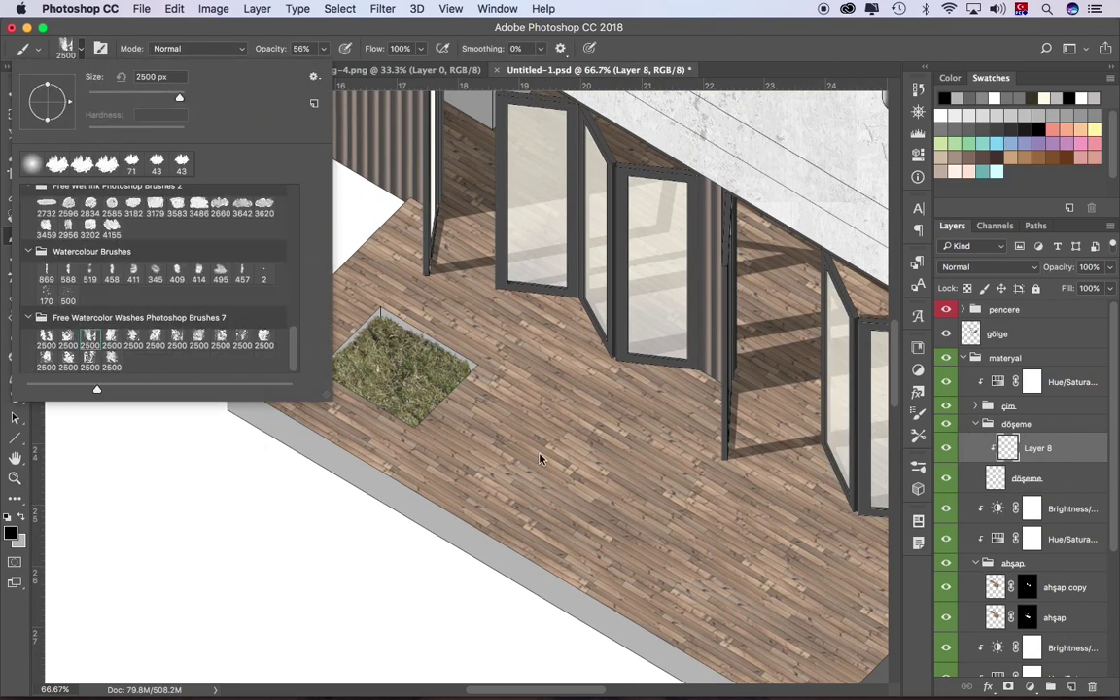
click(386, 409)
click(370, 482)
scroll(257, 539, down, 3)
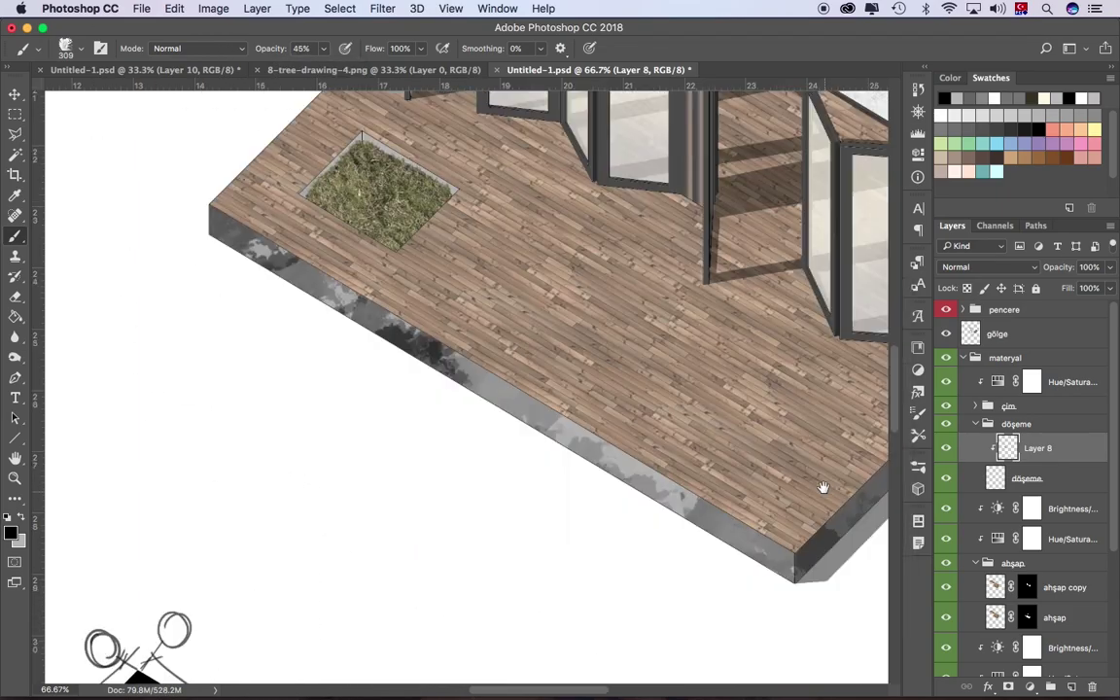
scroll(112, 638, up, 5)
scroll(113, 637, right, 4)
Step: Stain the deck edge corner with a 310 px brush at 45%, then lower the layer to 51%
key(4)
key(5)
right_click(589, 313)
drag(739, 349, 744, 352)
click(465, 533)
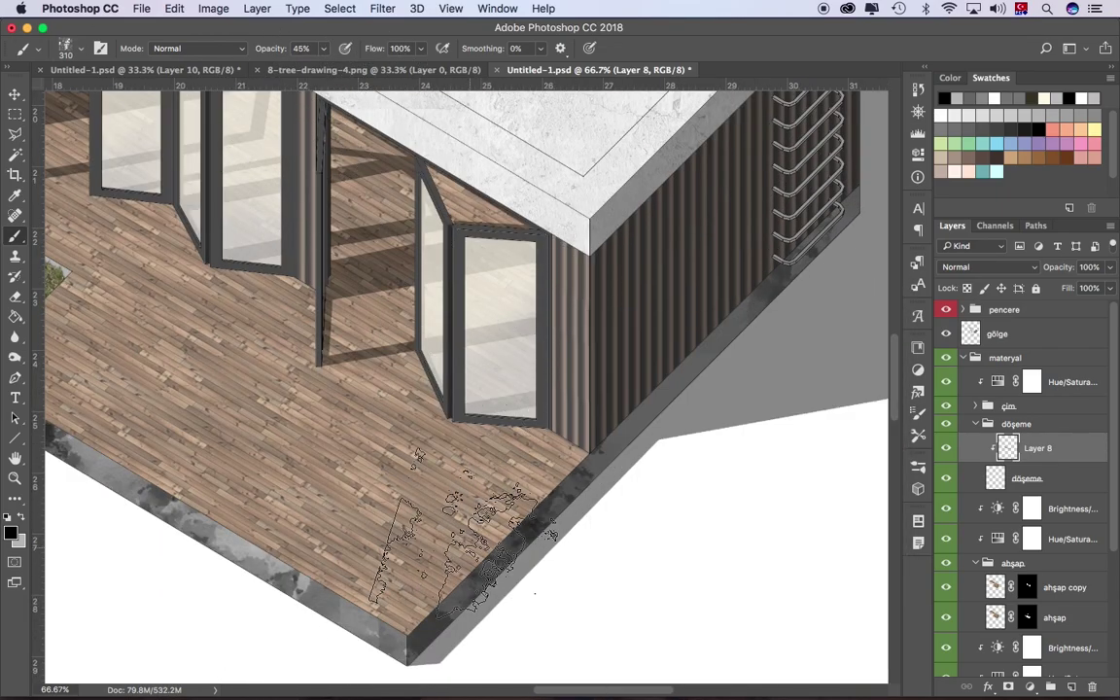
key(z)
click(1109, 266)
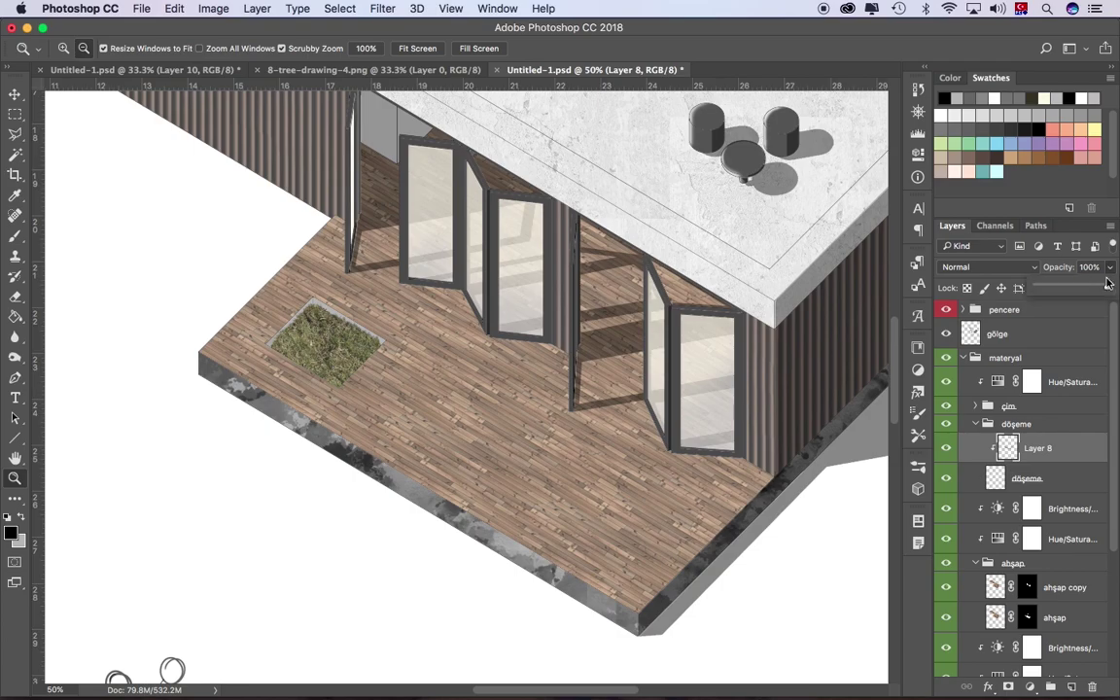
drag(1104, 288, 1074, 287)
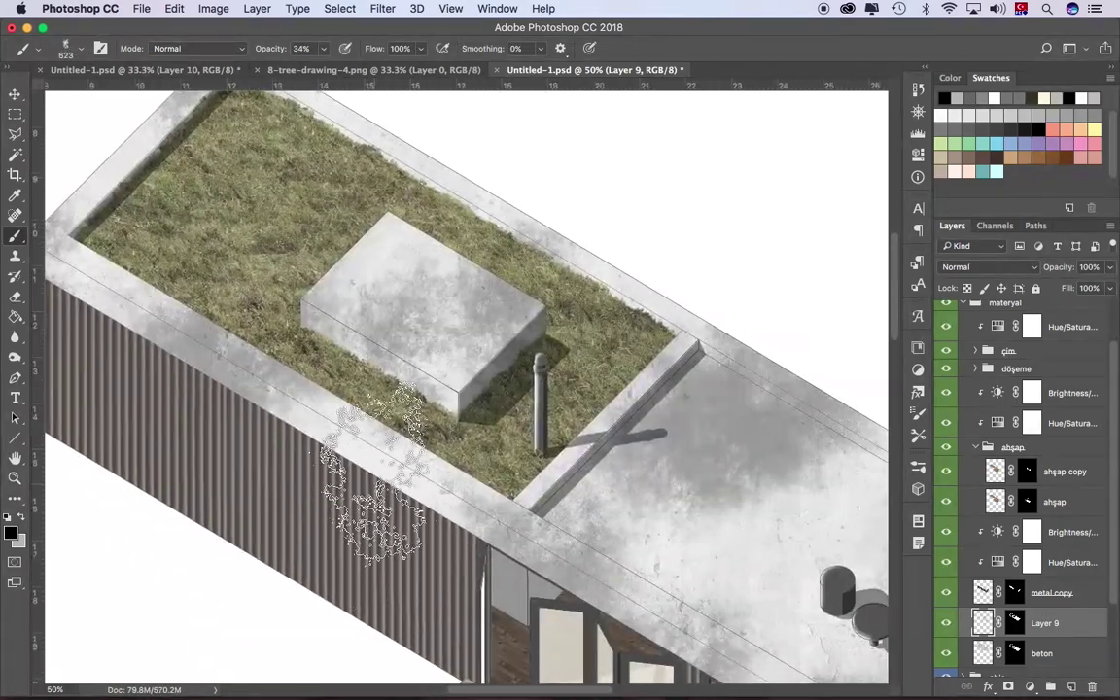
Step: Paint grey watercolour stains on a new layer over the concrete roof and around the stools
right_click(399, 421)
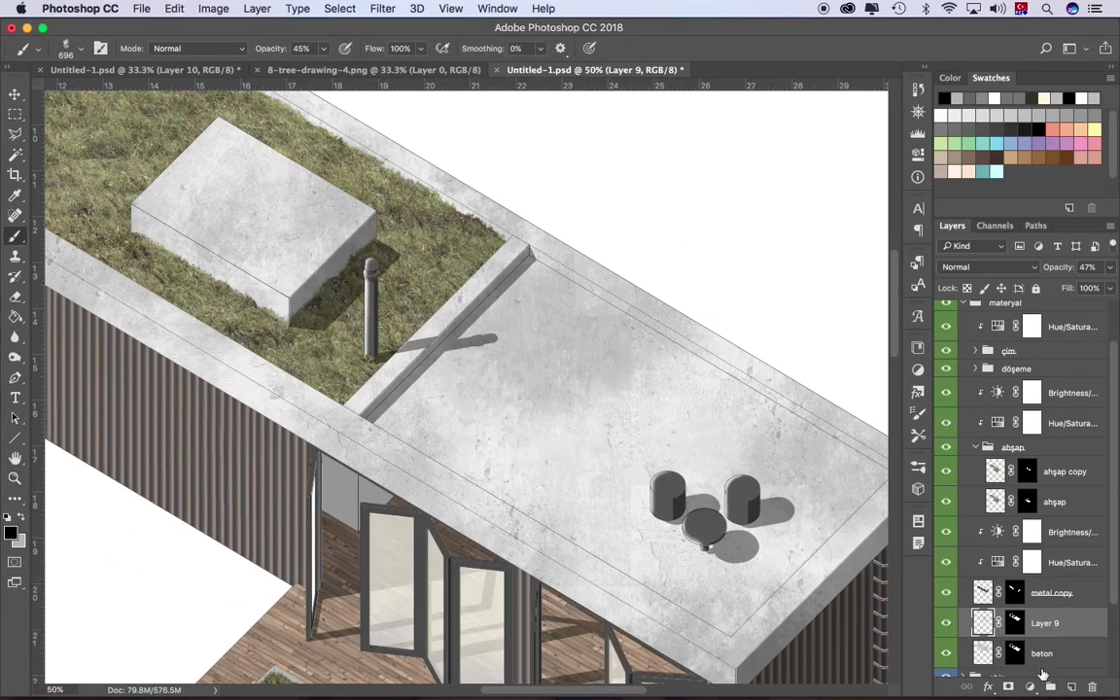
click(1070, 687)
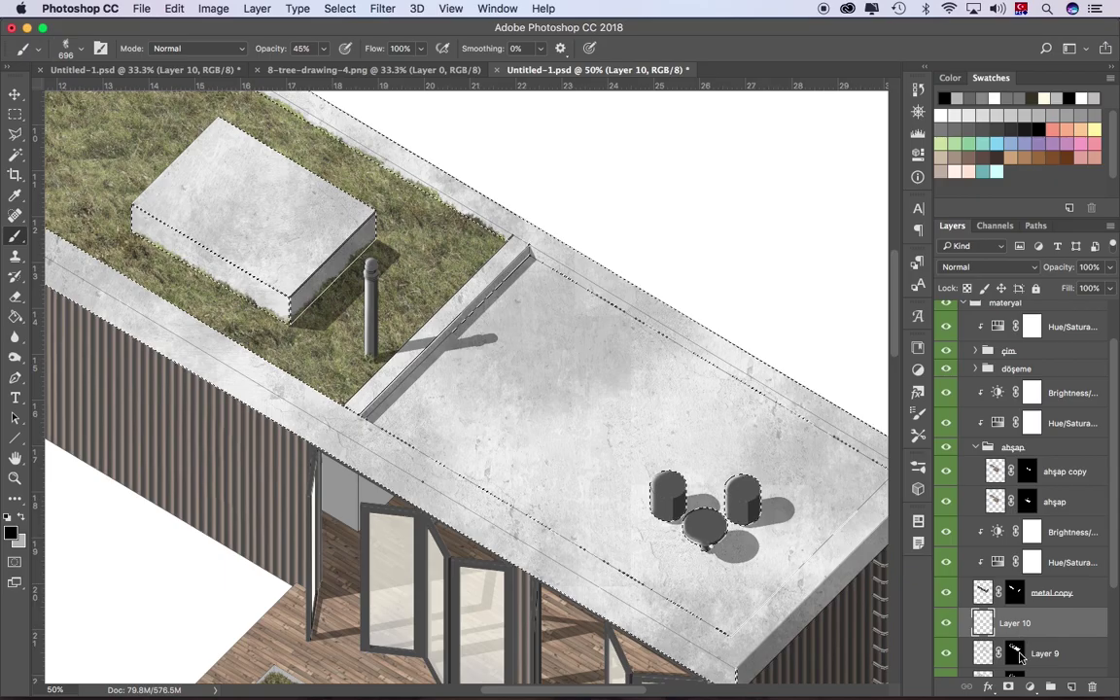
right_click(650, 352)
drag(379, 418, 398, 448)
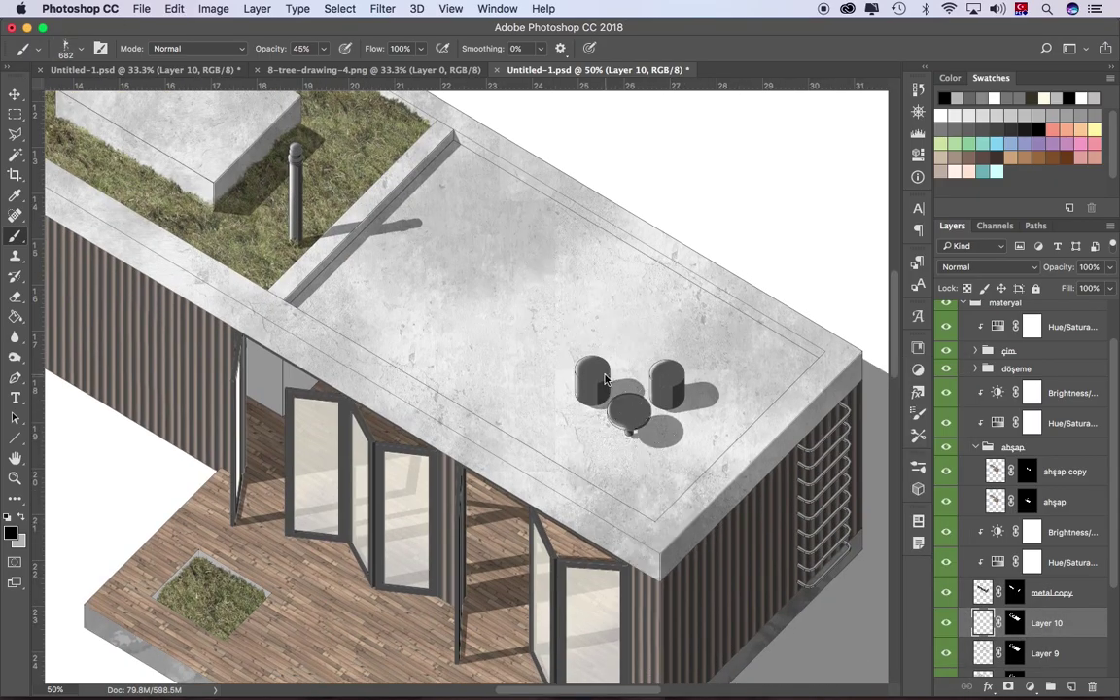
right_click(496, 358)
click(743, 296)
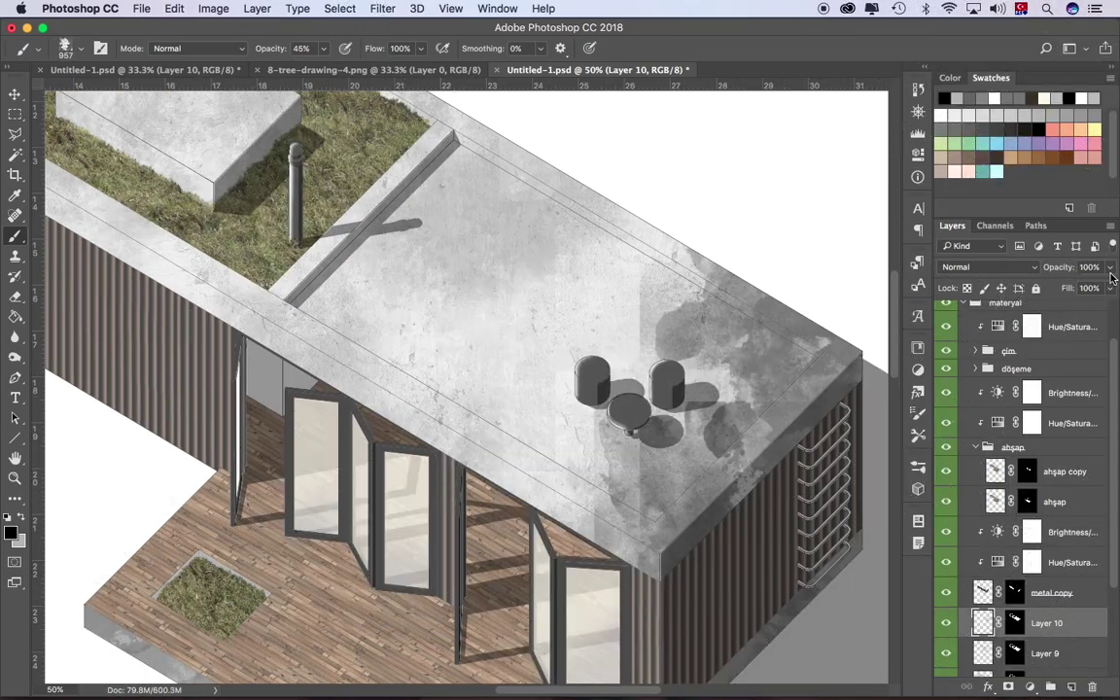
Step: Lower the roof stain layer to about 16% opacity and group the concrete layers into beton
drag(1059, 267, 1030, 266)
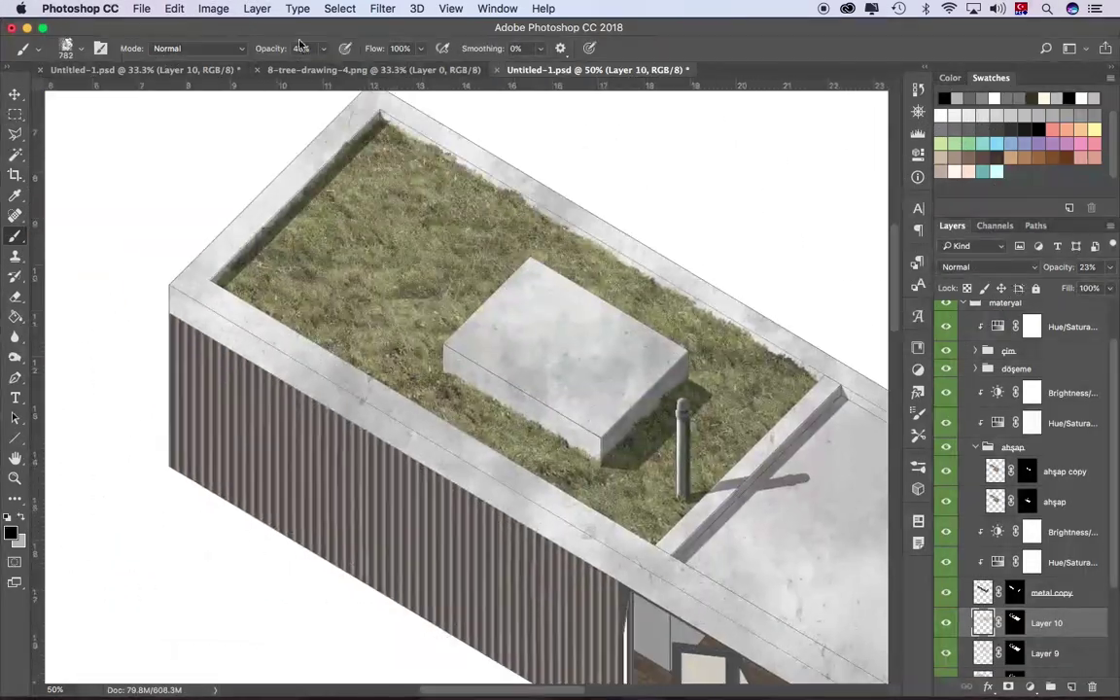
key(z)
drag(1059, 266, 1040, 266)
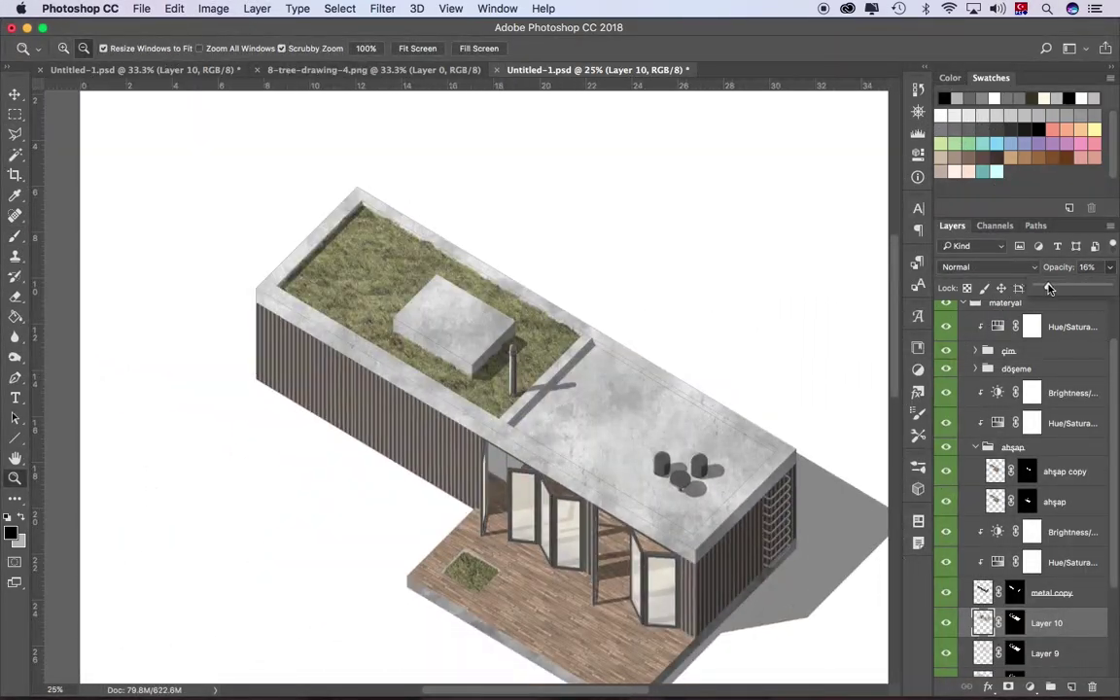
key(super+plus)
scroll(1031, 486, down, 2)
click(1051, 689)
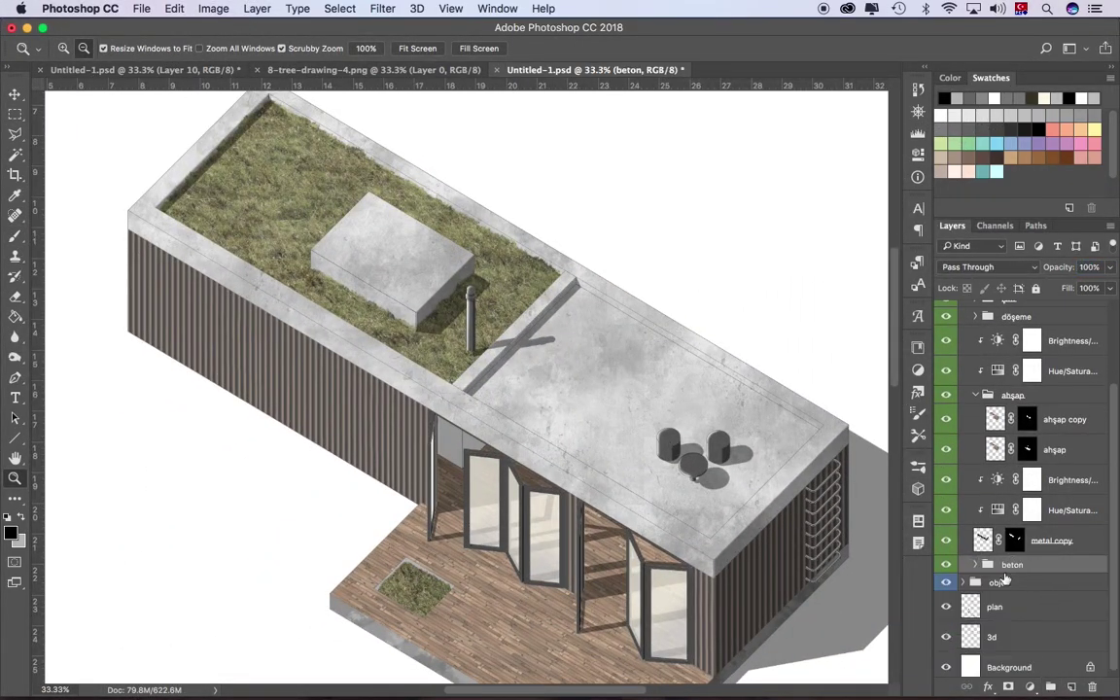
Step: Paint deck stains on Layer 11 at 27% brush opacity and set the layer to 42%
click(1070, 687)
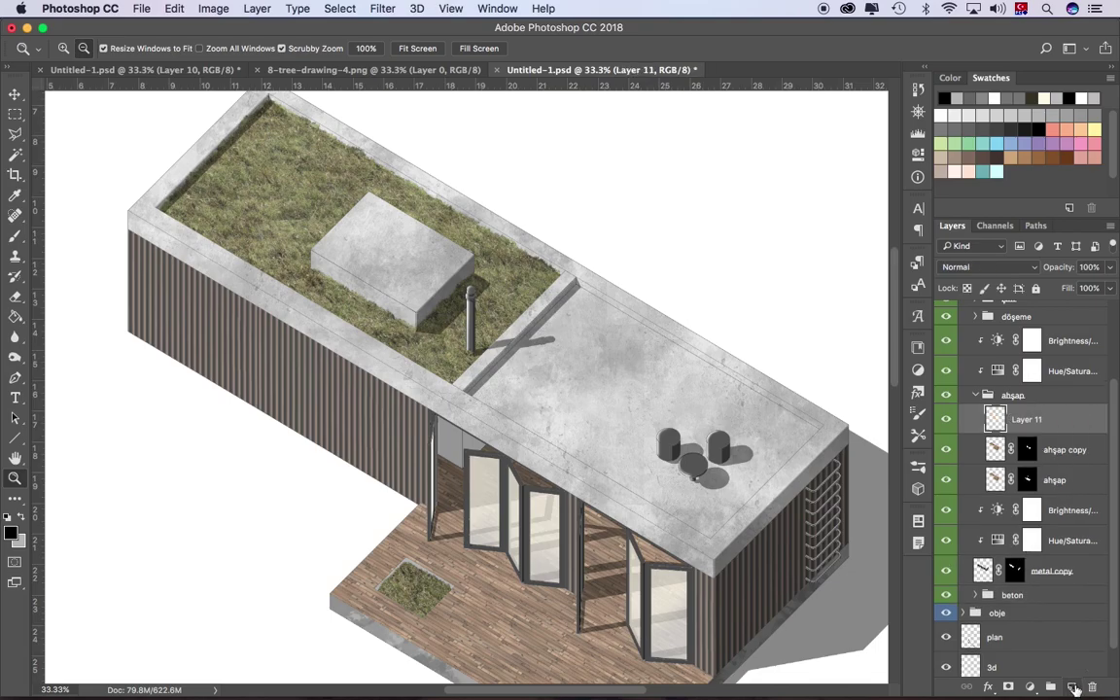
key(b)
scroll(466, 389, down, 3)
drag(1027, 480, 1028, 419)
drag(584, 486, 702, 457)
key(2)
key(7)
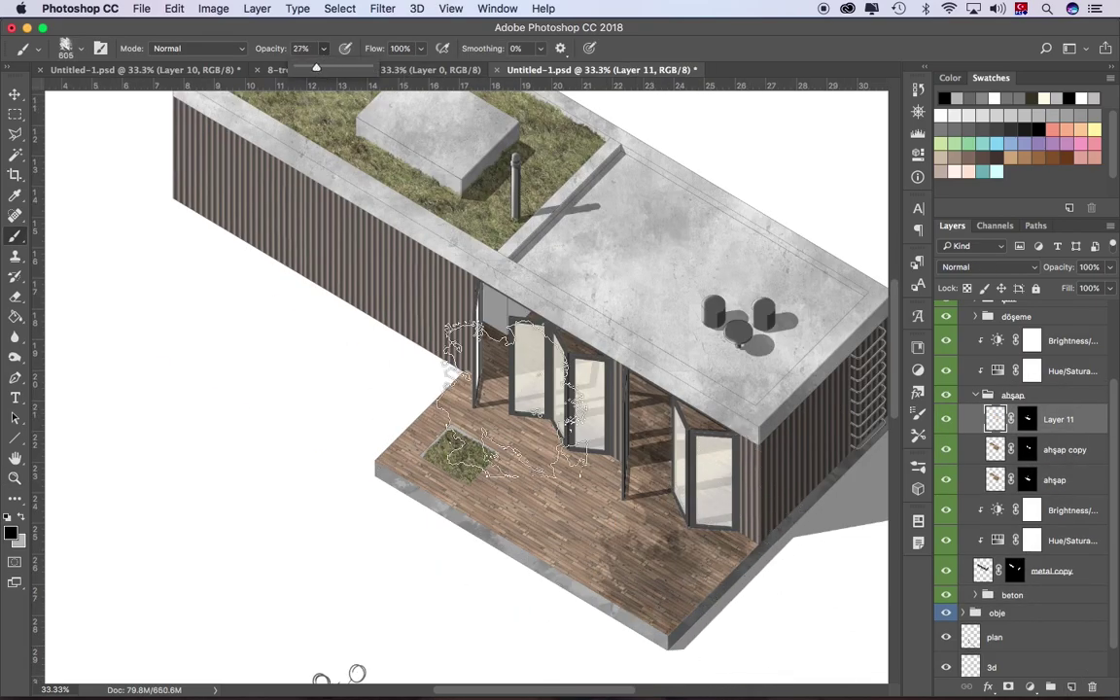
drag(1109, 267, 1102, 287)
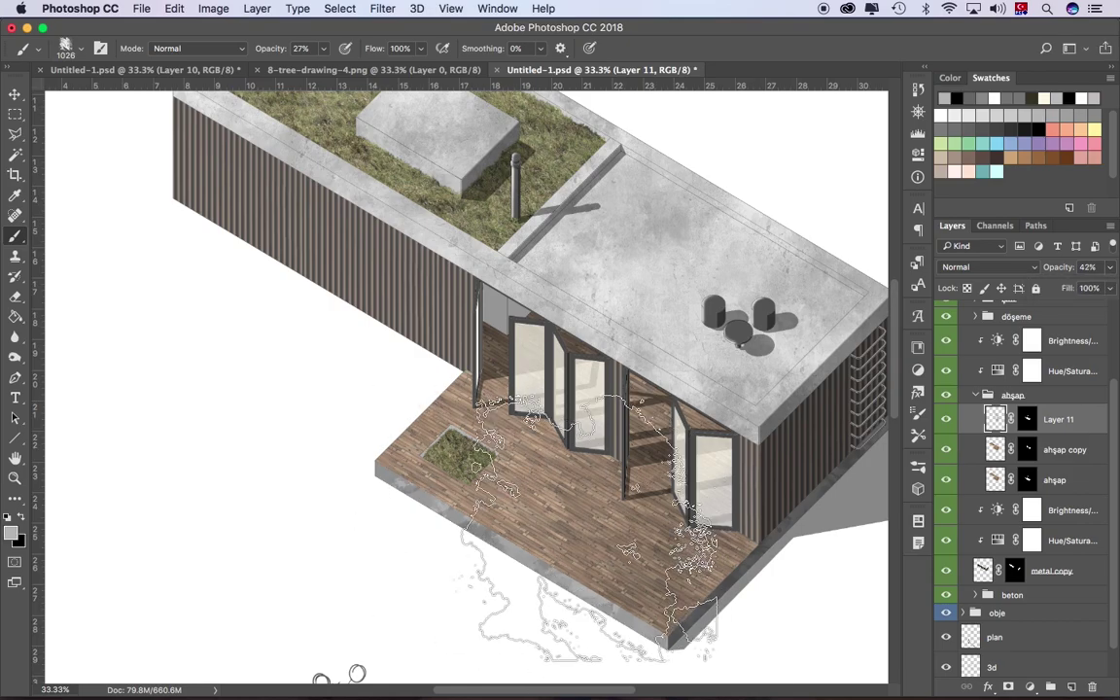
key(x)
Step: Collapse ahşap, clear the selection, and set a 233 px brush on Layer 8
scroll(467, 389, left, 5)
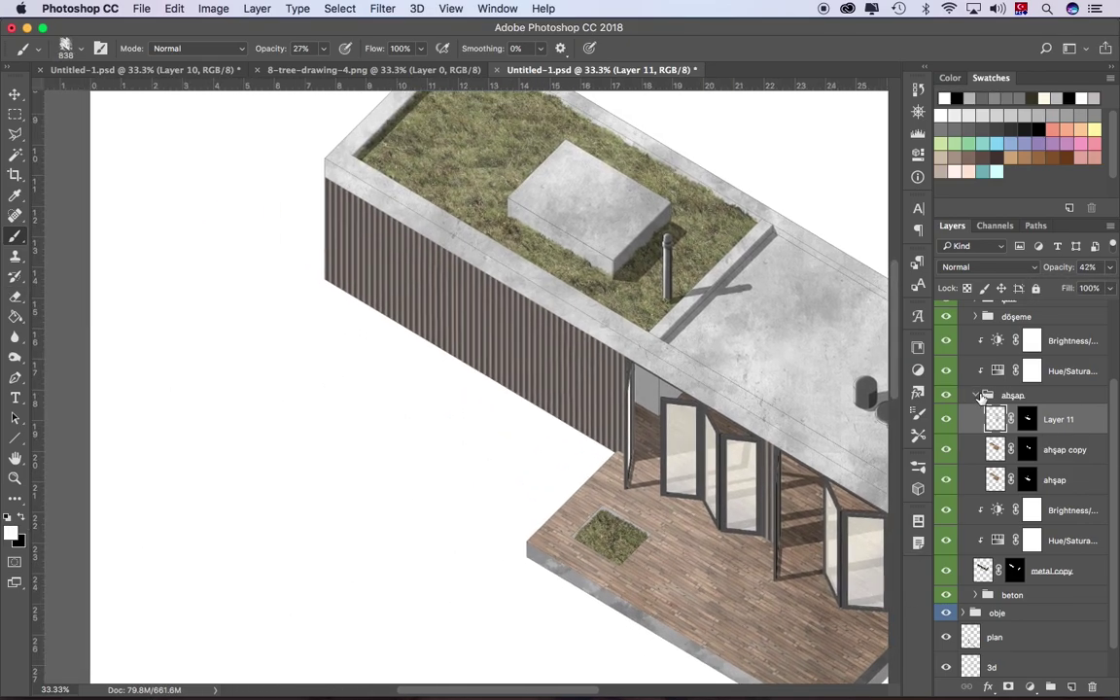
click(975, 394)
scroll(758, 535, down, 3)
key(ctrl+d)
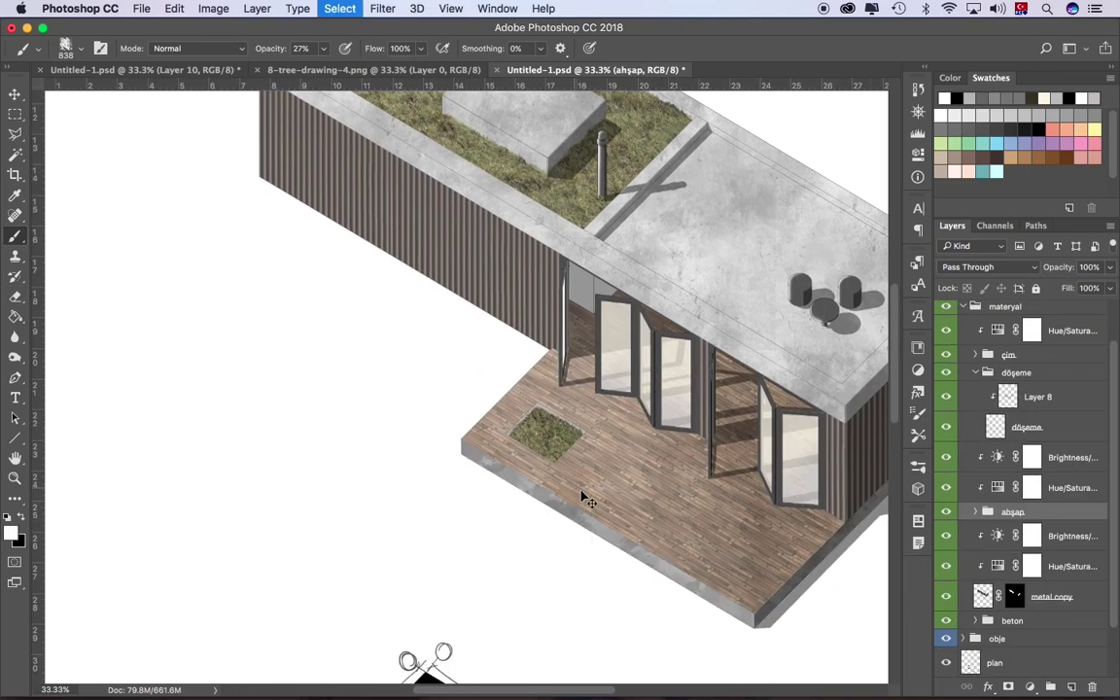
click(1038, 396)
right_click(681, 362)
drag(825, 391, 769, 391)
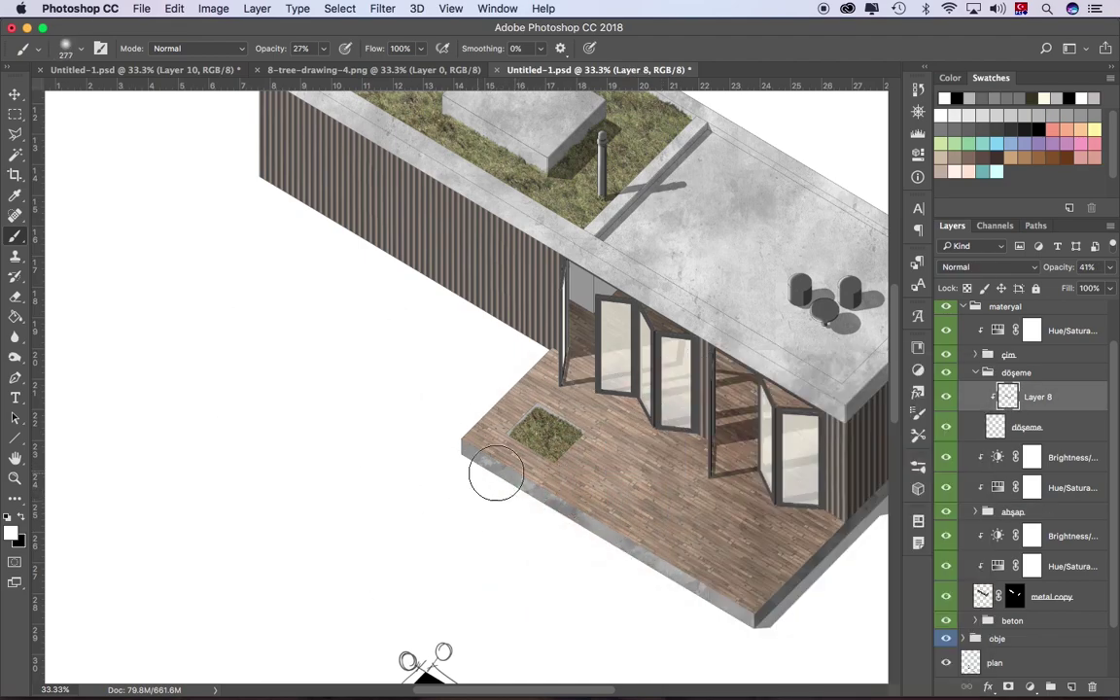
scroll(499, 462, up, 5)
click(1016, 372)
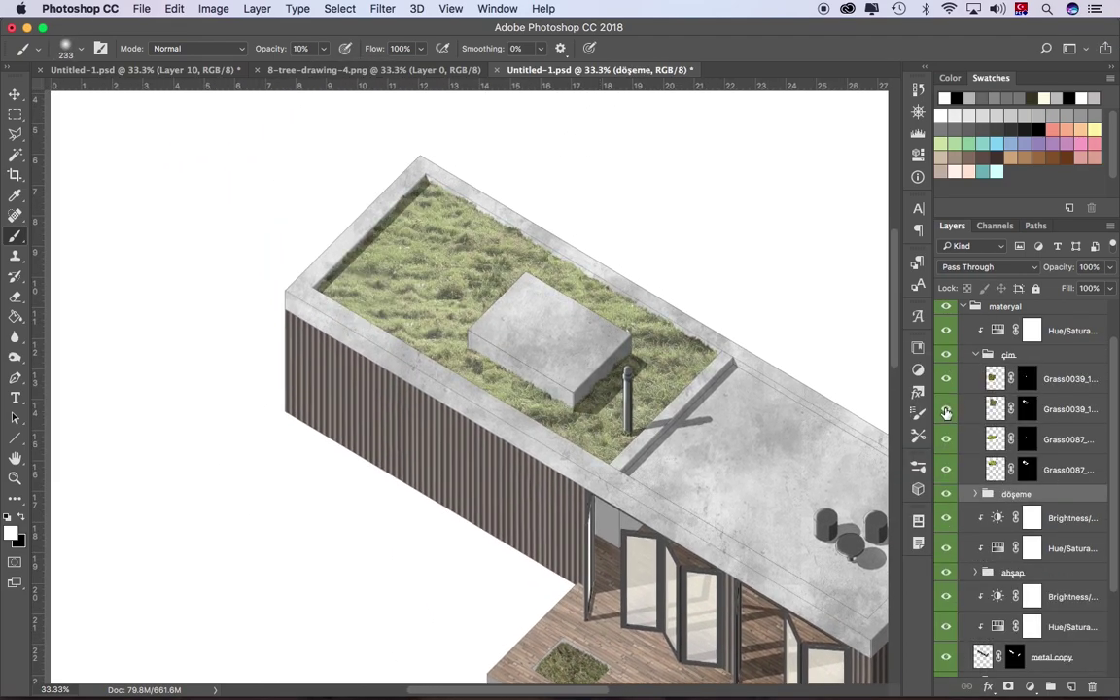
Step: Add Layer 12 in the çim group, paint grass roof stains, and set the layer to 77% opacity
click(1060, 378)
key(ctrl+alt+shift+n)
key(o)
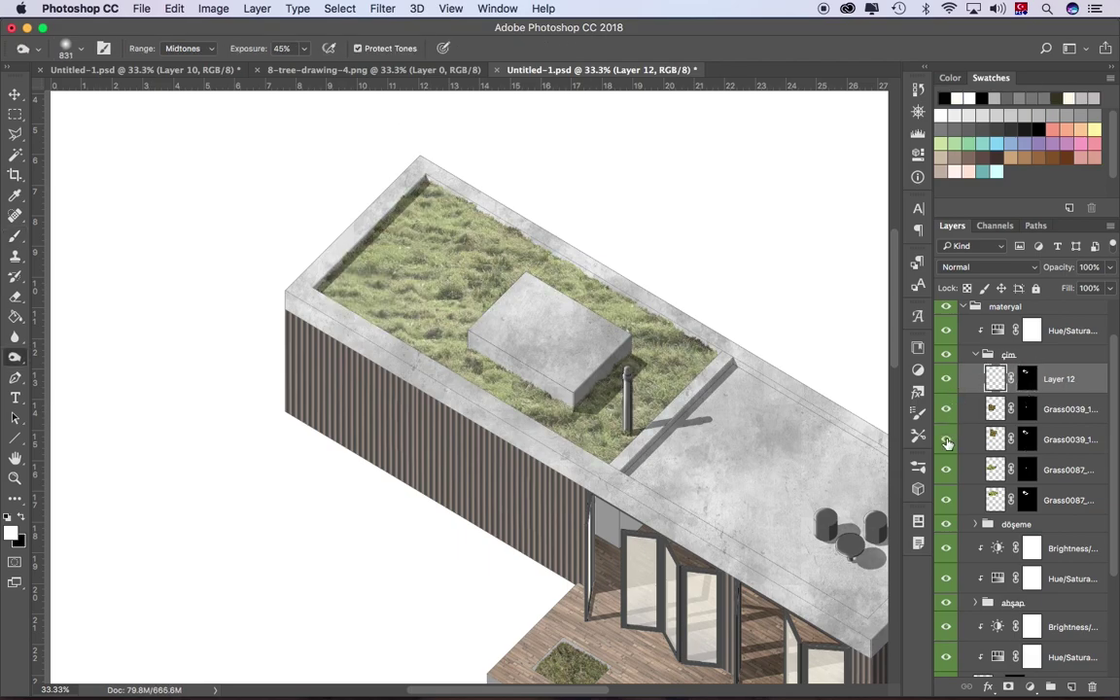
ctrl+click(1027, 409)
drag(611, 465, 340, 292)
key(1)
key(3)
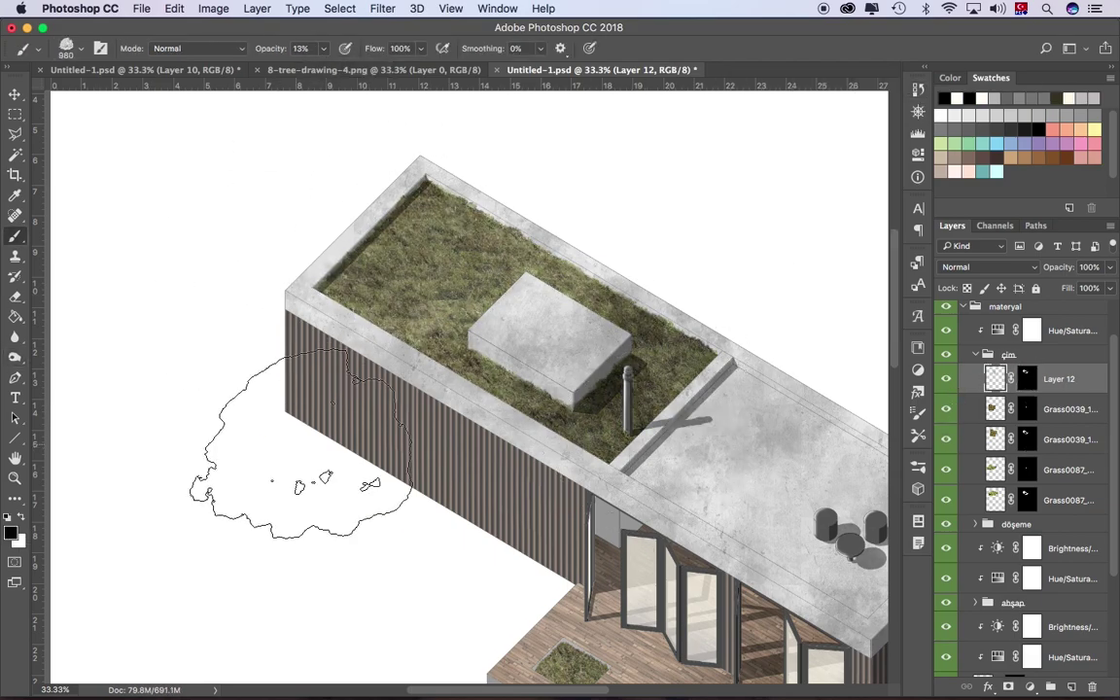
key(z)
key(7)
key(7)
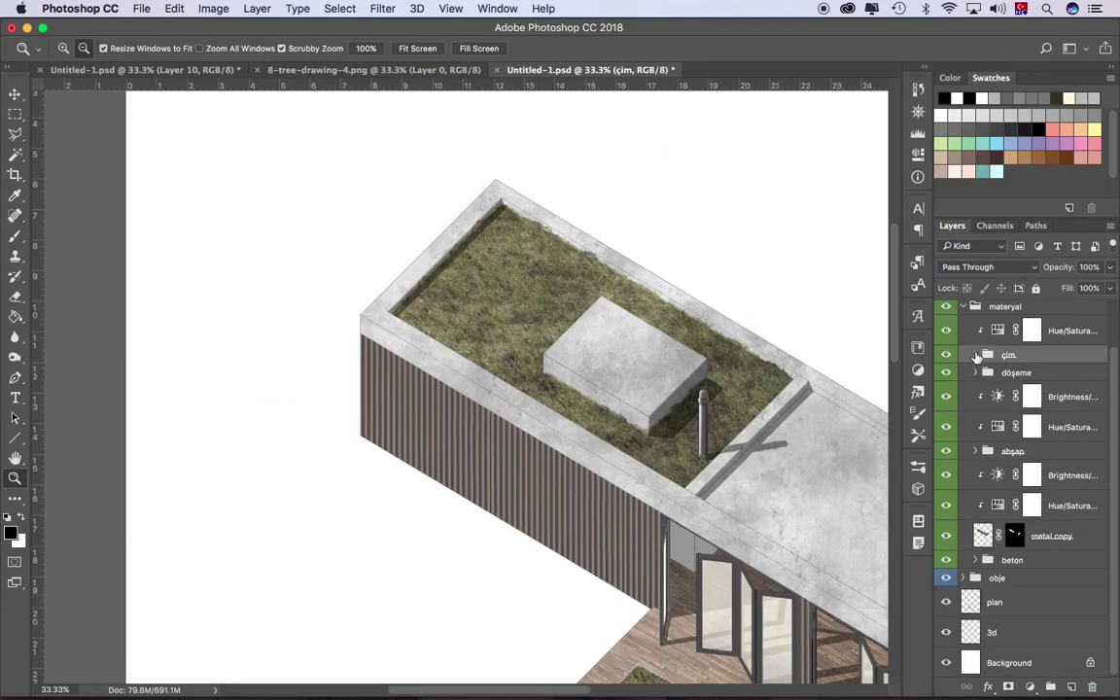
Step: Group the metal wall layers into a 'metal' folder and set a 919 px stain brush
click(1050, 533)
key(v)
ctrl+click(1015, 569)
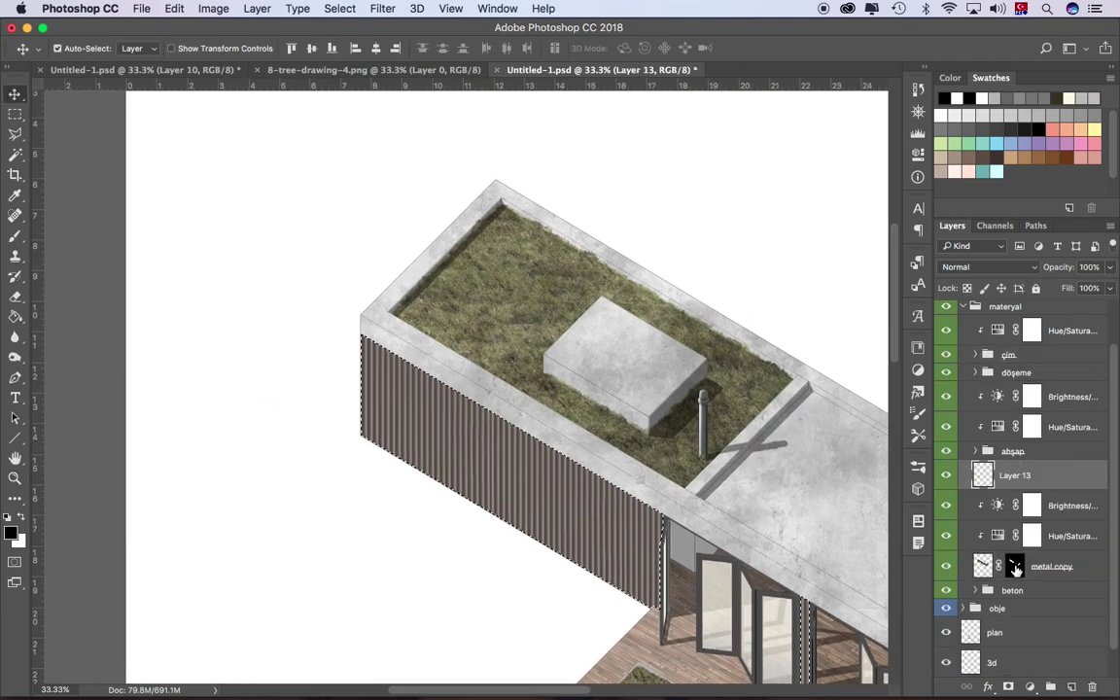
key(ctrl+g)
key(b)
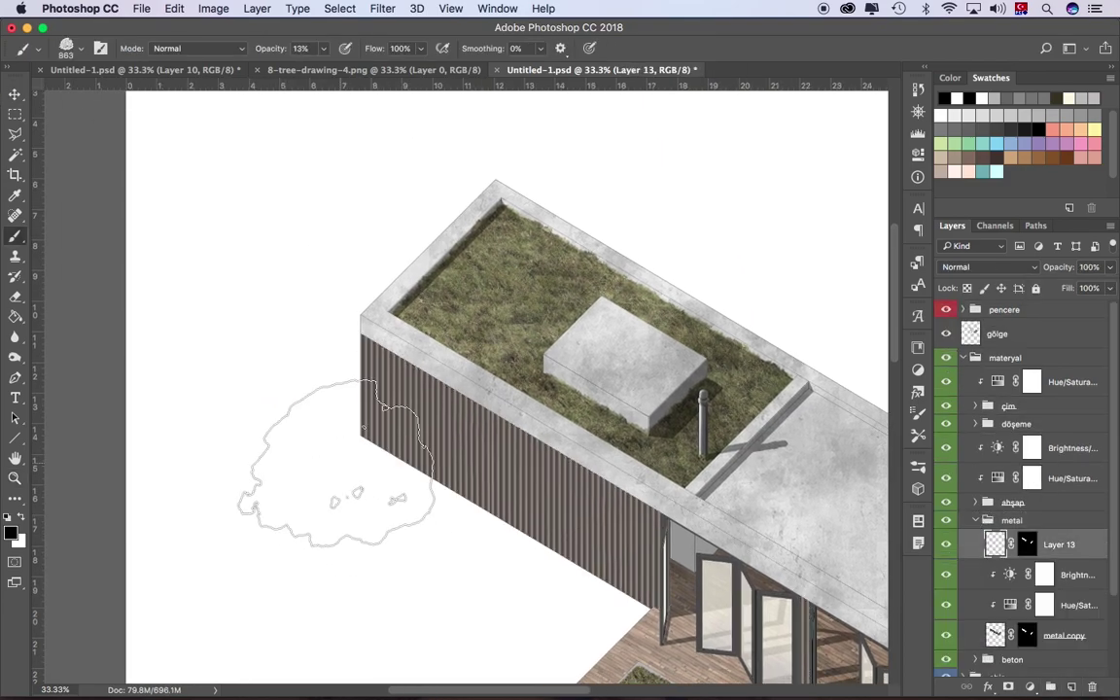
right_click(338, 364)
key(Escape)
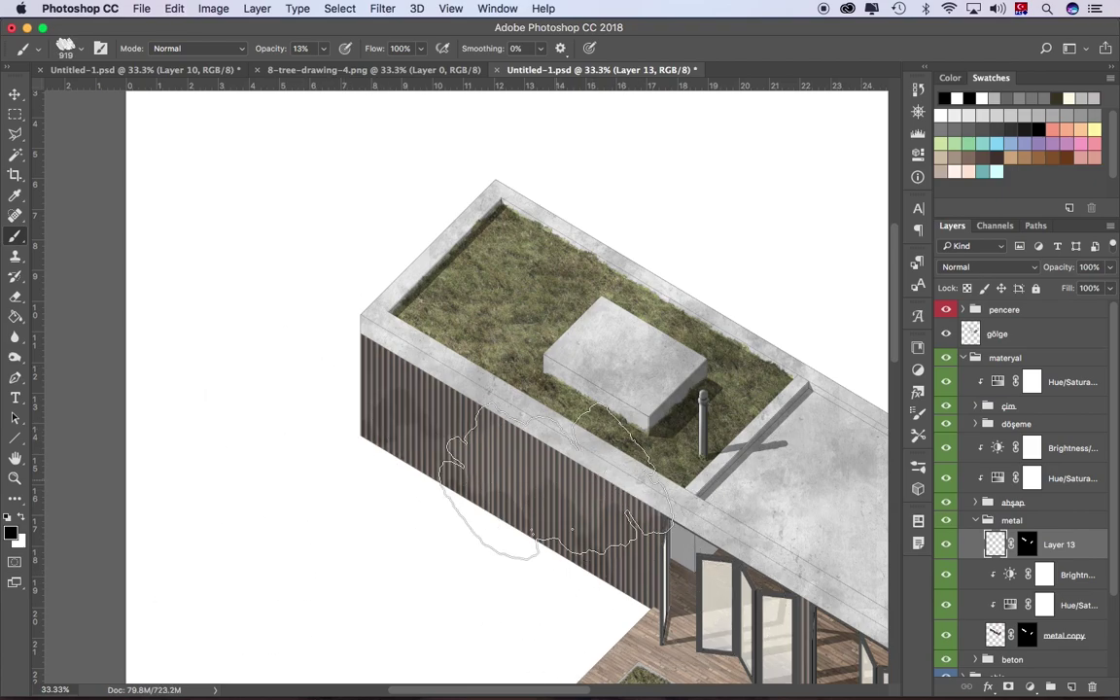
scroll(676, 584, right, 5)
scroll(676, 583, down, 3)
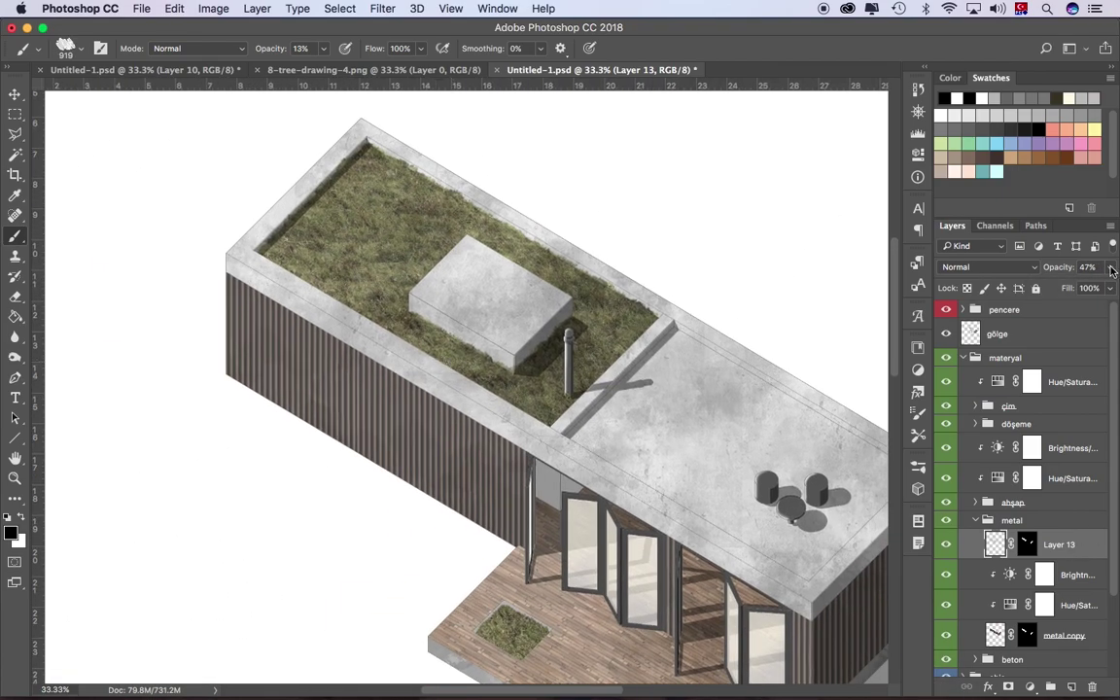
Step: Paint a second wall stain layer with a 380 px tree brush at 45% opacity
right_click(389, 437)
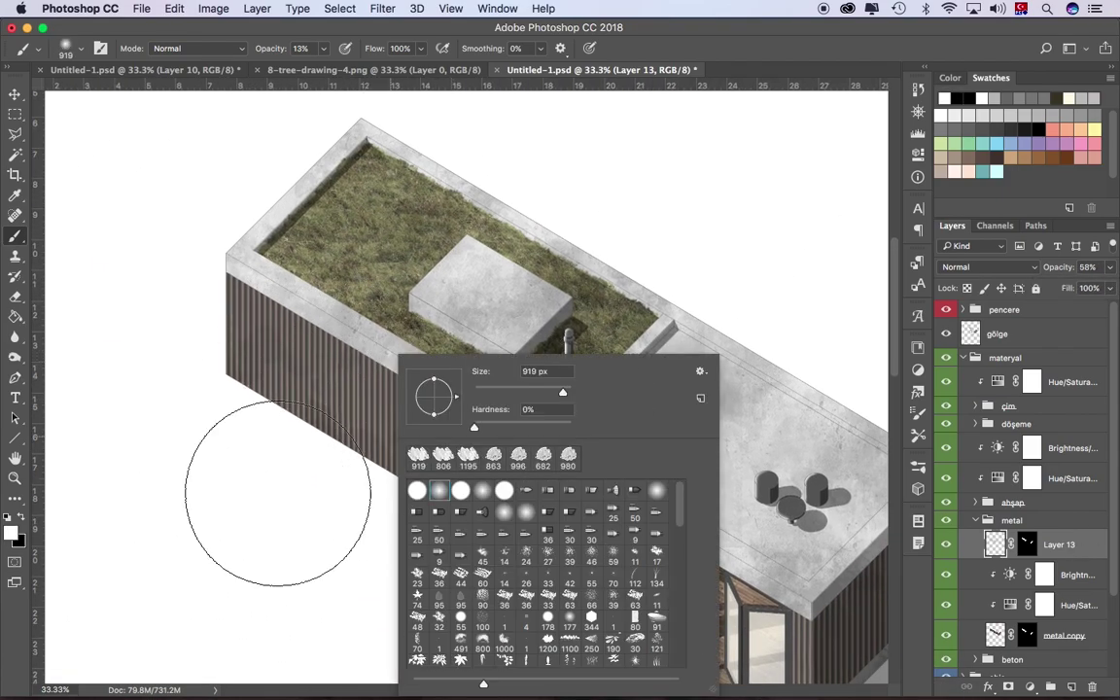
key(ctrl+shift+alt+n)
scroll(296, 438, down, 3)
scroll(297, 438, right, 3)
right_click(698, 355)
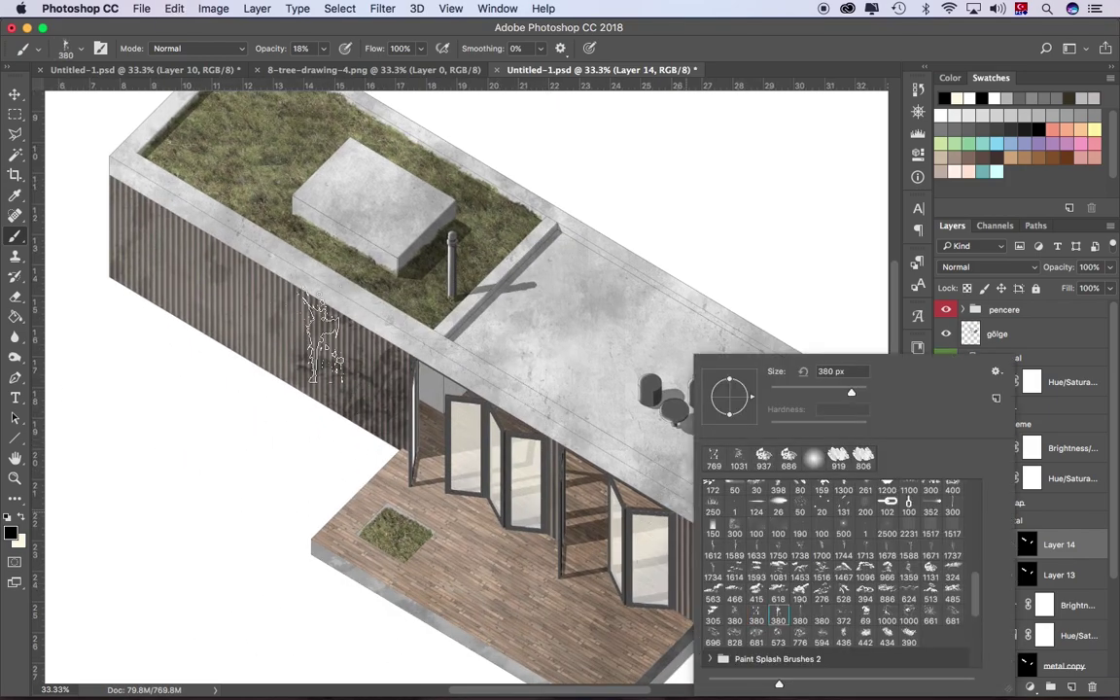
key(Return)
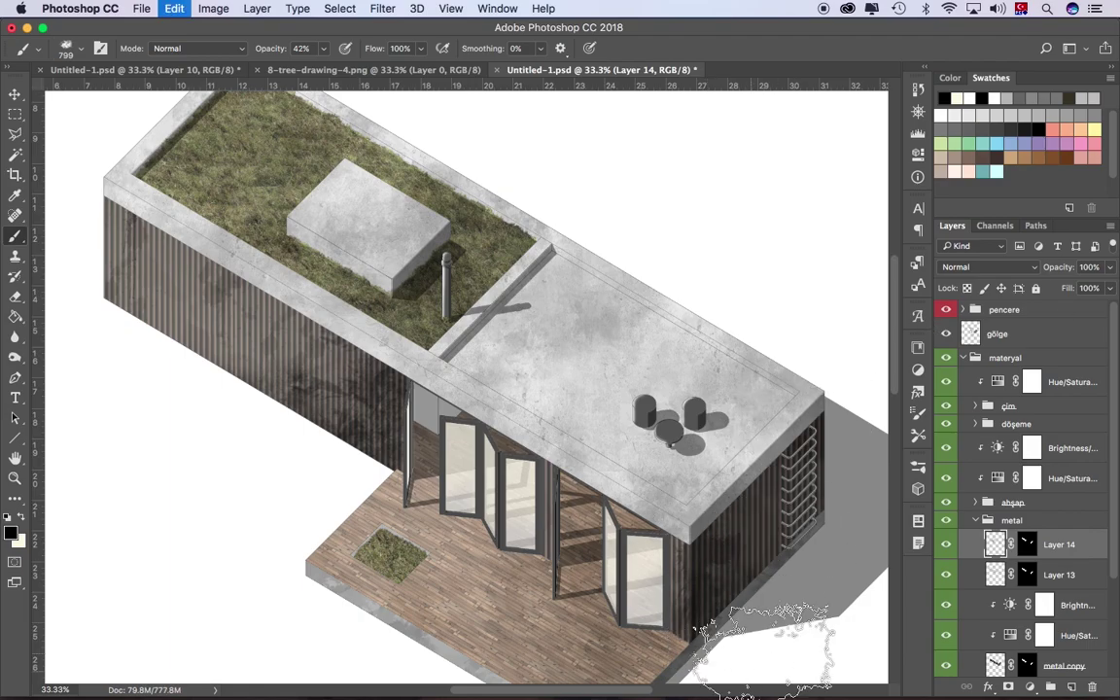
drag(1109, 267, 1069, 290)
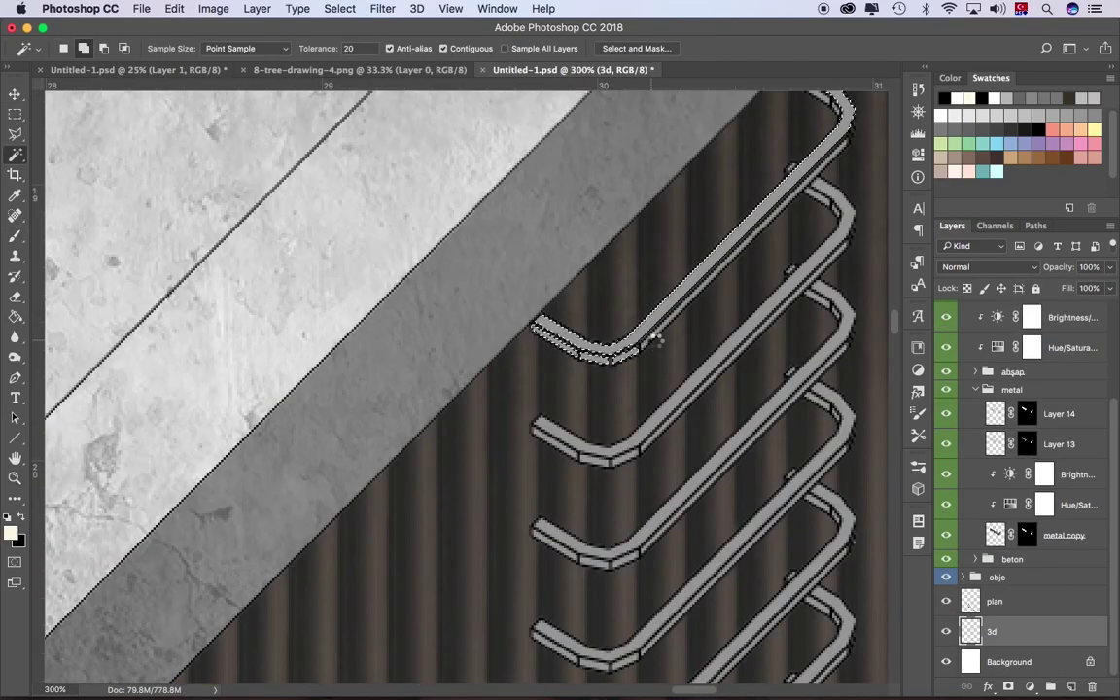
Step: Fill the railing black on Layer 15, hide gölge, and drag two railing copies down the wall
scroll(688, 325, up, 5)
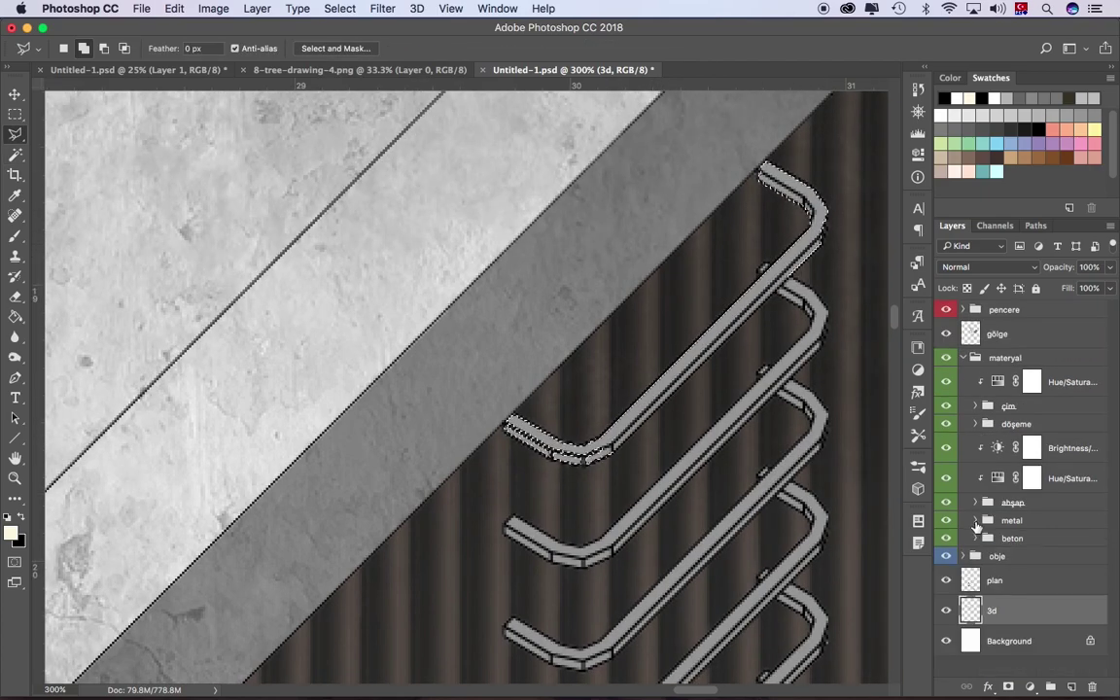
click(1072, 686)
key(d)
key(g)
click(719, 335)
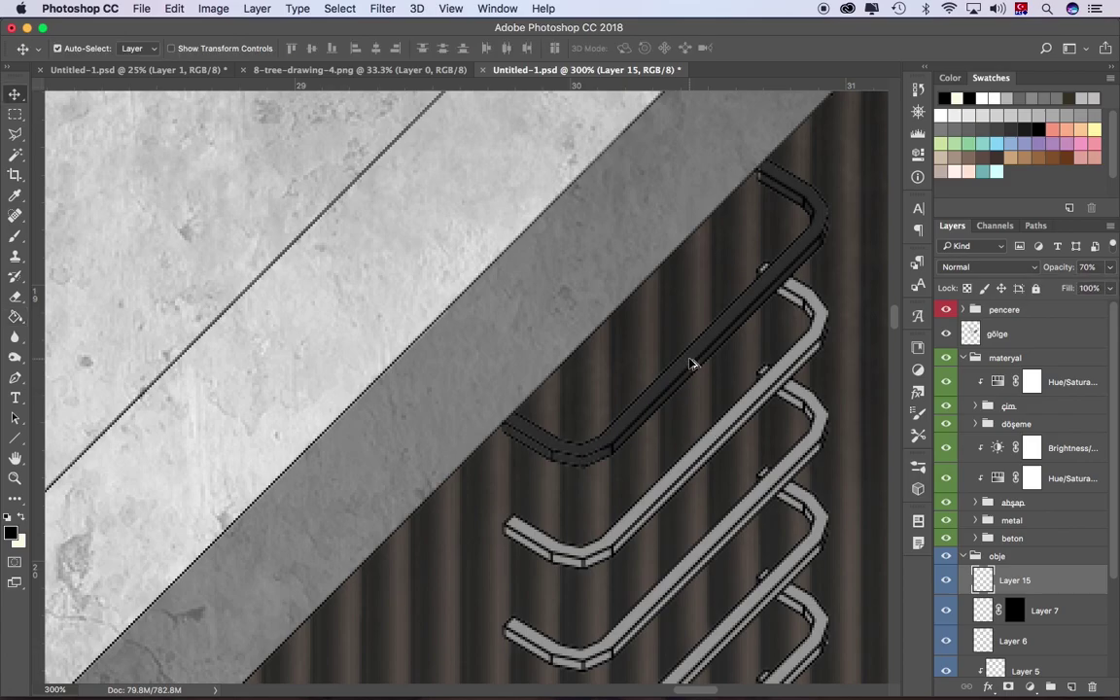
click(945, 333)
drag(727, 325, 727, 525)
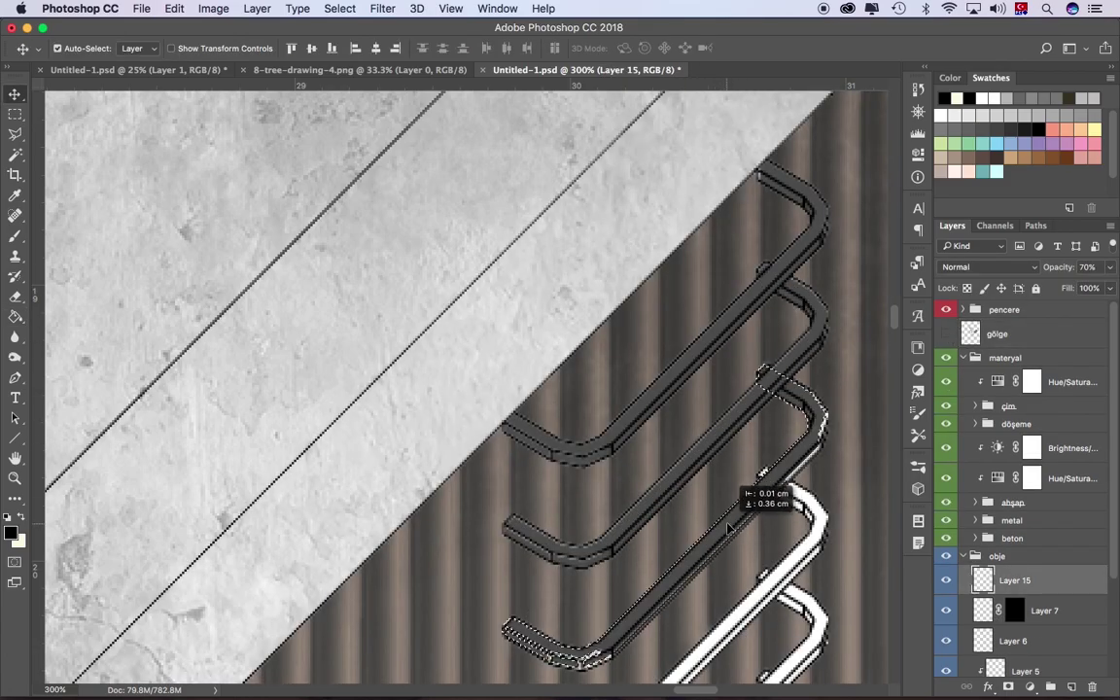
scroll(632, 358, down, 10)
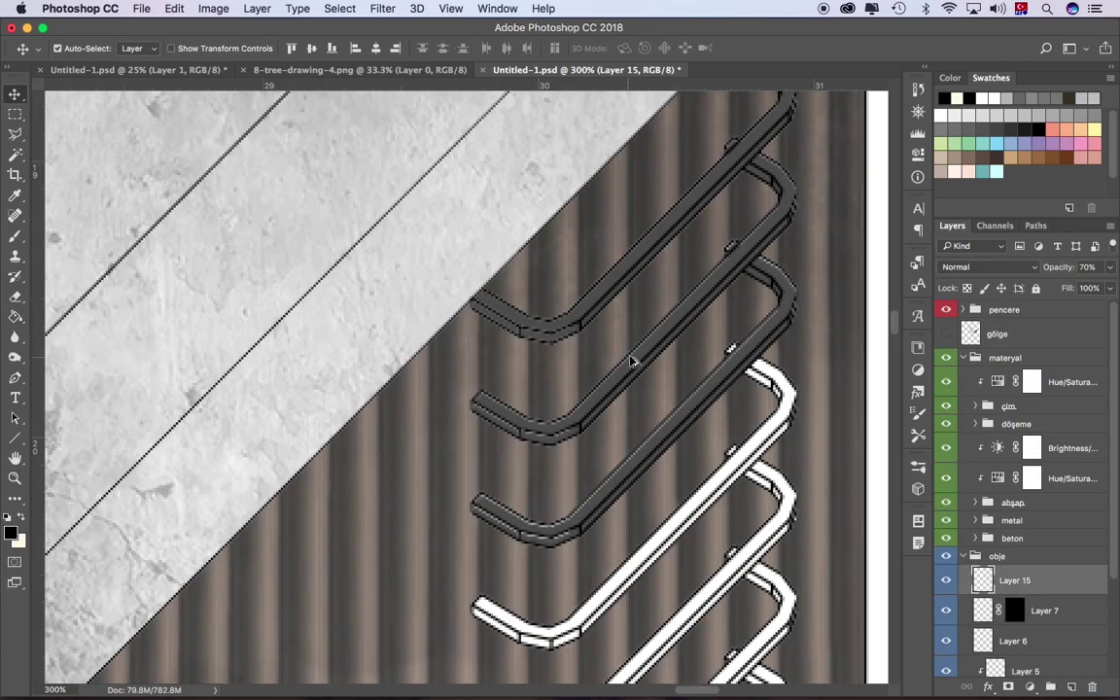
mouse_move(681, 292)
mouse_down()
mouse_move(700, 413)
mouse_move(780, 505)
mouse_up()
scroll(700, 413, down, 10)
key(ctrl+d)
Step: Place the gardening 2 and sitting woman cutouts, shrinking the sitting woman to building scale
key(z)
alt+click(662, 208)
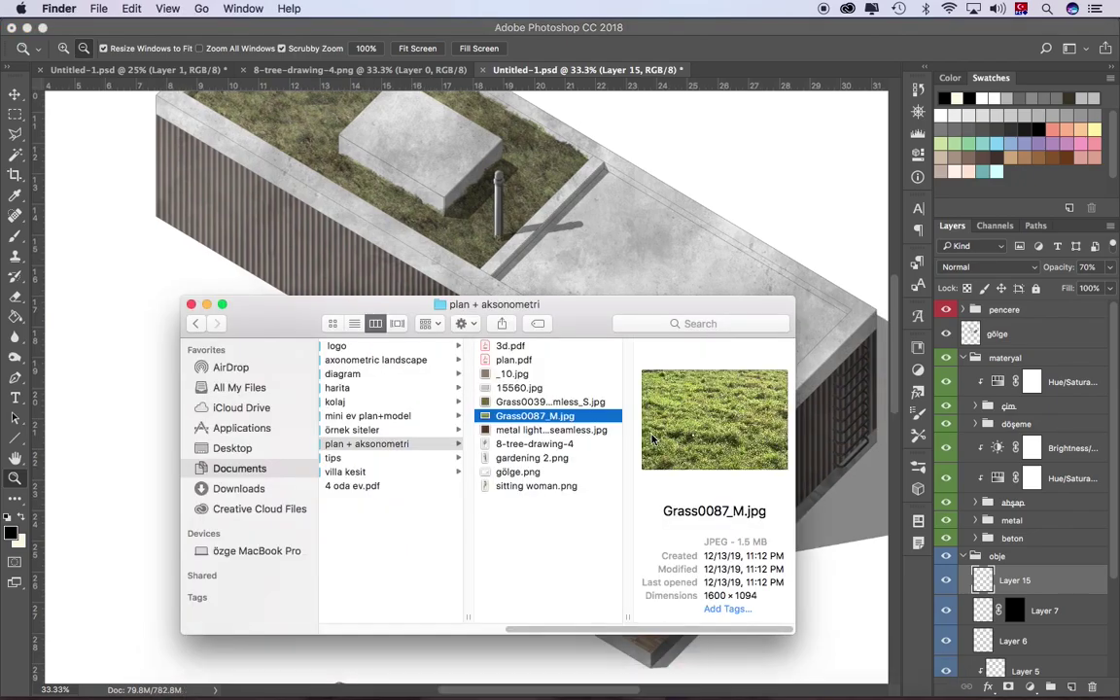
drag(525, 457, 532, 295)
key(Return)
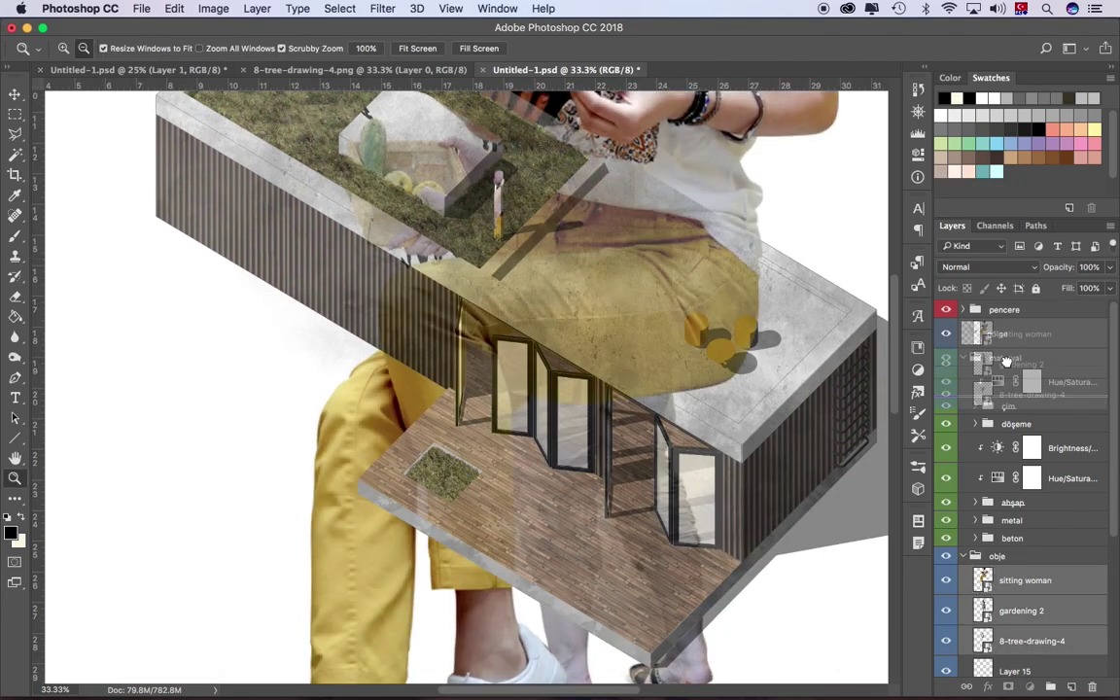
key(ctrl+minus)
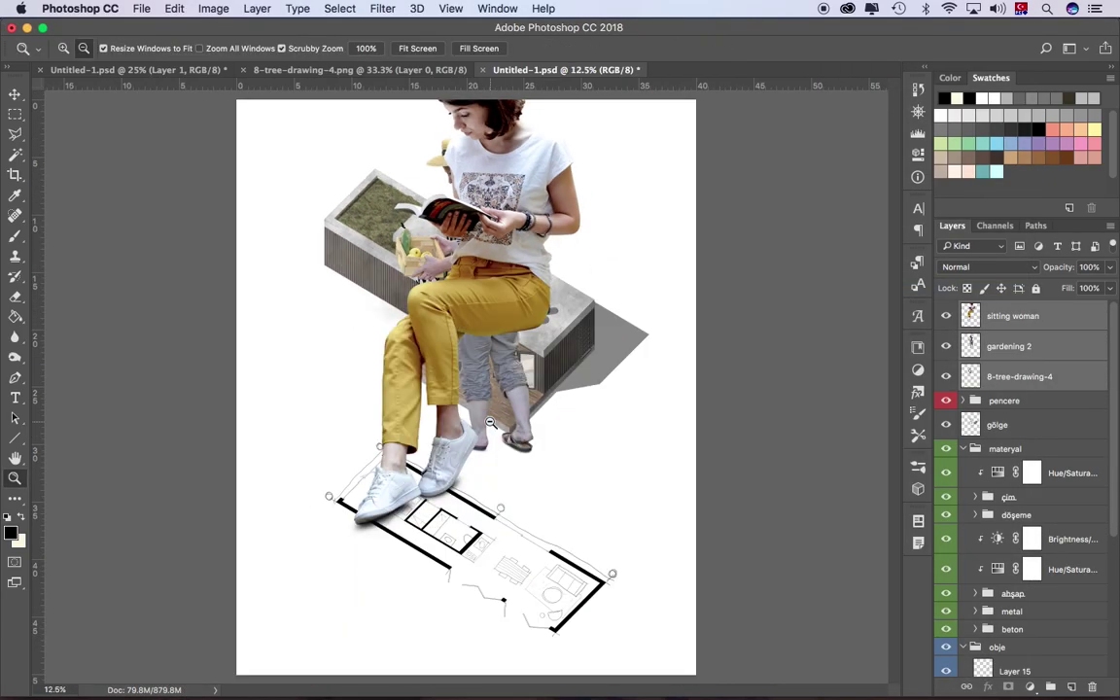
mouse_move(691, 105)
mouse_down()
mouse_move(595, 248)
mouse_move(502, 304)
mouse_up()
key(Return)
click(586, 374)
key(v)
Step: Enlarge and hide the tree, then move the gardener onto the deck and the reader beside the stools
key(ctrl+t)
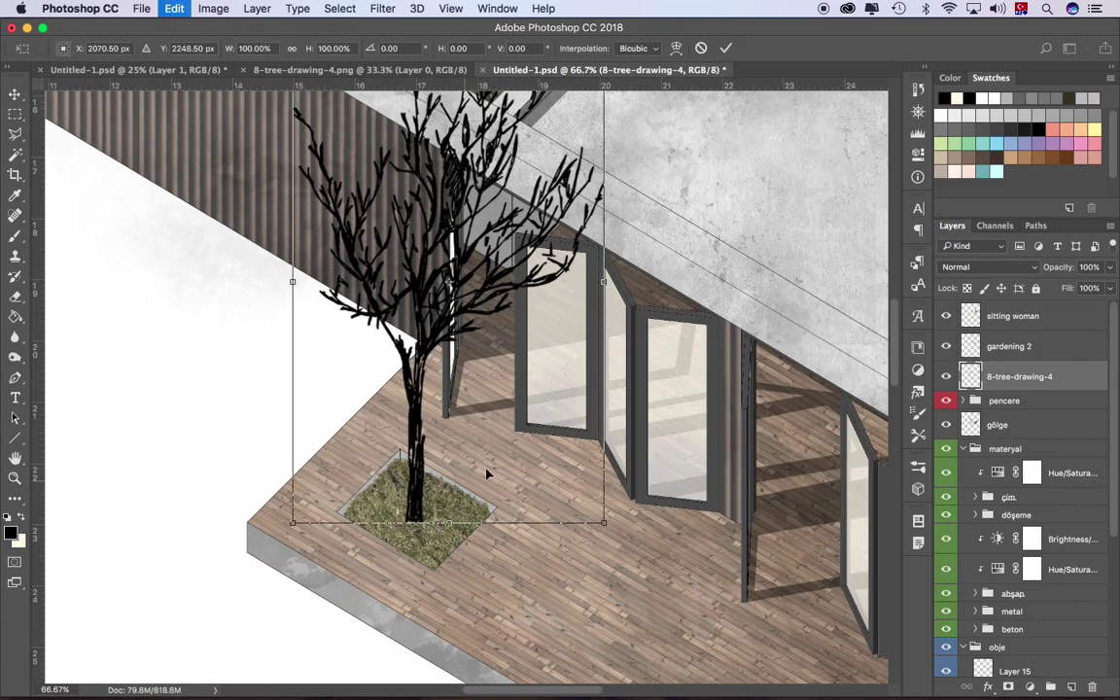
key(Return)
click(946, 377)
mouse_move(642, 321)
mouse_down()
mouse_move(672, 311)
mouse_move(644, 481)
mouse_up()
mouse_move(799, 261)
mouse_down()
mouse_move(520, 491)
mouse_move(598, 170)
mouse_up()
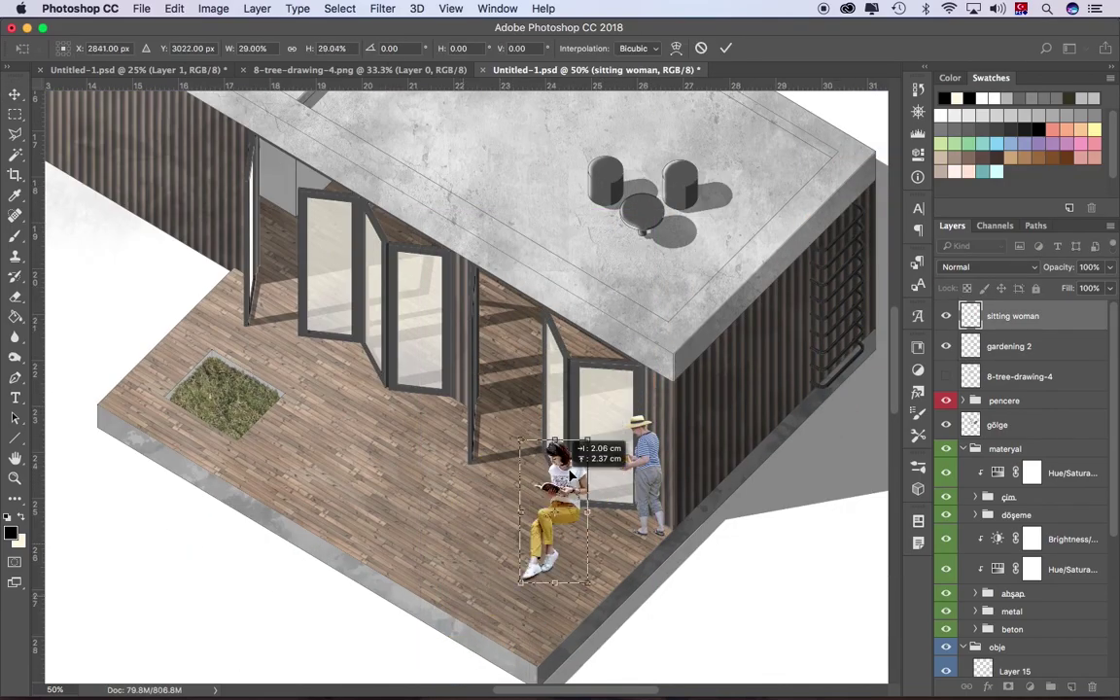
scroll(653, 485, up, 5)
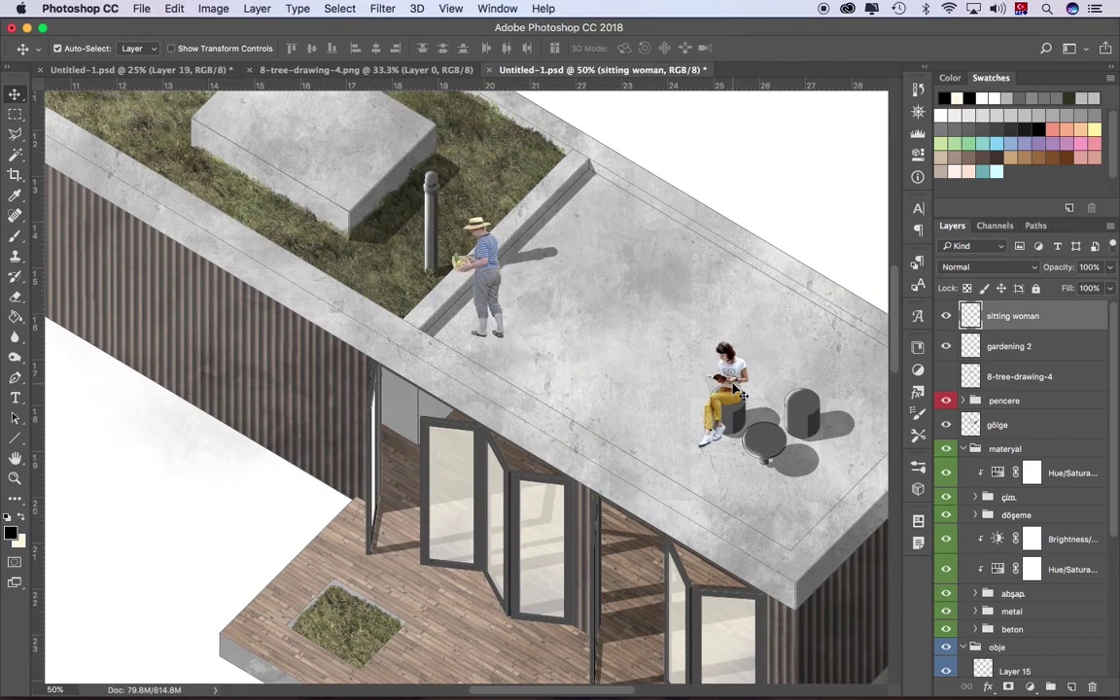
key(super+plus)
key(super+u)
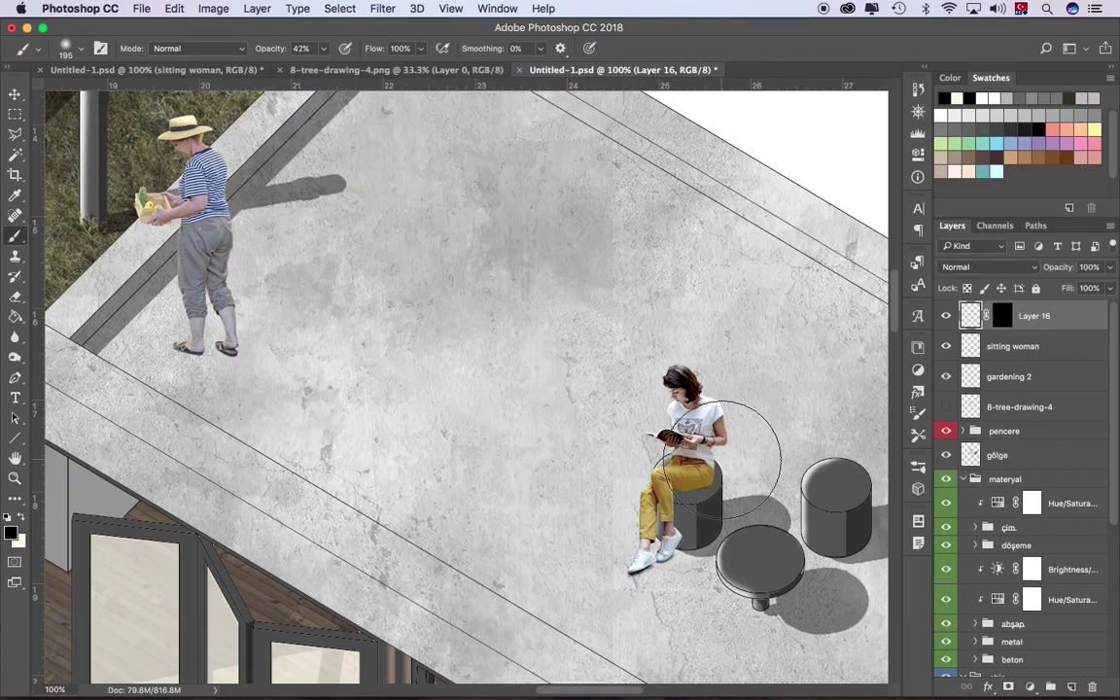
Step: Lower Layer 16 to 79%, then duplicate the sitting woman and rotate the copy along the floor
drag(1109, 267, 1094, 290)
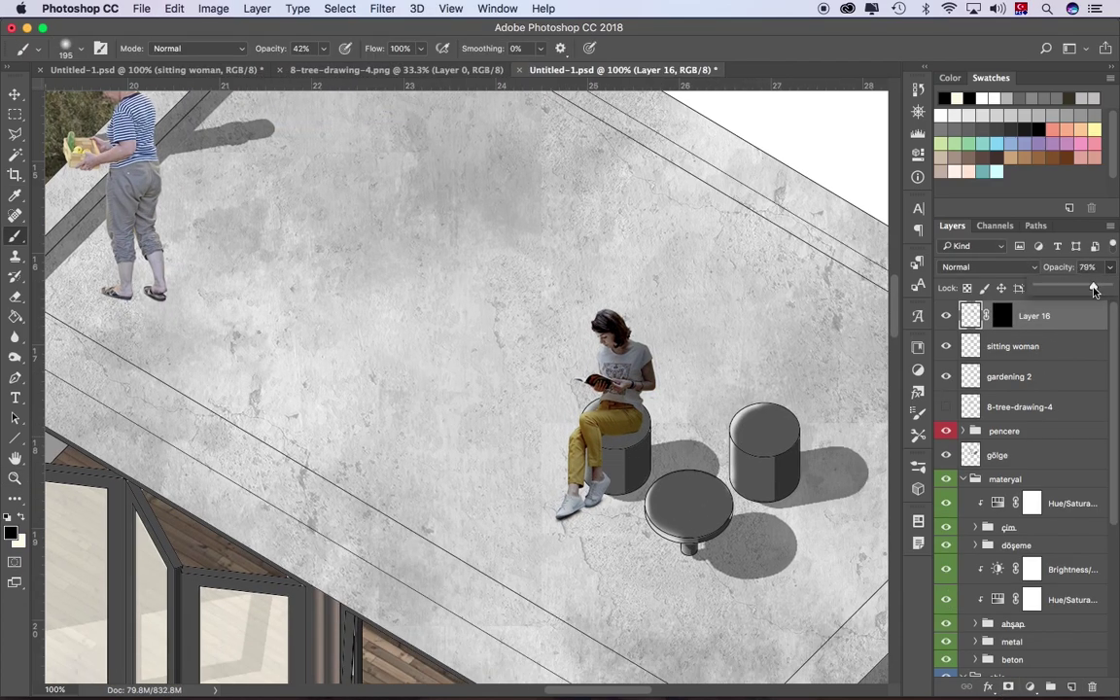
drag(574, 326, 590, 301)
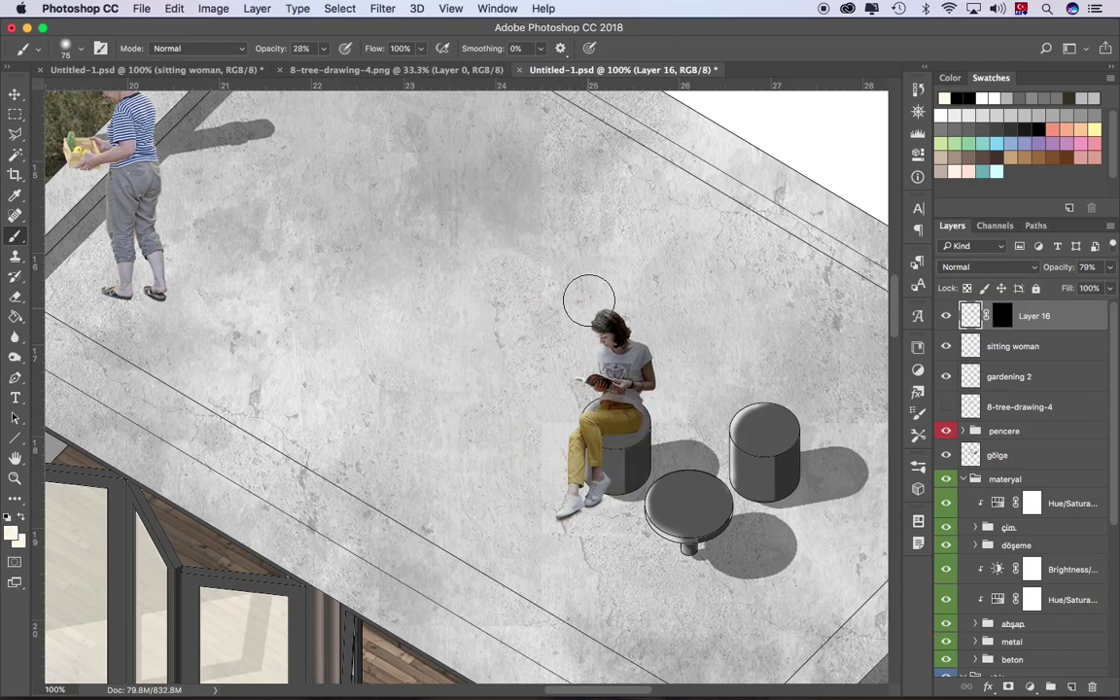
drag(613, 389, 687, 415)
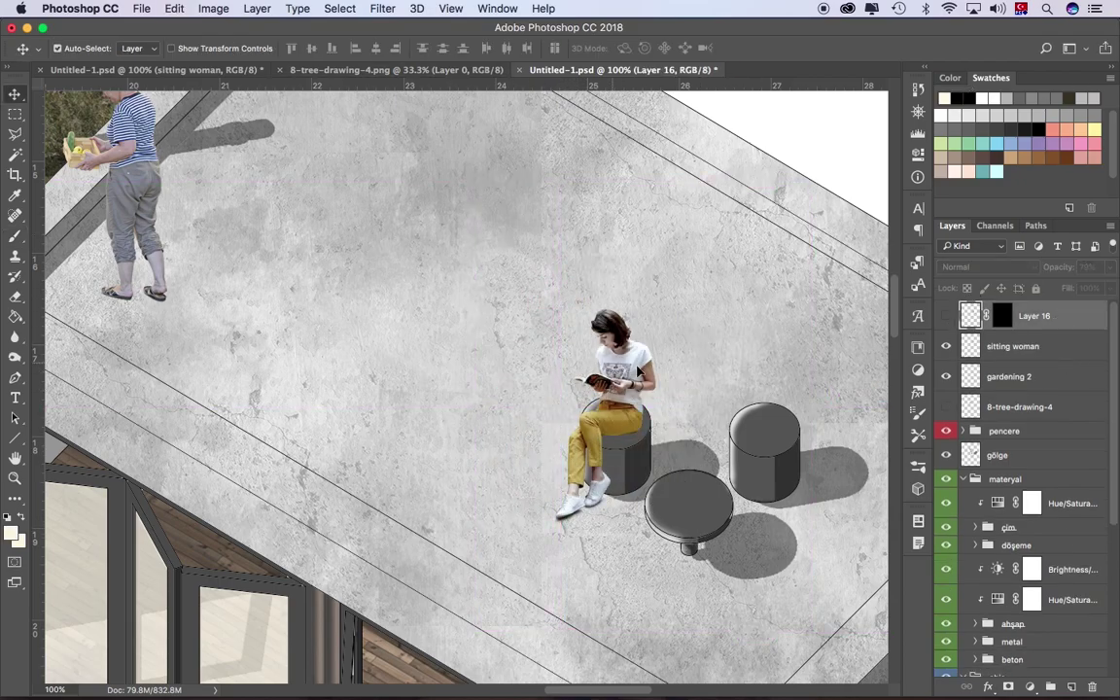
key(ctrl+t)
mouse_move(741, 334)
mouse_down()
mouse_move(808, 470)
mouse_move(803, 482)
mouse_up()
drag(663, 452, 645, 483)
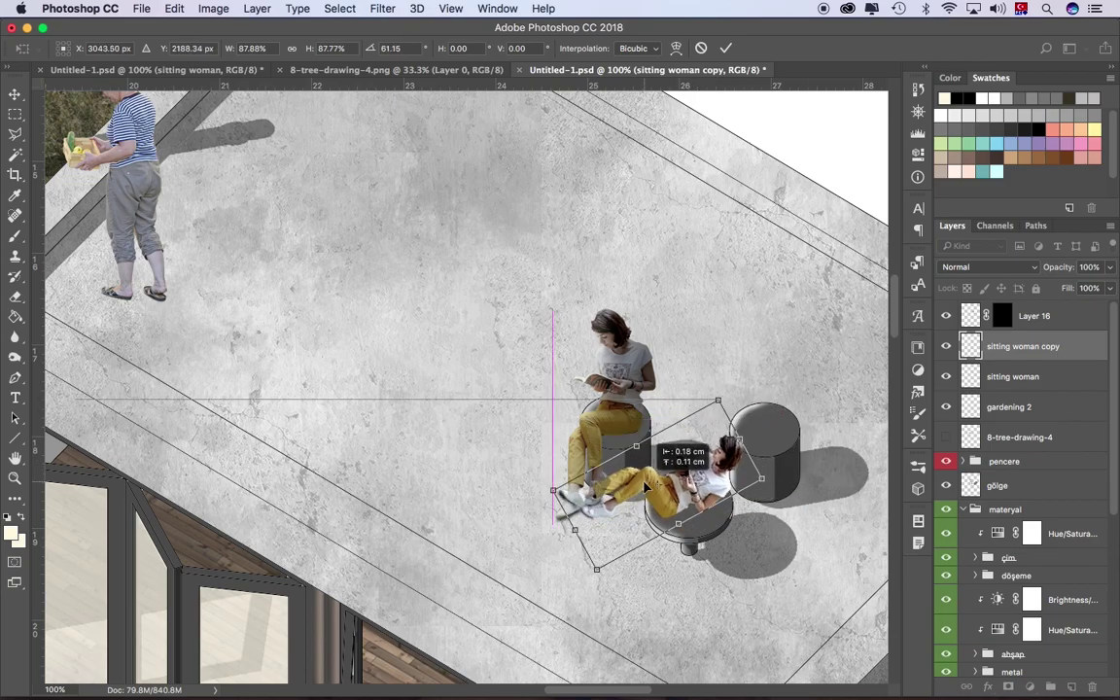
key(Return)
Step: Blacken the copy with Lightness -100, move it beneath the woman, and squash it flat
key(ctrl+u)
drag(355, 500, 430, 500)
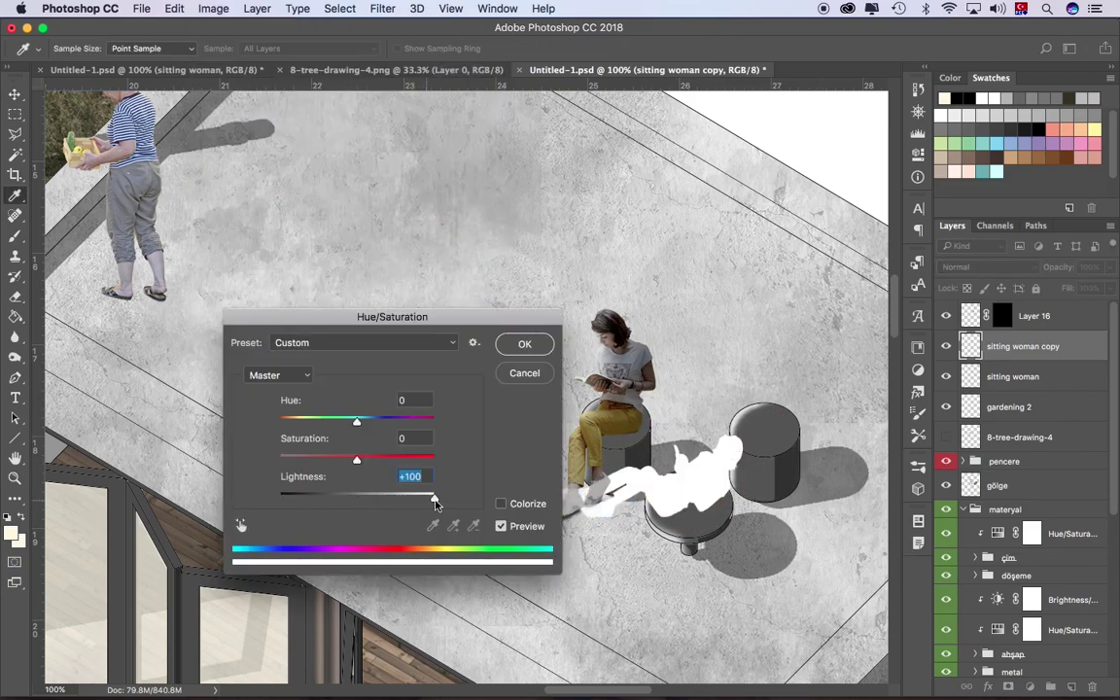
text(-100)
key(Return)
drag(1009, 369, 1009, 385)
click(174, 8)
click(205, 335)
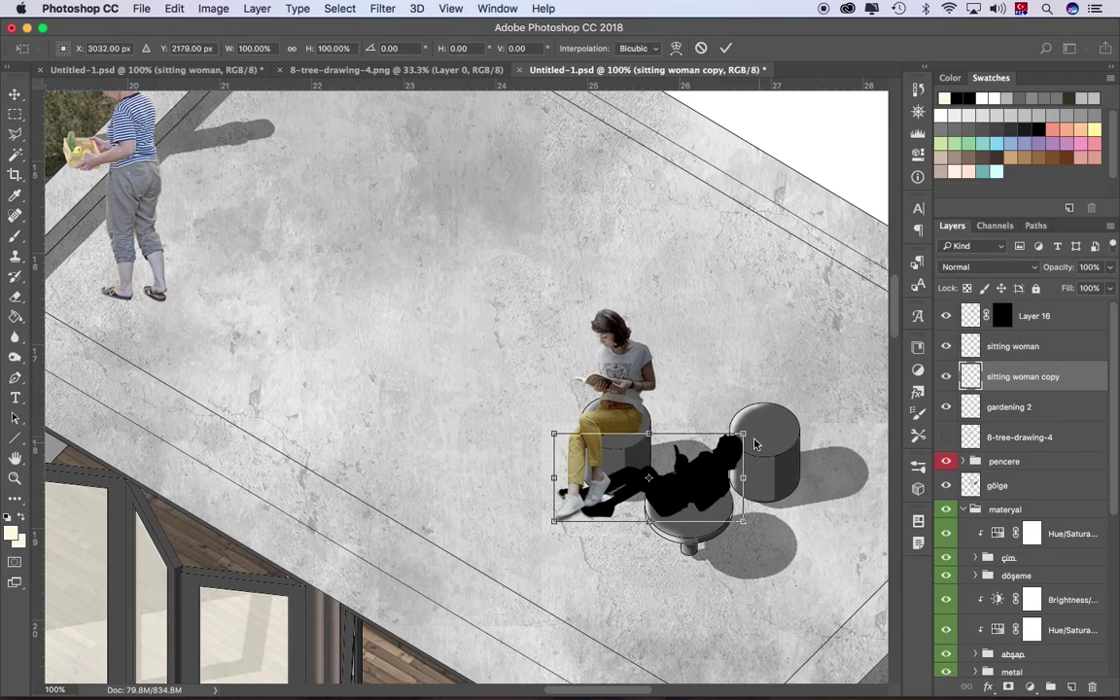
drag(740, 525, 750, 528)
drag(720, 489, 722, 487)
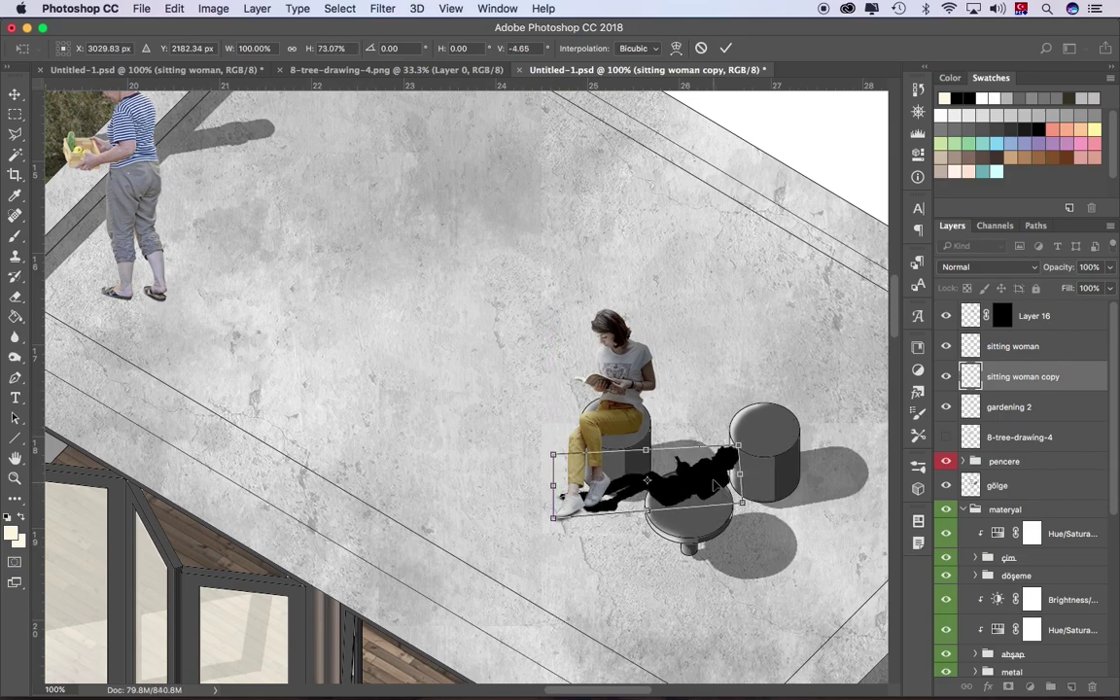
key(Return)
click(1031, 686)
Step: Mask the shadow off the stool and set the shadow layer to 40% opacity
key(z)
click(649, 476)
click(584, 497)
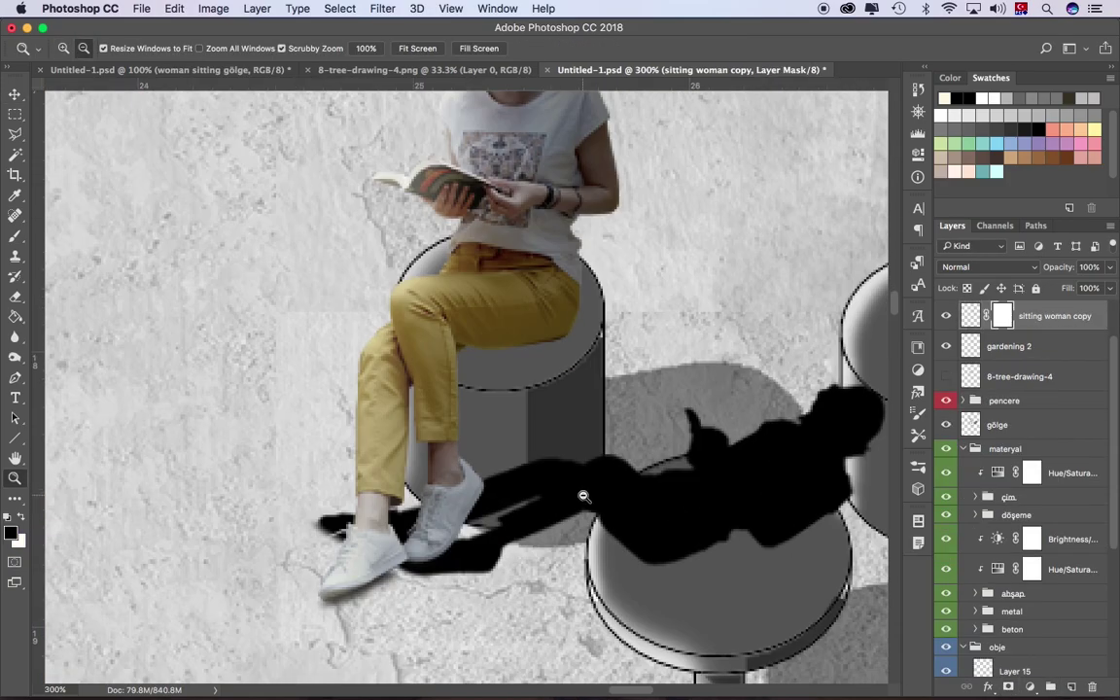
key(b)
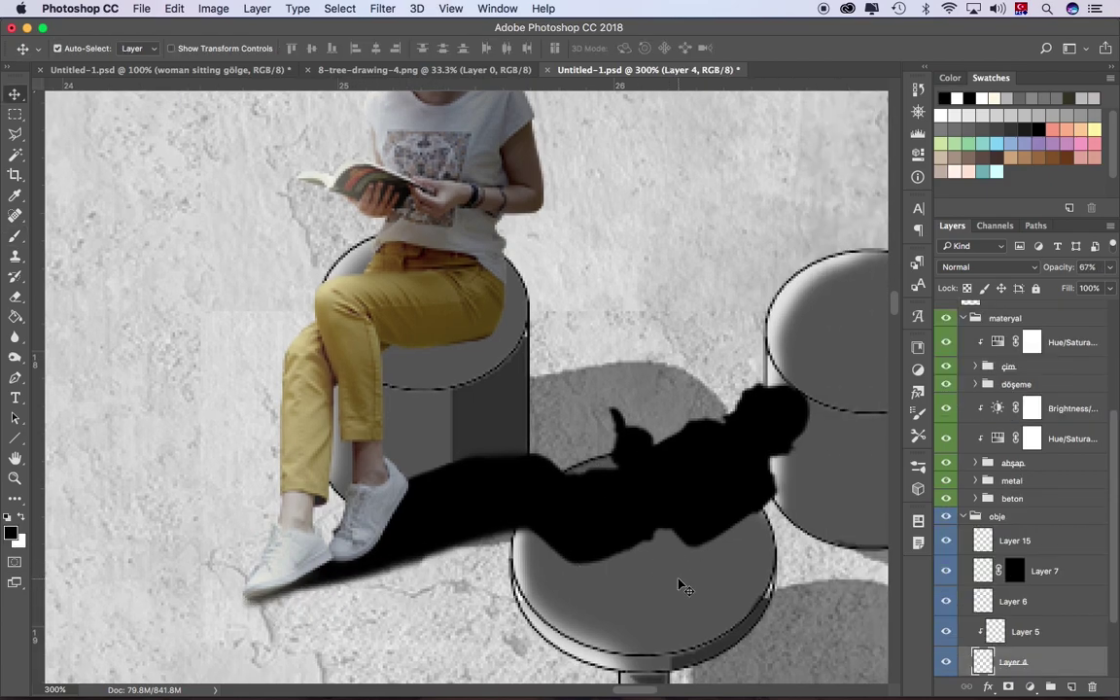
click(948, 376)
click(1038, 376)
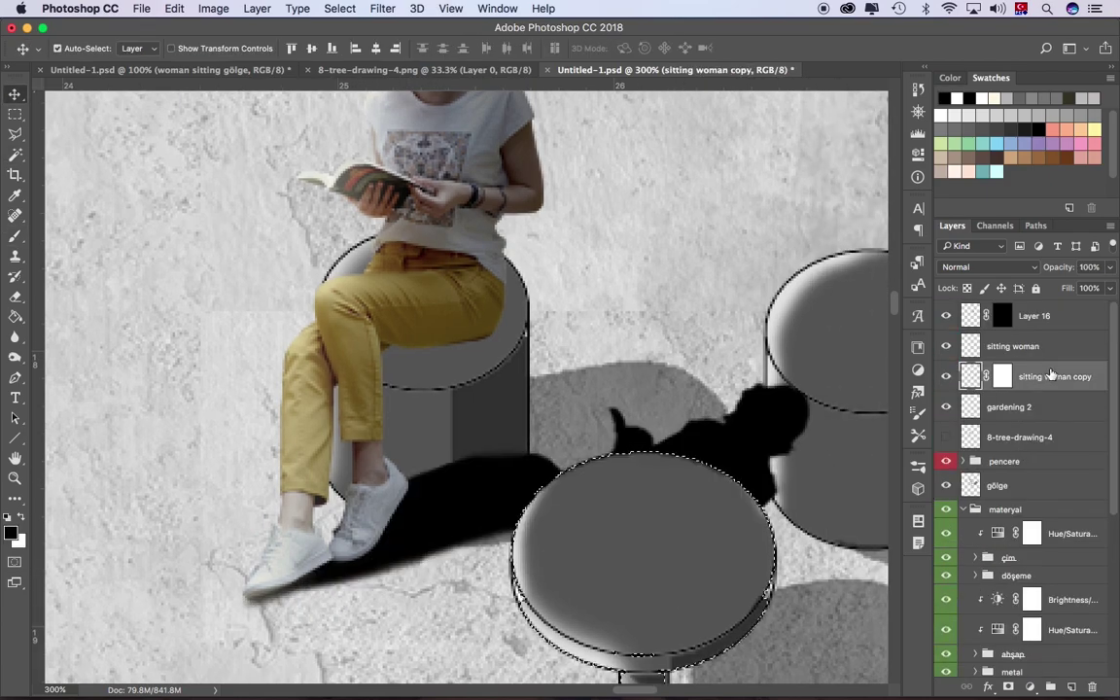
key(4)
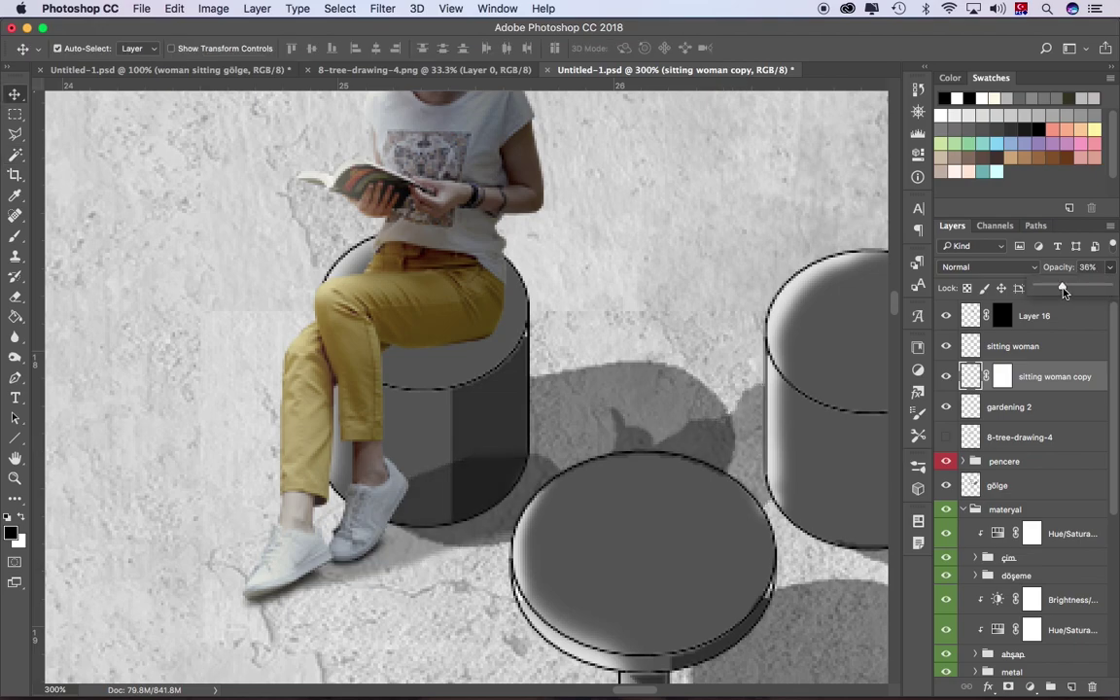
key(z)
alt+click(428, 229)
Step: Darken the gardening woman's lower leg and shoe on a new layer above gardening 2
drag(493, 172, 741, 362)
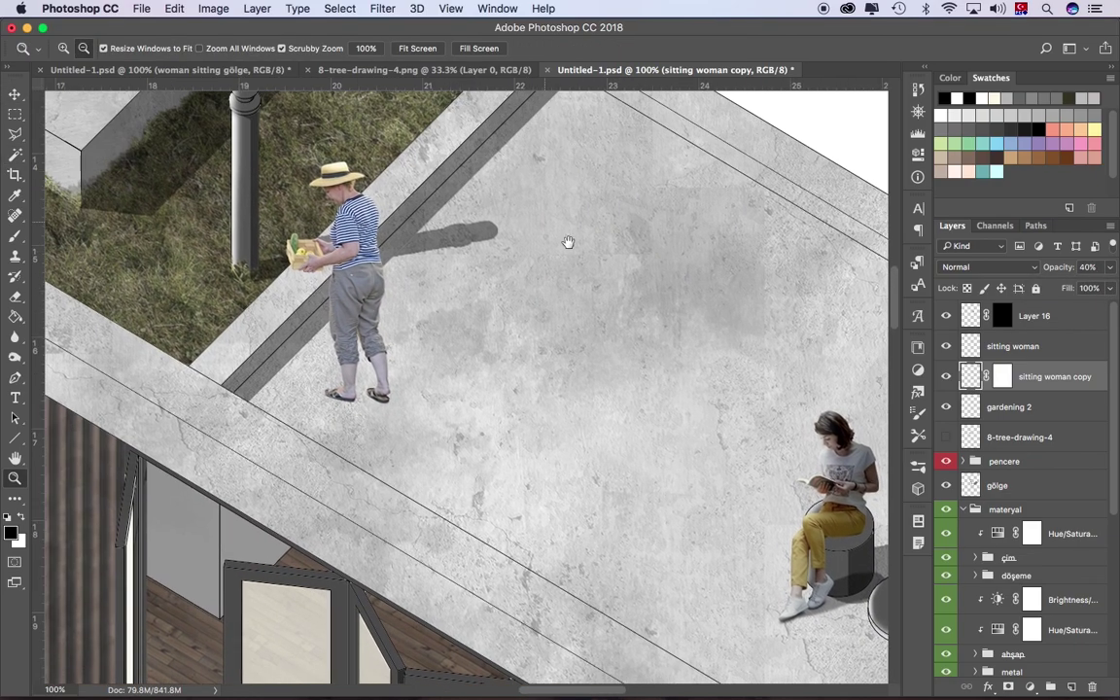
key(v)
click(1011, 407)
key(ctrl+shift+alt+n)
key(b)
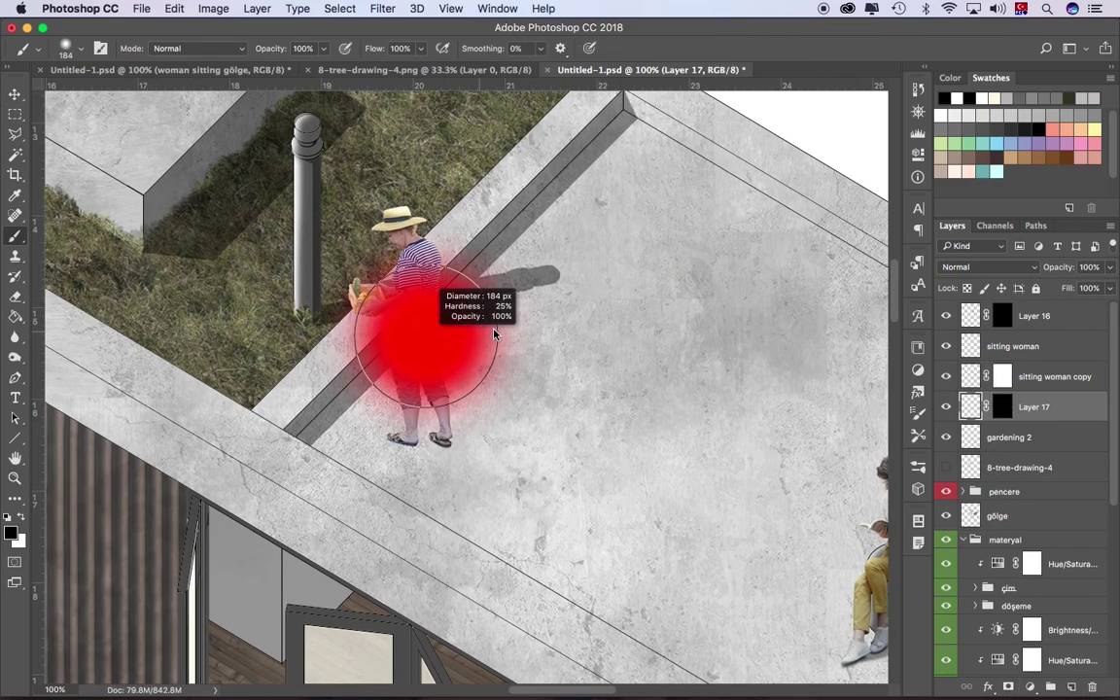
drag(442, 389, 442, 438)
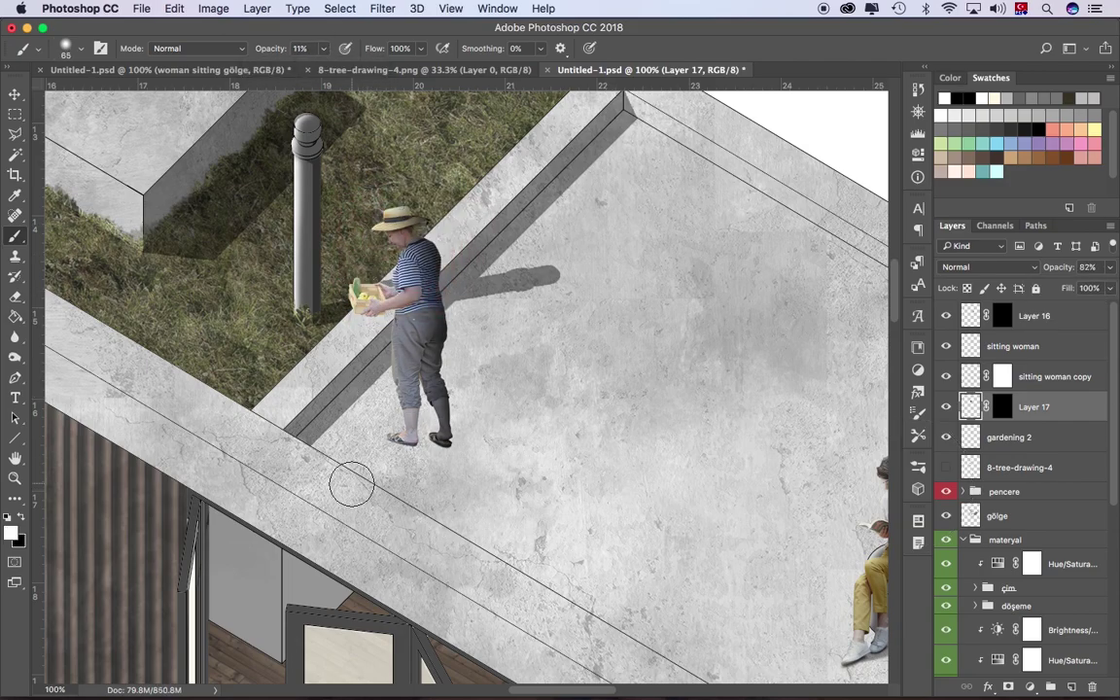
key(v)
Step: Duplicate the gardening woman, rotate the copy flat, turn it black, and move it to her feet
drag(423, 373, 555, 373)
key(ctrl+t)
drag(603, 233, 720, 437)
key(Return)
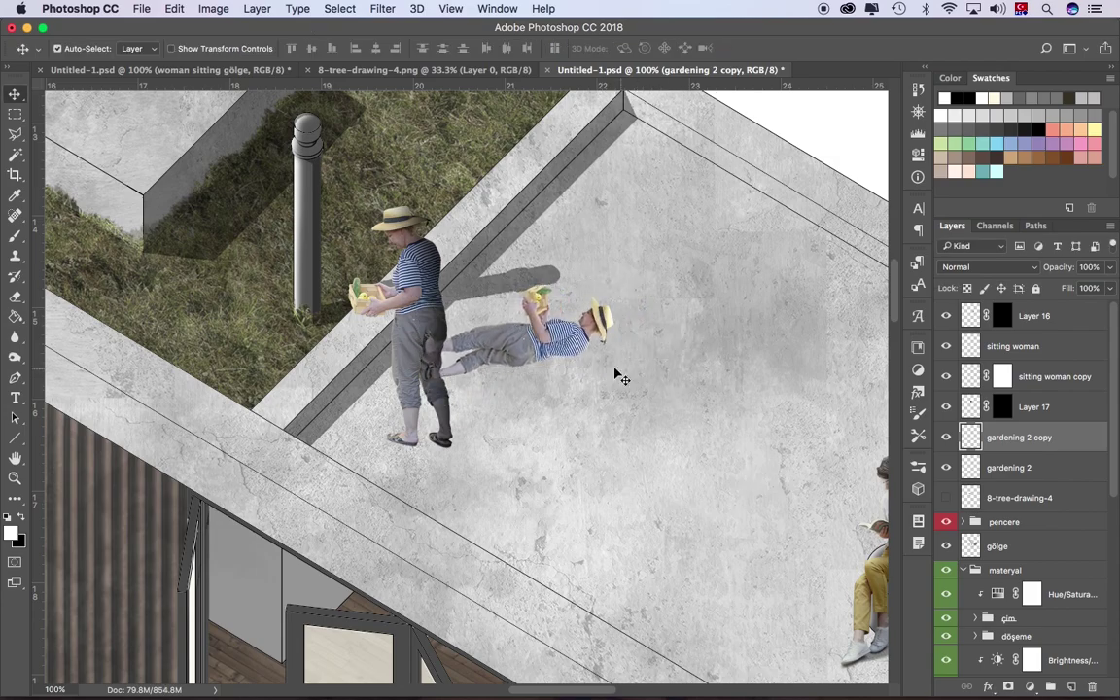
key(ctrl+u)
drag(350, 457, 251, 457)
key(Return)
mouse_move(530, 335)
mouse_down()
mouse_move(525, 399)
mouse_move(496, 386)
mouse_up()
Step: Squash the gardener's shadow with Free Transform, refine it by brush, and set it to 43% opacity
click(174, 8)
click(247, 340)
drag(425, 419, 445, 418)
key(Return)
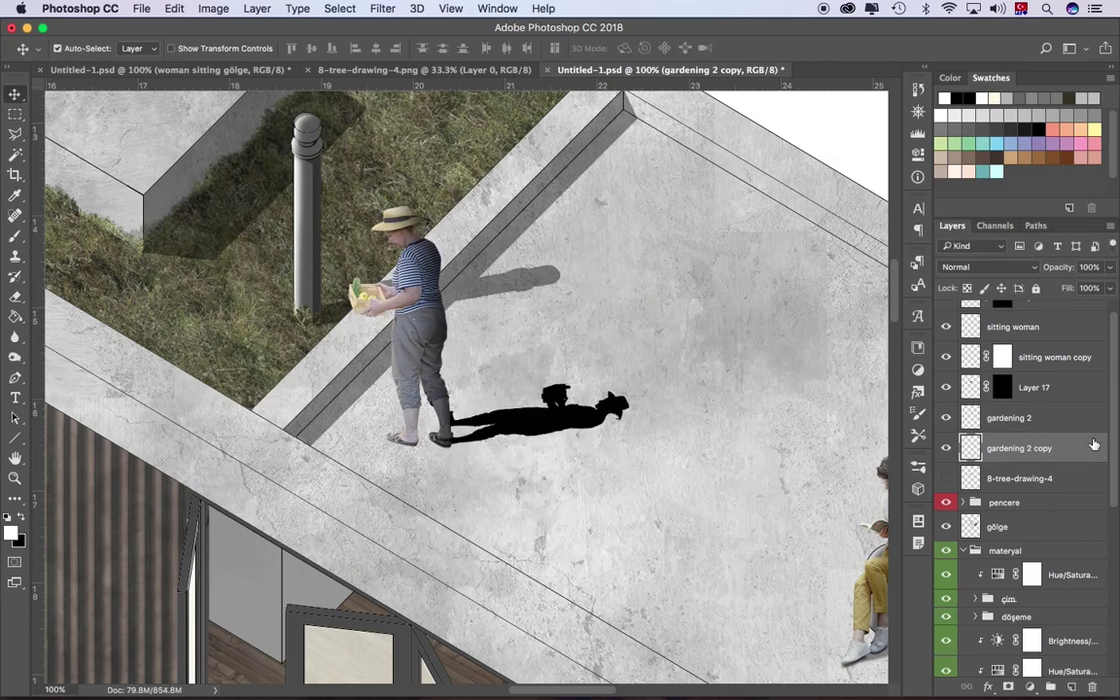
key(z)
key(ctrl+plus)
key(b)
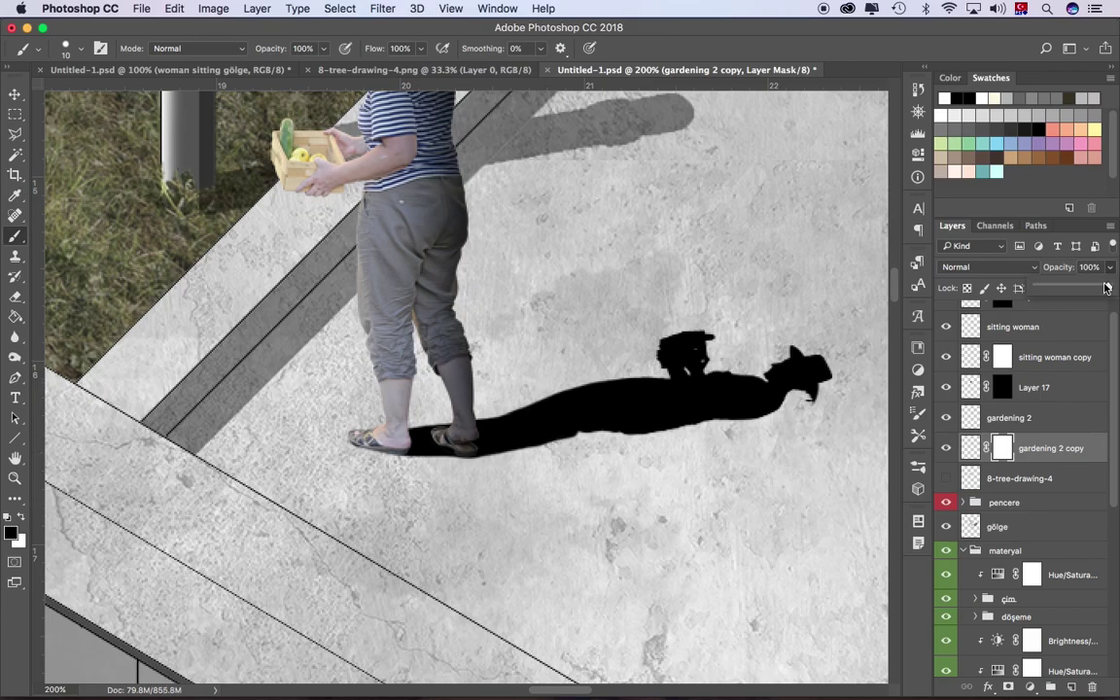
drag(1106, 288, 1067, 285)
key(z)
key(ctrl+minus)
key(ctrl+minus)
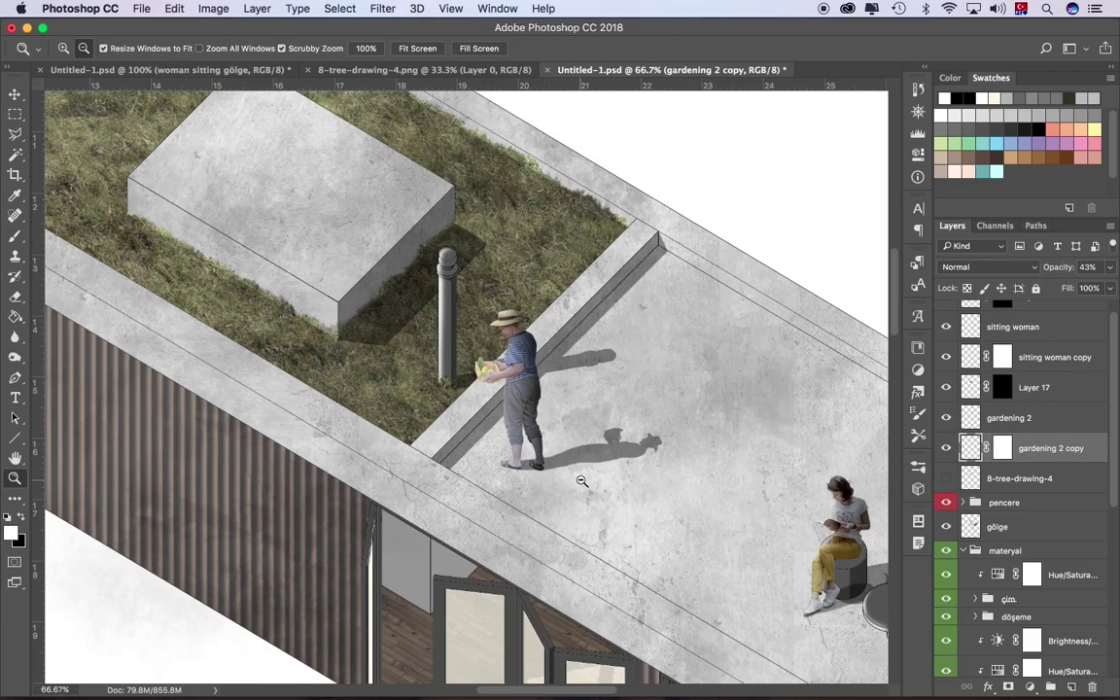
key(ctrl+minus)
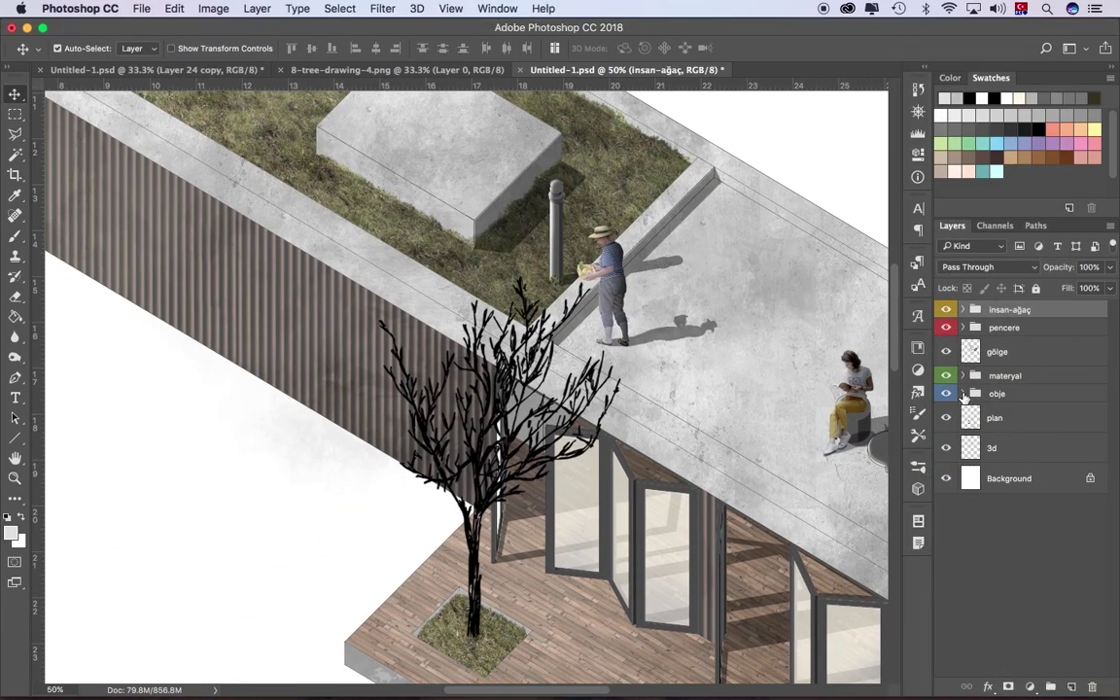
Step: Add a new layer with a 3 px brush, limited to the concrete roof surface
click(963, 394)
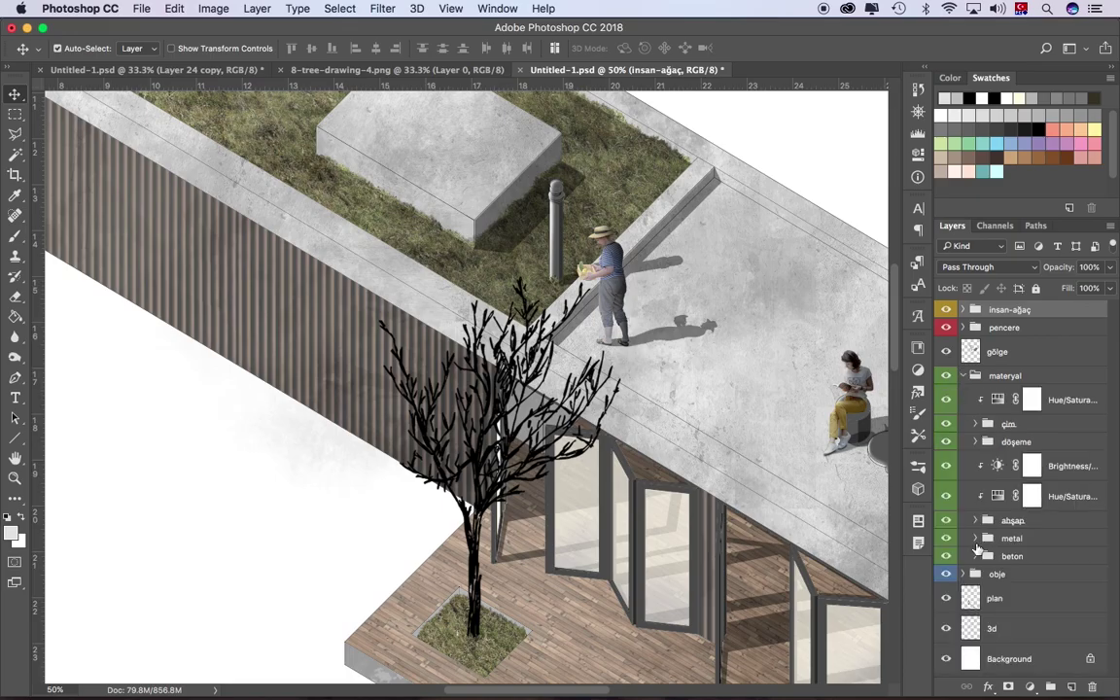
click(1071, 687)
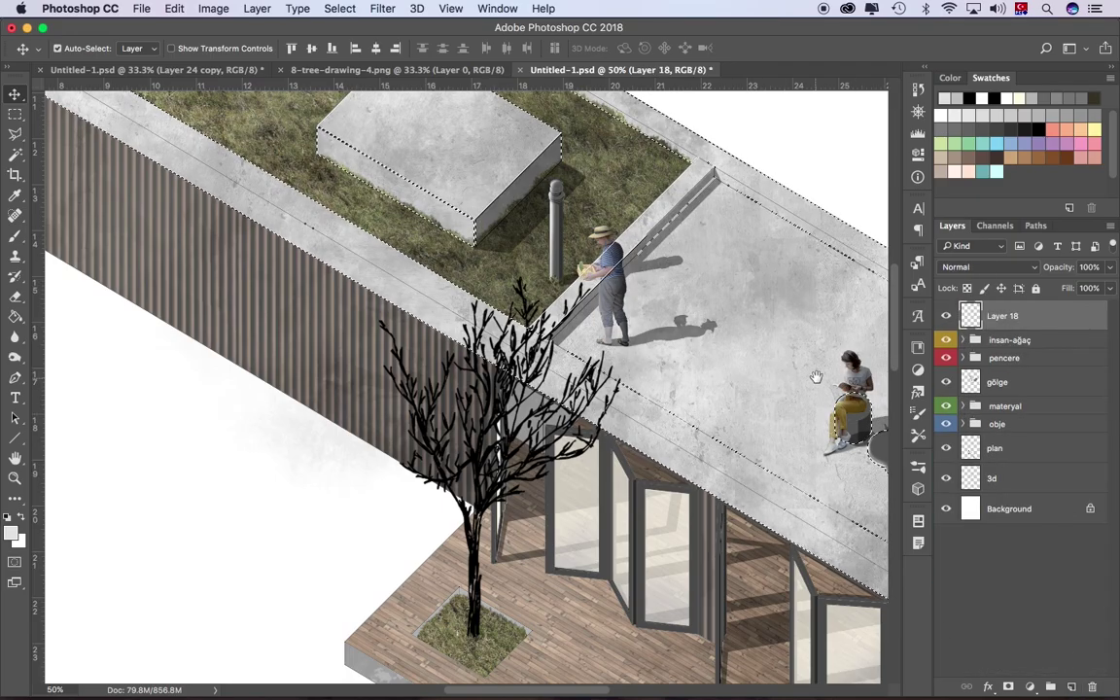
key(b)
right_click(694, 345)
text(3)
key(Return)
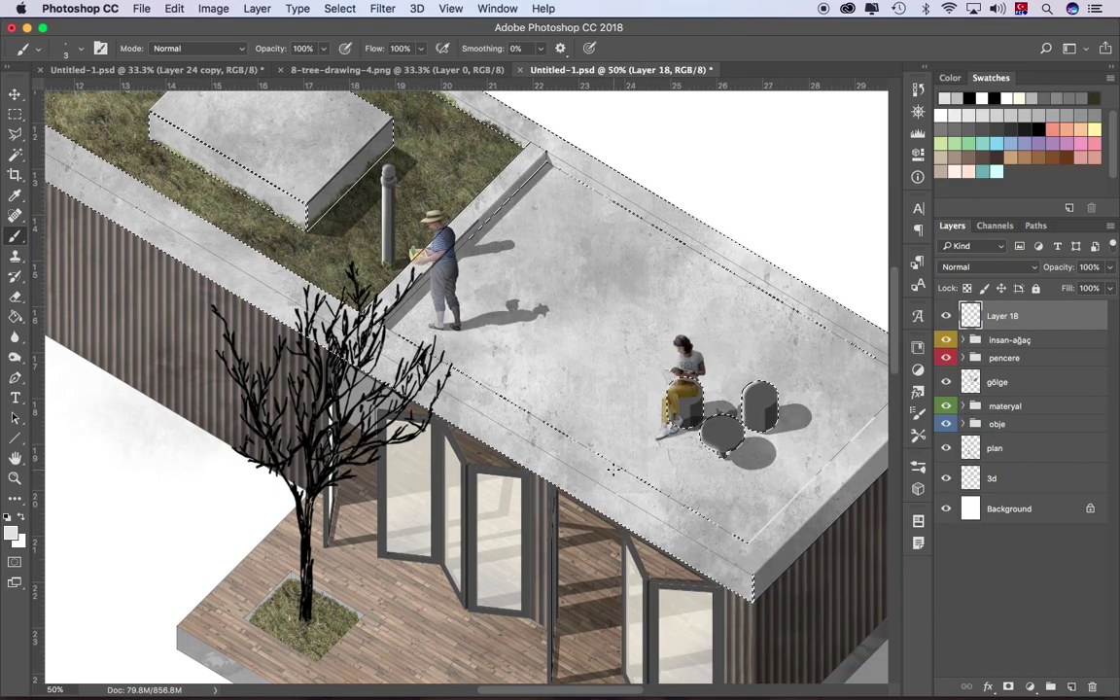
key(ctrl+z)
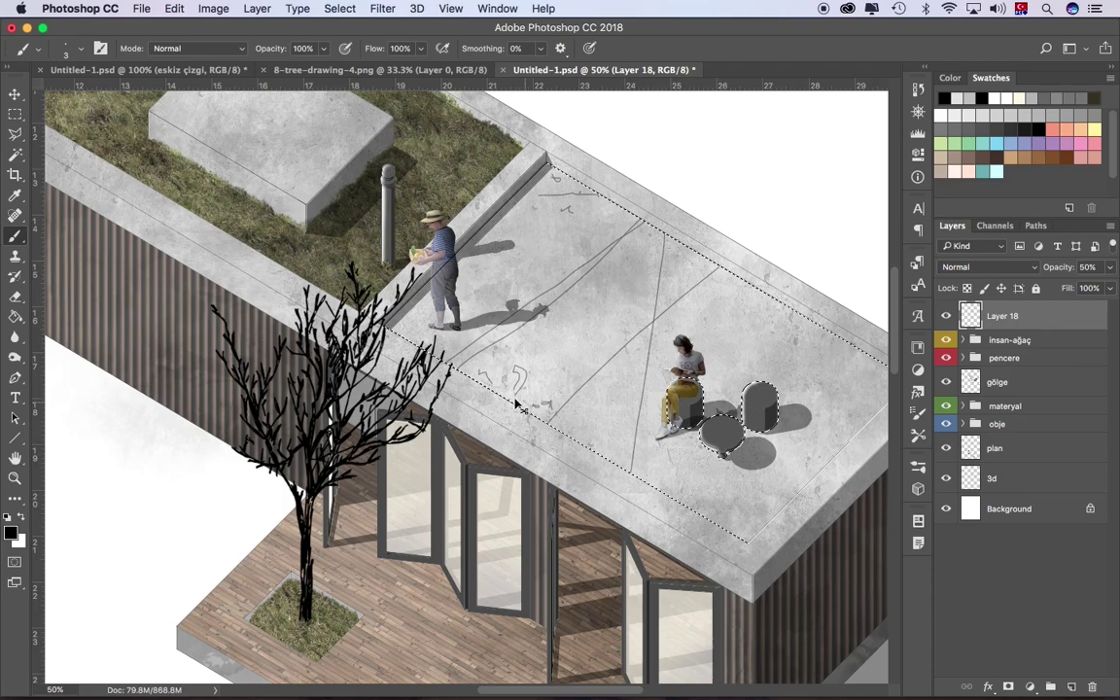
Step: Sketch thin hand-drawn lines along the roof and parapet, undoing a stray stroke
scroll(518, 406, right, 5)
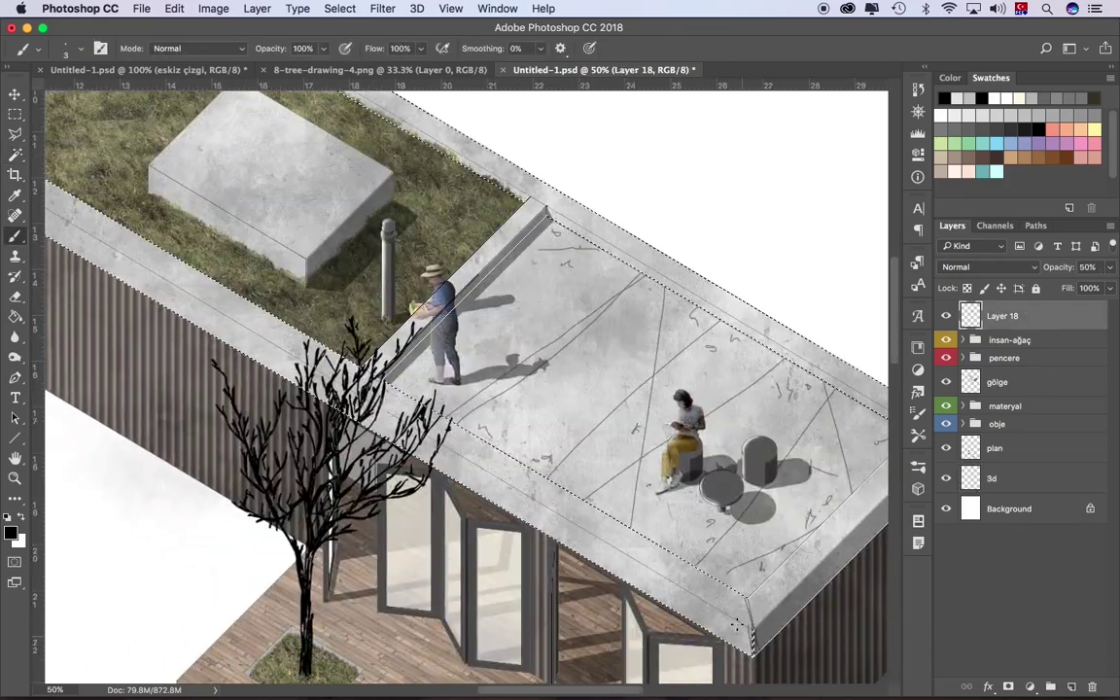
drag(736, 626, 615, 552)
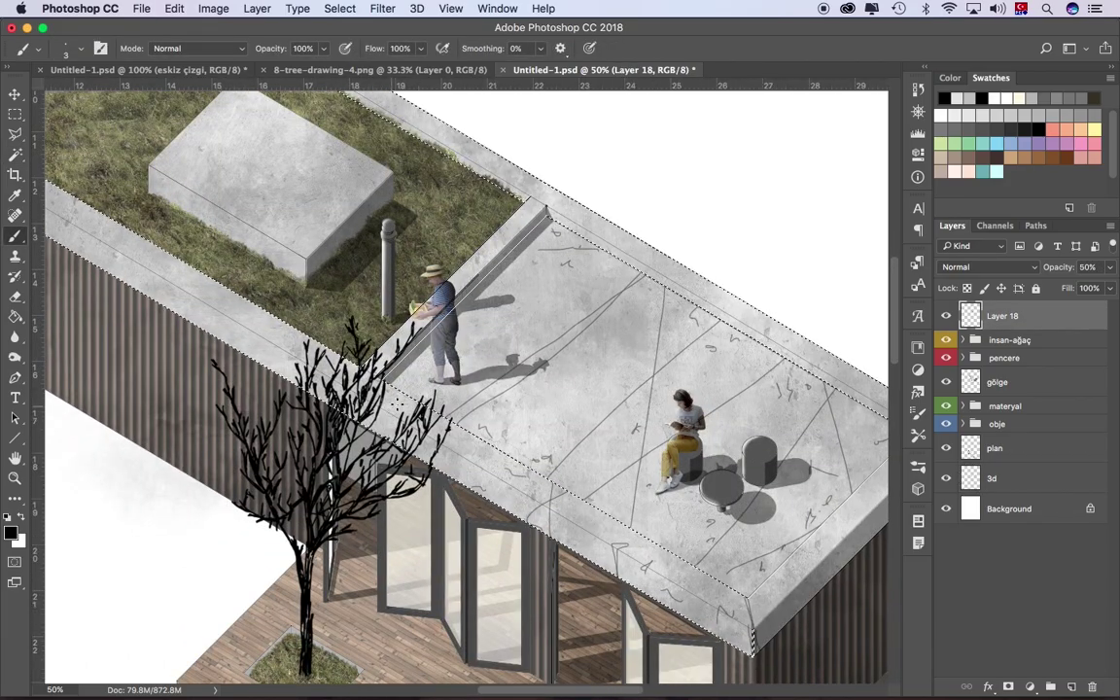
scroll(396, 399, left, 5)
scroll(395, 400, up, 2)
scroll(570, 342, left, 5)
scroll(570, 342, up, 2)
scroll(570, 343, left, 4)
scroll(467, 146, up, 4)
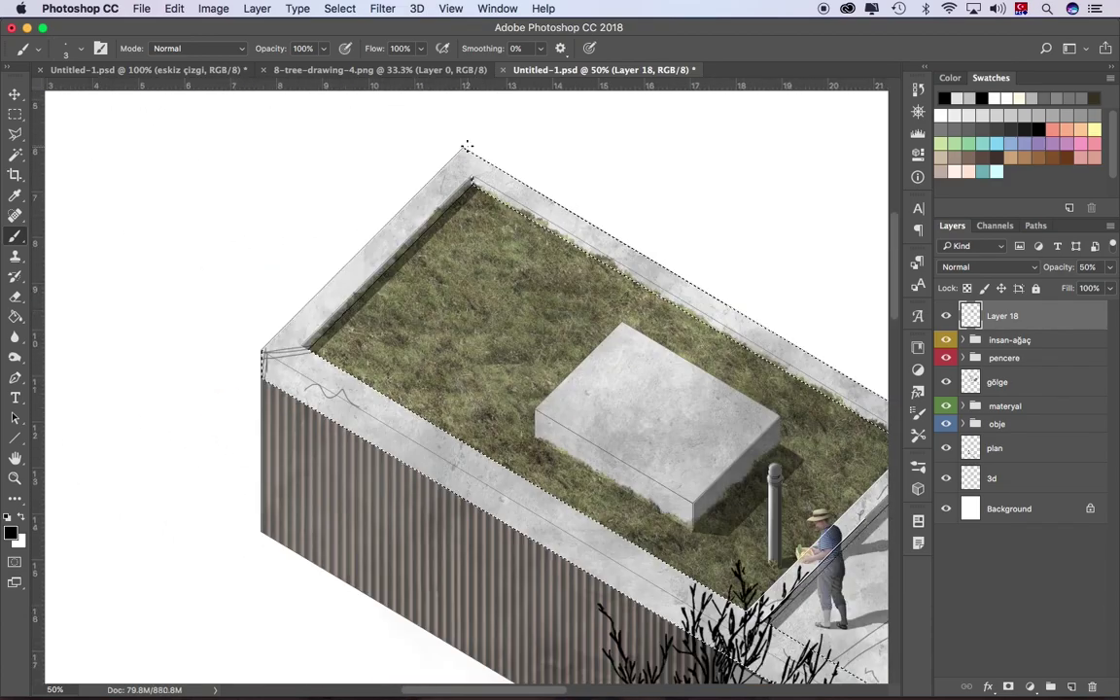
scroll(478, 374, down, 3)
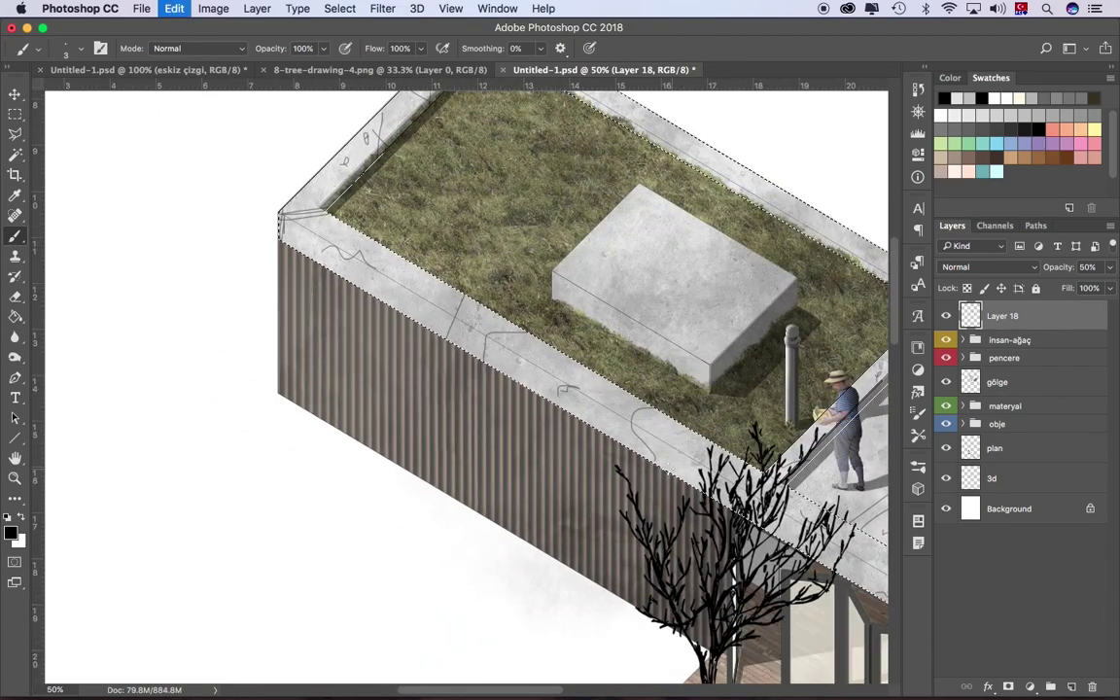
scroll(574, 384, right, 3)
scroll(574, 384, down, 2)
scroll(632, 408, right, 7)
scroll(632, 408, down, 4)
scroll(687, 428, right, 3)
scroll(688, 428, up, 2)
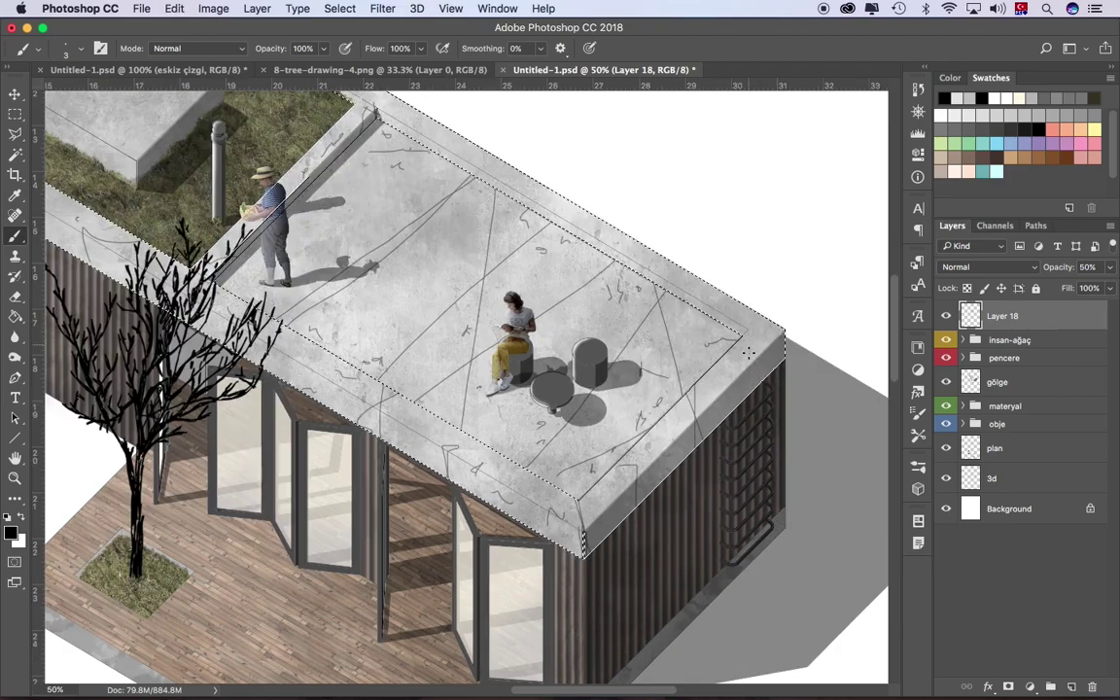
key(ctrl+alt+z)
scroll(750, 336, left, 3)
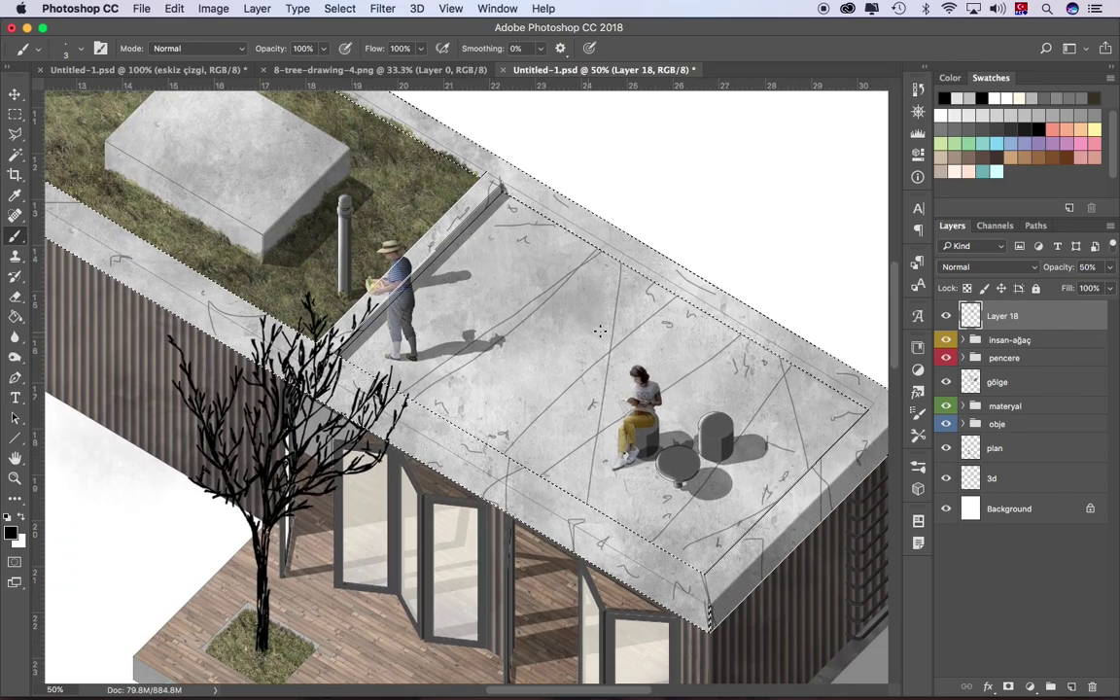
scroll(681, 321, up, 3)
scroll(681, 321, left, 3)
scroll(584, 292, up, 1)
scroll(494, 272, up, 3)
scroll(494, 272, left, 3)
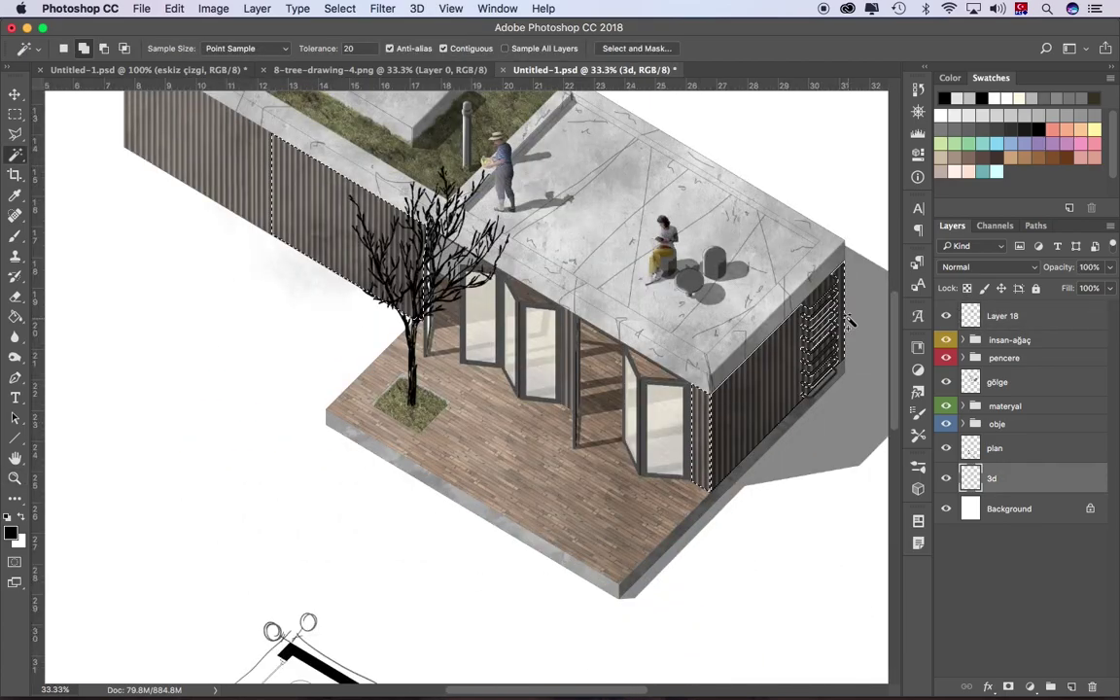
scroll(848, 324, up, 5)
Step: Scribble Brush sketch strokes over the raised concrete box on Layer 18, then zoom out to check the building
click(206, 297)
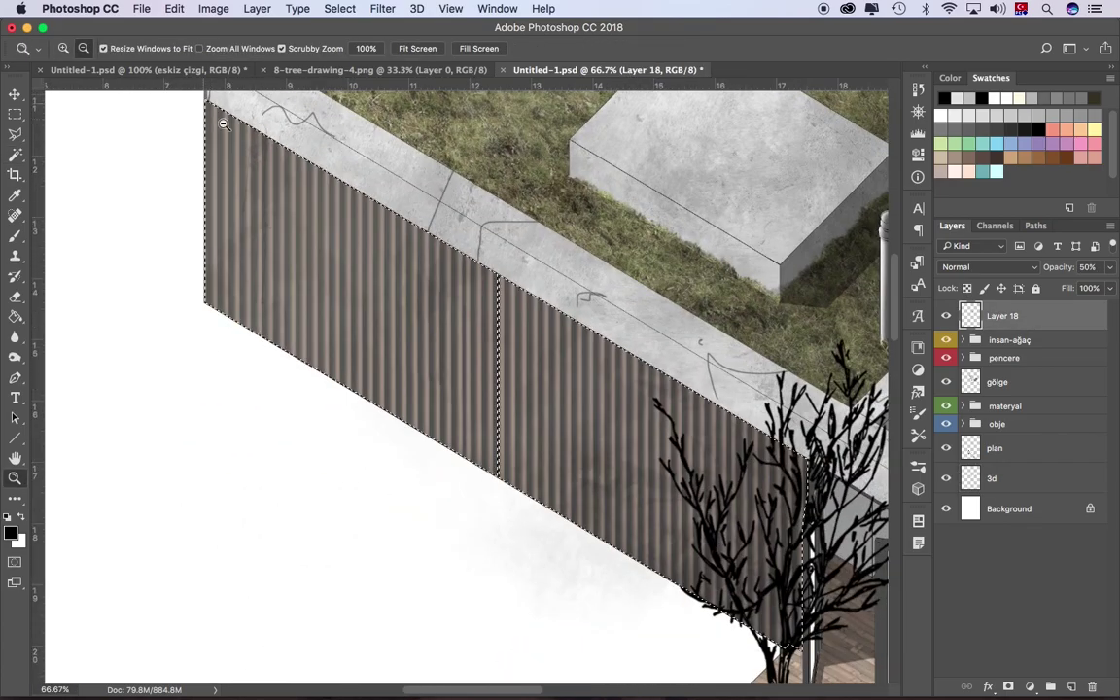
key(b)
scroll(497, 523, right, 8)
scroll(497, 523, down, 4)
scroll(496, 523, right, 2)
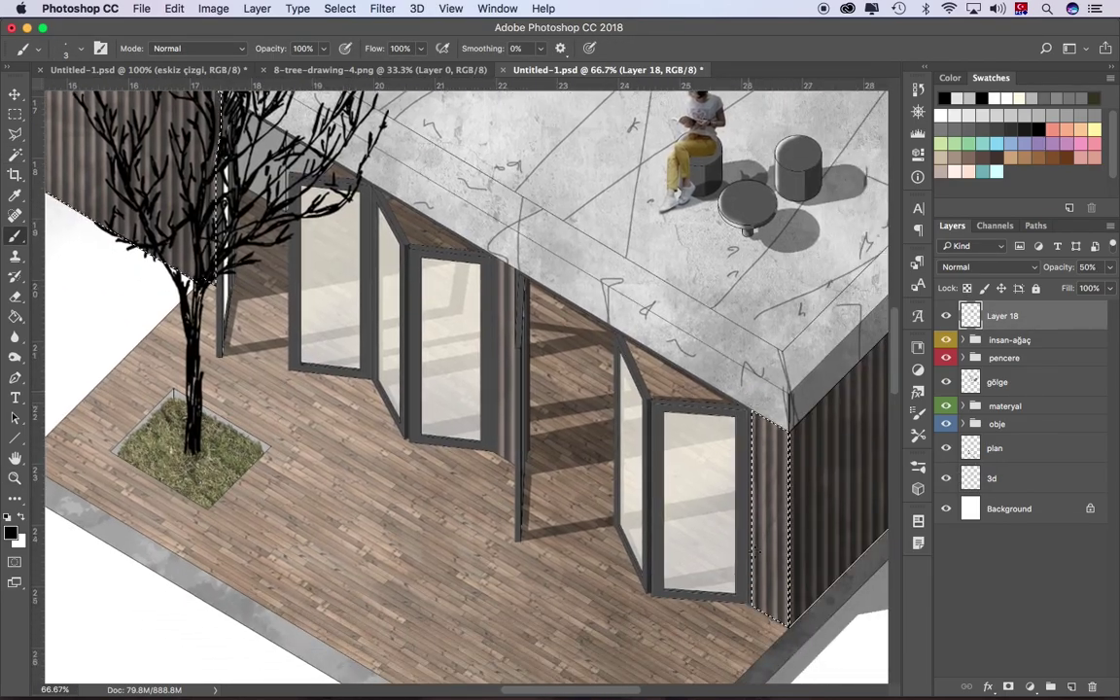
scroll(795, 425, right, 4)
scroll(795, 425, up, 2)
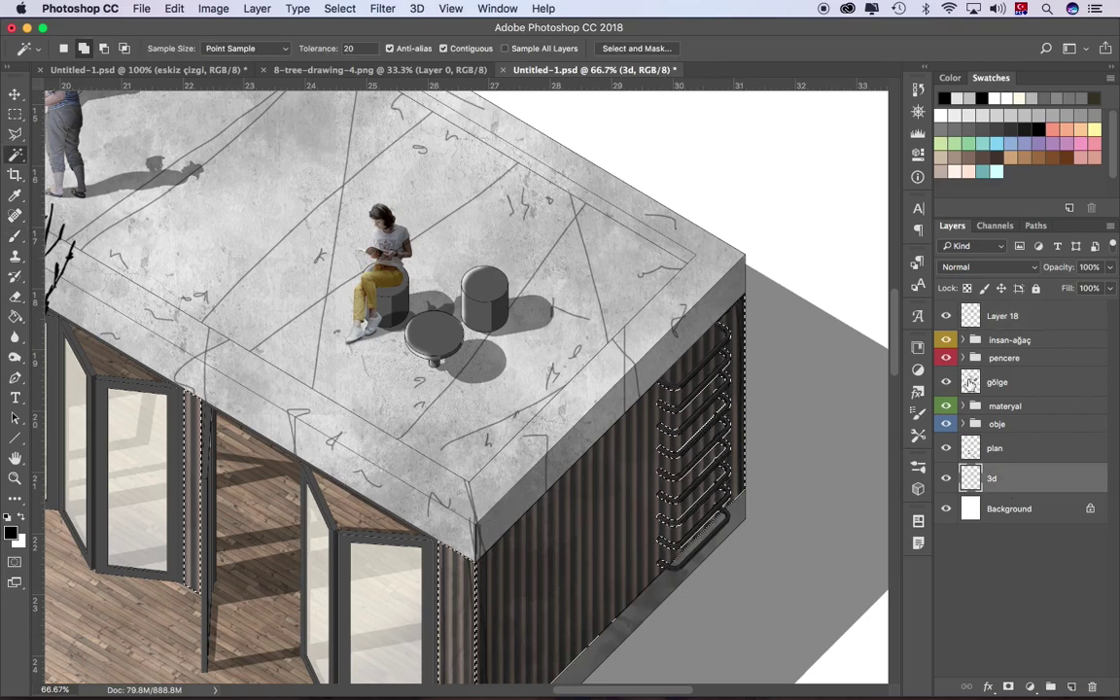
scroll(613, 372, left, 8)
scroll(613, 373, up, 4)
scroll(613, 372, right, 3)
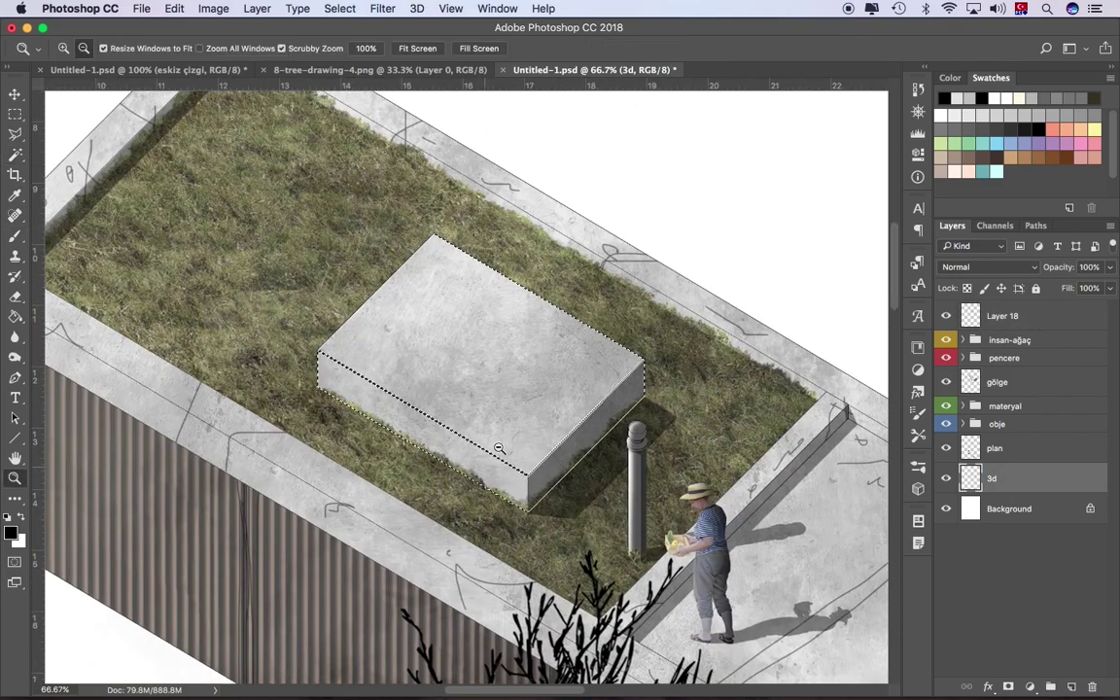
key(ctrl+plus)
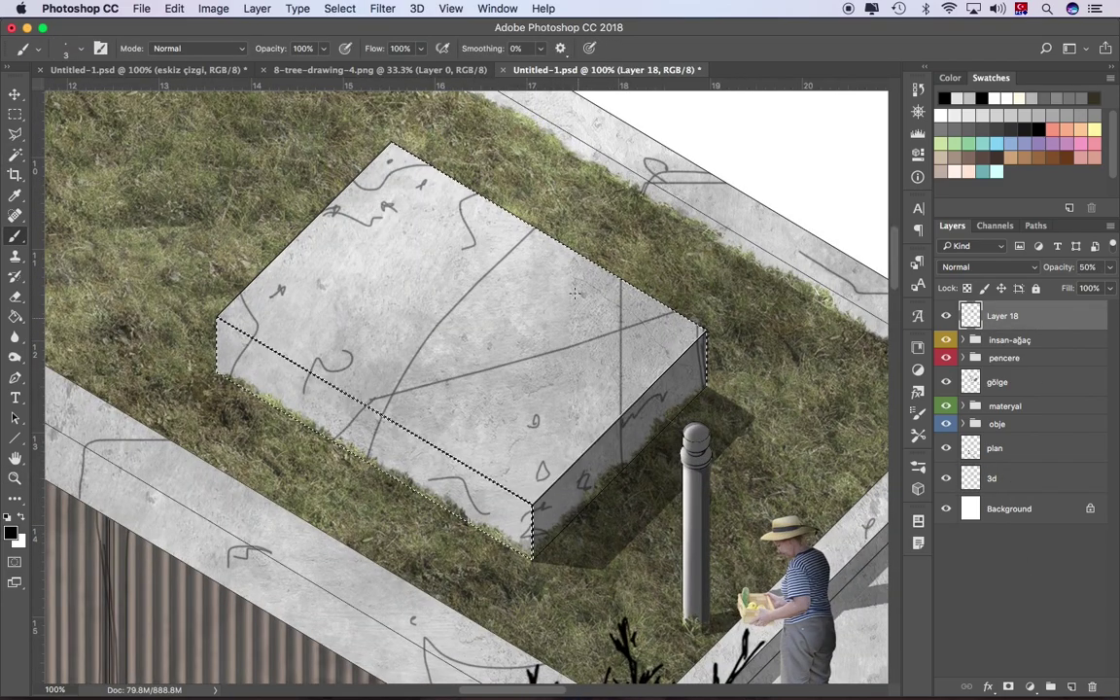
key(ctrl+minus)
key(ctrl+minus)
key(ctrl+minus)
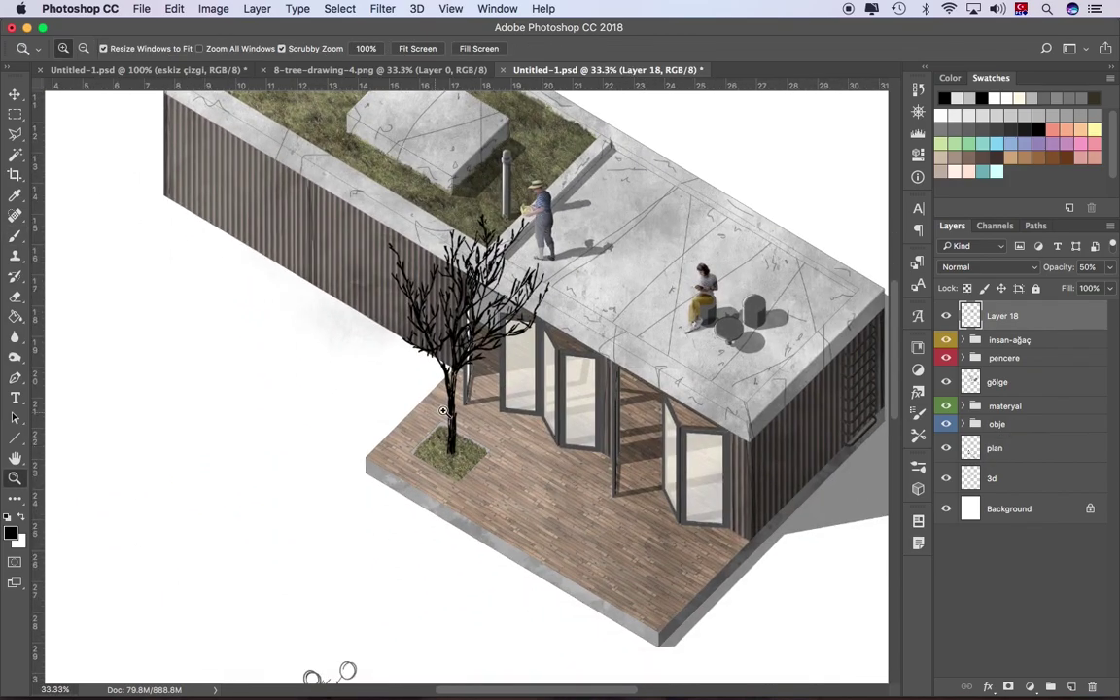
click(443, 412)
Step: Load the tree shape from the insan-ağaç group as a selection and paint white highlights on the branches
key(b)
click(963, 339)
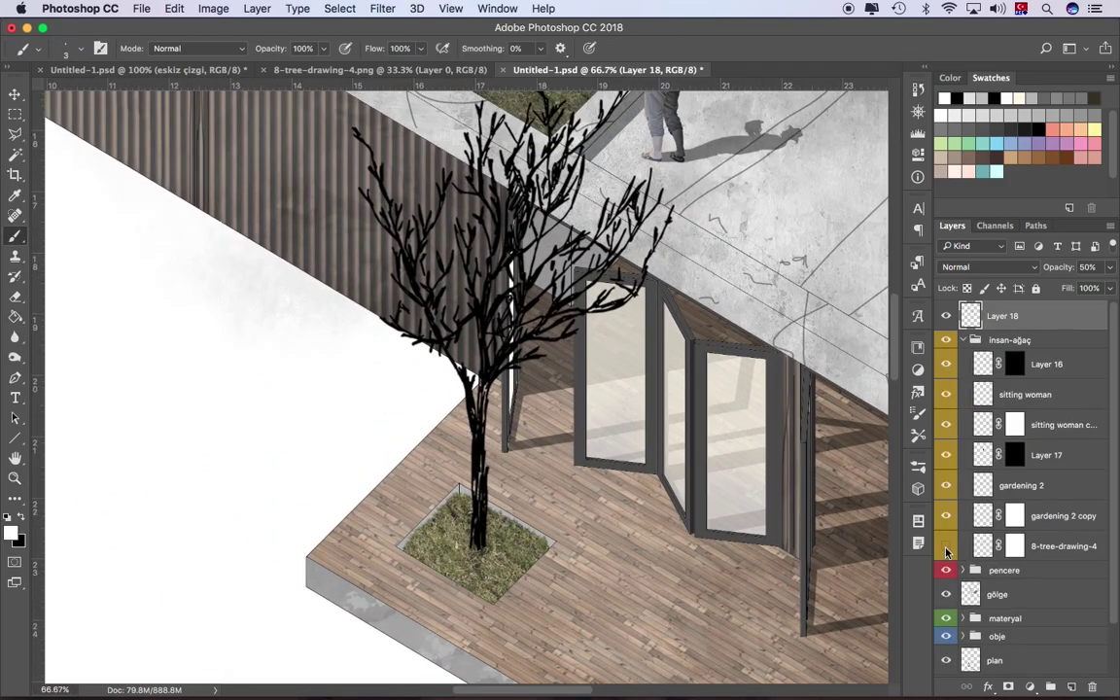
ctrl+click(983, 546)
click(918, 88)
scroll(477, 526, up, 2)
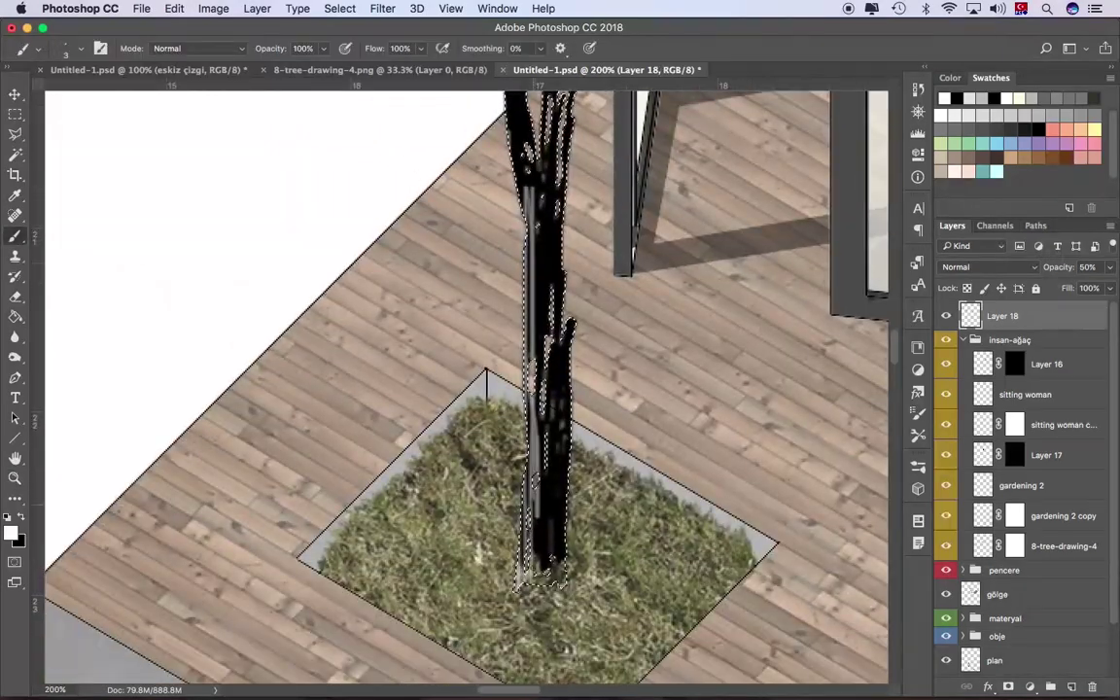
scroll(467, 389, up, 5)
scroll(466, 389, up, 5)
scroll(467, 389, down, 3)
scroll(466, 389, down, 3)
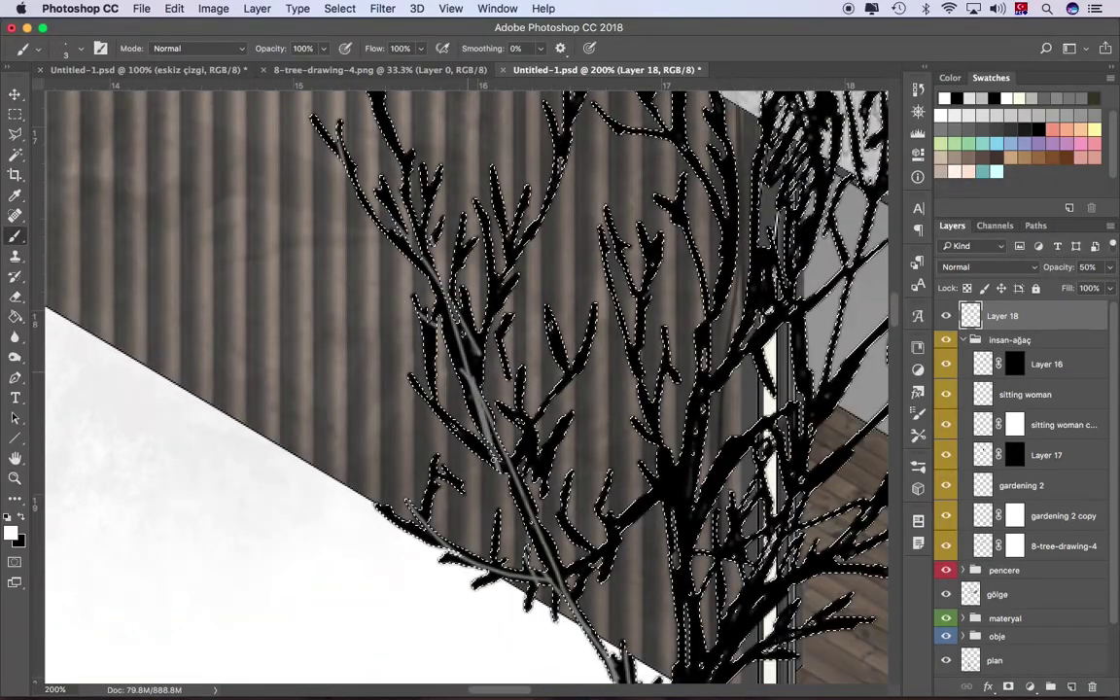
scroll(467, 388, down, 10)
Step: Trace sketchy outlines around the bollard post and the roof stools
key(z)
scroll(622, 542, down, 5)
scroll(583, 292, up, 3)
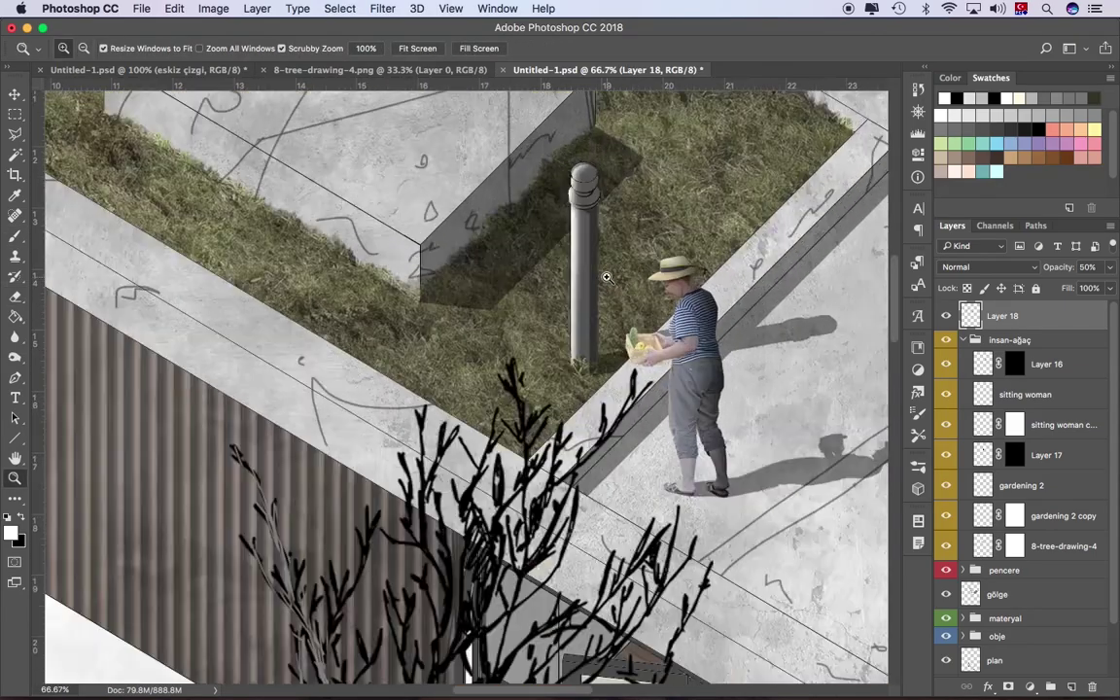
scroll(528, 396, up, 3)
key(b)
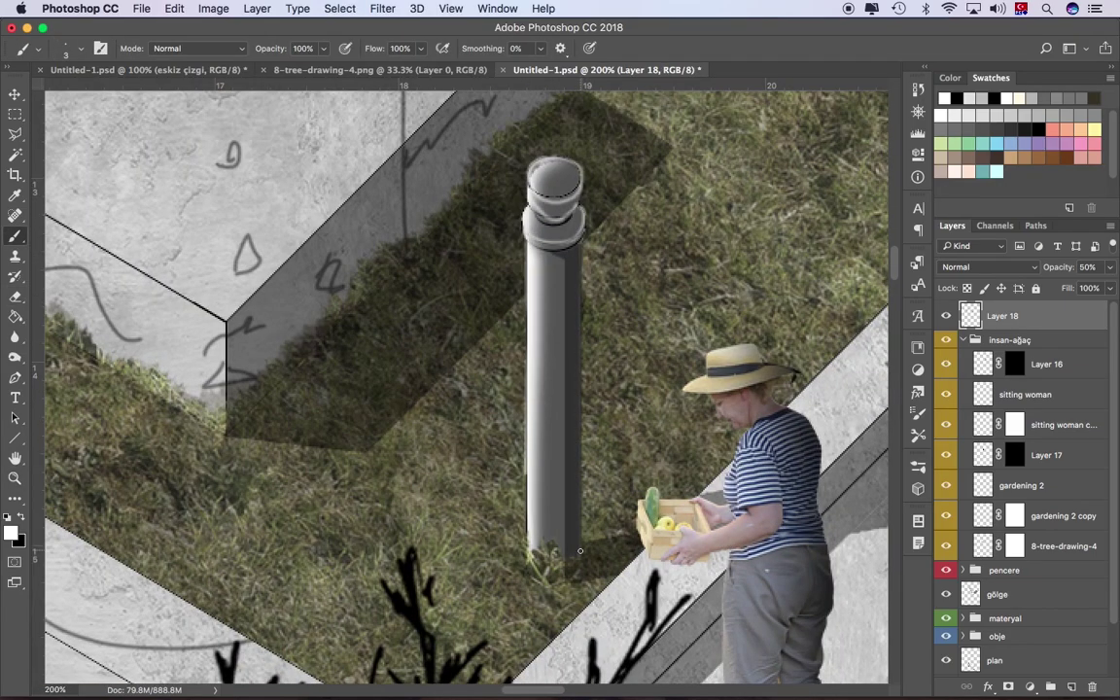
scroll(578, 283, down, 8)
scroll(630, 332, right, 12)
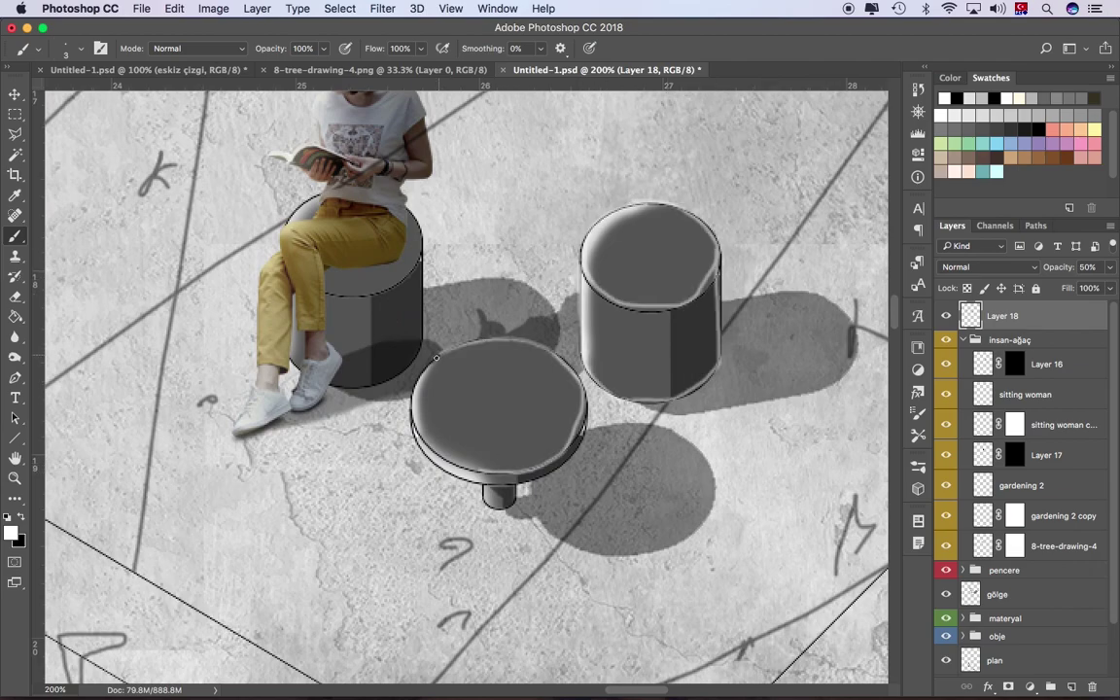
scroll(486, 471, up, 3)
scroll(485, 471, left, 4)
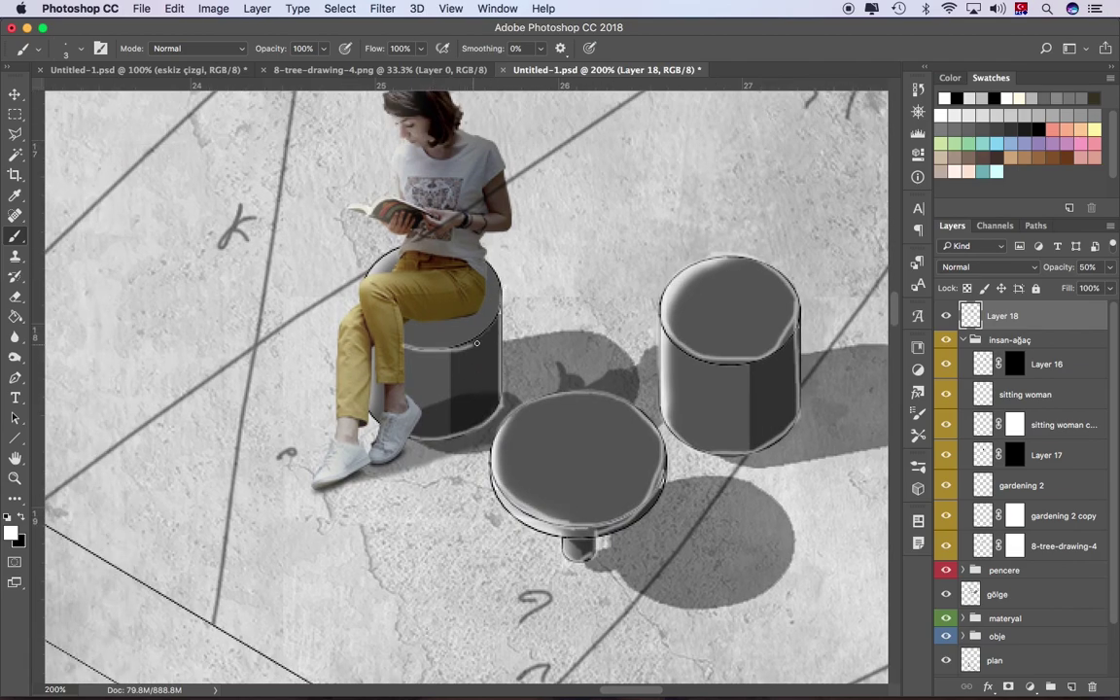
Step: Select the deck's side edge with the Magic Wand
key(z)
scroll(499, 300, down, 5)
scroll(433, 305, up, 2)
scroll(434, 304, up, 3)
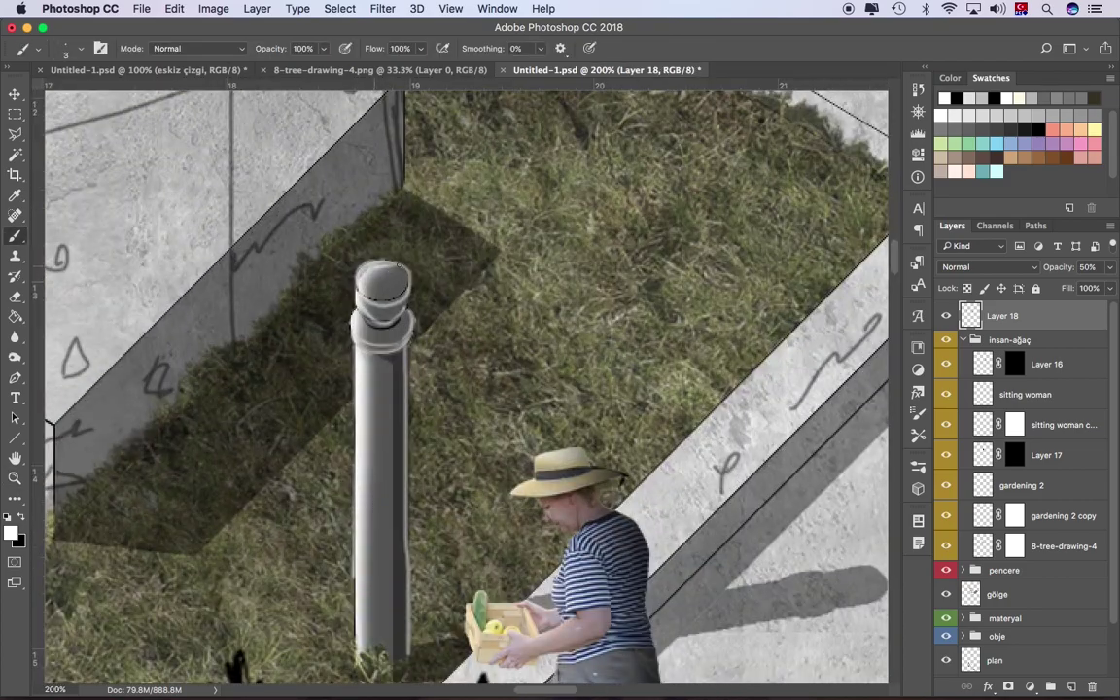
scroll(433, 304, down, 3)
scroll(434, 305, down, 5)
scroll(382, 351, up, 3)
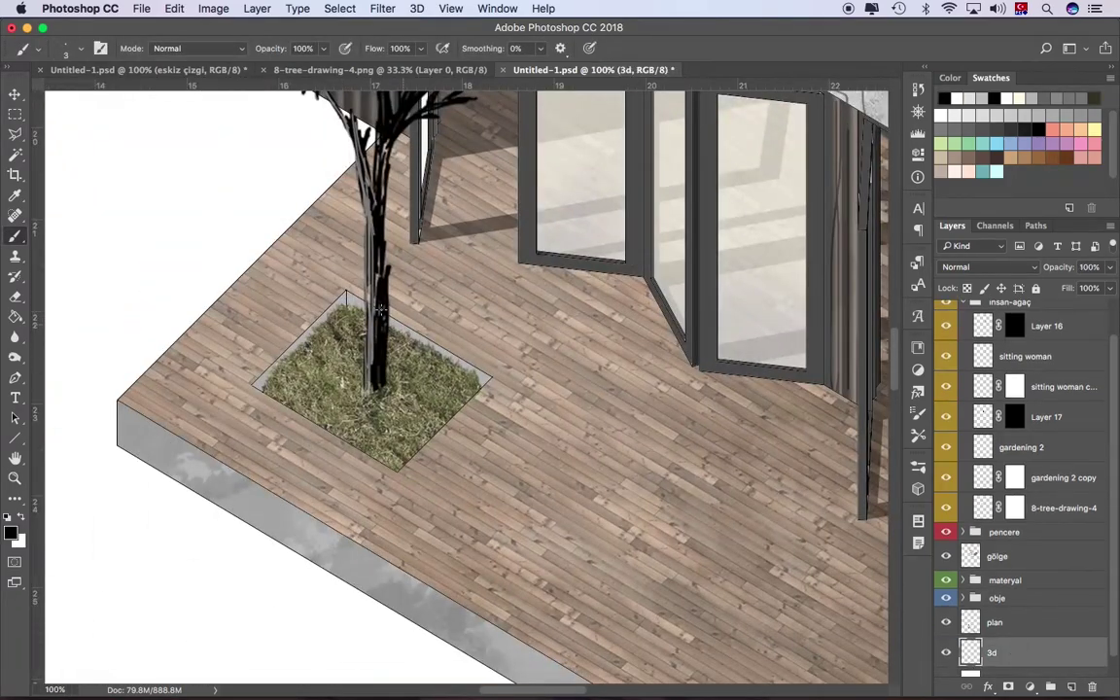
key(w)
scroll(382, 351, down, 3)
scroll(382, 351, right, 4)
click(382, 351)
scroll(382, 351, up, 3)
Step: Sketch lines over the selected deck edge on a new layer, then zoom out
key(ctrl+shift+n)
key(b)
scroll(466, 389, down, 2)
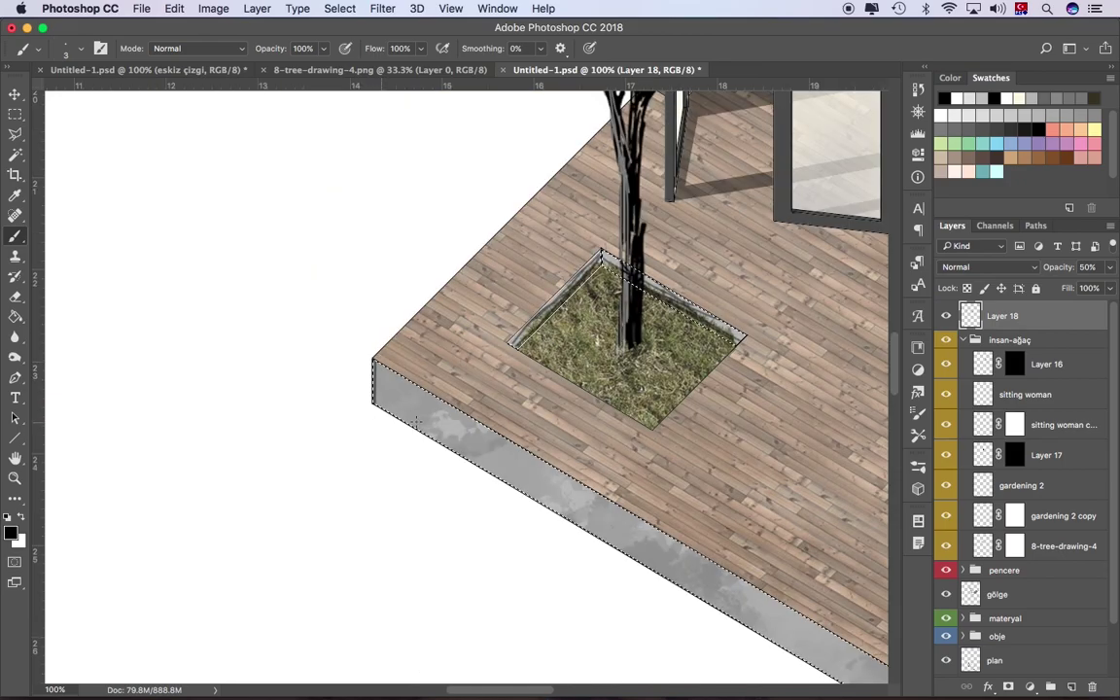
scroll(562, 454, down, 2)
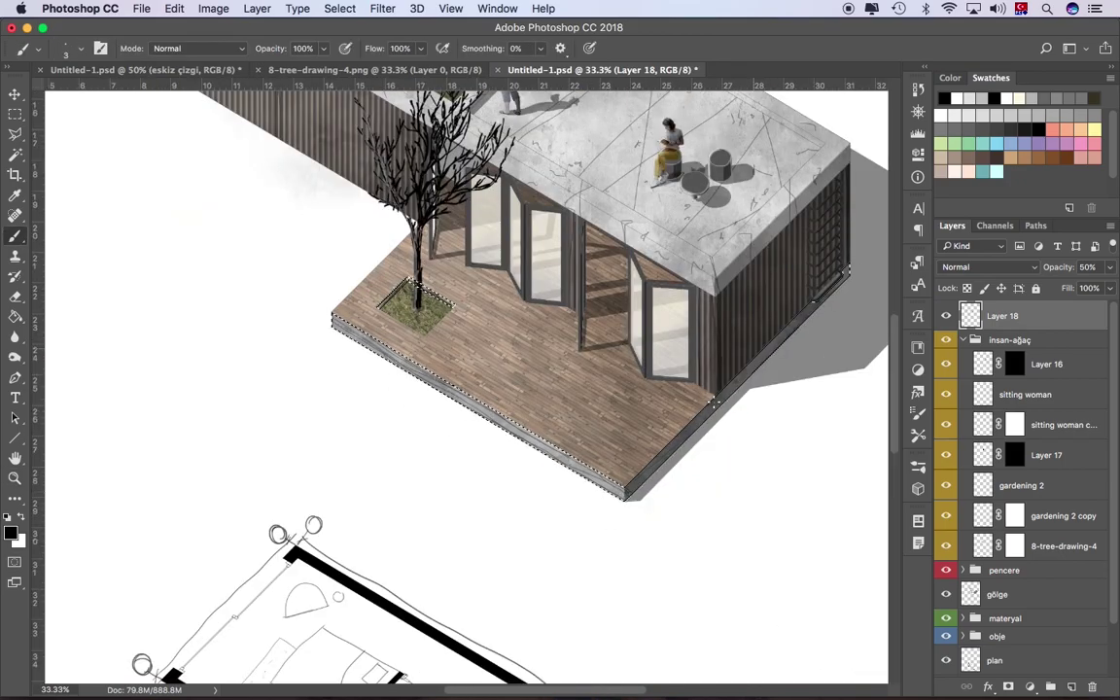
key(z)
scroll(523, 455, up, 2)
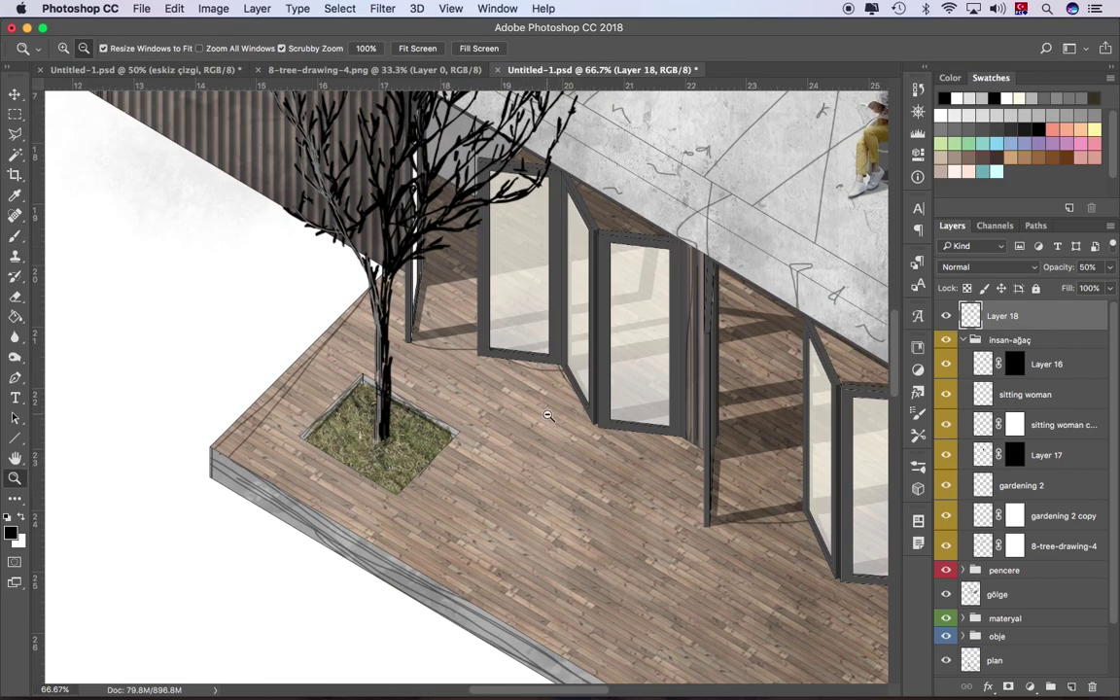
alt+click(548, 416)
double_click(1002, 316)
text(eskiz çizgi)
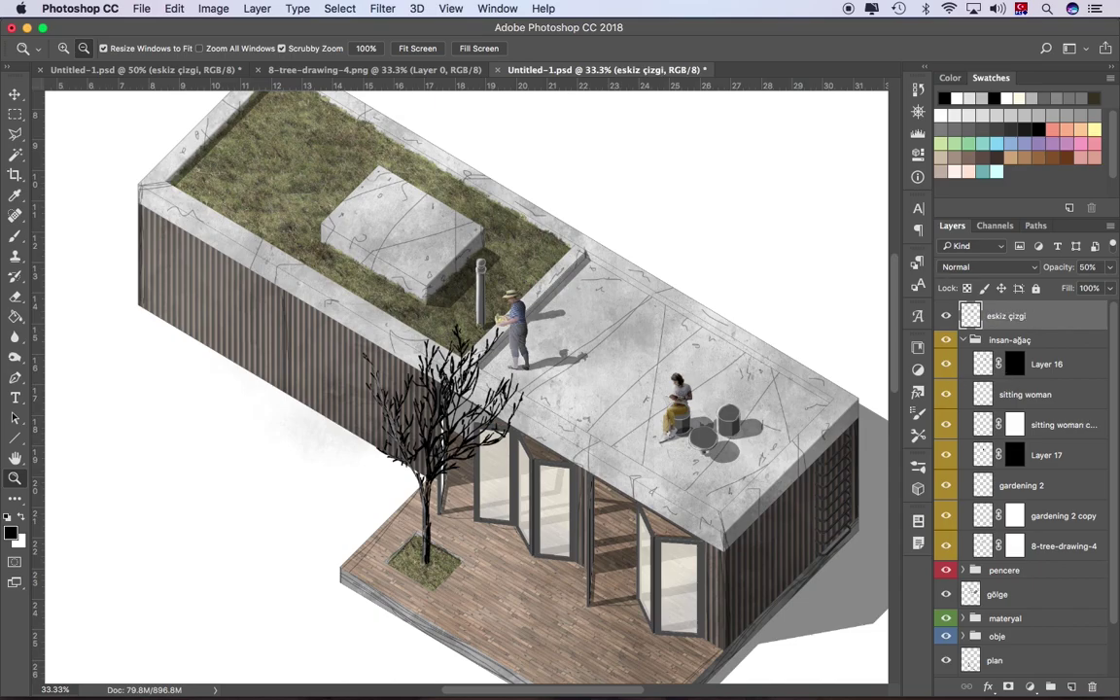
scroll(599, 292, down, 10)
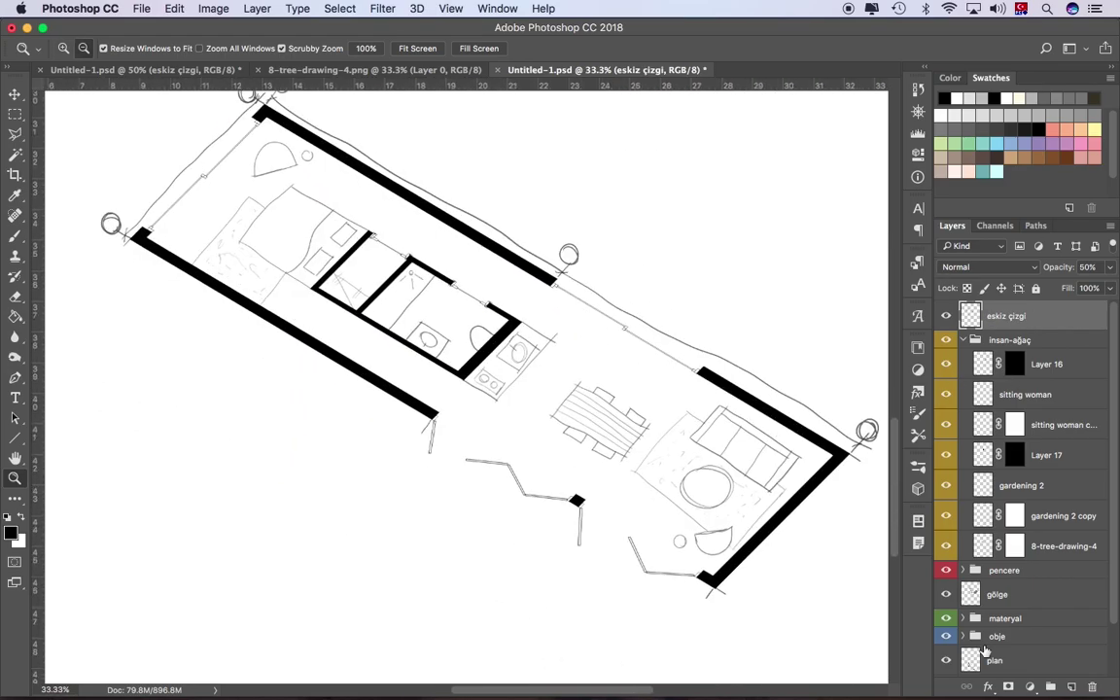
key(b)
drag(322, 47, 321, 71)
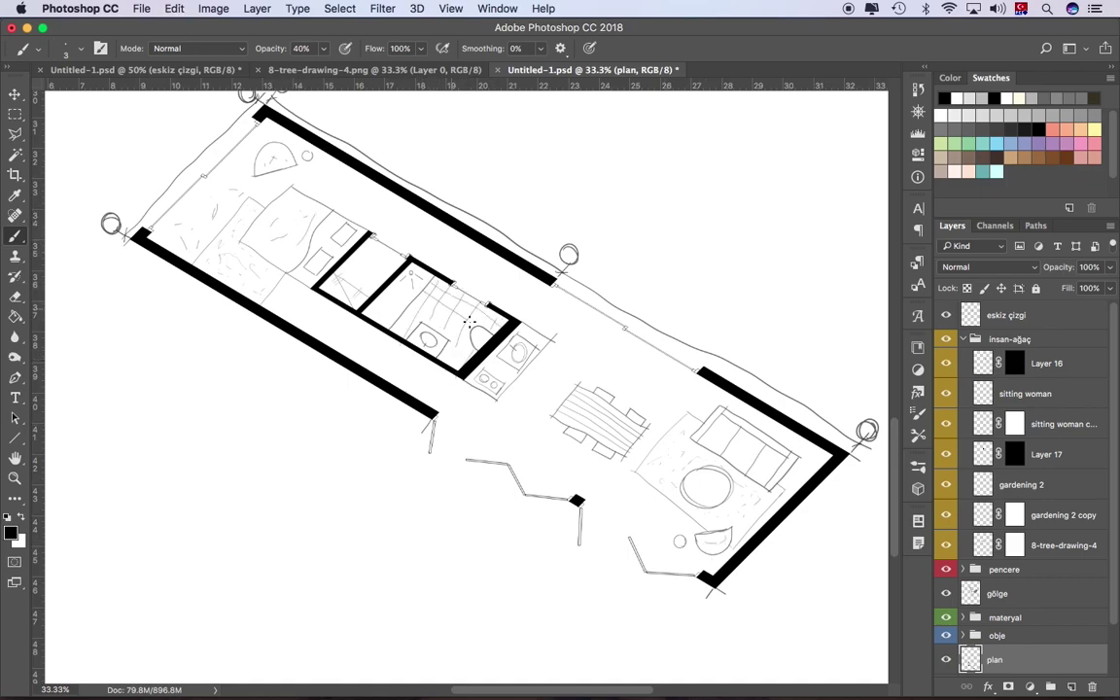
ctrl+click(468, 351)
right_click(545, 296)
key(Escape)
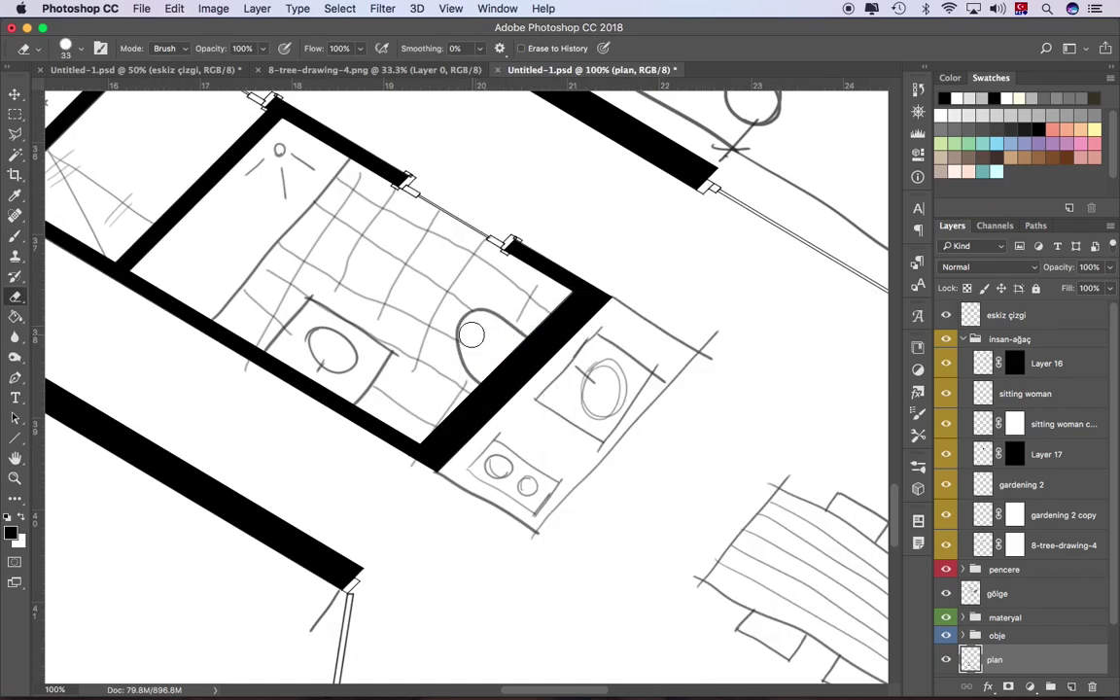
alt+click(508, 332)
scroll(509, 332, right, 3)
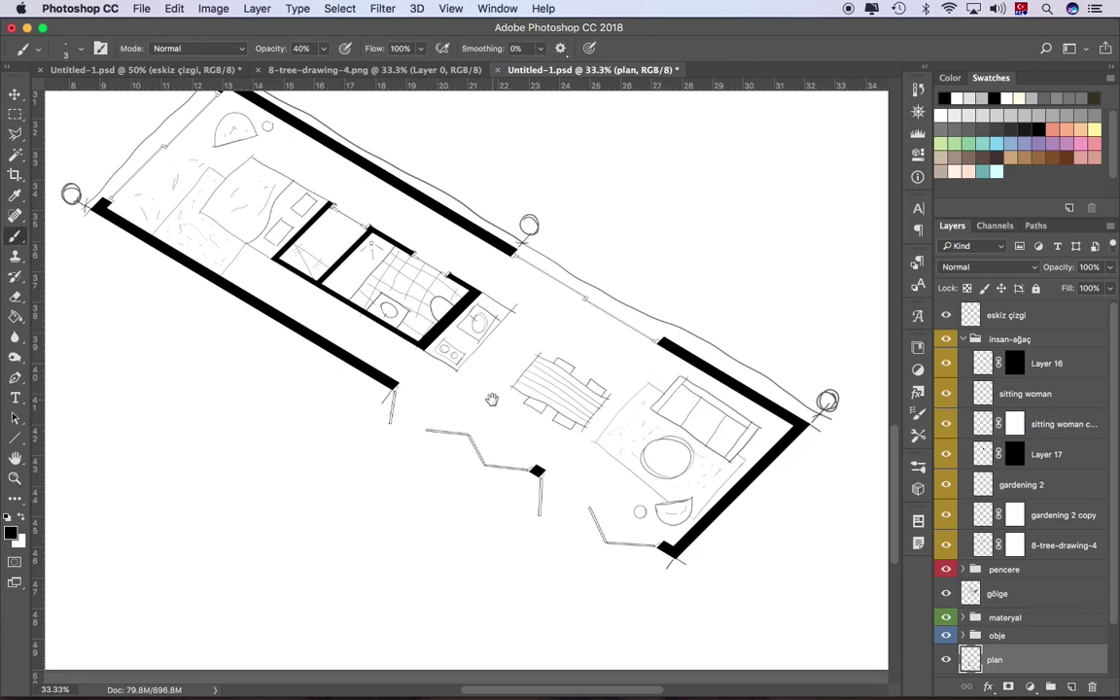
alt+click(492, 400)
scroll(537, 458, up, 5)
Step: Draw a vertical Pen shape line from the house's left corner down to the plan
click(336, 240)
key(p)
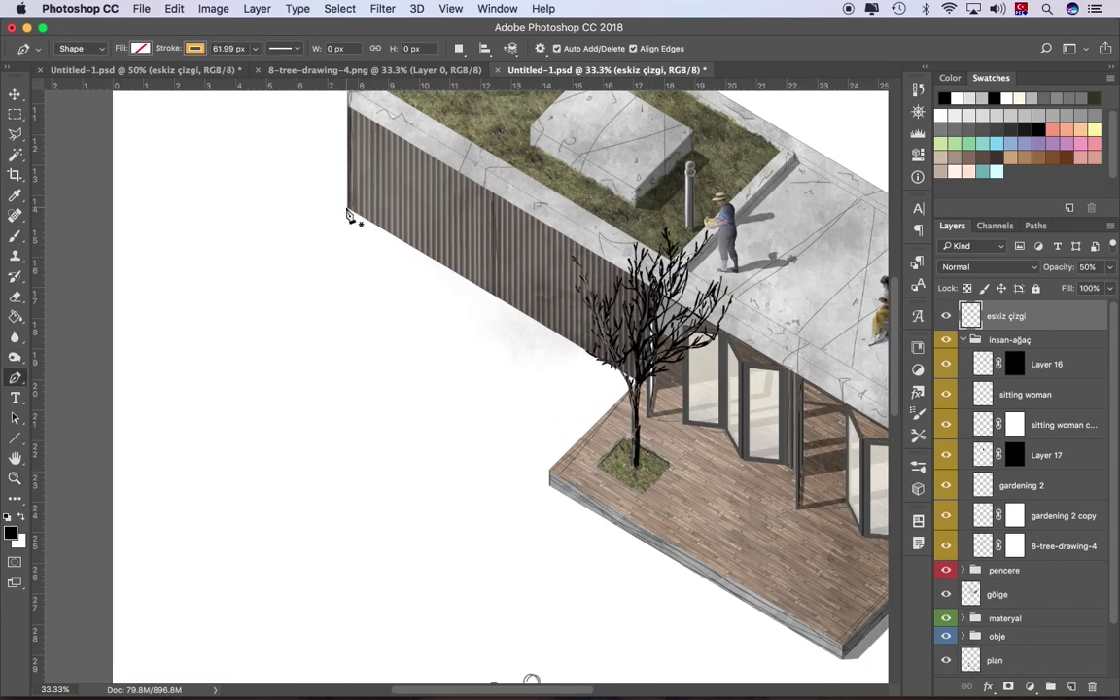
click(343, 199)
click(363, 538)
Step: Give the line a thin 10 px dashed stroke
click(195, 48)
click(255, 48)
drag(255, 68, 235, 68)
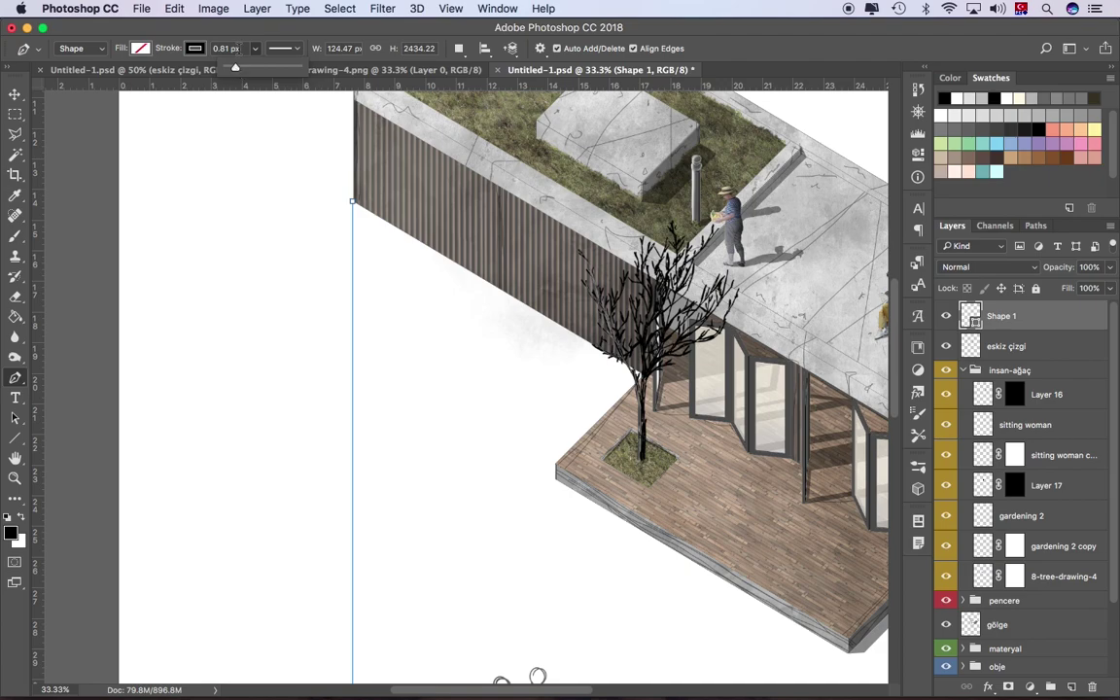
click(255, 48)
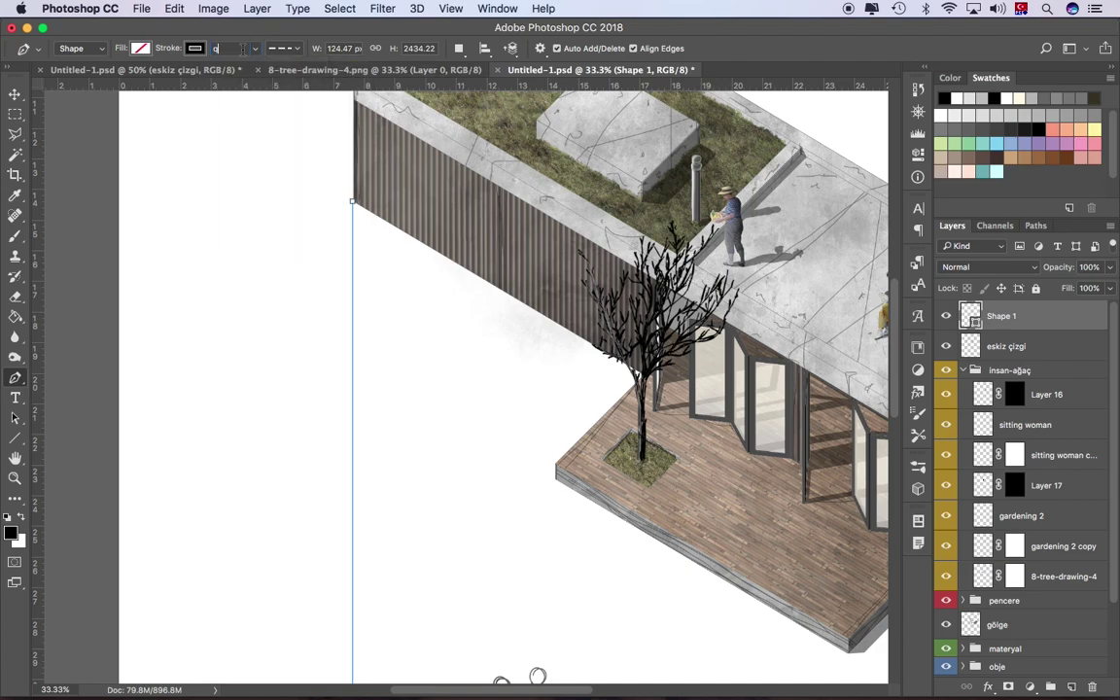
click(284, 47)
click(289, 237)
click(670, 457)
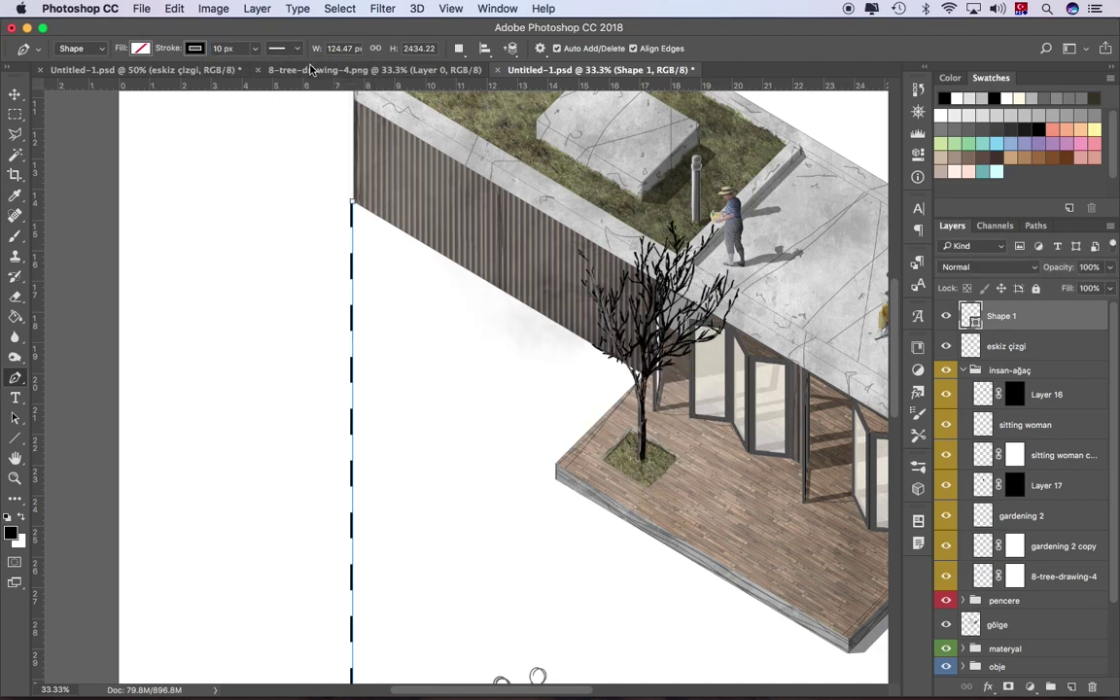
key(z)
alt+click(316, 488)
Step: Alt-drag three copies of the dashed line to the other house corners
key(v)
mouse_move(35, 292)
mouse_down()
mouse_move(555, 300)
mouse_move(460, 355)
mouse_up()
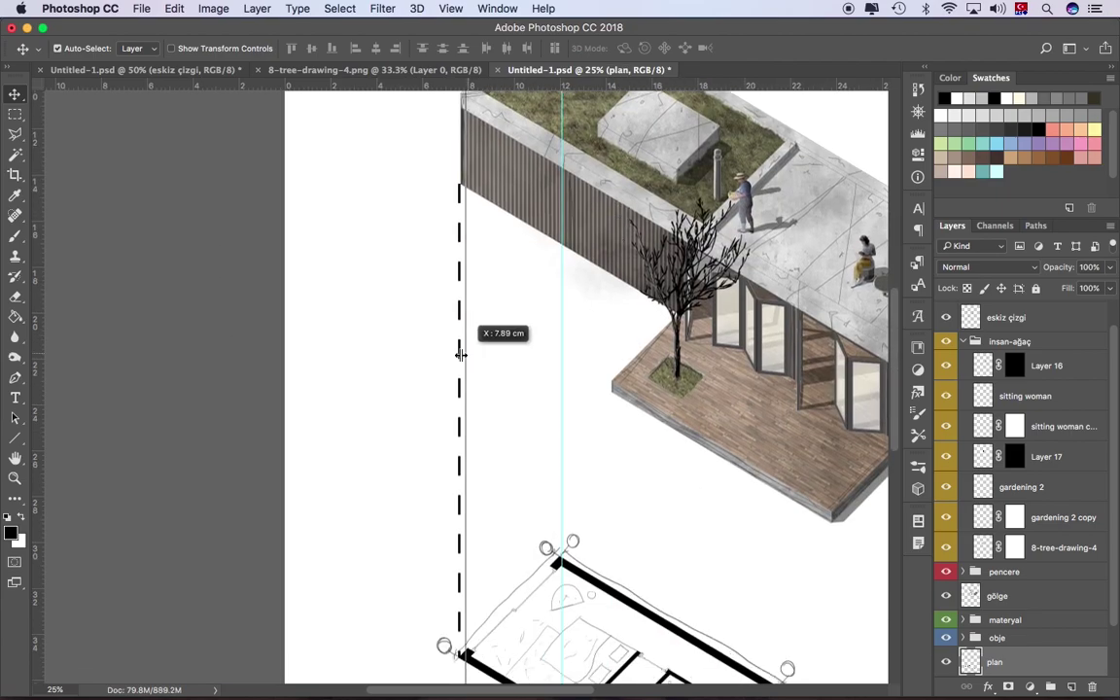
scroll(461, 194, up, 3)
drag(330, 275, 331, 275)
scroll(437, 451, down, 4)
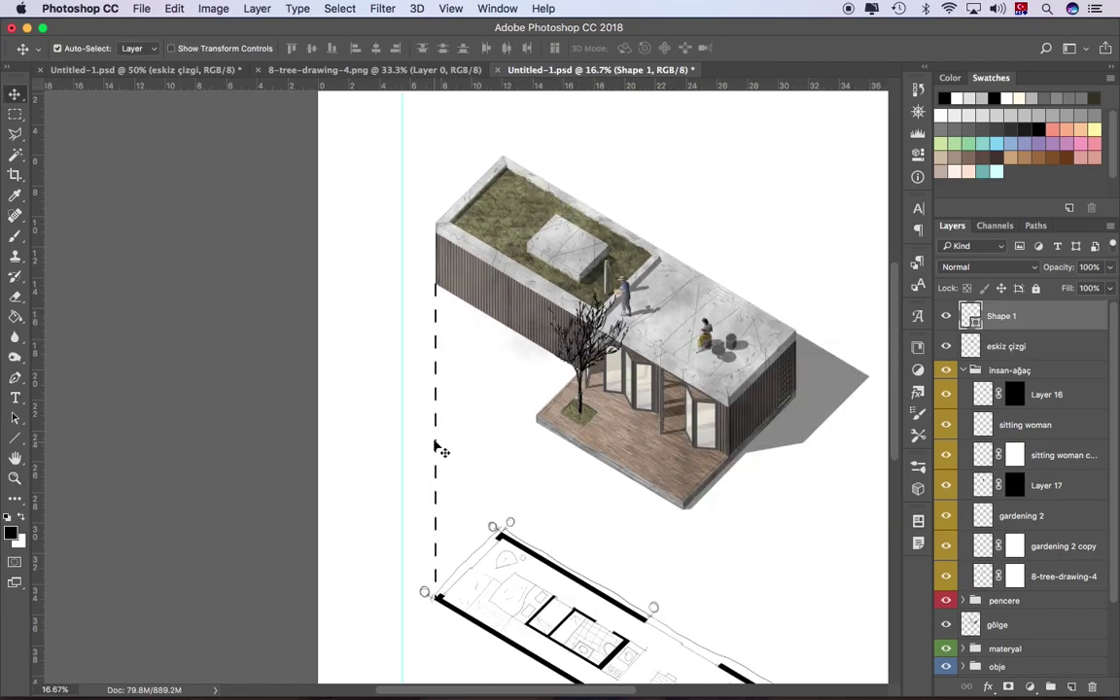
scroll(794, 450, down, 2)
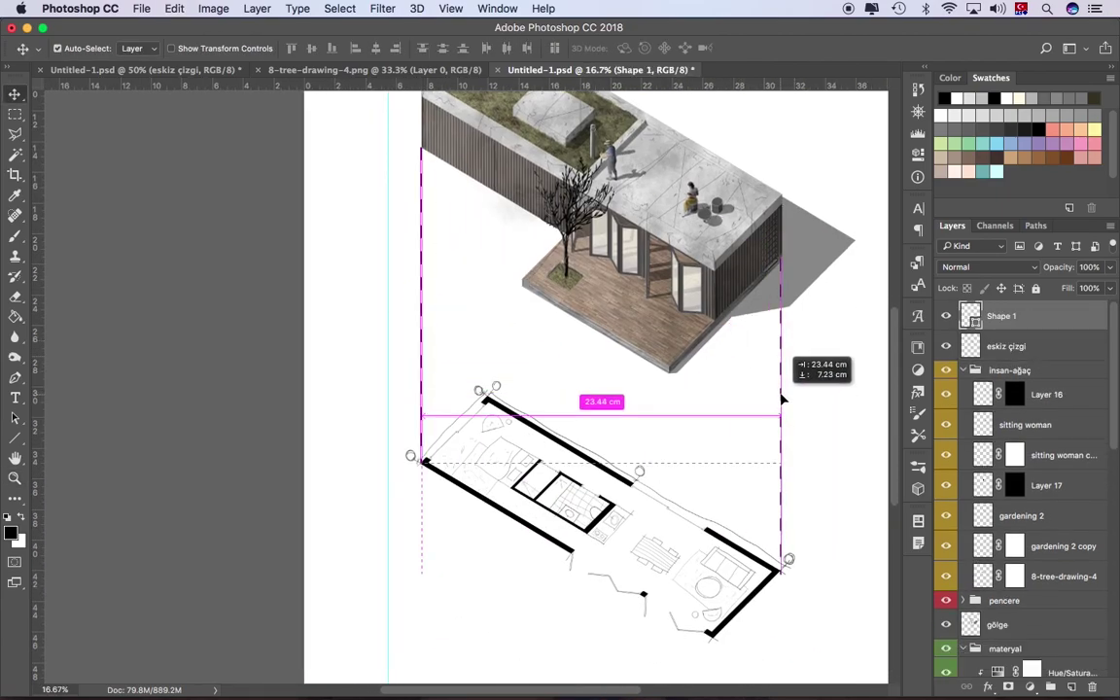
drag(784, 381, 768, 372)
scroll(768, 372, up, 3)
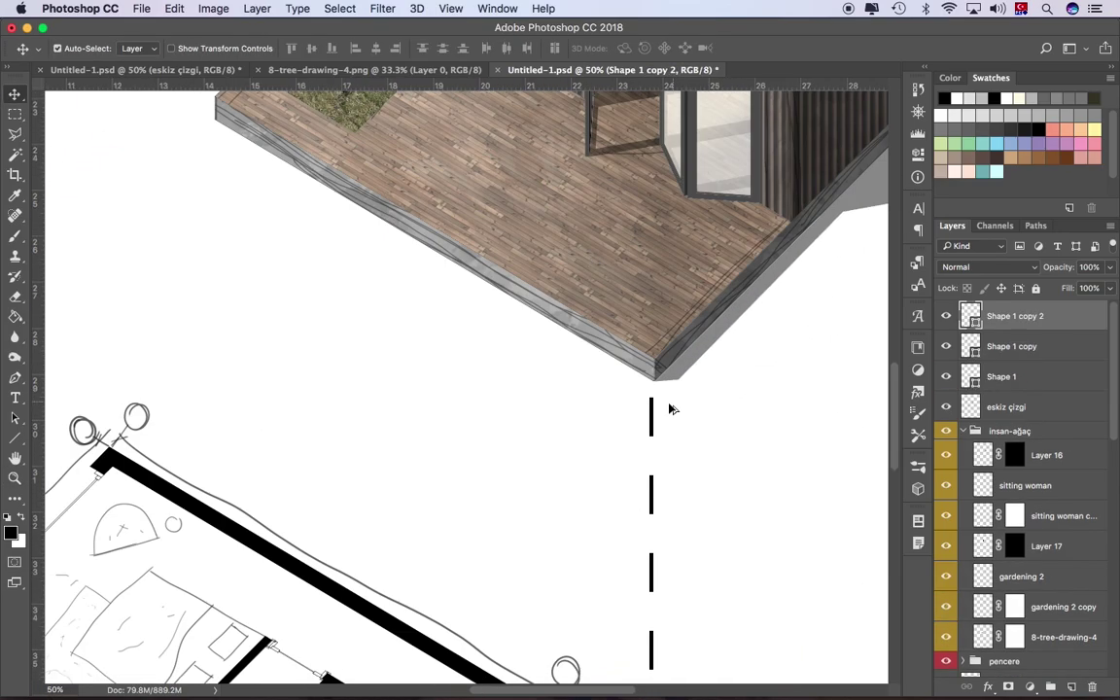
drag(668, 405, 282, 146)
drag(270, 219, 409, 297)
Step: Merge the four dashed lines into one layer named kesik çizgi and add a layer mask
scroll(409, 297, down, 3)
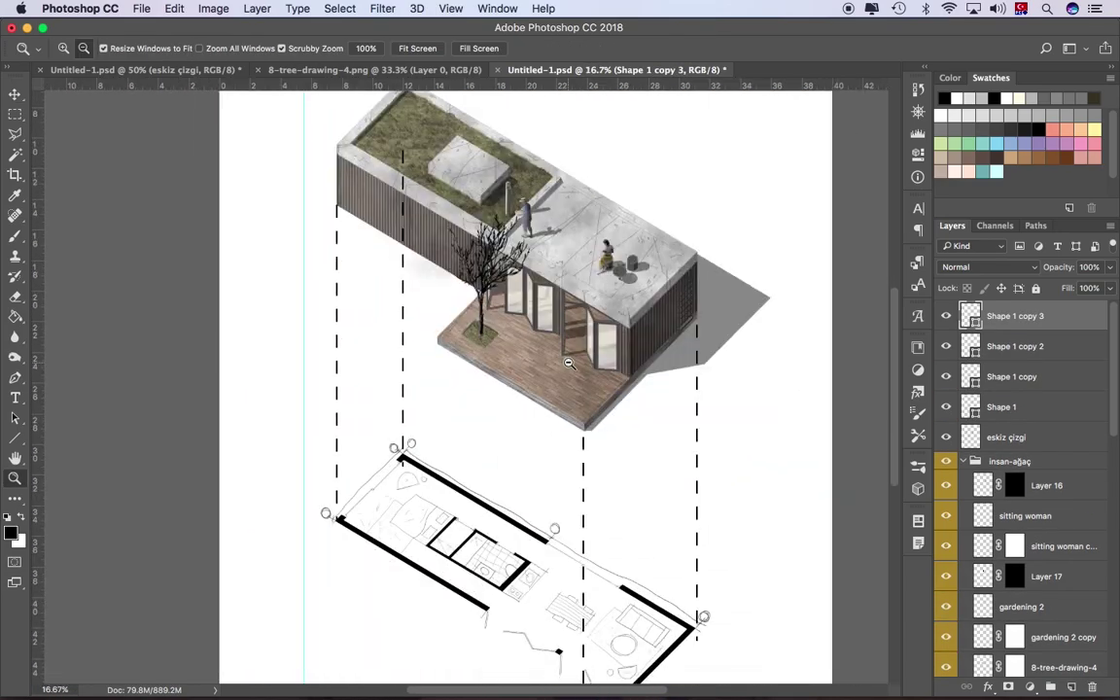
scroll(581, 448, up, 4)
click(580, 447)
shift+click(1023, 410)
key(ctrl+e)
double_click(1016, 316)
text(kesik çizgi)
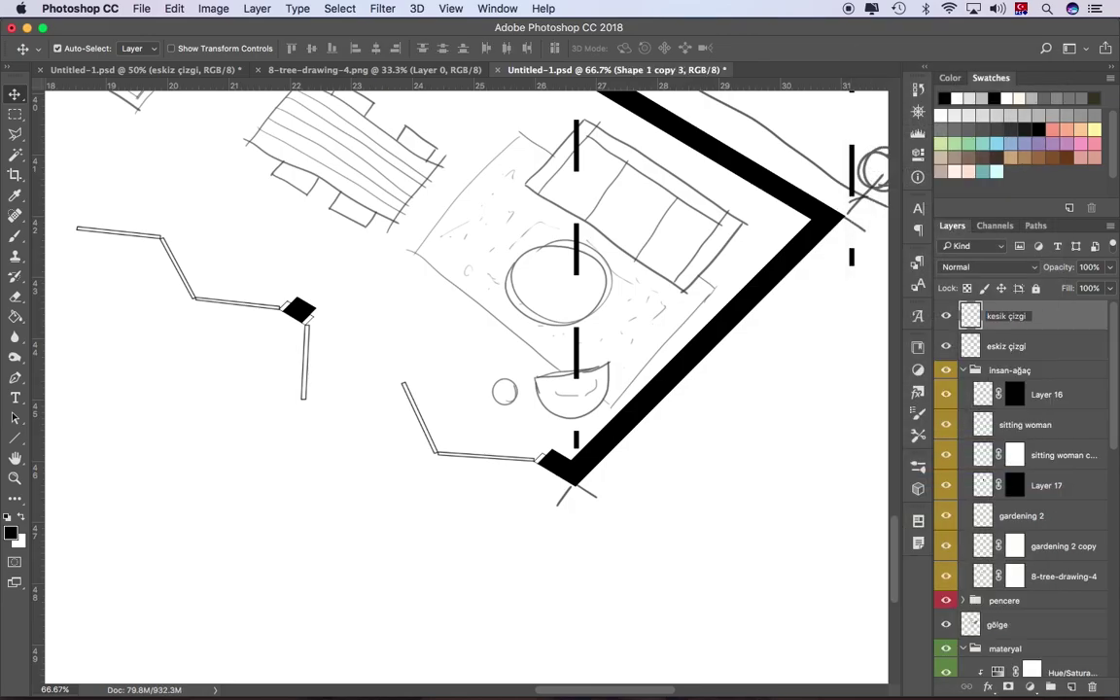
click(1008, 687)
key(b)
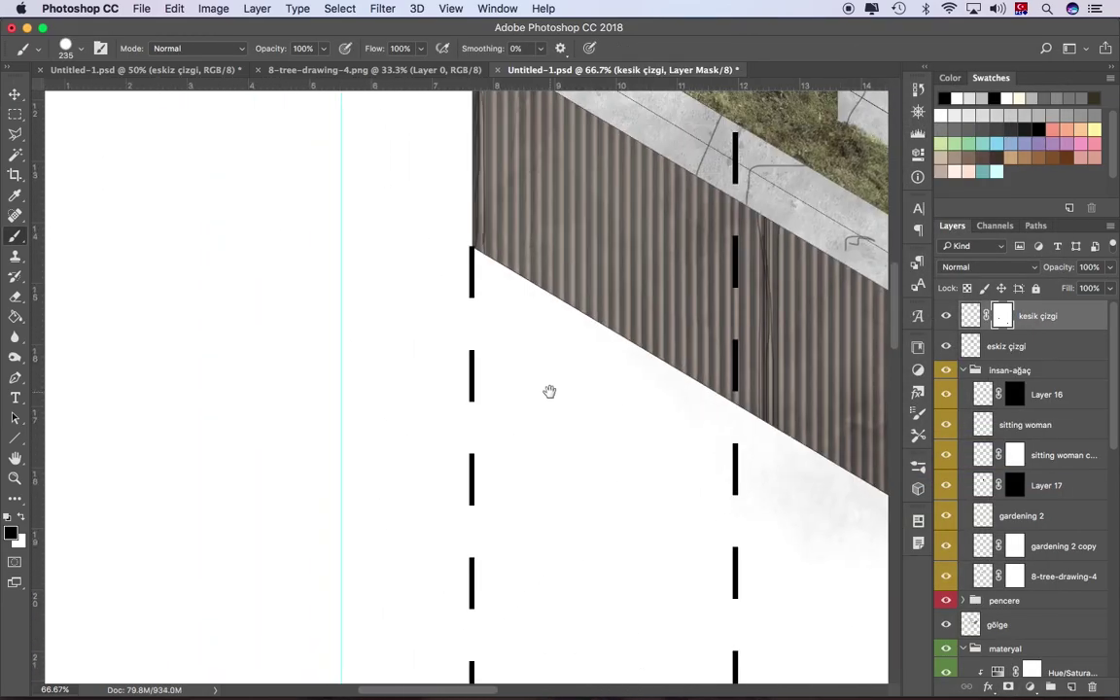
Step: Zoom out and review the dashed lines against the floor plan
key(ctrl+minus)
key(ctrl+minus)
scroll(662, 438, down, 5)
scroll(662, 438, down, 5)
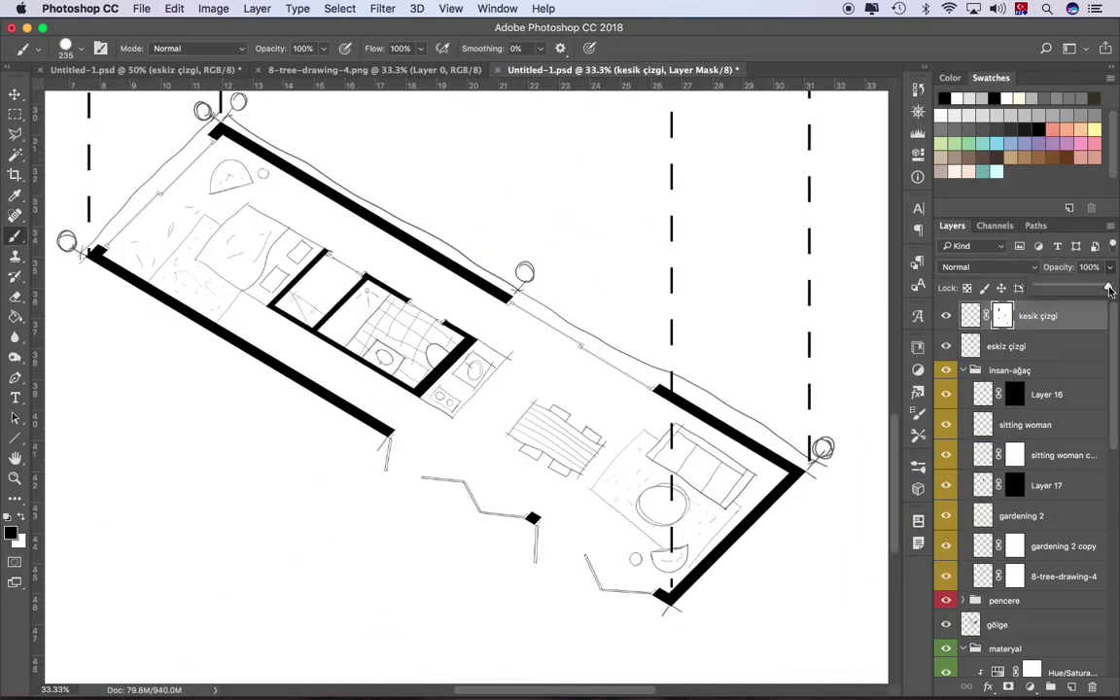
key(z)
alt+click(743, 392)
scroll(743, 392, up, 10)
Step: Add a new layer above Background and fill it with light grey #c7c7c7
scroll(1021, 486, down, 10)
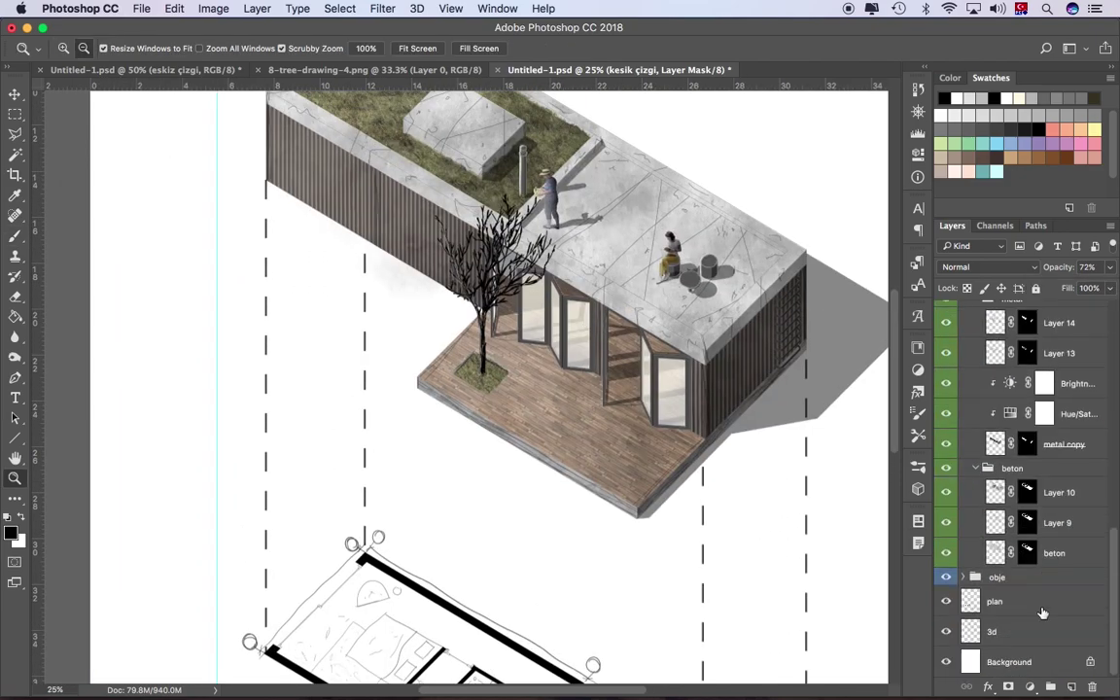
click(1002, 662)
key(g)
key(i)
click(11, 531)
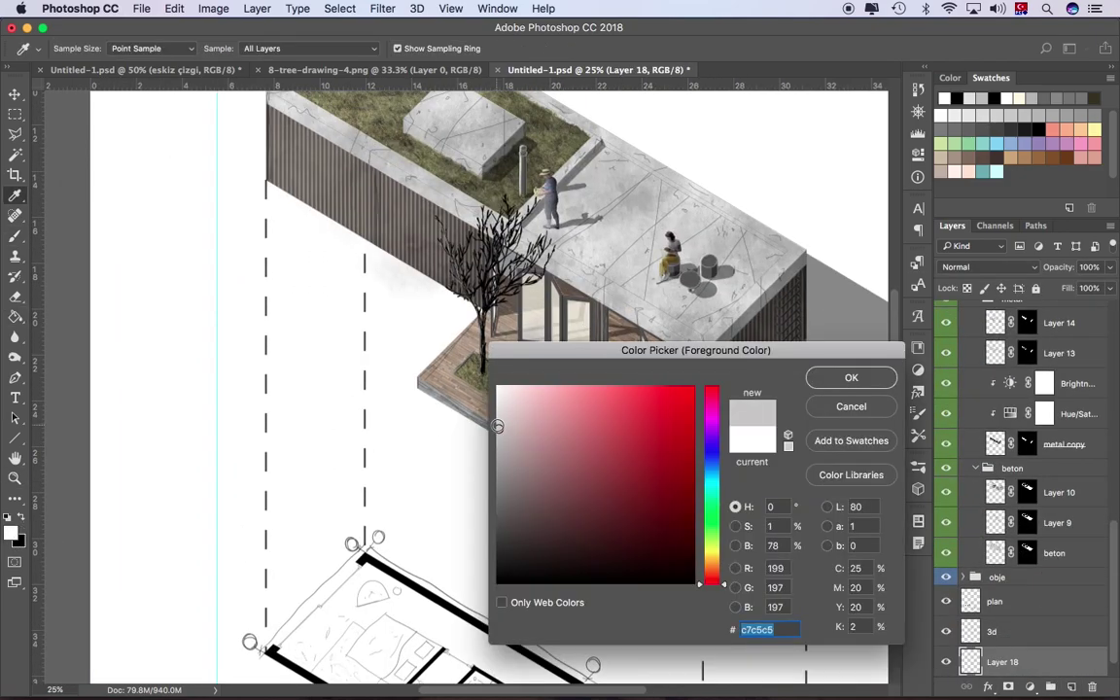
text(c7c7c7)
click(851, 378)
key(g)
click(775, 525)
Step: Lower the grey layer's opacity to about 74% and add a new layer for the smoke
key(z)
key(ctrl+minus)
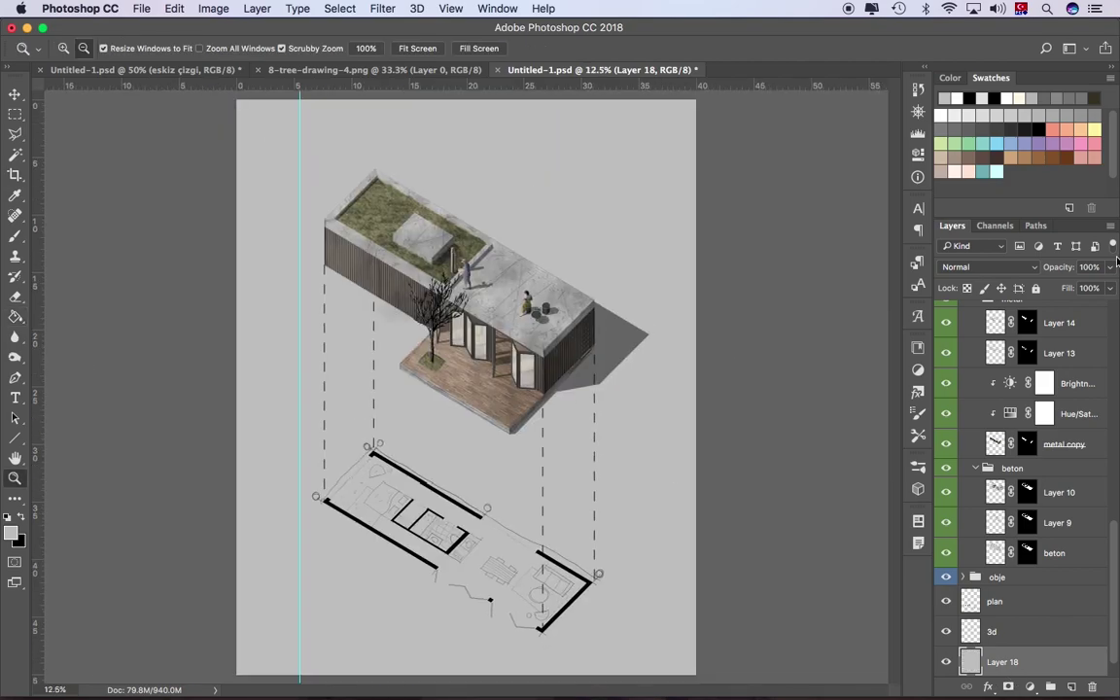
drag(1107, 289, 1087, 291)
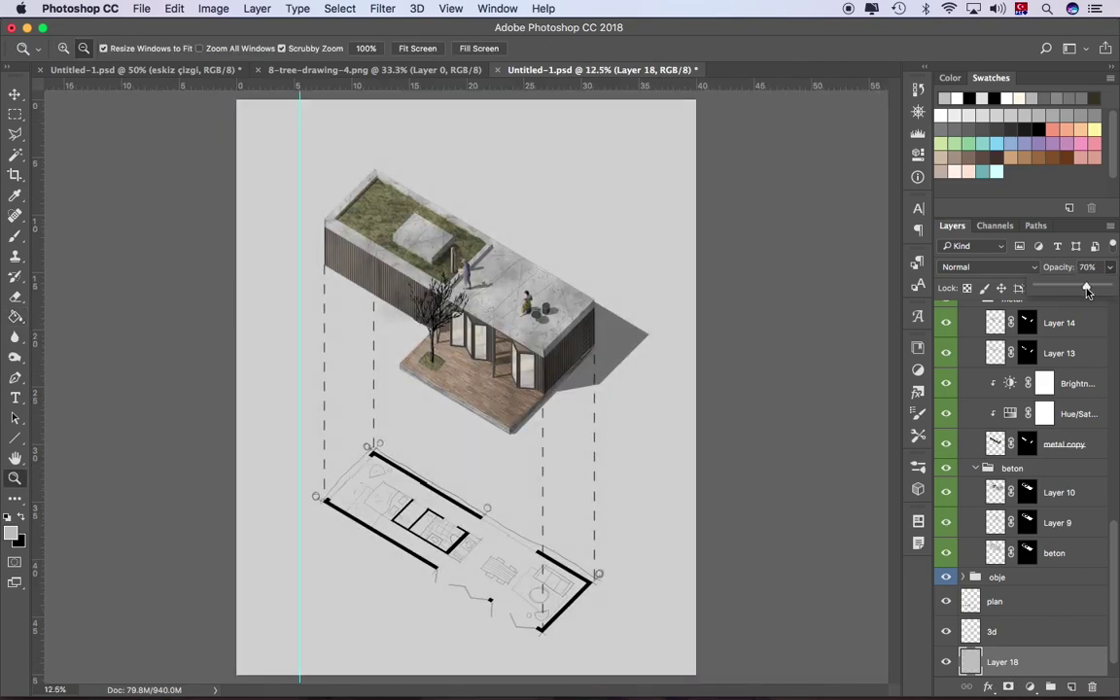
click(494, 290)
click(494, 289)
Step: Keep a light grey foreground and paint a thin smoke wisp from the pipe with a small brush
key(i)
click(11, 531)
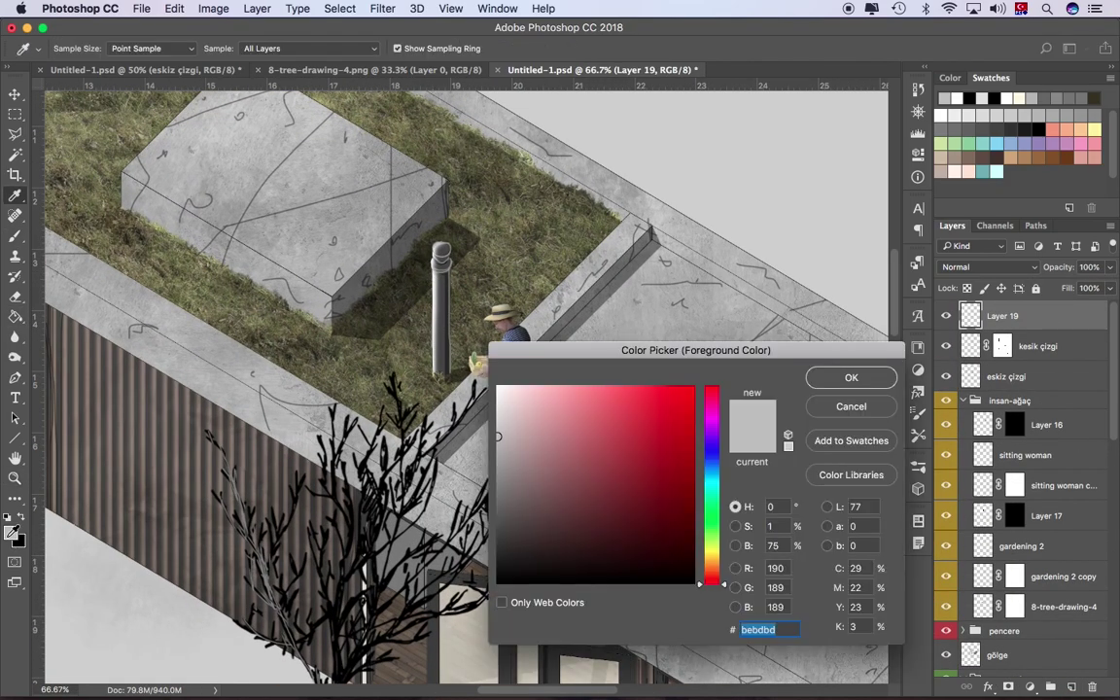
key(Return)
scroll(567, 423, up, 5)
key(b)
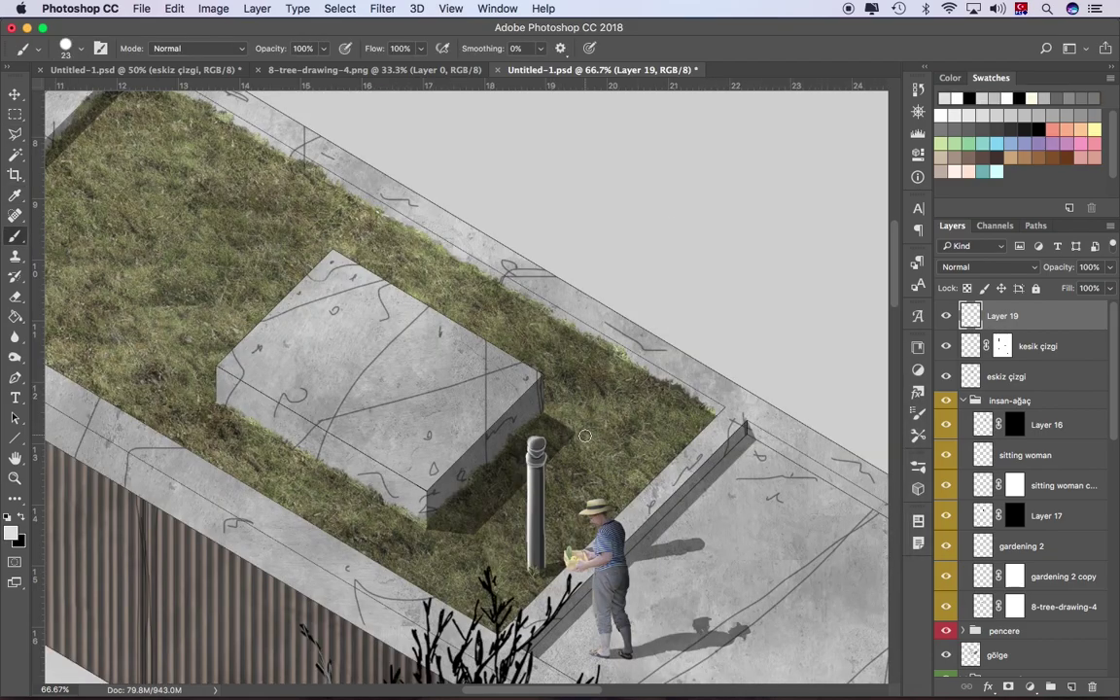
click(73, 48)
key(Return)
drag(537, 440, 586, 392)
Step: Enlarge the brush to about 7 px and add smoke curls and puffs above the pipe
key(ctrl+plus)
click(73, 48)
key(Return)
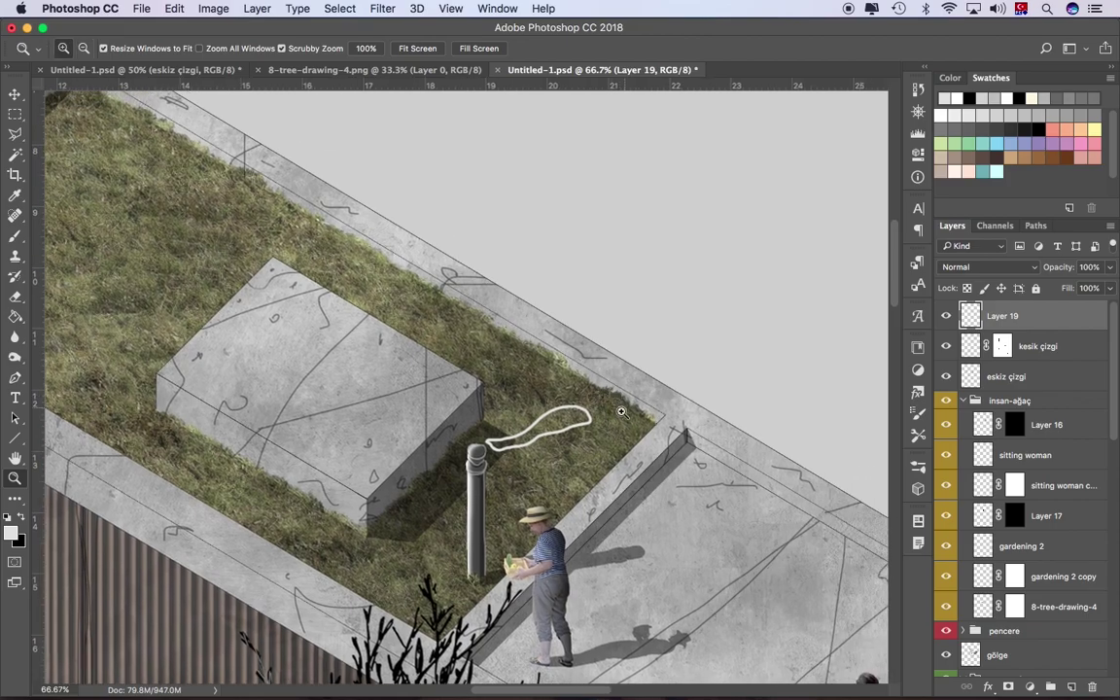
drag(583, 384, 627, 369)
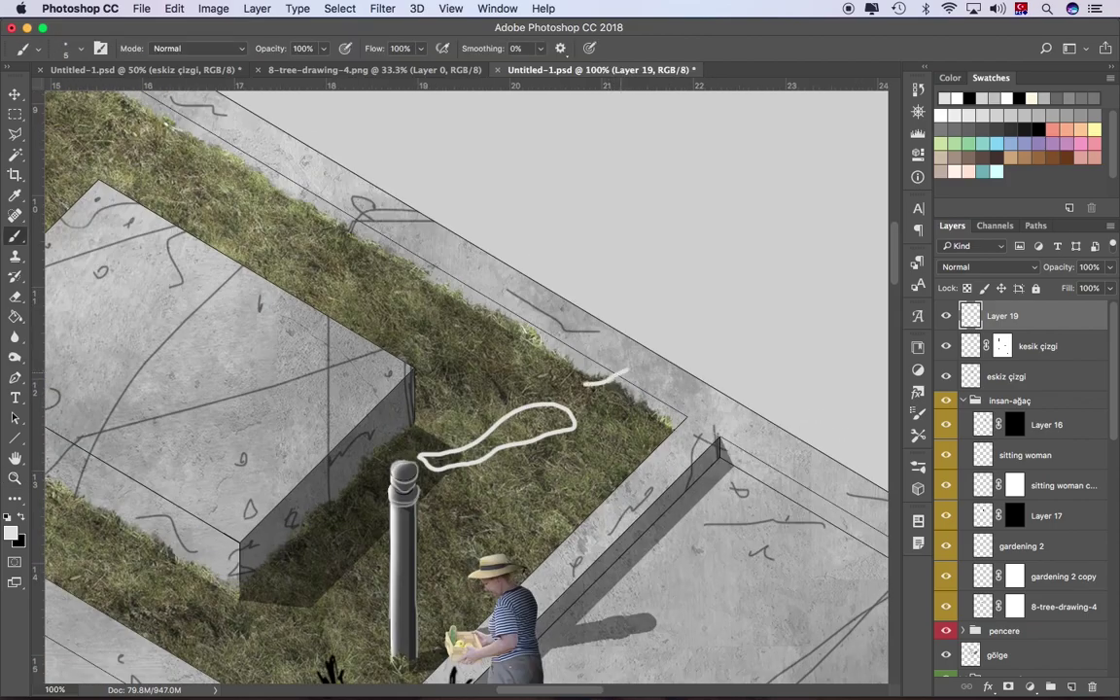
key(b)
drag(373, 478, 426, 459)
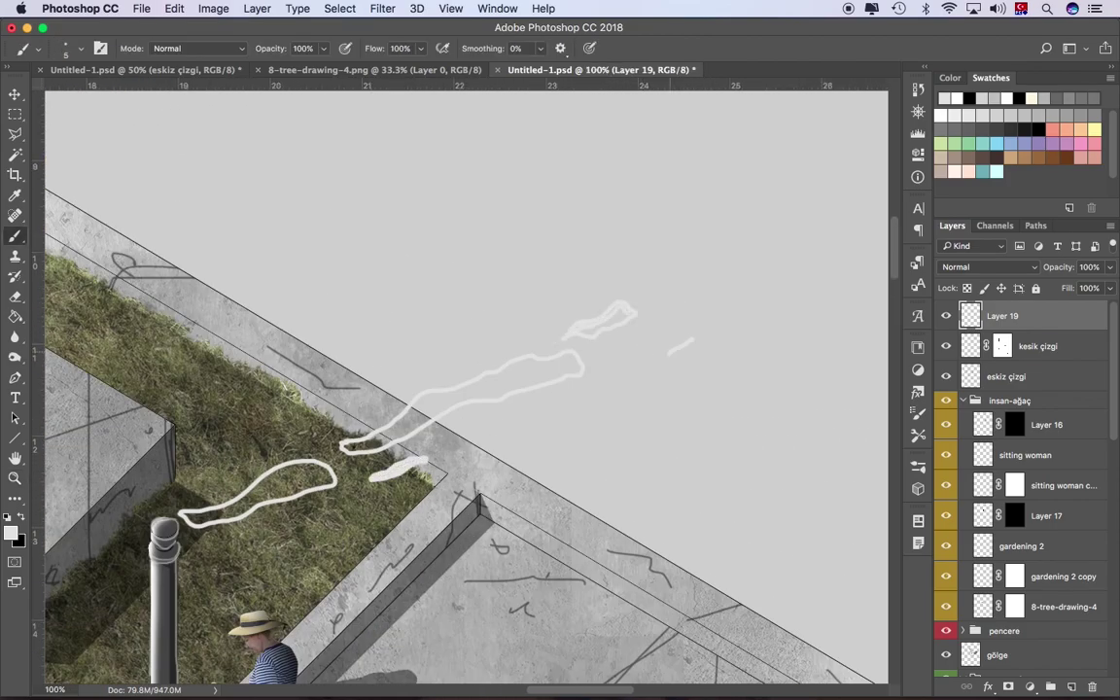
drag(681, 345, 663, 370)
drag(583, 394, 603, 379)
Step: Paint a long smoke trail drifting up-right and thicken it with a wide stroke
scroll(677, 295, right, 3)
drag(627, 265, 591, 283)
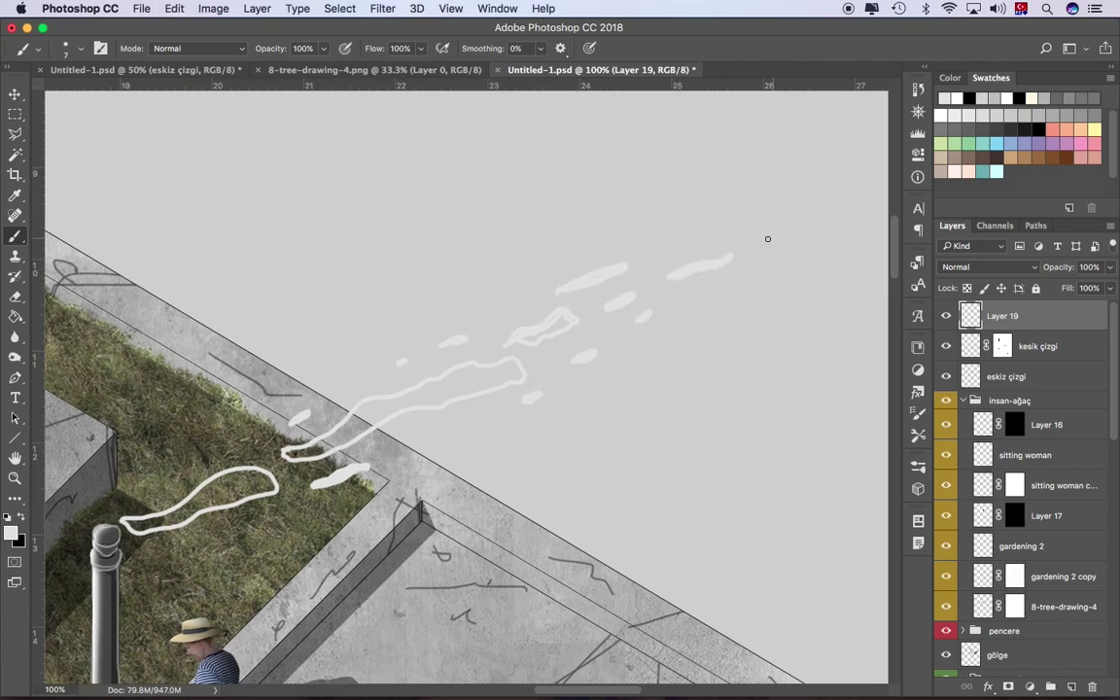
scroll(680, 292, down, 1)
scroll(681, 291, up, 3)
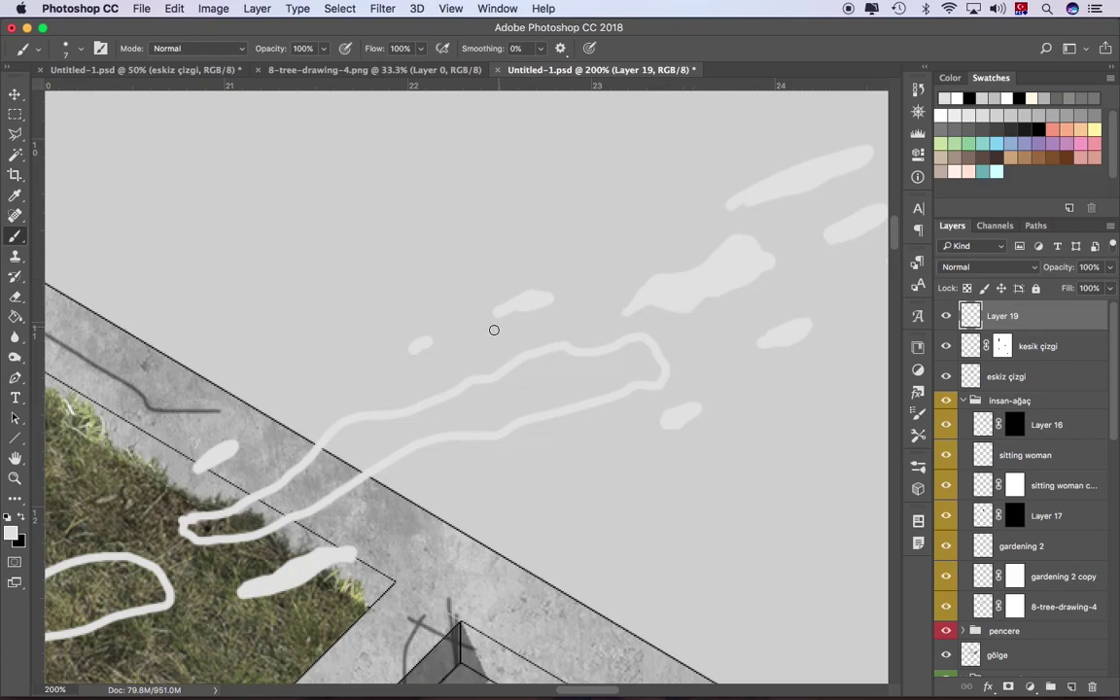
scroll(494, 330, left, 5)
scroll(466, 389, down, 2)
drag(439, 467, 839, 297)
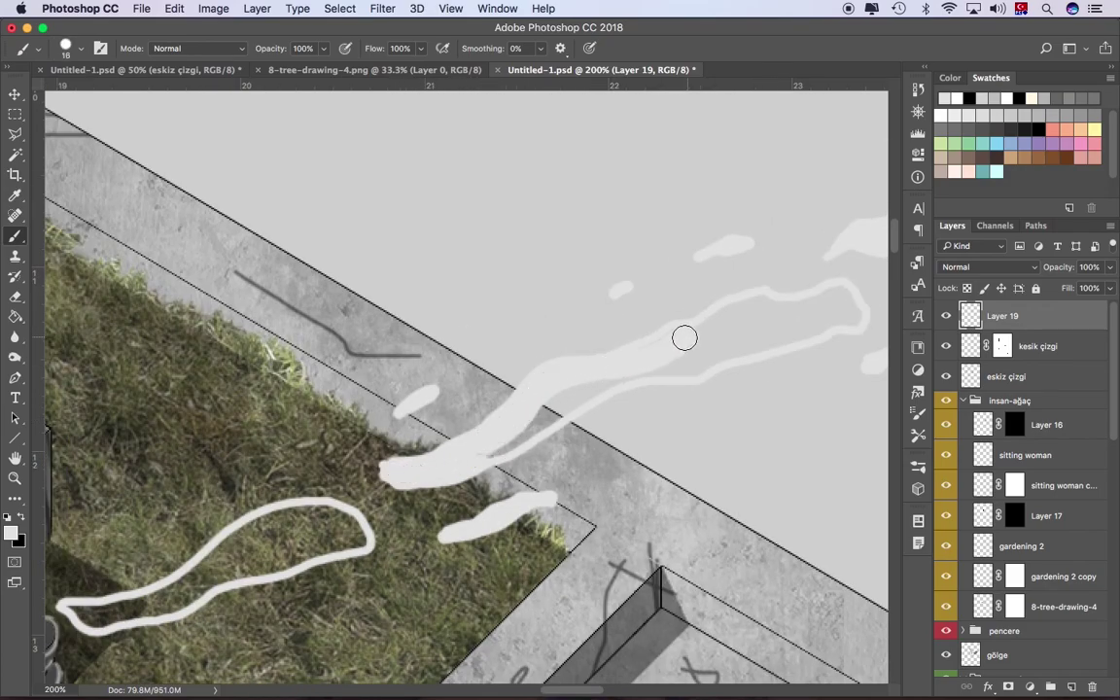
mouse_move(803, 333)
mouse_down()
mouse_move(555, 408)
mouse_move(812, 318)
mouse_up()
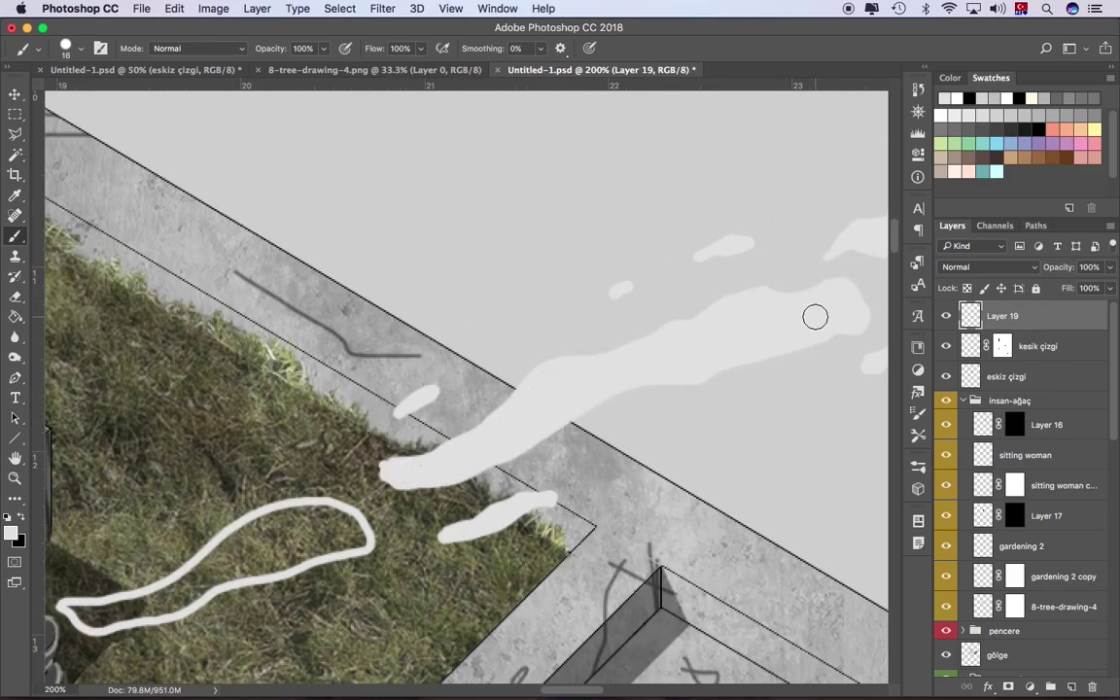
Step: Fill in the inside of the smoke loop and zoom out to review the smoke
scroll(813, 318, left, 8)
scroll(812, 318, down, 2)
mouse_move(584, 389)
mouse_down()
mouse_move(564, 470)
mouse_move(545, 408)
mouse_up()
scroll(545, 409, left, 3)
scroll(545, 408, down, 1)
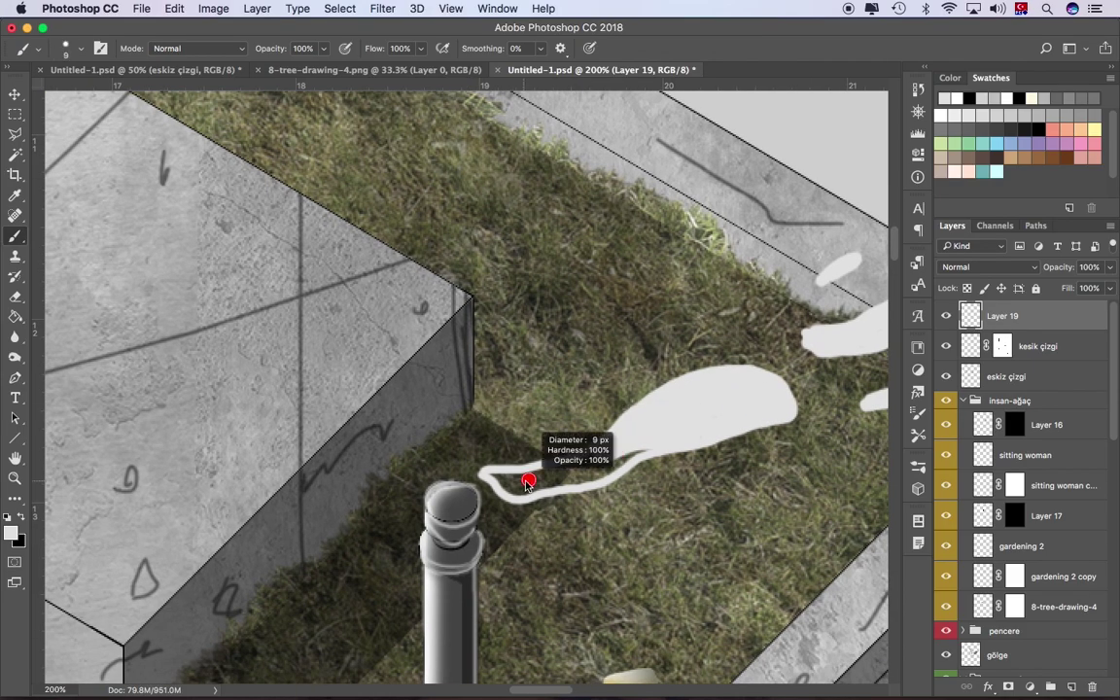
key(z)
alt+click(443, 437)
alt+click(442, 437)
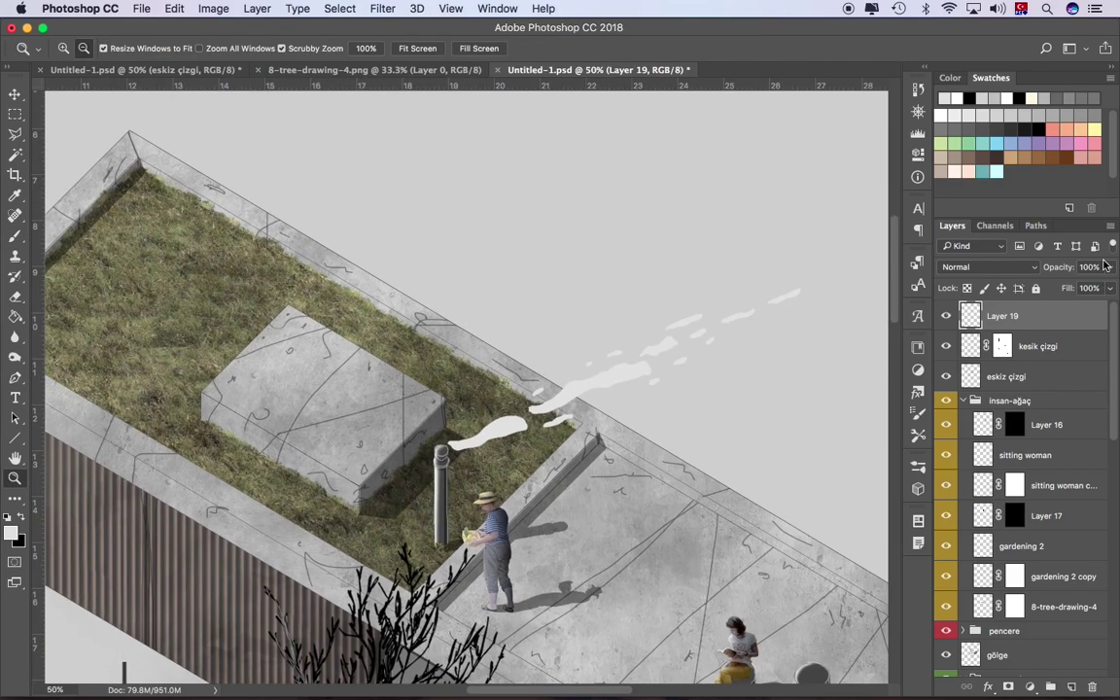
Step: Duplicate the smoke layer, lower its opacity and stretch the copy across the roof
key(8)
key(4)
key(v)
drag(651, 397, 619, 464)
key(ctrl+t)
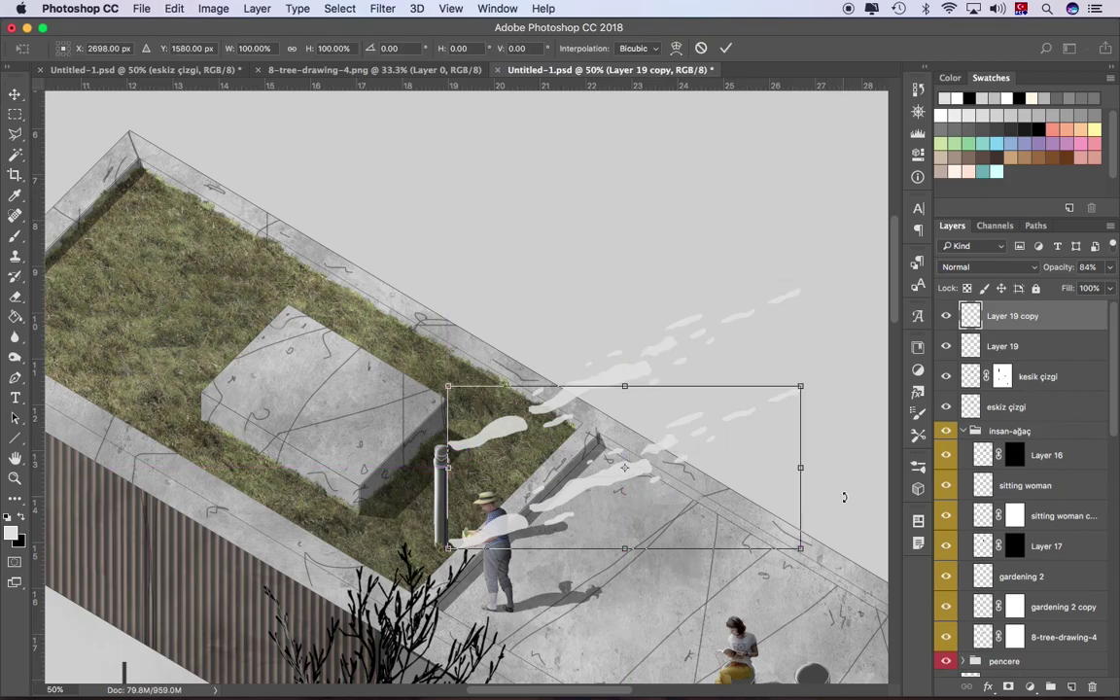
drag(842, 495, 610, 492)
key(Return)
Step: Darken the copied smoke to black with the Hue/Saturation lightness slider
key(ctrl+u)
drag(362, 495, 243, 495)
click(521, 342)
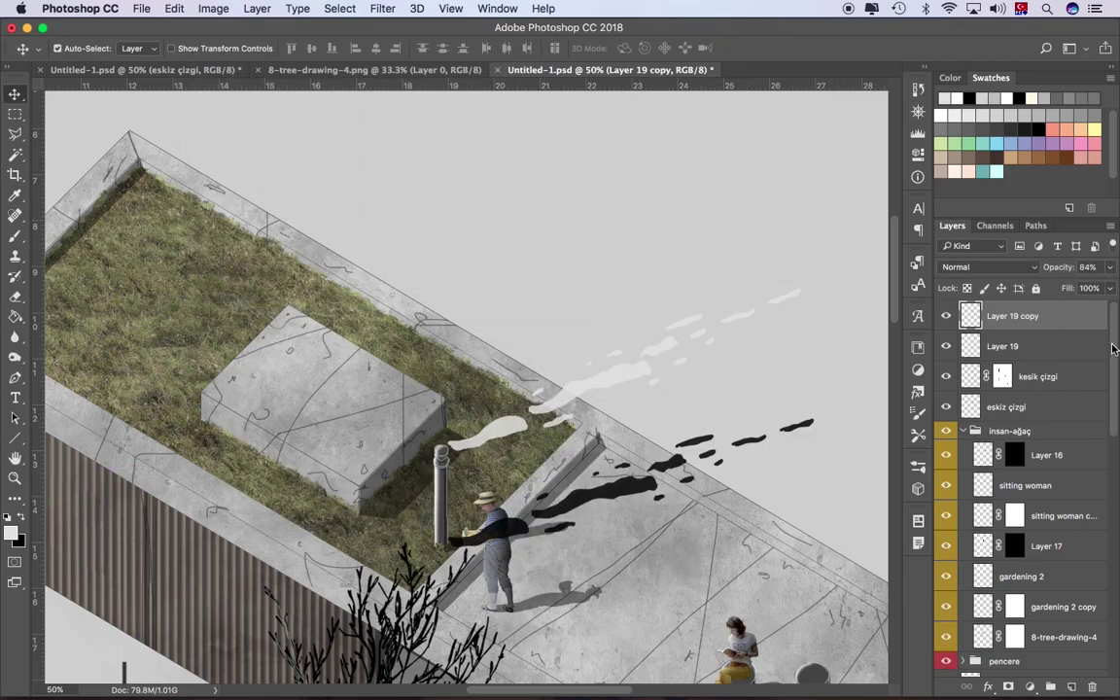
key(z)
click(394, 525)
click(394, 525)
Step: Resize the black shadow strokes and move them onto the pavement
key(ctrl+t)
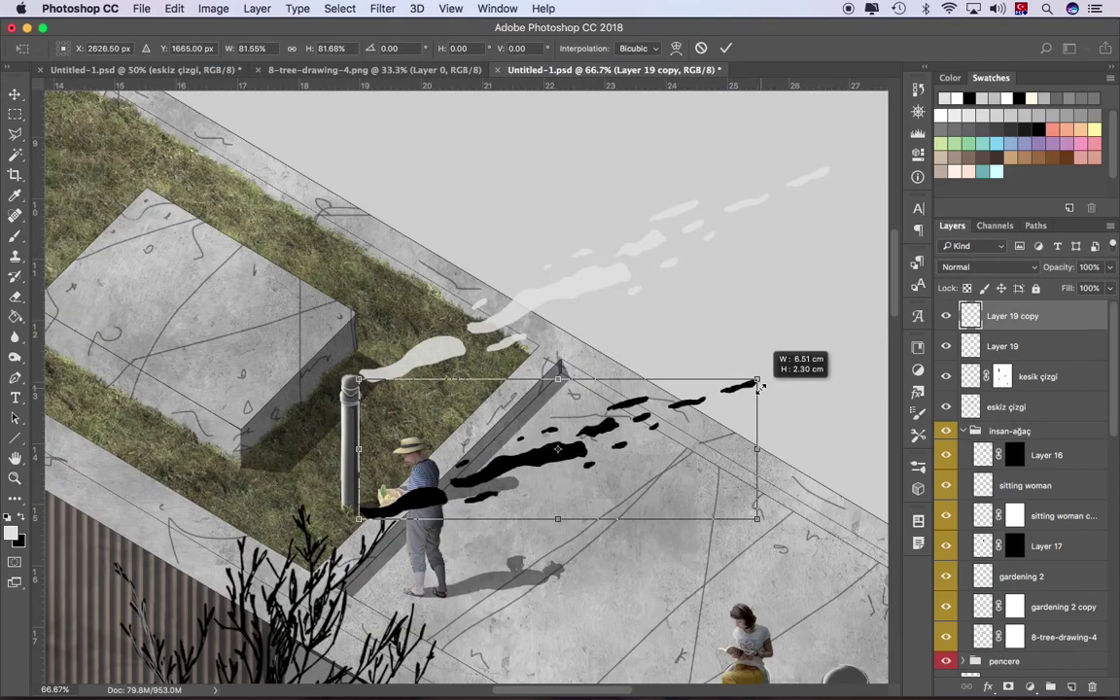
key(Return)
click(378, 519)
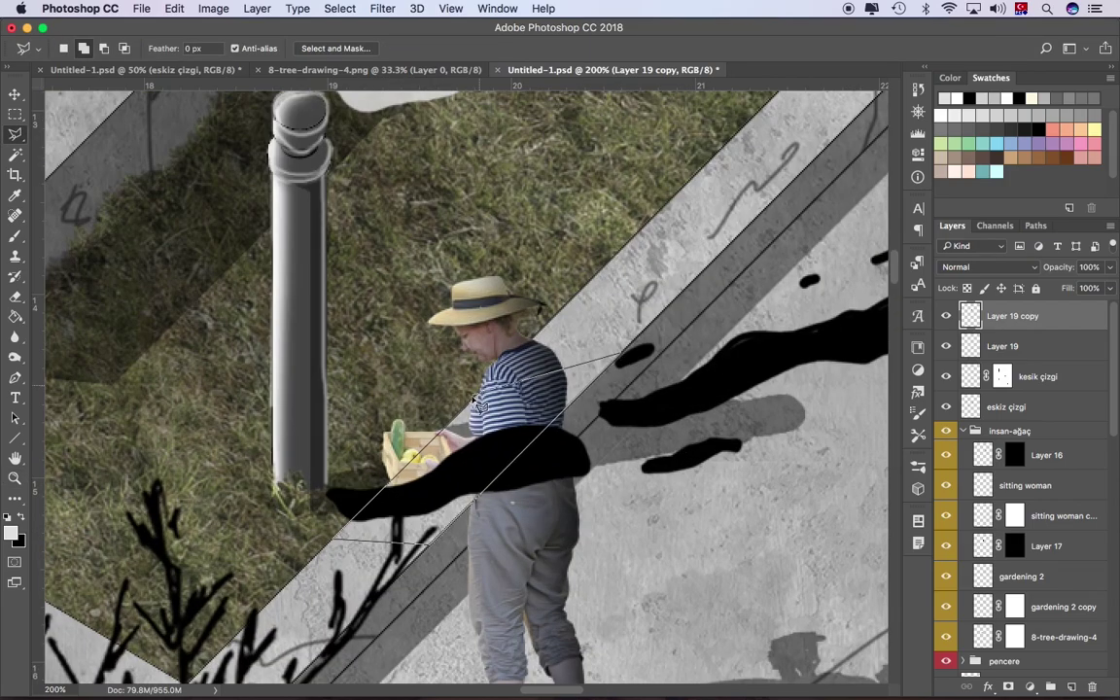
key(v)
drag(332, 537, 600, 334)
Step: Trim the shadow strokes beyond the pavement edge using a Polygonal Lasso selection
key(l)
click(542, 261)
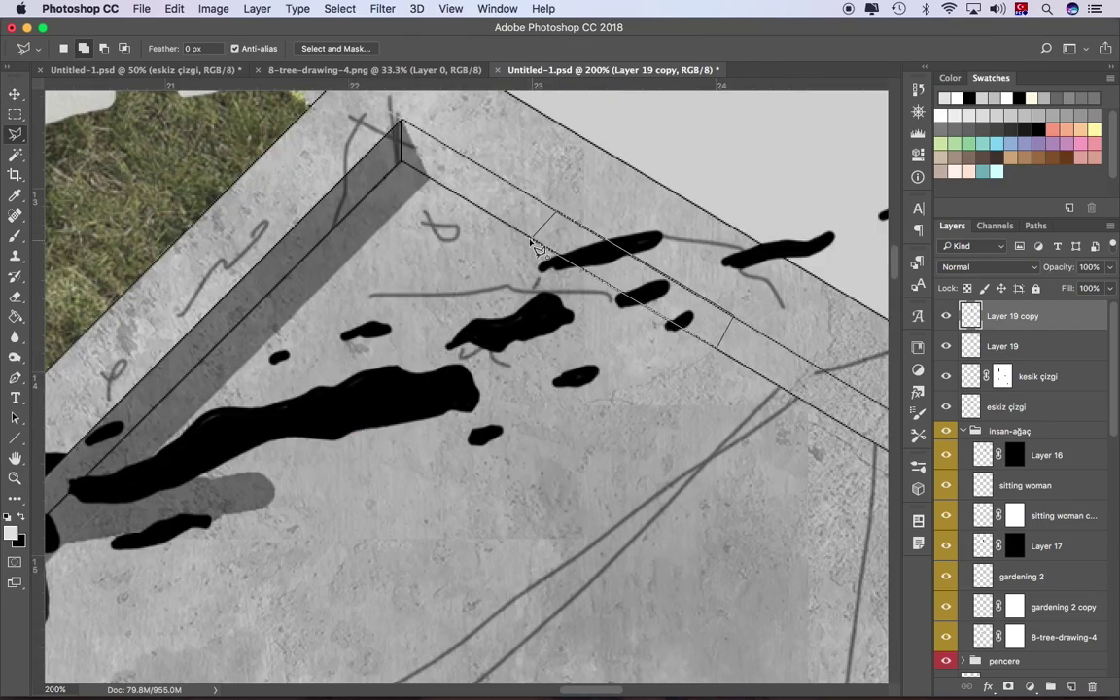
drag(533, 245, 641, 233)
key(ctrl+z)
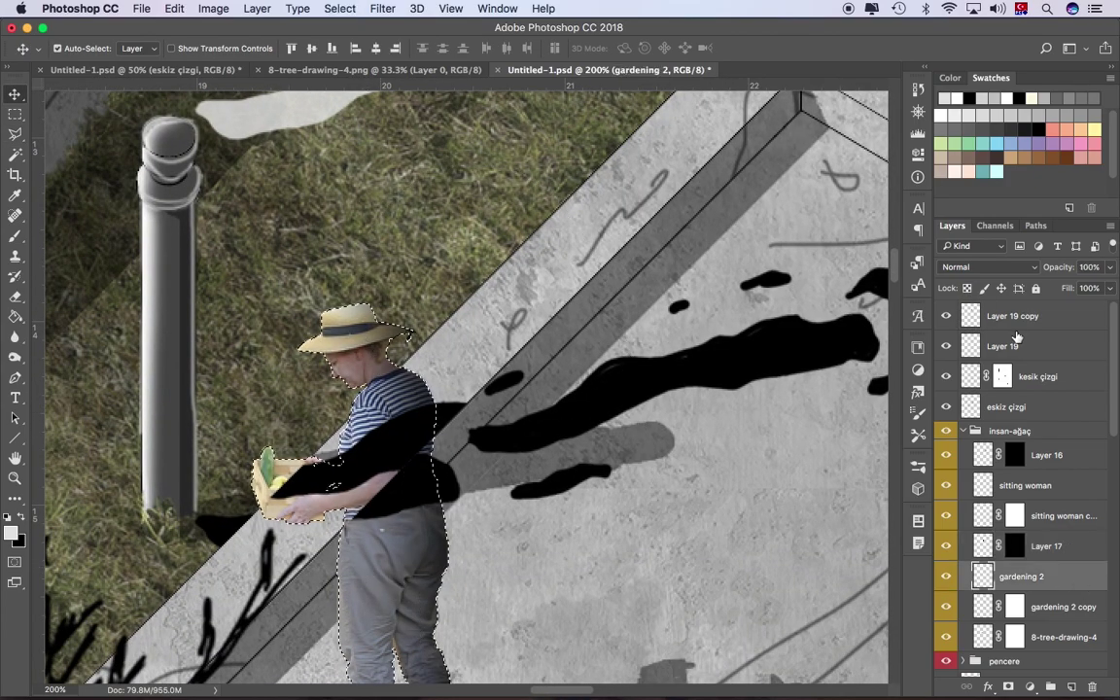
Step: Lower the 'Layer 19 copy' shadow layer's opacity to 41% for a soft grey
click(1012, 316)
click(1110, 267)
drag(1107, 289, 1063, 290)
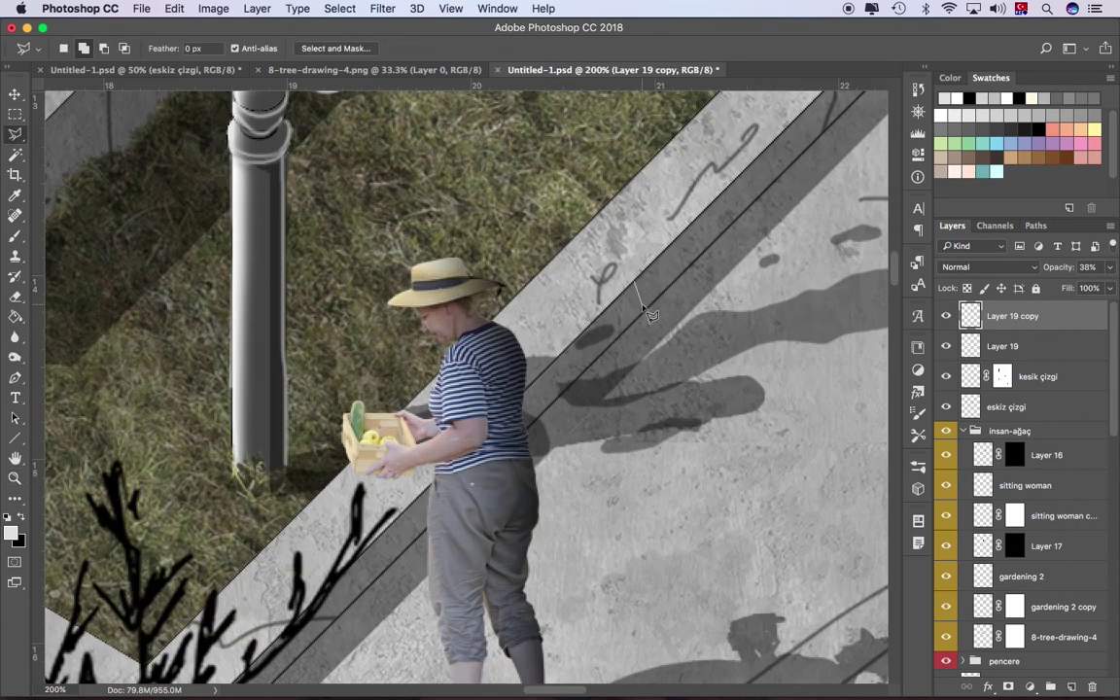
click(970, 662)
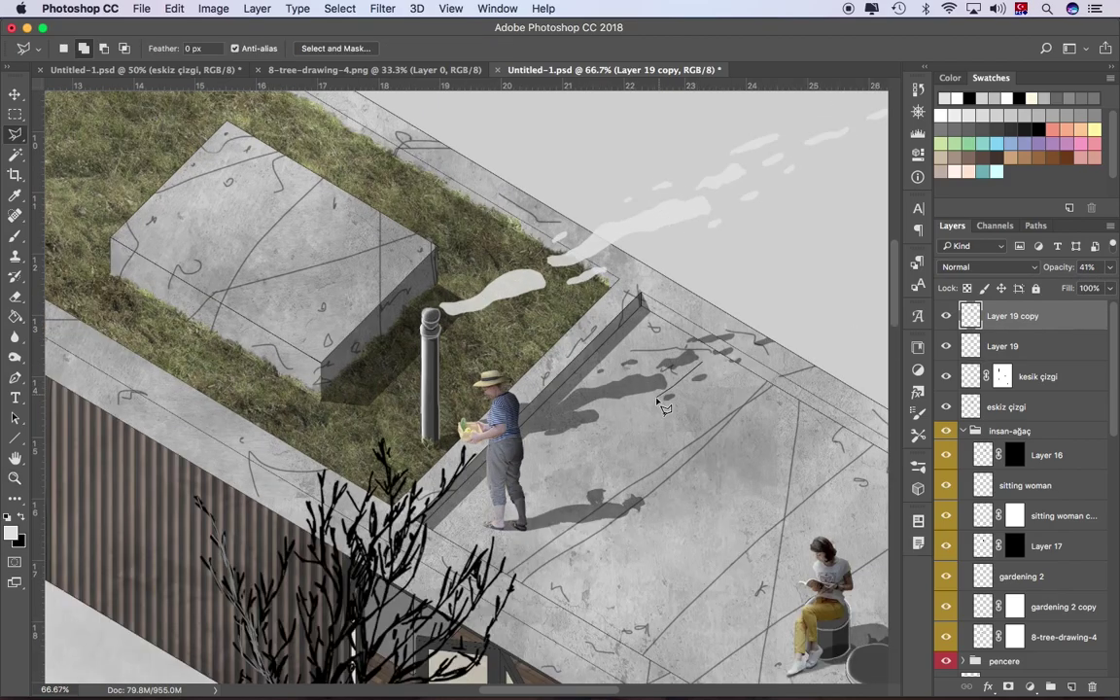
Step: Zoom out to the building and plan, then duplicate the plan layer below Layer 18
key(z)
alt+click(681, 389)
alt+click(603, 374)
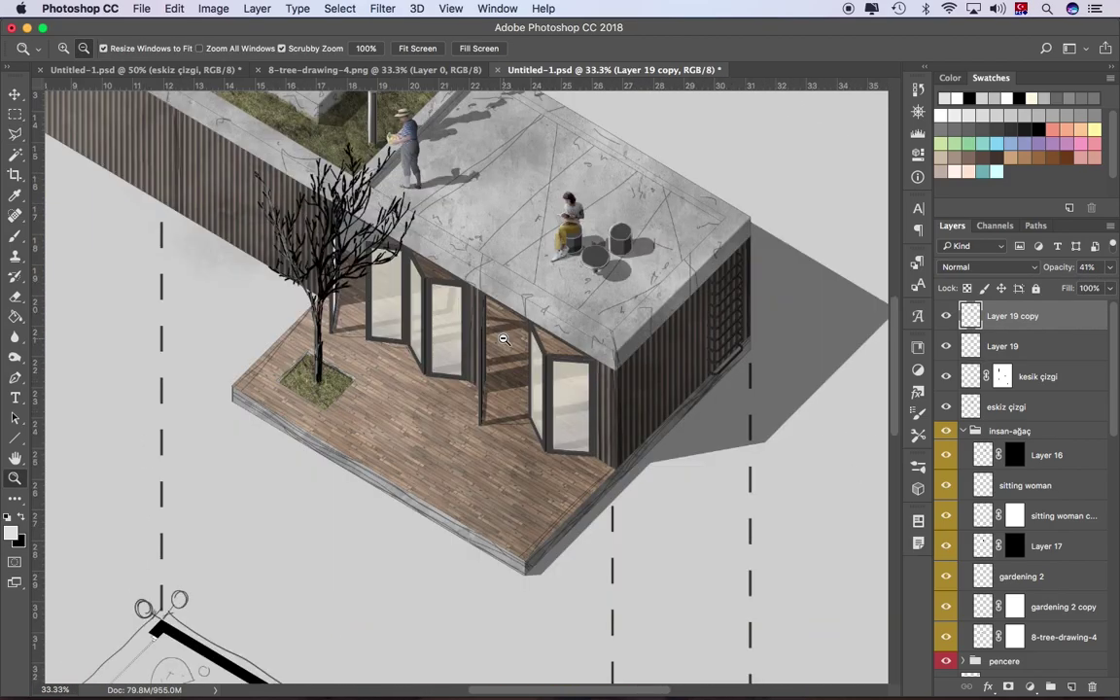
alt+click(538, 355)
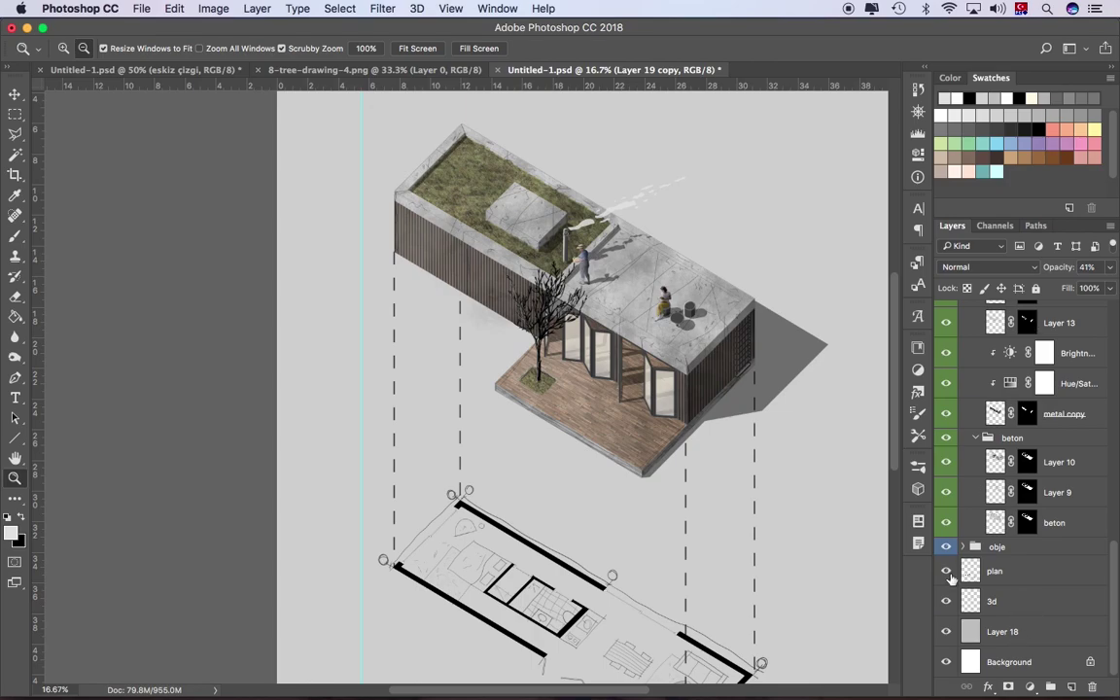
click(1011, 572)
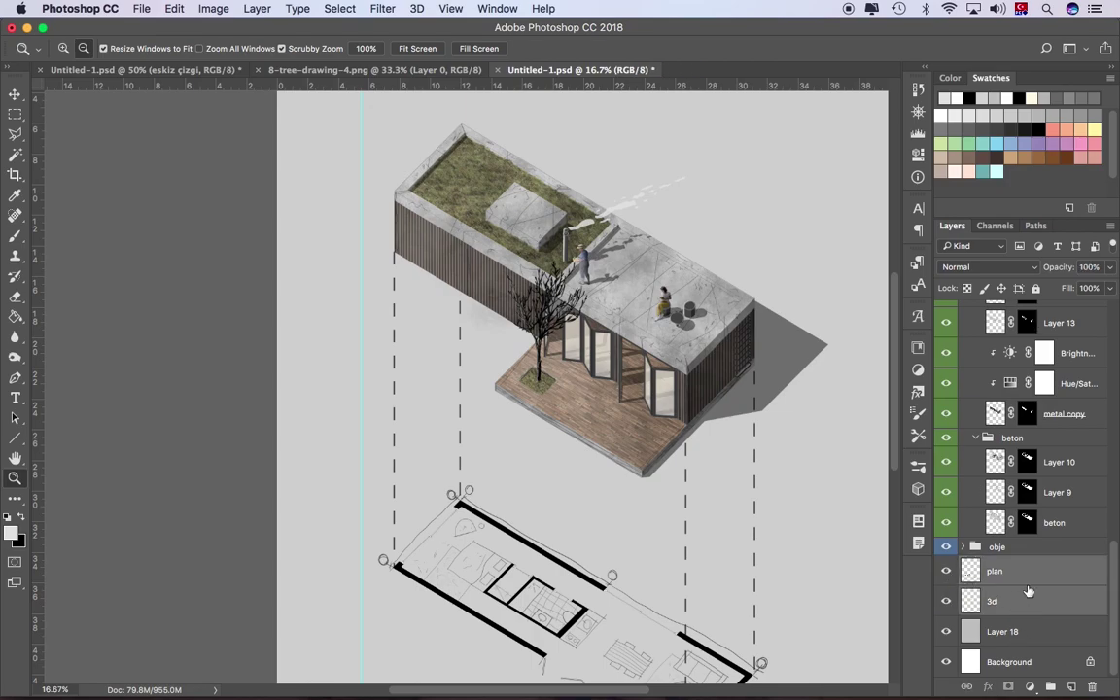
key(super+j)
drag(1031, 575, 1040, 650)
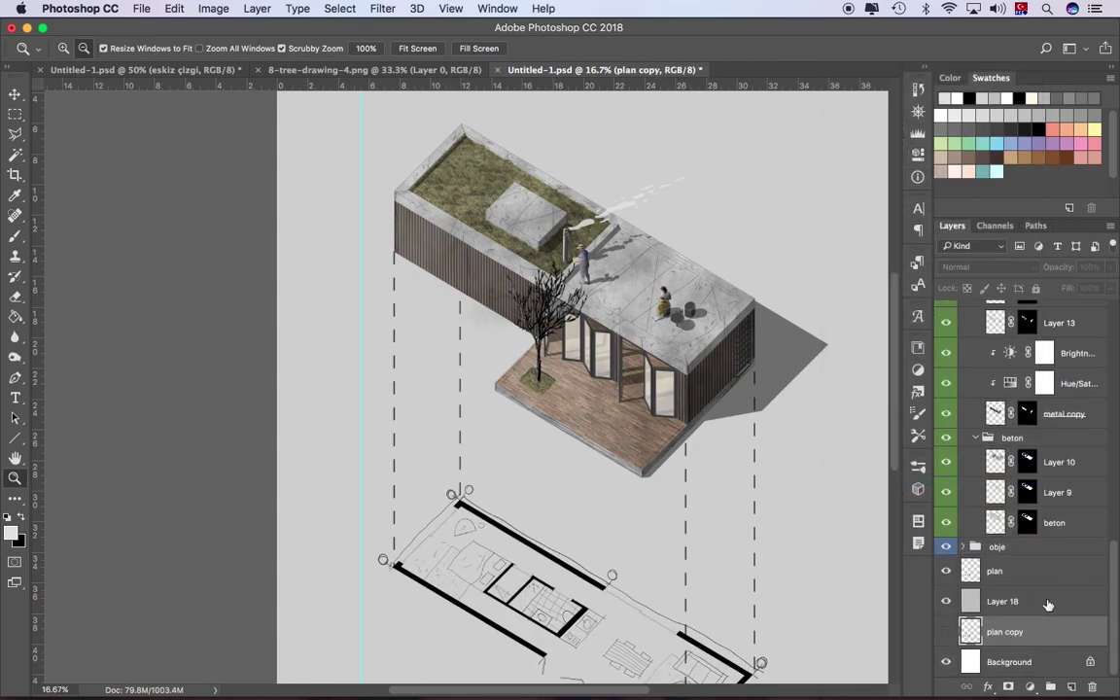
Step: Group the upper rendering layers, duplicate the group and convert the copy to a Smart Object
key(super+shift+alt+n)
key(g)
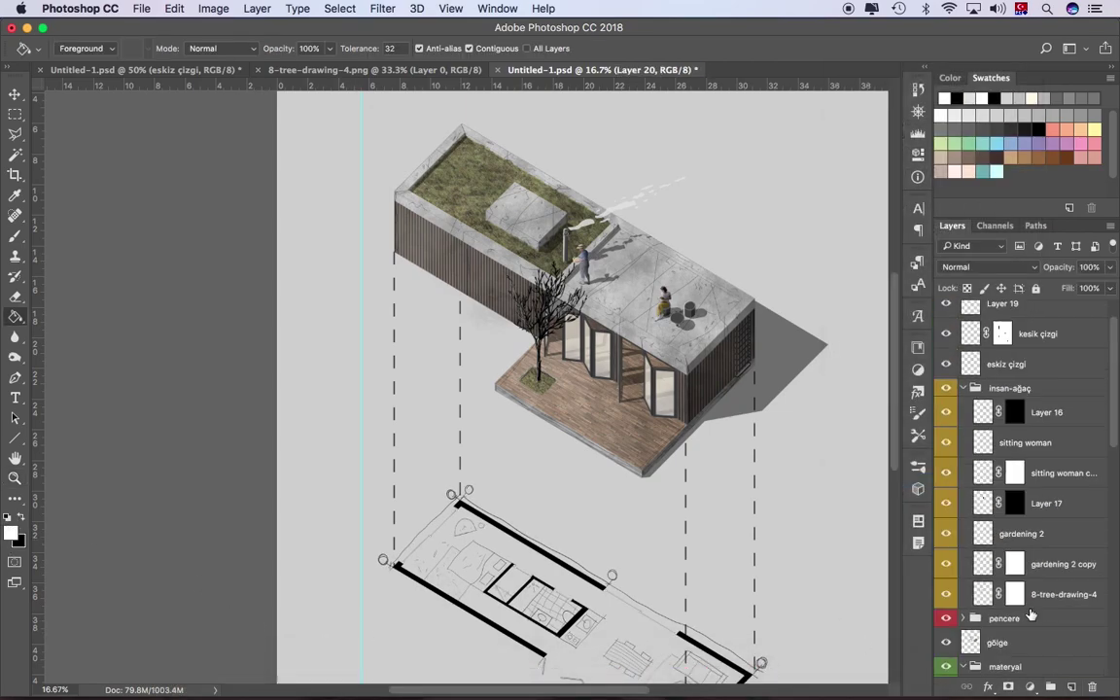
key(super+g)
key(super+j)
right_click(984, 311)
click(914, 389)
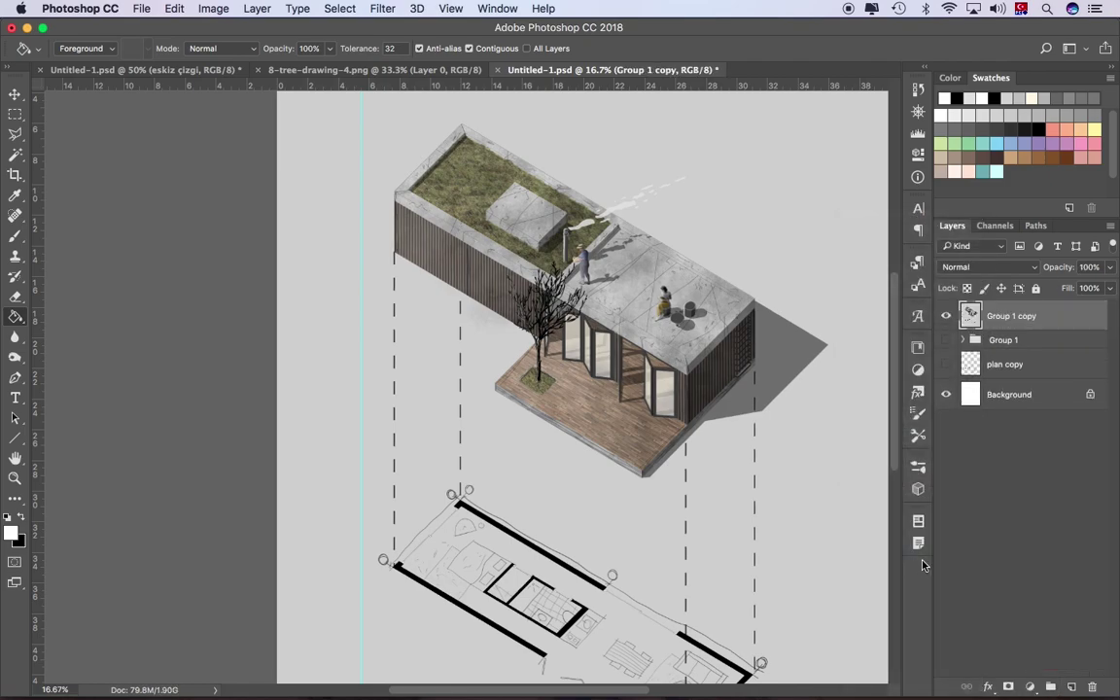
Step: Compare the merged rendering by toggling its visibility, then duplicate the merged layer
click(947, 317)
click(948, 318)
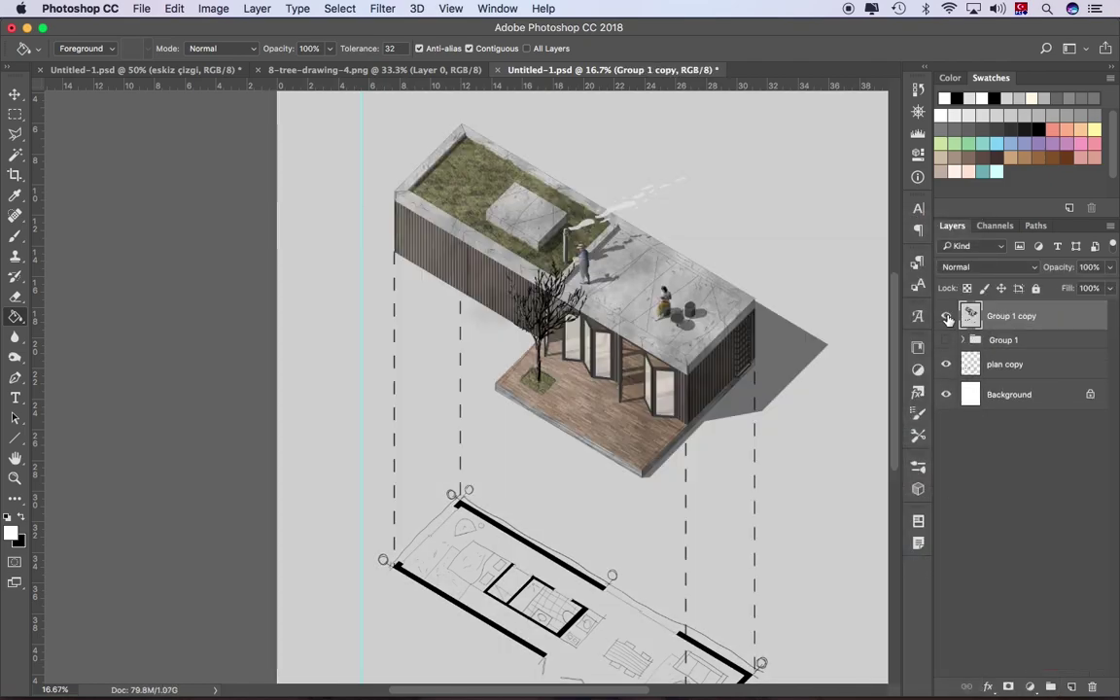
key(super+j)
click(382, 8)
Step: Run Topaz Studio on the merged rendering with the 'A Basic Correction' preset and return to Photoshop
click(583, 358)
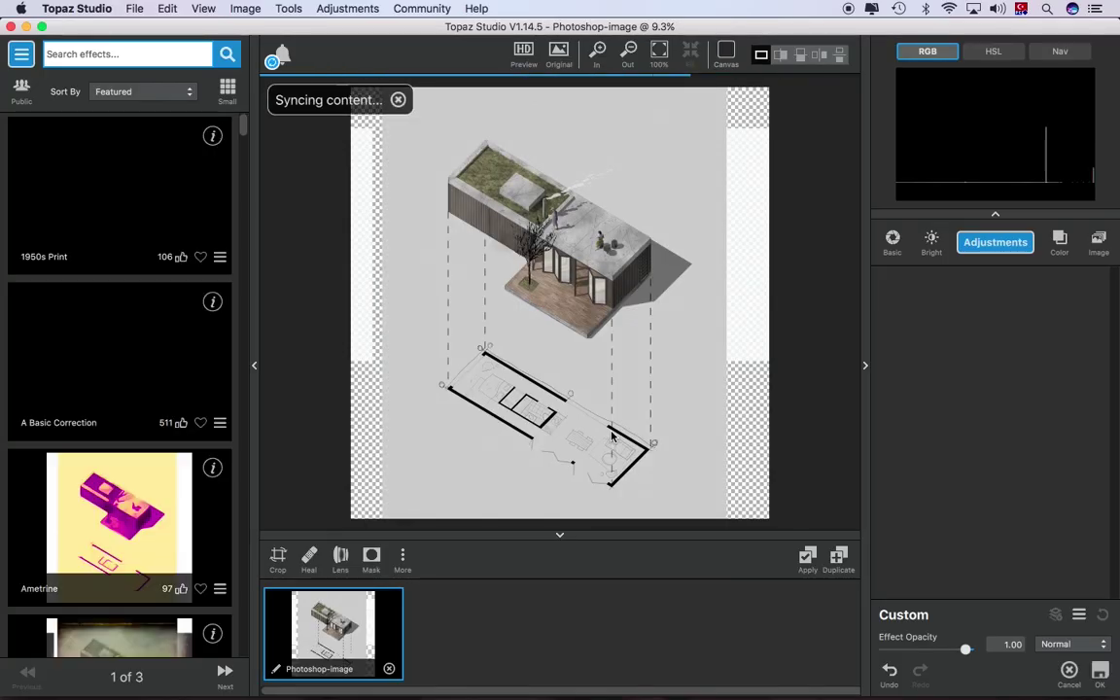
scroll(574, 247, down, 3)
scroll(573, 247, up, 5)
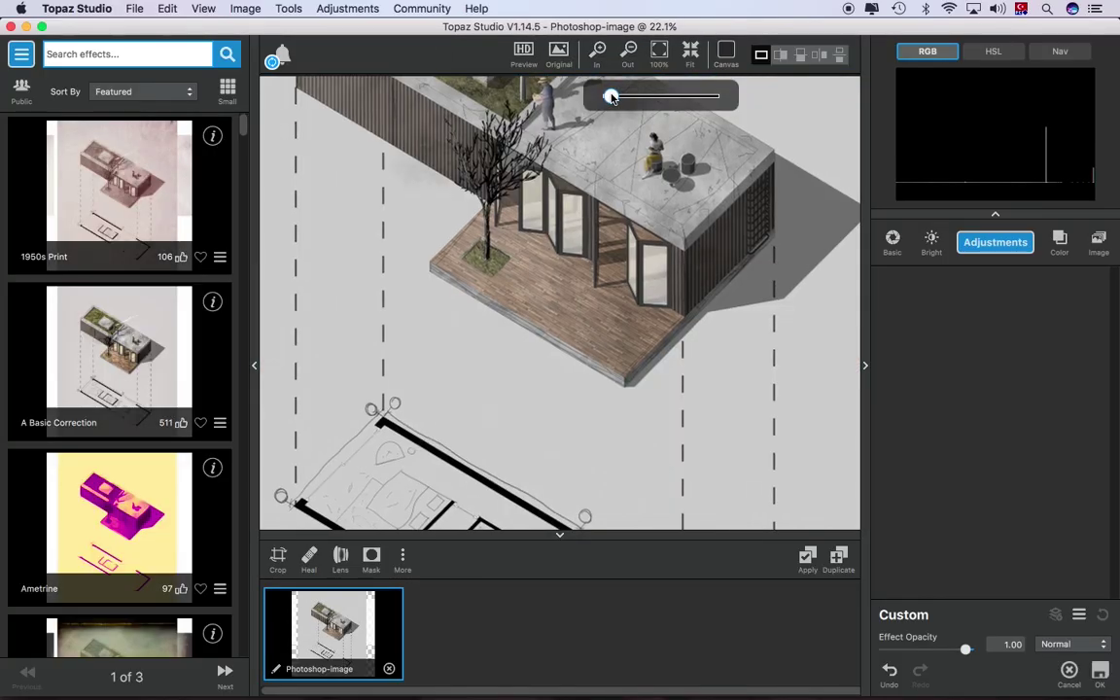
click(147, 362)
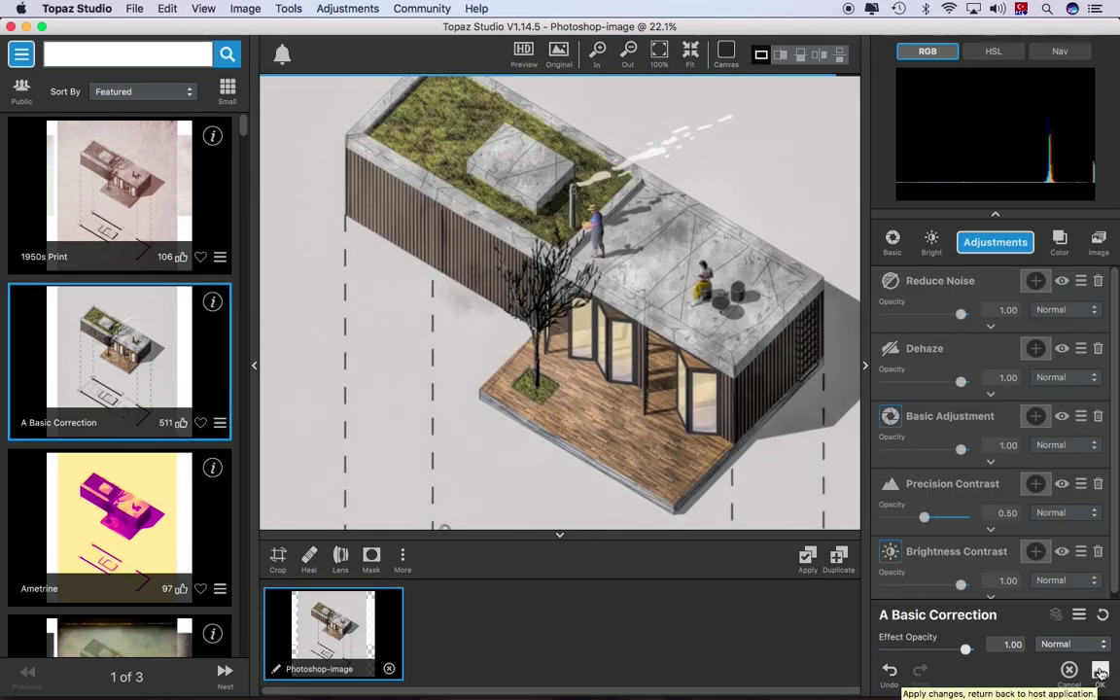
click(1100, 673)
click(947, 317)
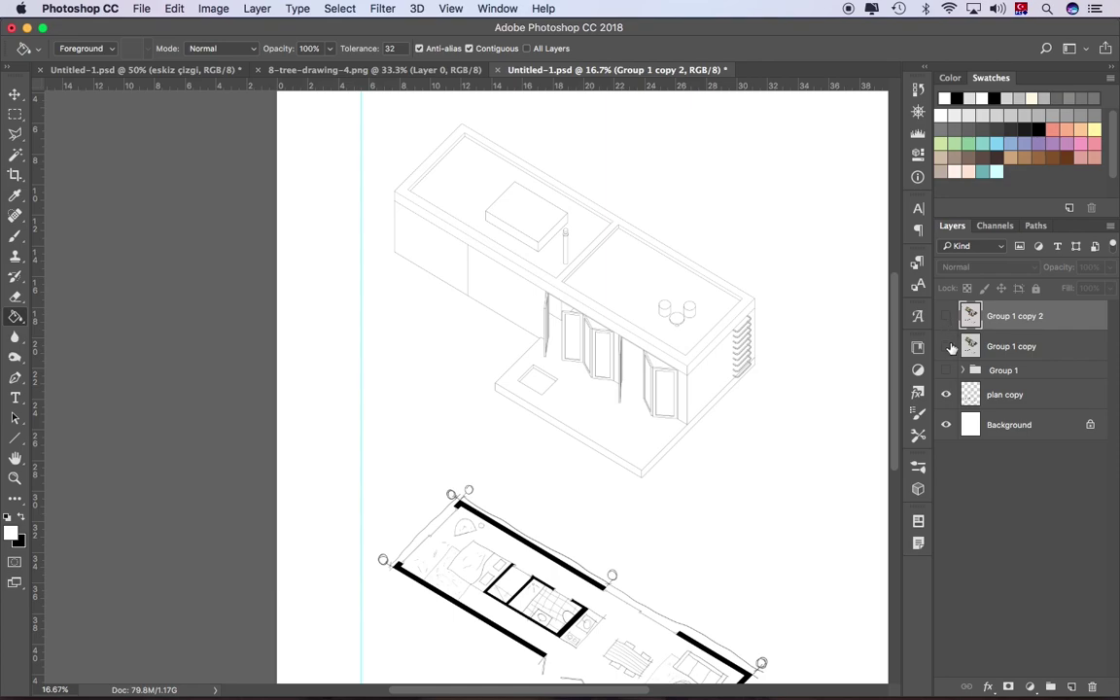
Step: Set the corrected 'Group 1 copy 2' layer to 53% opacity and compare it on and off
click(947, 316)
key(5)
key(3)
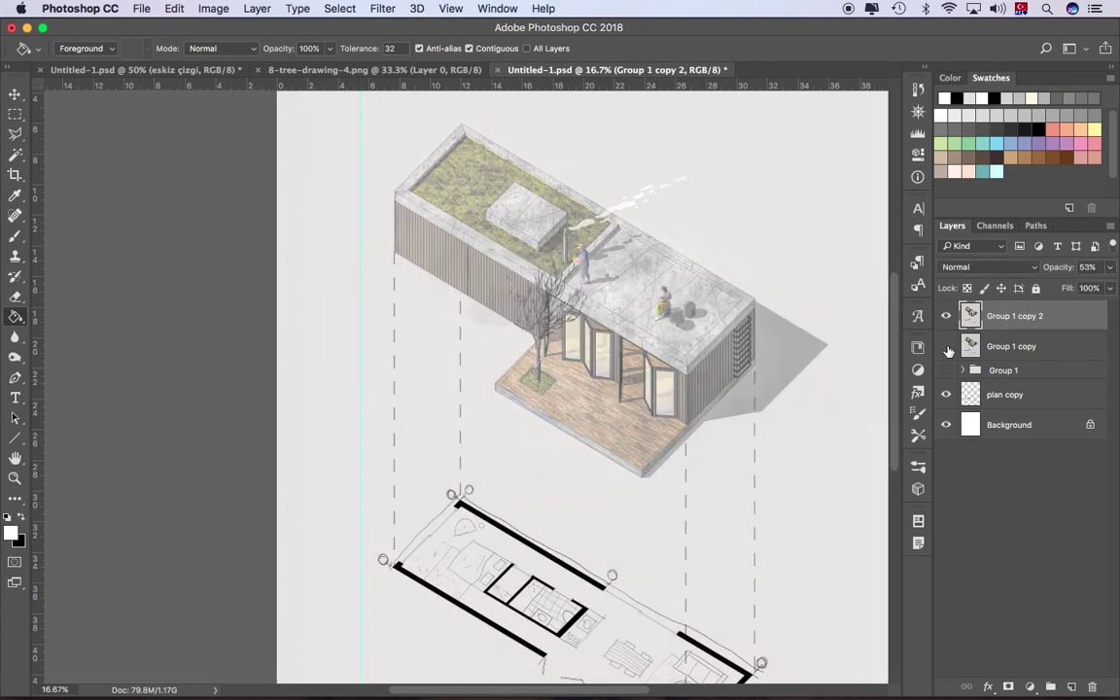
click(947, 316)
click(947, 317)
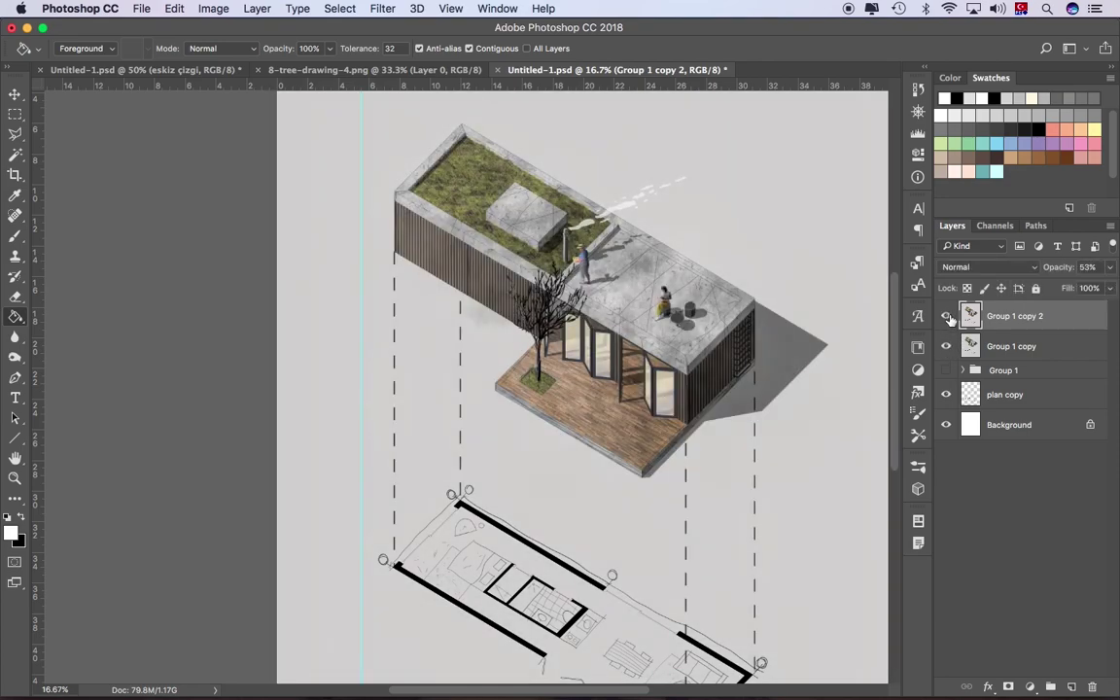
Step: Zoom in on the roof, compare the correction, and reduce the layer opacity to 47%
key(z)
click(599, 213)
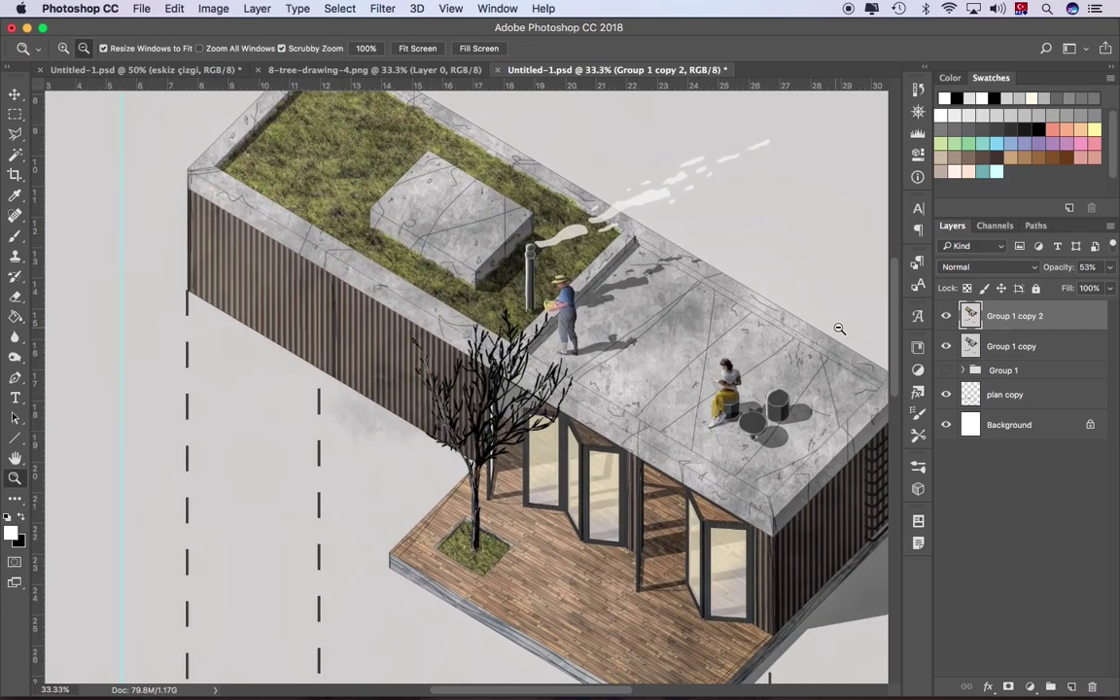
click(531, 408)
drag(575, 299, 622, 445)
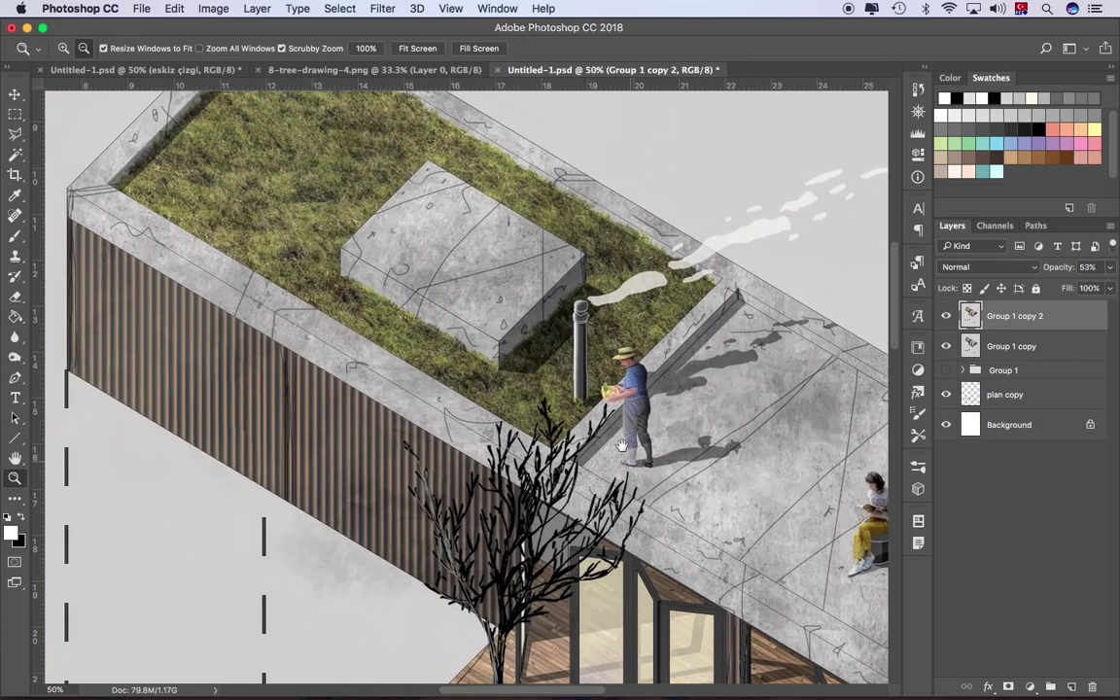
click(948, 319)
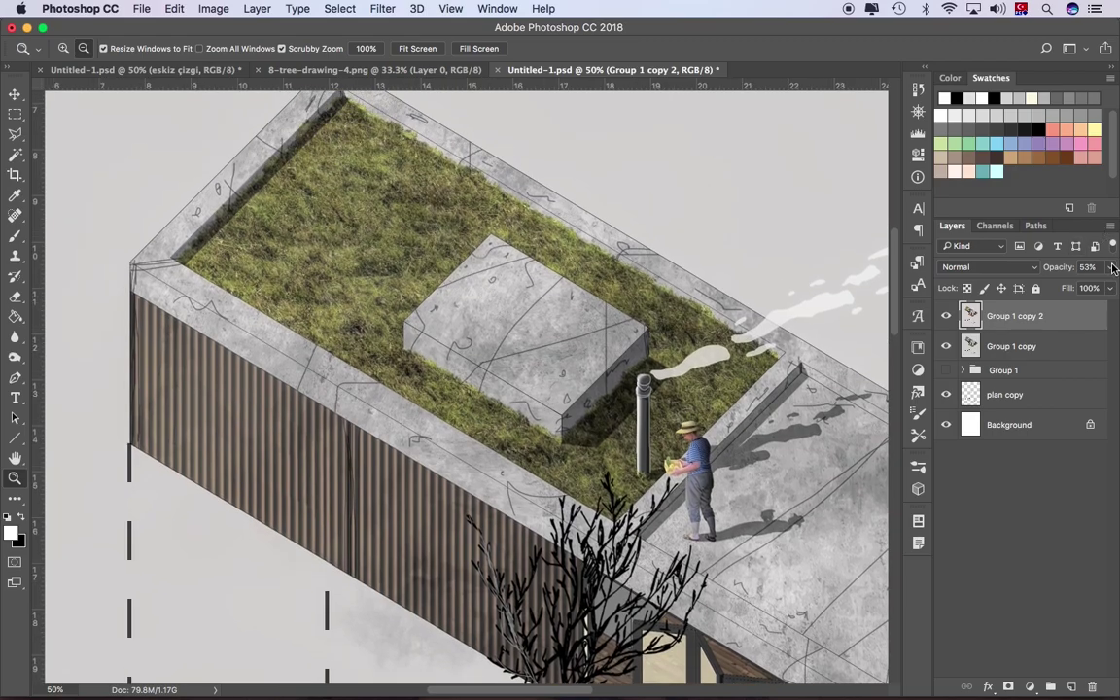
click(948, 316)
drag(1110, 267, 1071, 290)
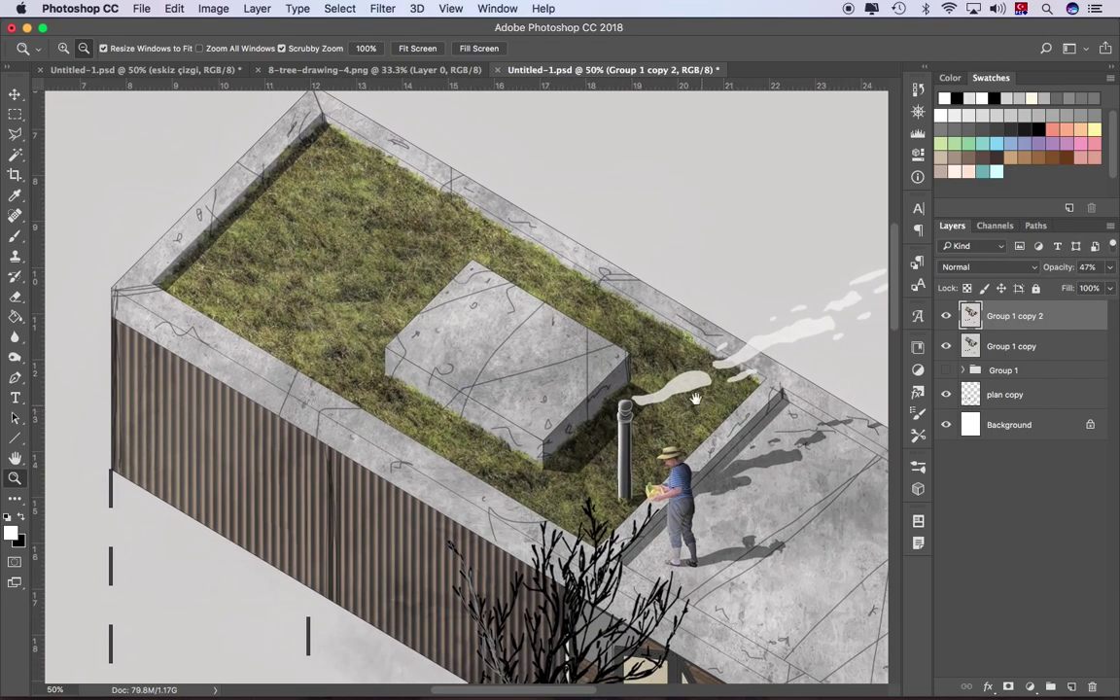
Step: Pan around the roof, then zoom out to compare the whole building and floor plan
mouse_move(845, 494)
mouse_down()
mouse_move(734, 435)
mouse_move(625, 350)
mouse_up()
scroll(640, 324, down, 3)
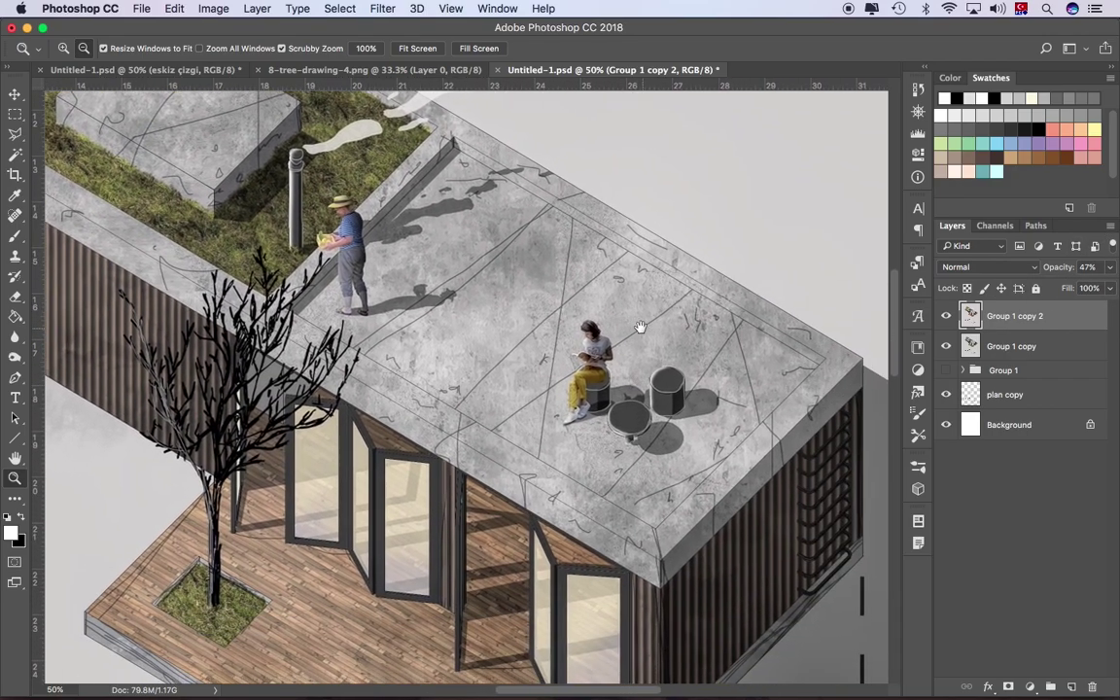
scroll(637, 322, down, 5)
scroll(638, 321, down, 2)
scroll(635, 347, left, 2)
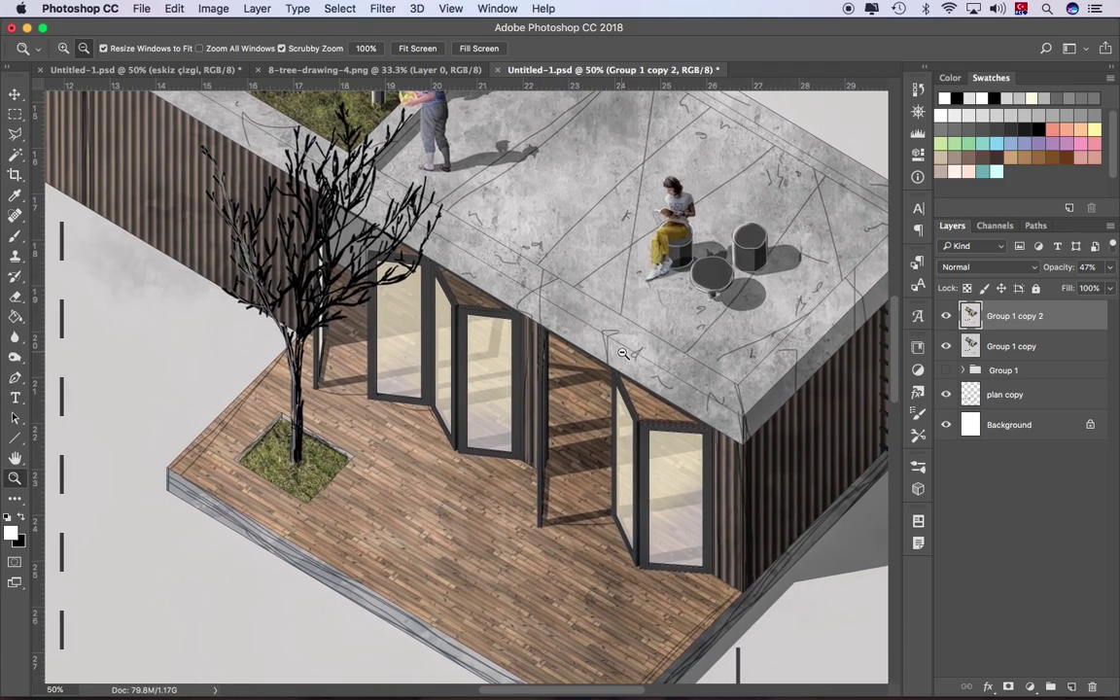
scroll(623, 354, up, 3)
scroll(637, 379, up, 4)
scroll(641, 391, left, 2)
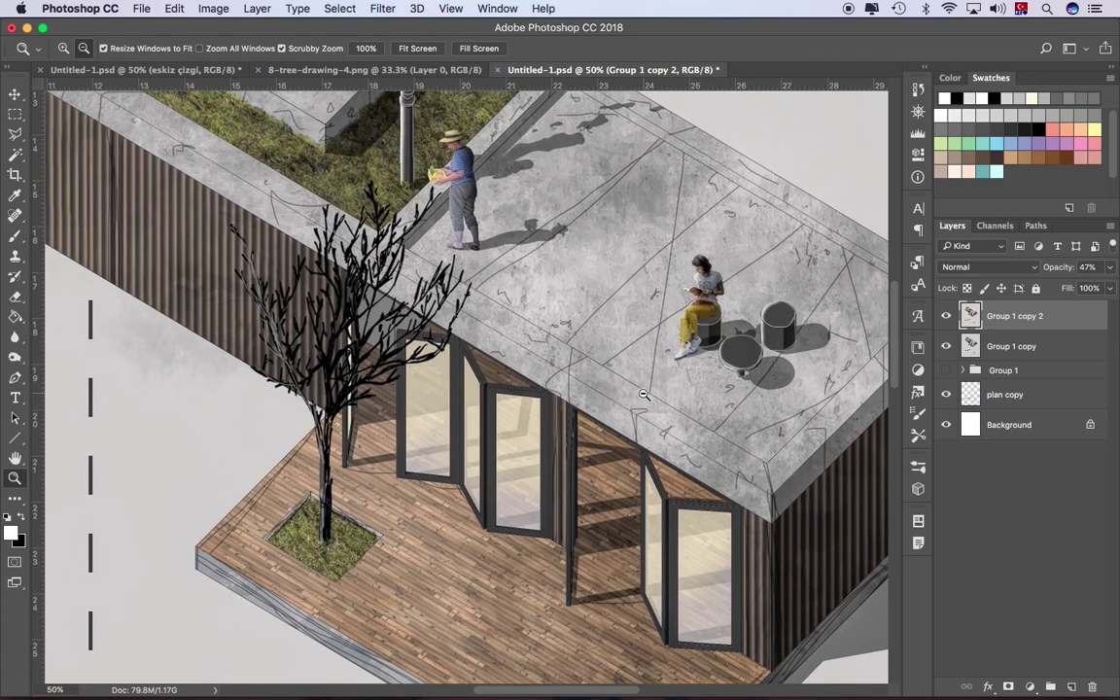
alt+click(644, 394)
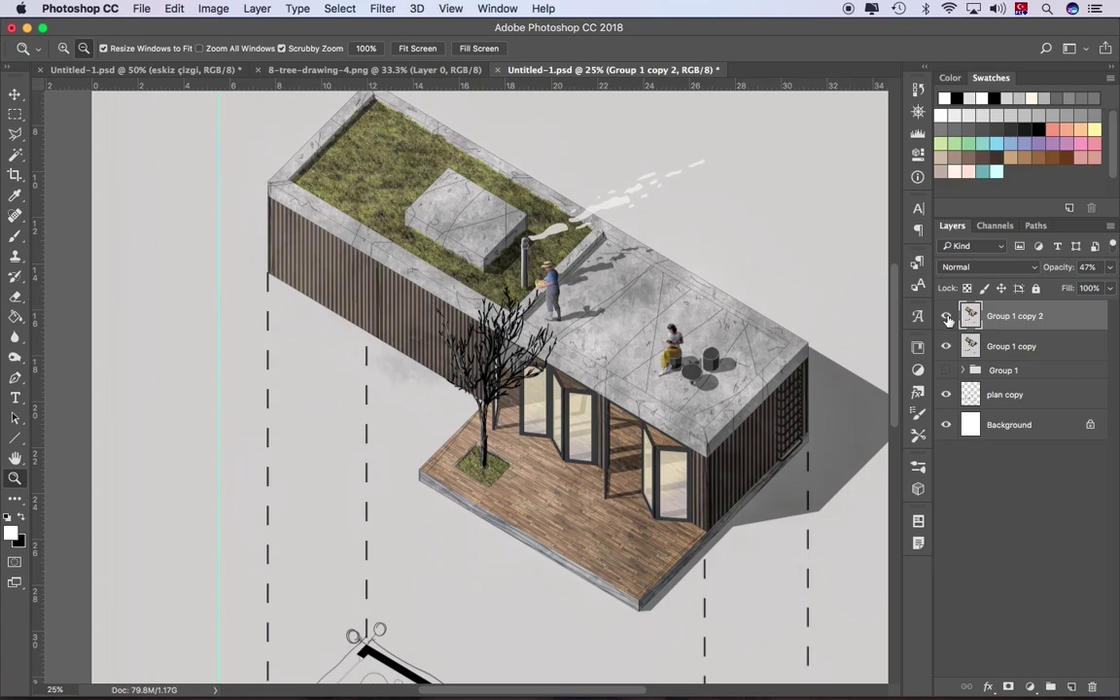
click(947, 319)
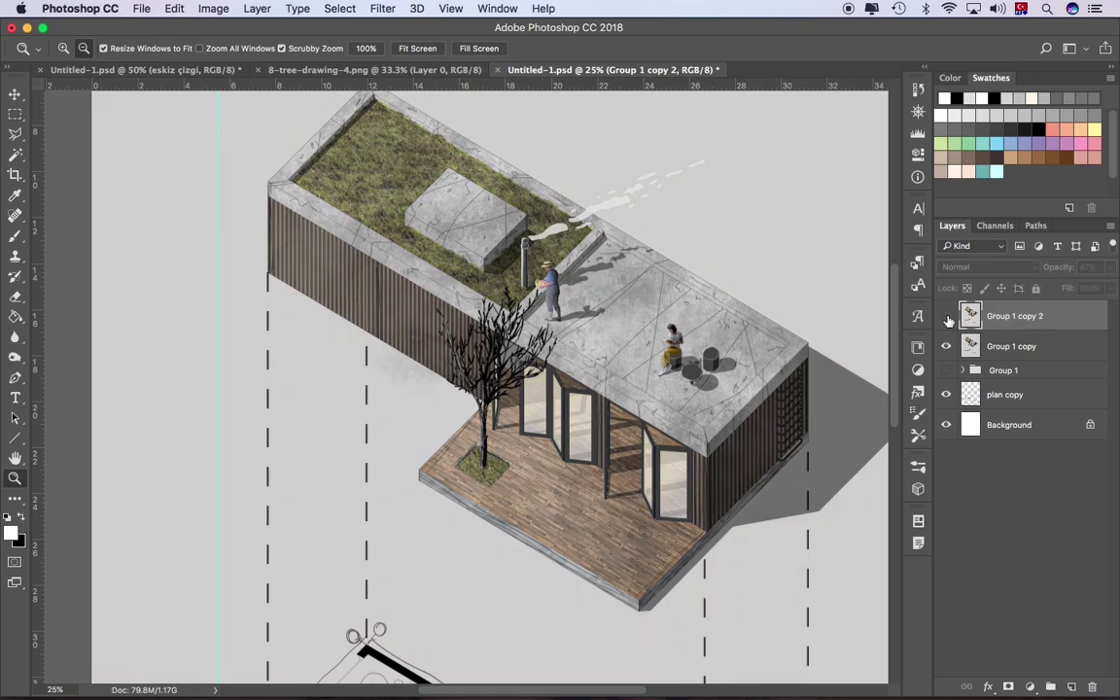
click(947, 319)
alt+click(440, 390)
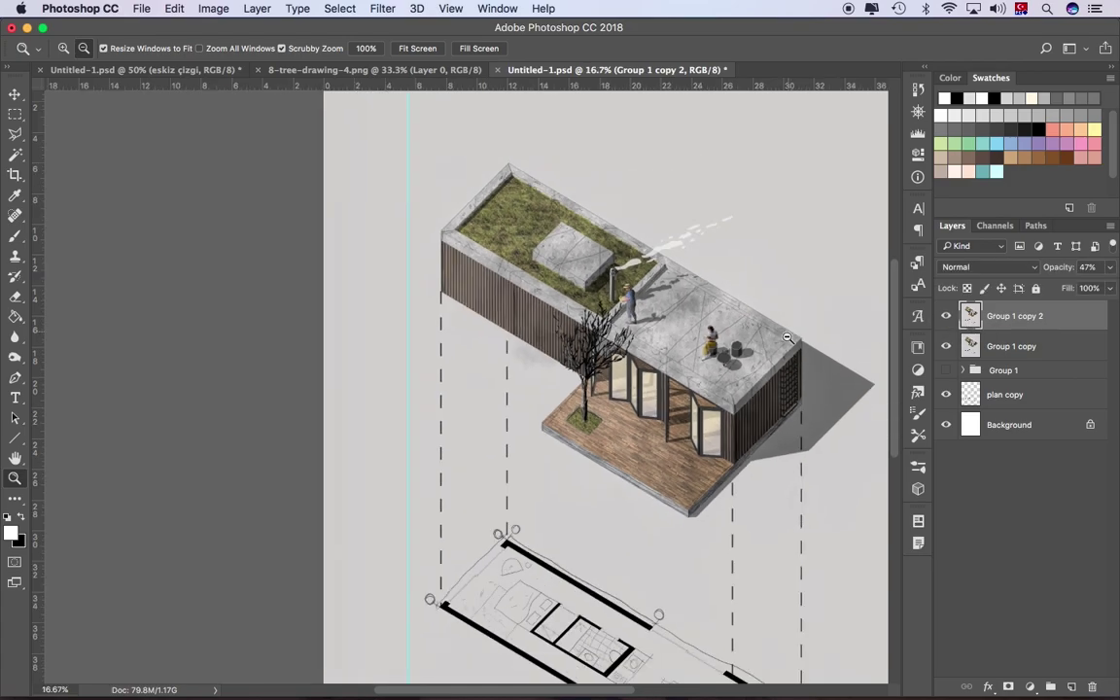
scroll(441, 391, down, 3)
scroll(441, 390, right, 3)
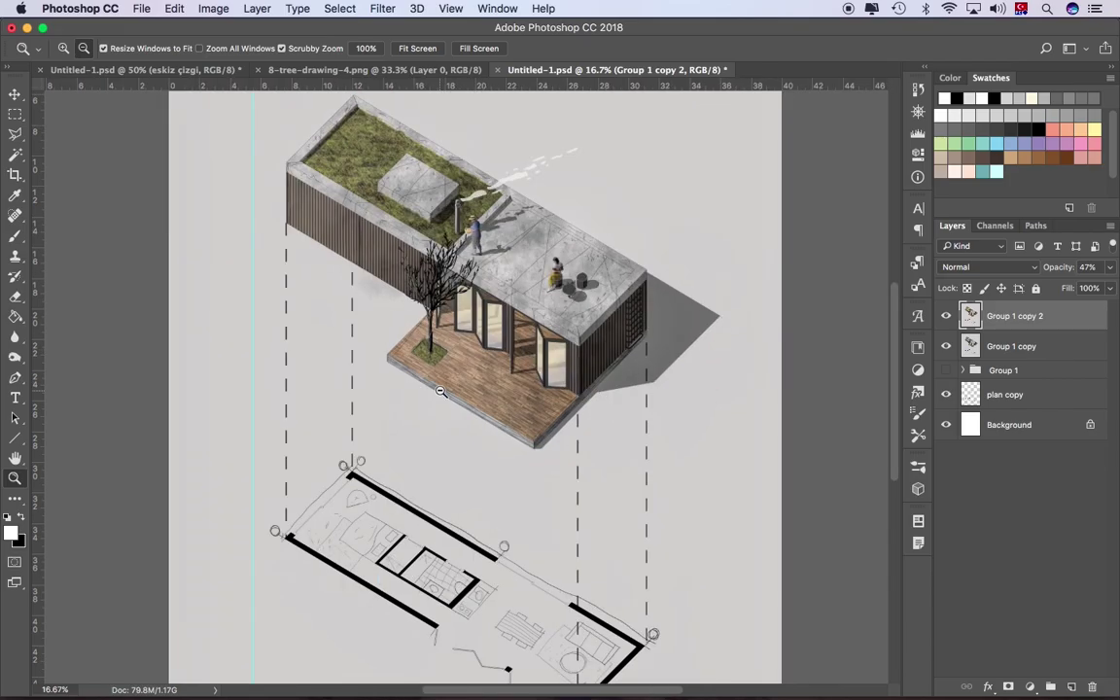